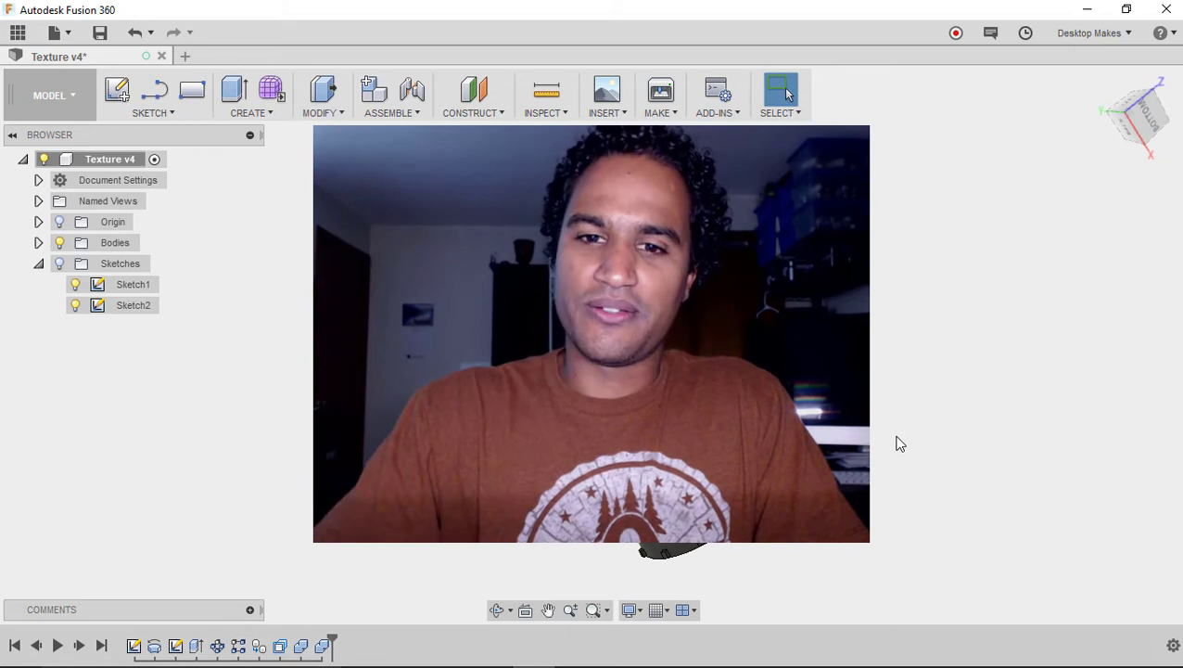
Examine the finished textured model from several angles and look through the available pattern commands.
shift+middle_drag(938, 431, 403, 235)
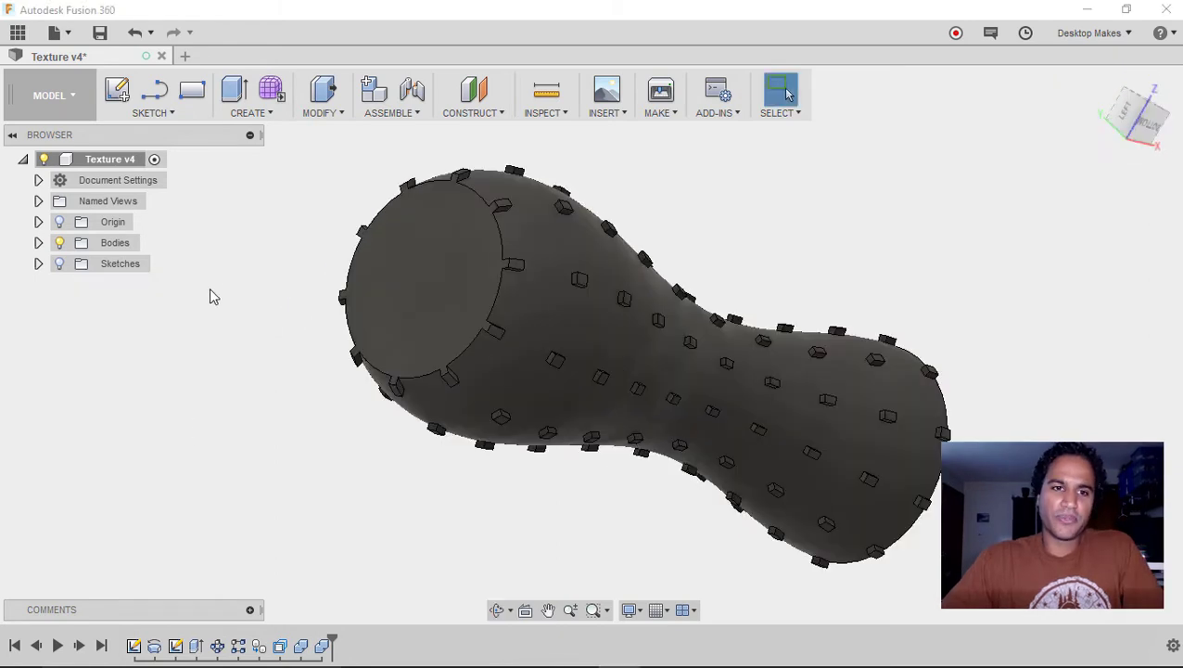
click(266, 117)
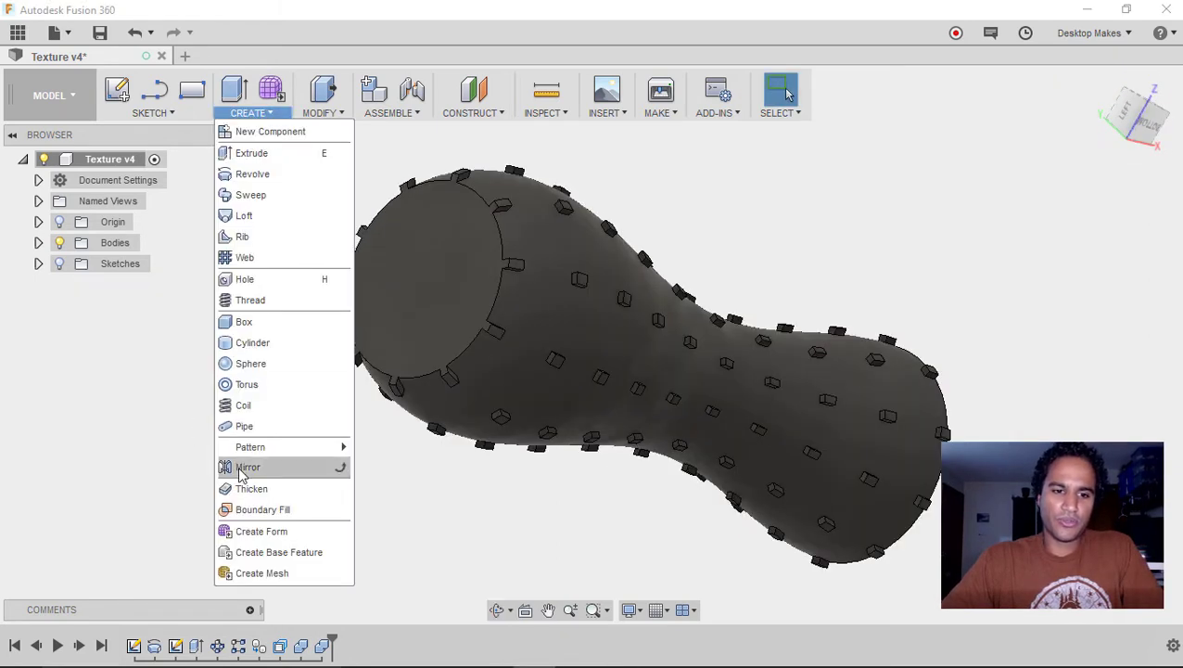
mouse_move(298, 447)
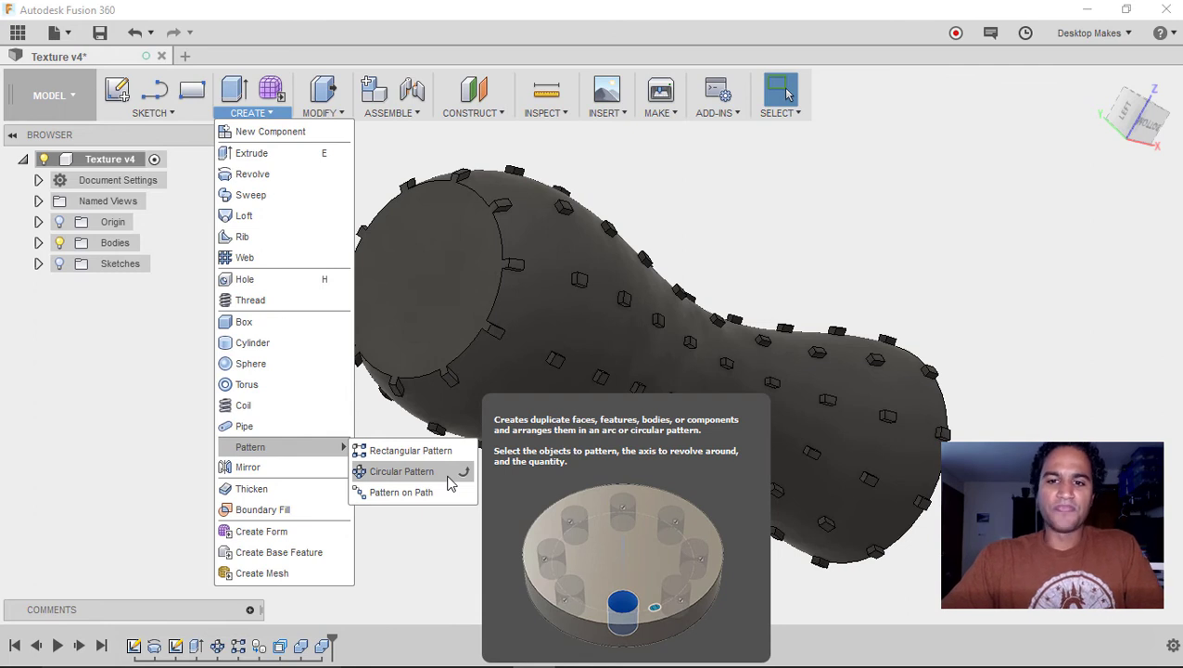
click(775, 249)
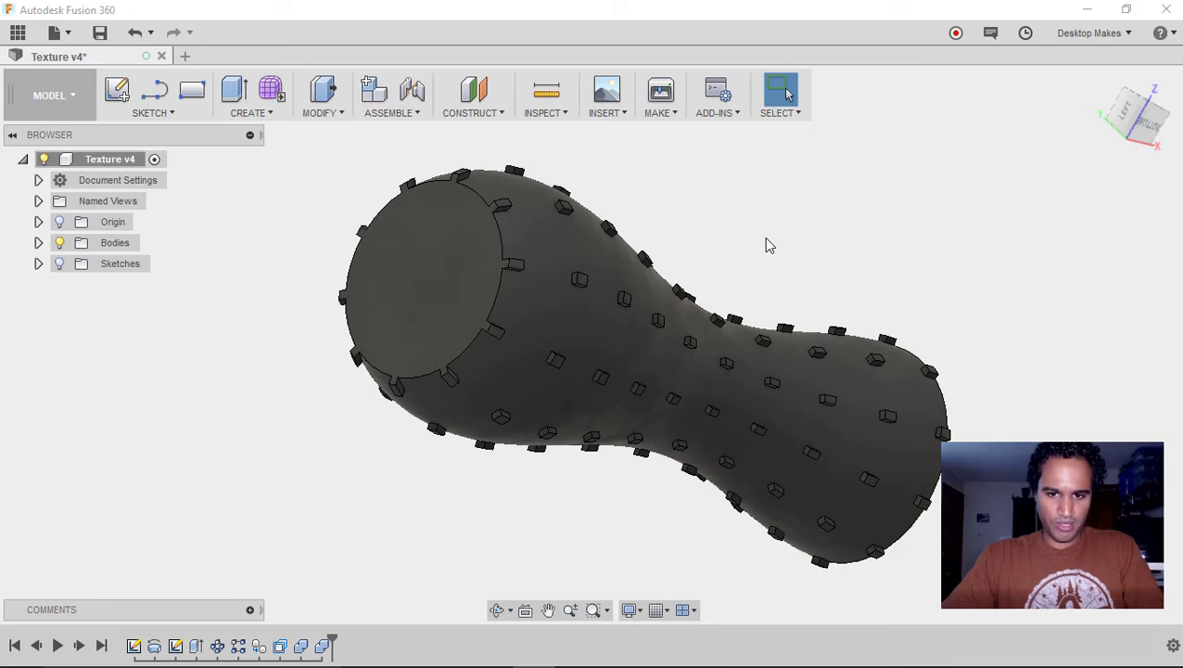
middle_drag(703, 241, 758, 253)
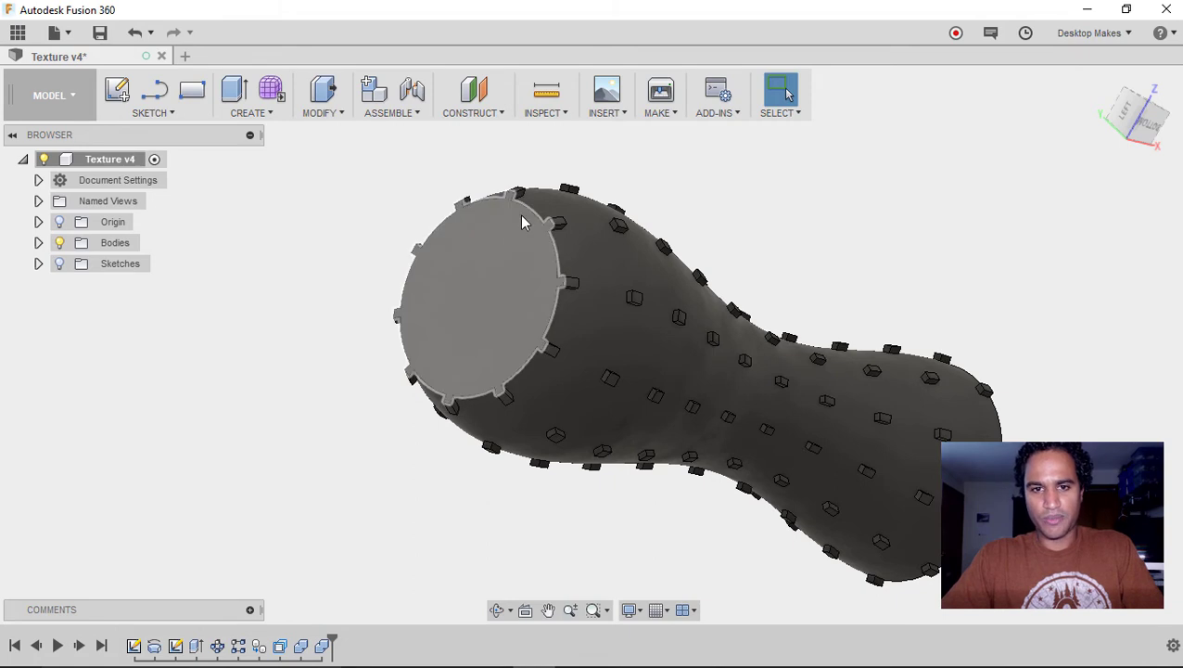
scroll(508, 232, up, 3)
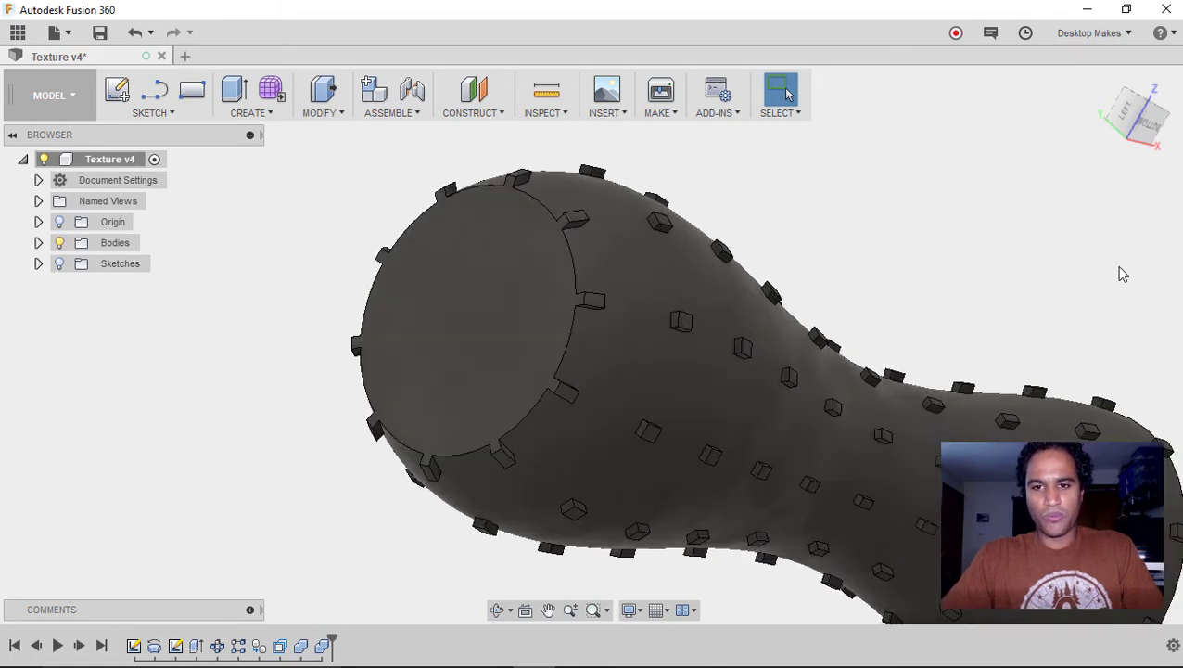
middle_drag(950, 243, 872, 220)
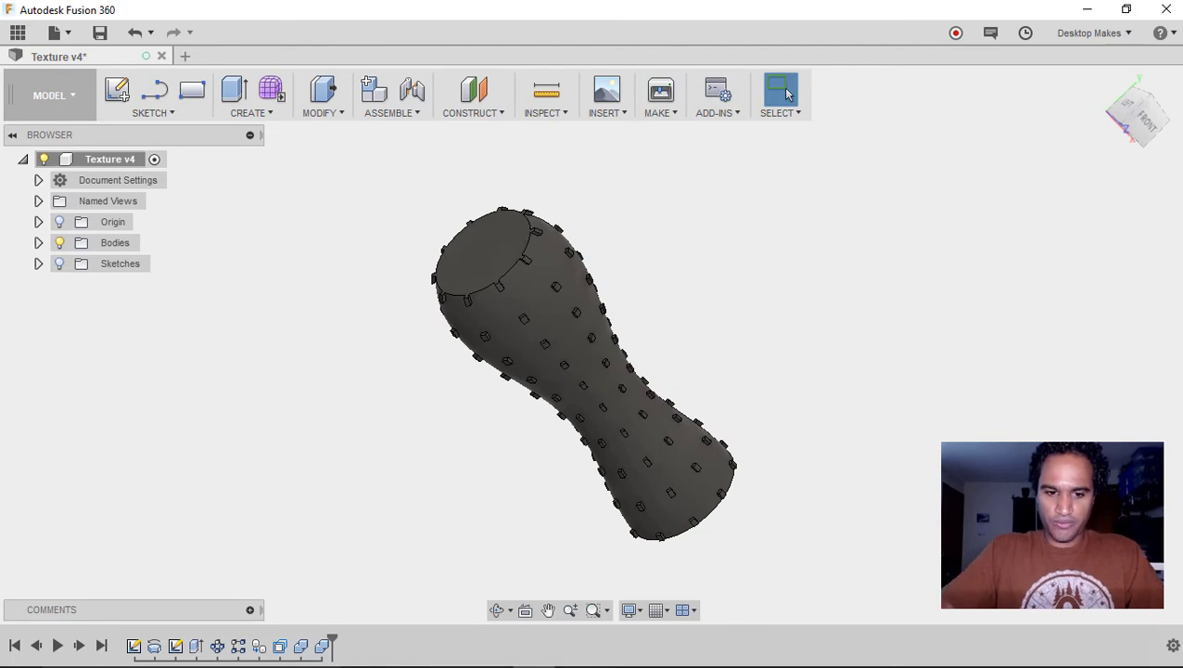
Create a new empty design, and copy the entire profile from the Texture design's first sketch.
click(186, 57)
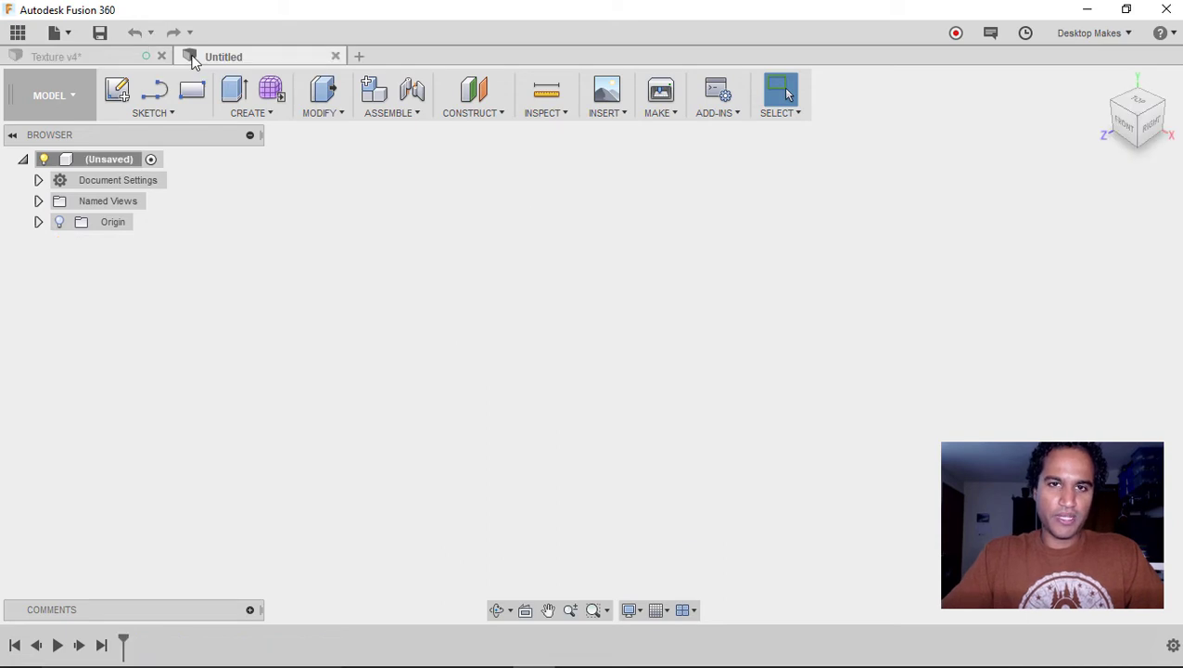
click(123, 61)
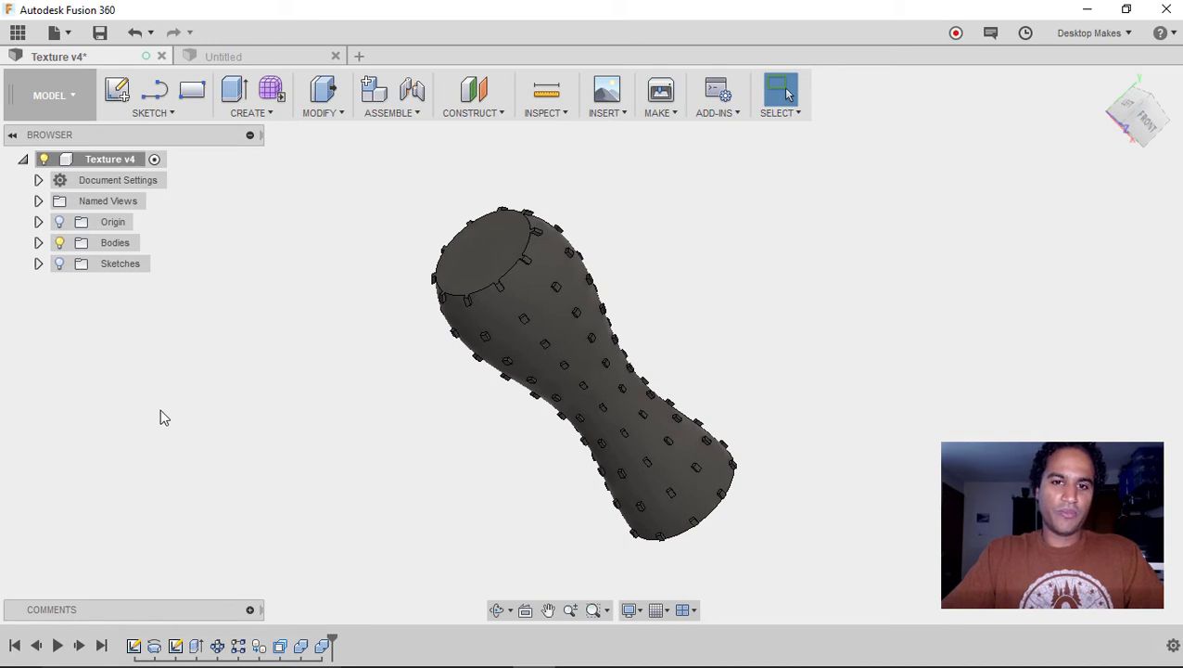
double_click(134, 646)
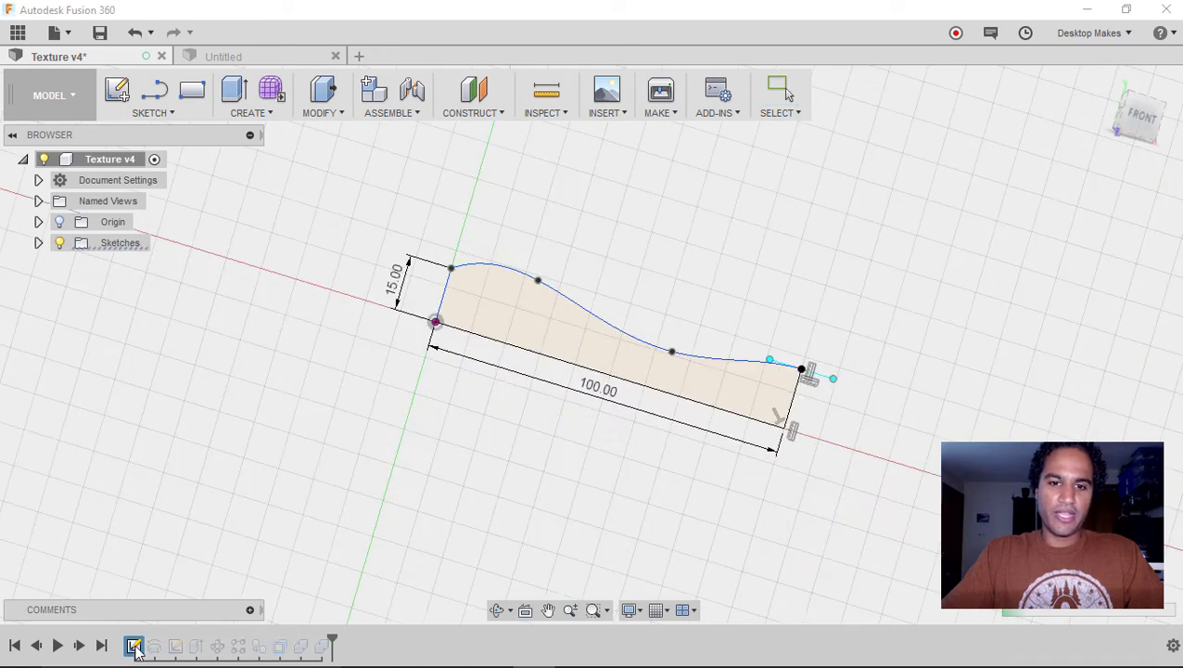
drag(913, 498, 377, 179)
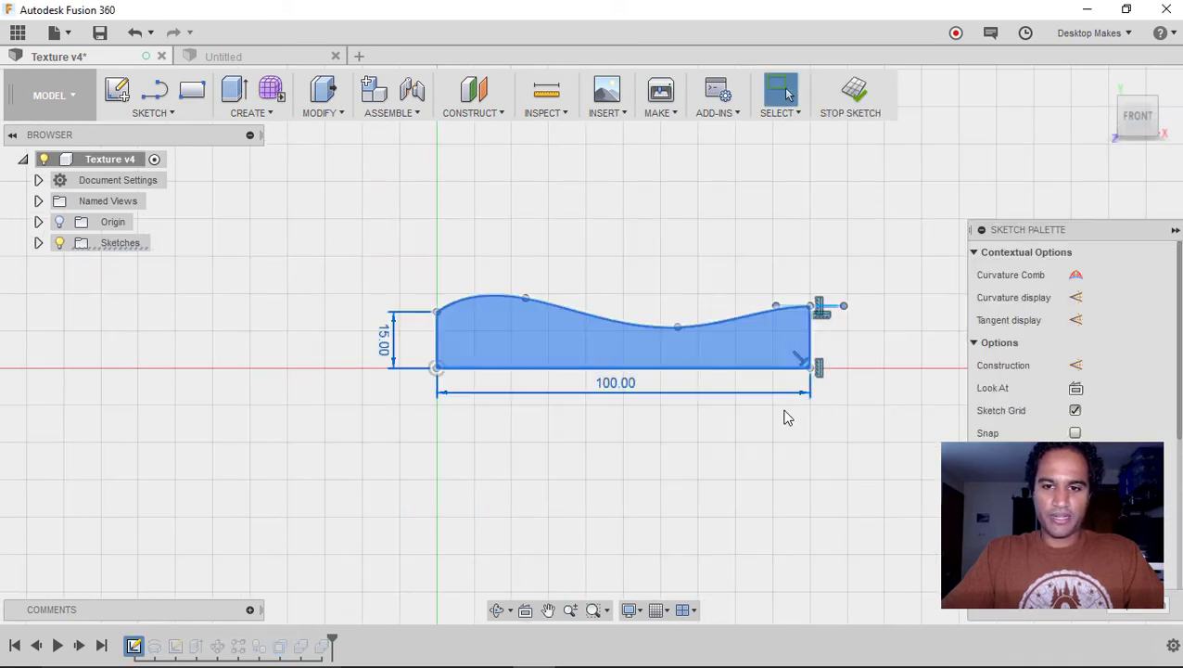
right_click(670, 345)
click(646, 593)
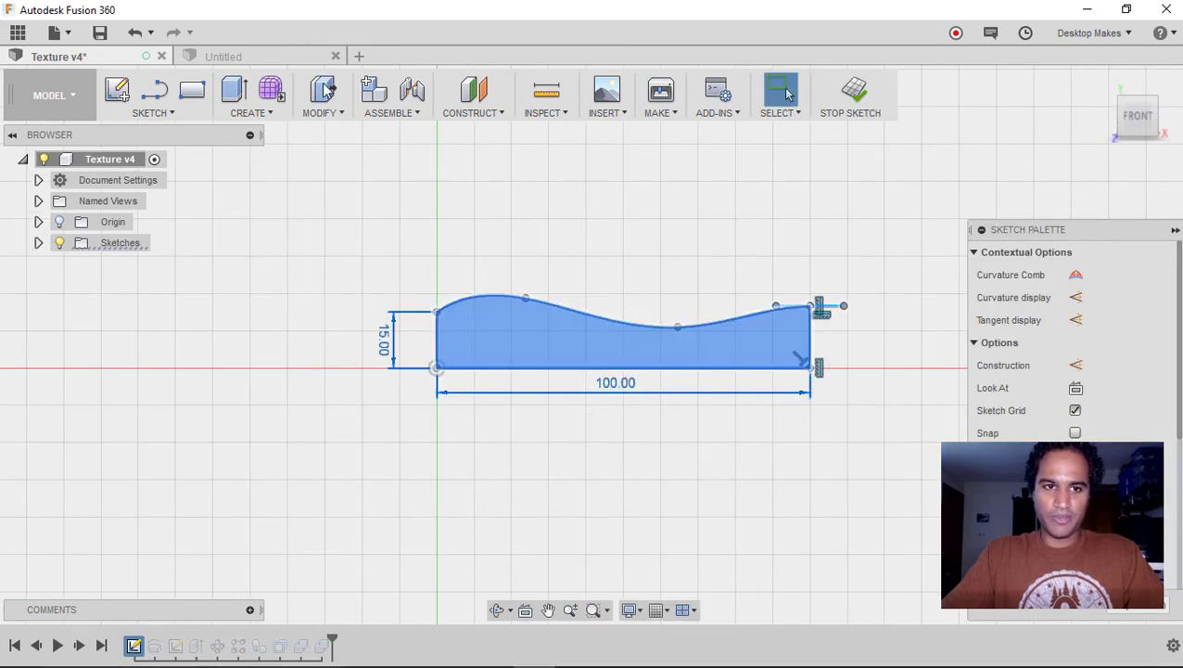
Paste the copied profile at its original position into a new sketch on the front plane of the untitled design.
click(250, 56)
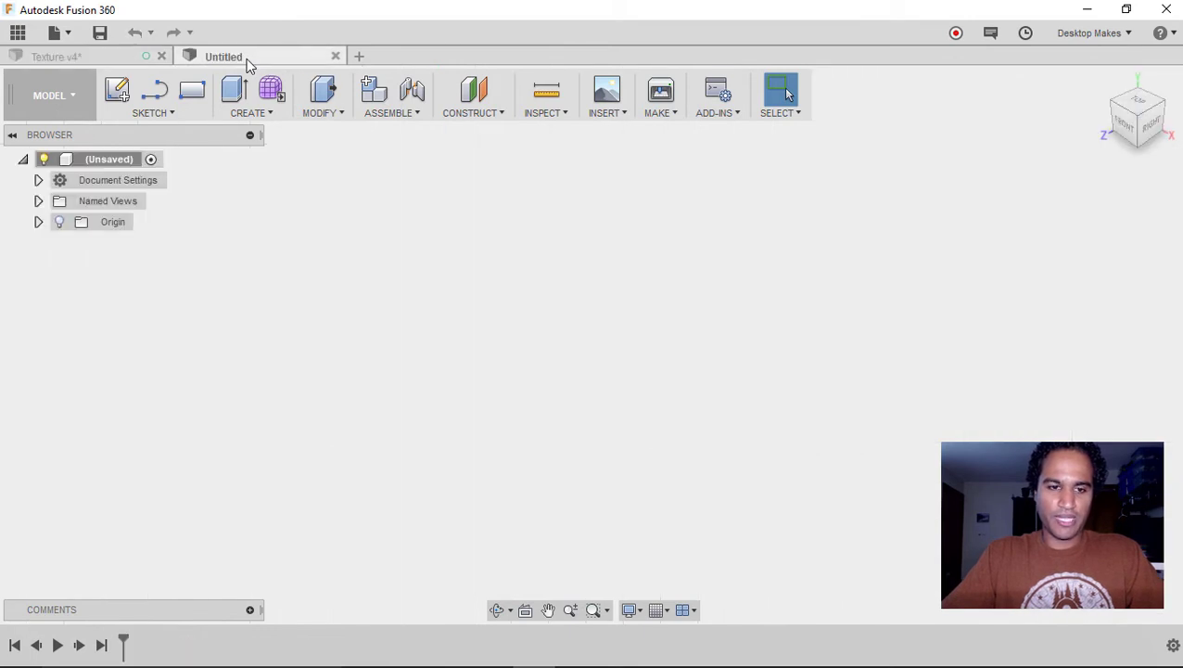
click(116, 90)
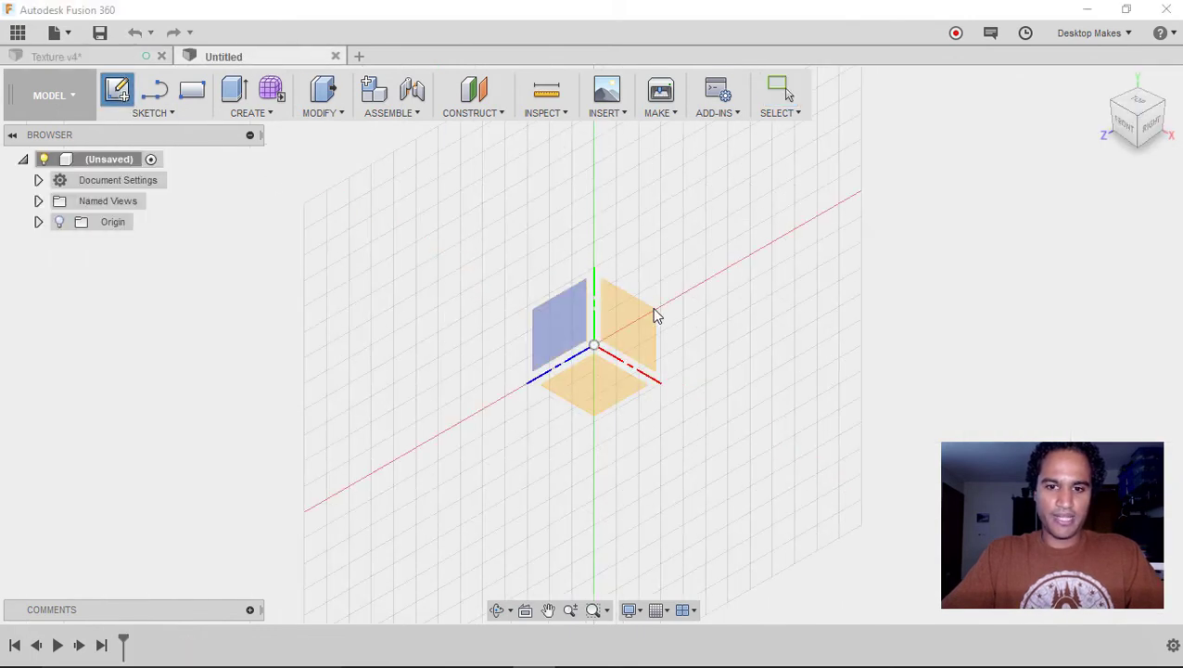
click(646, 315)
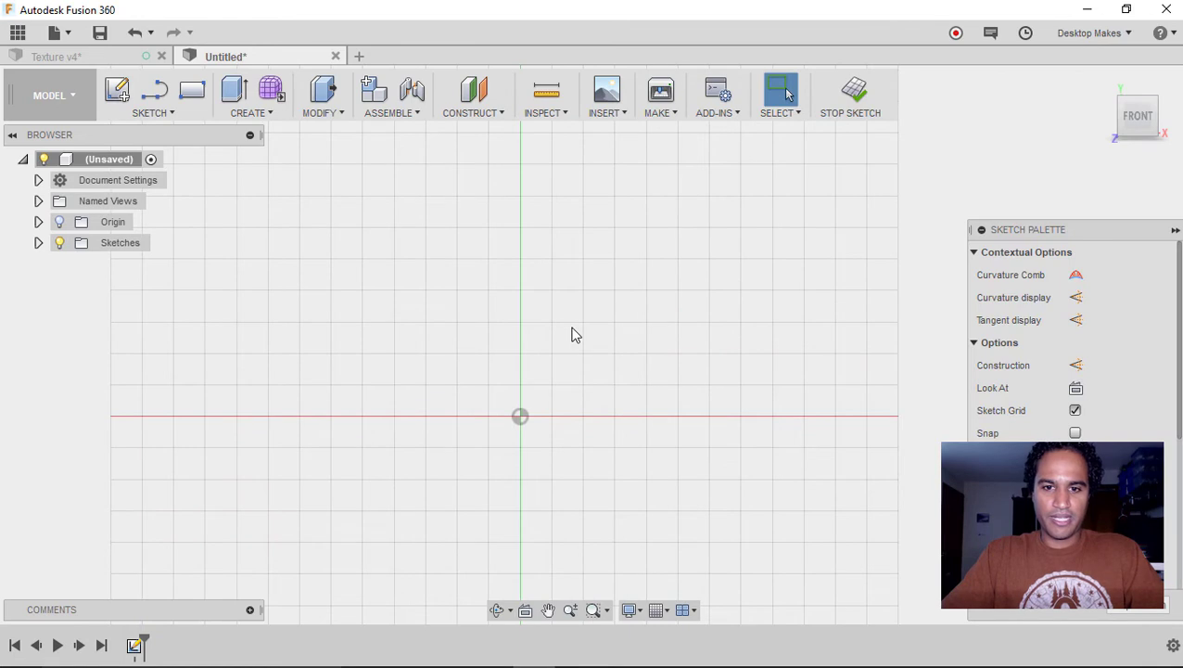
right_click(571, 337)
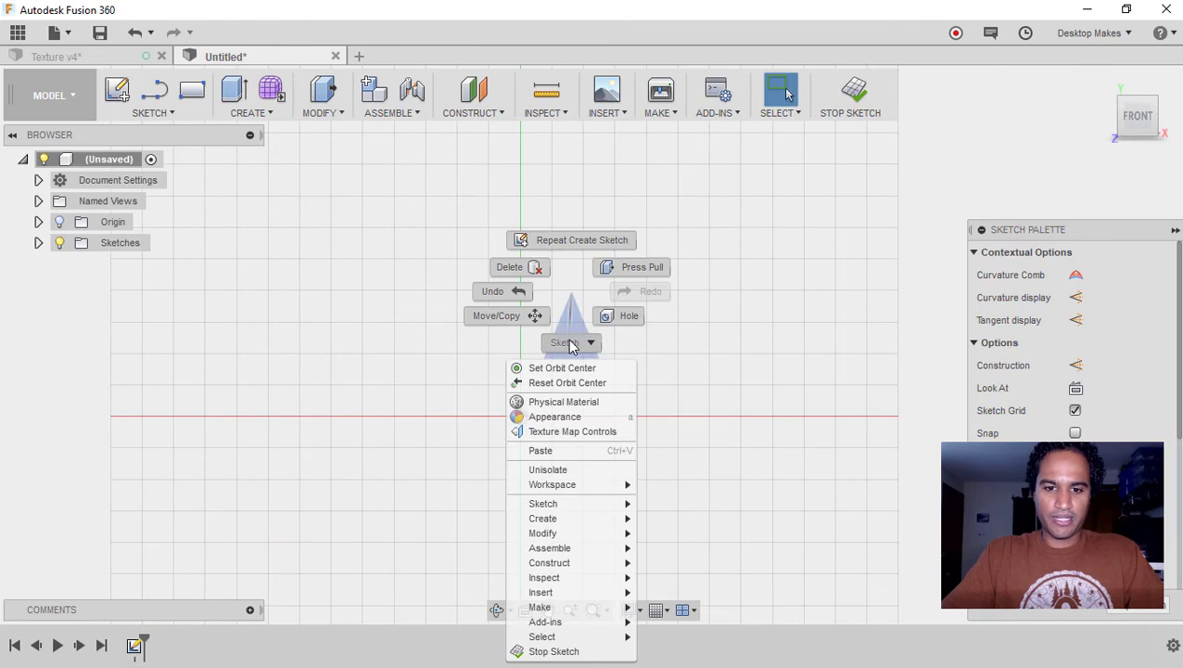
click(540, 450)
middle_drag(653, 313, 505, 275)
scroll(557, 352, up, 4)
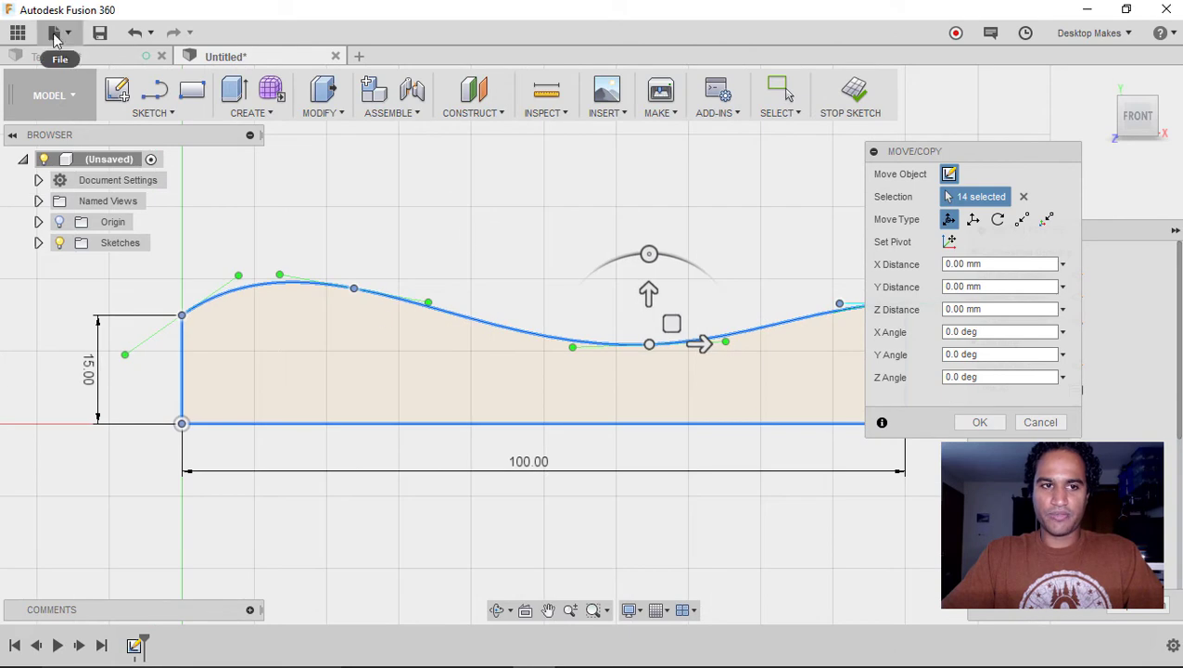
scroll(556, 278, down, 3)
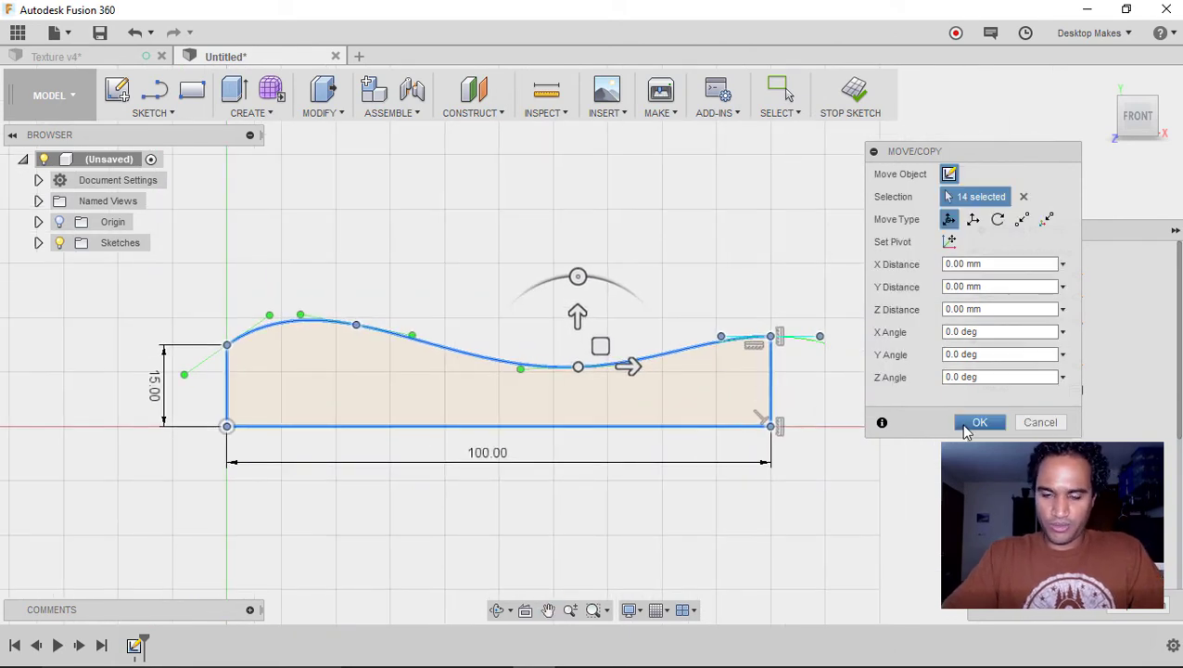
click(979, 424)
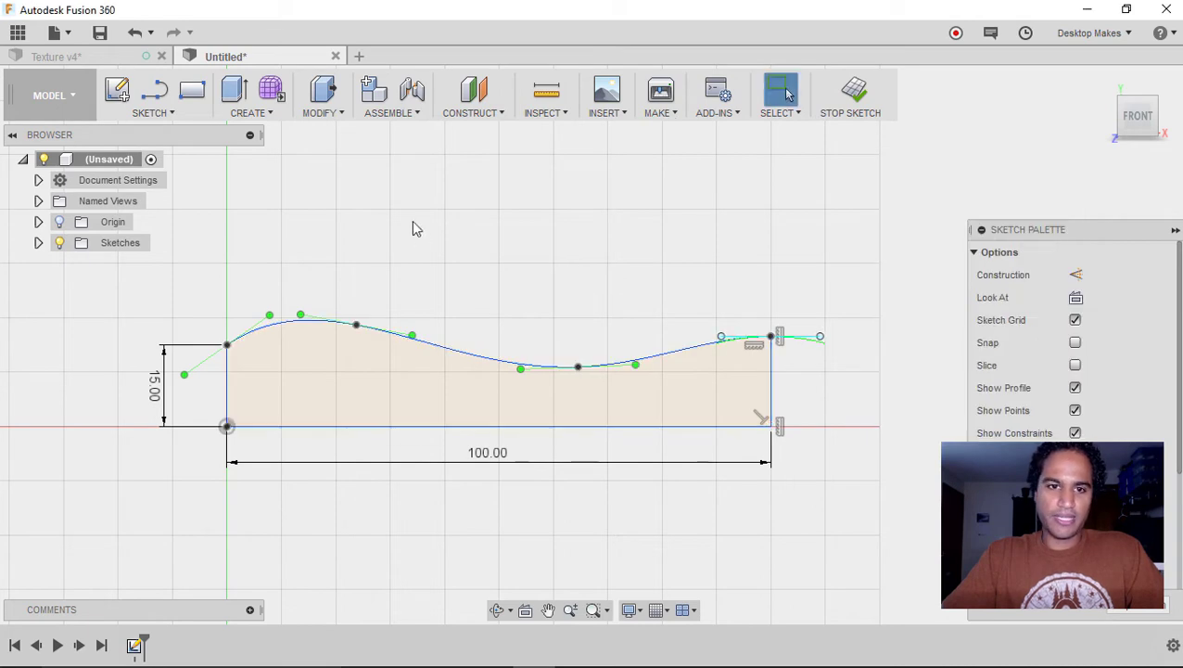
click(853, 93)
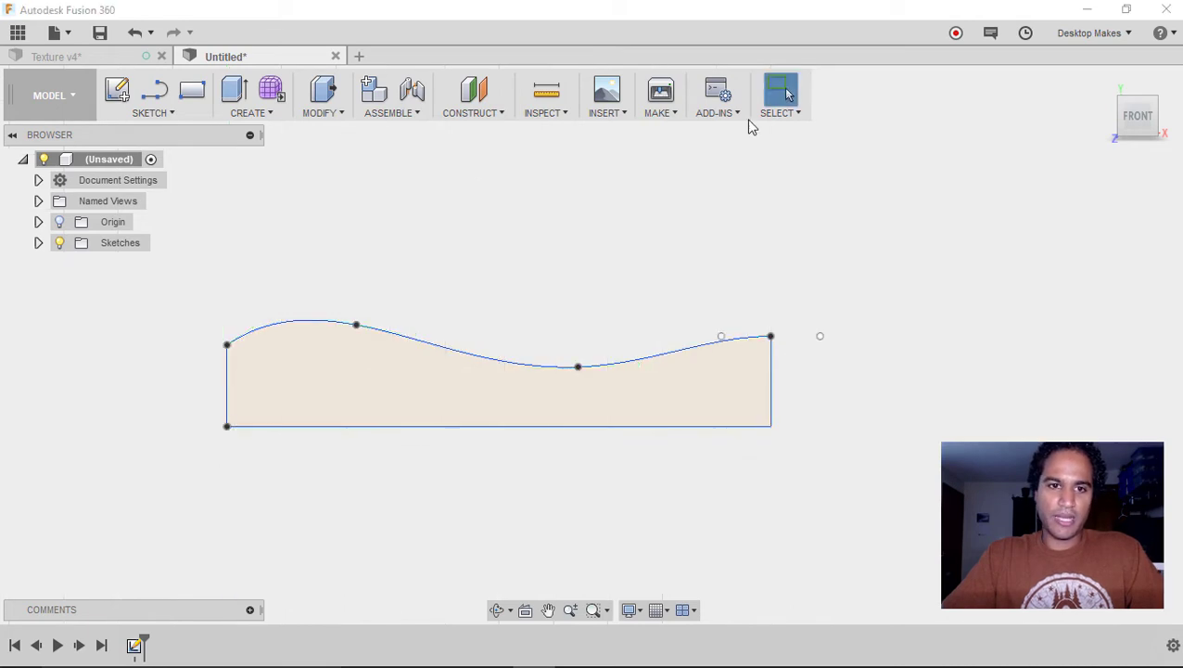
Revolve the wavy profile 360 degrees about its long straight edge as a new body.
click(269, 115)
click(272, 175)
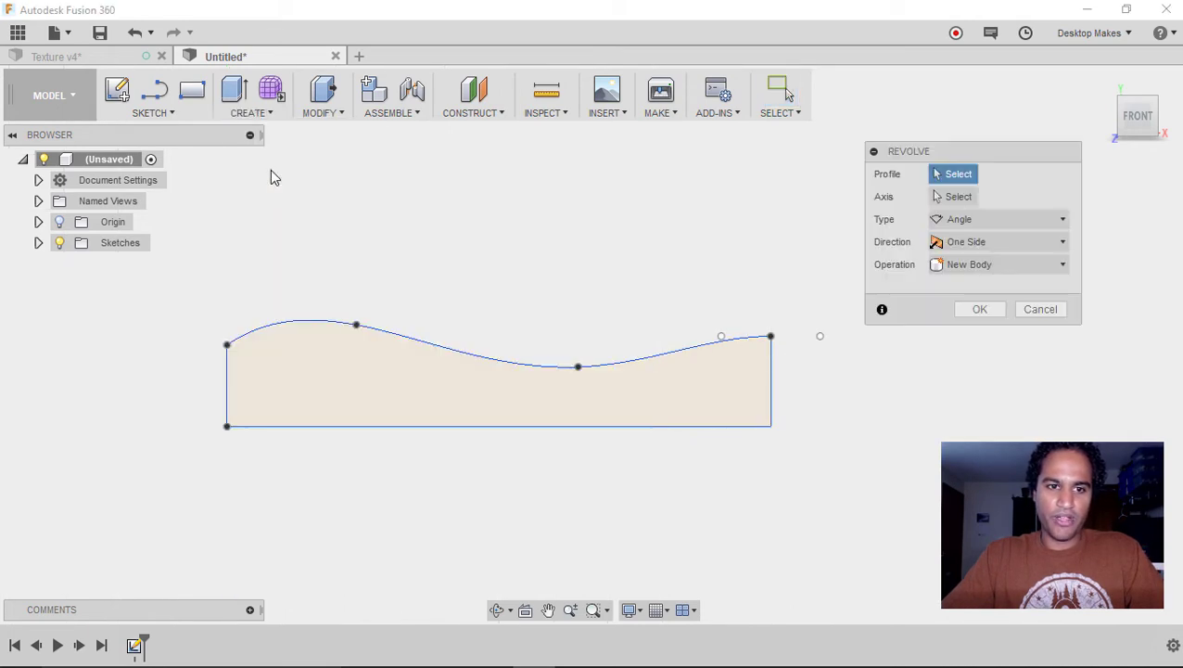
click(333, 368)
click(954, 197)
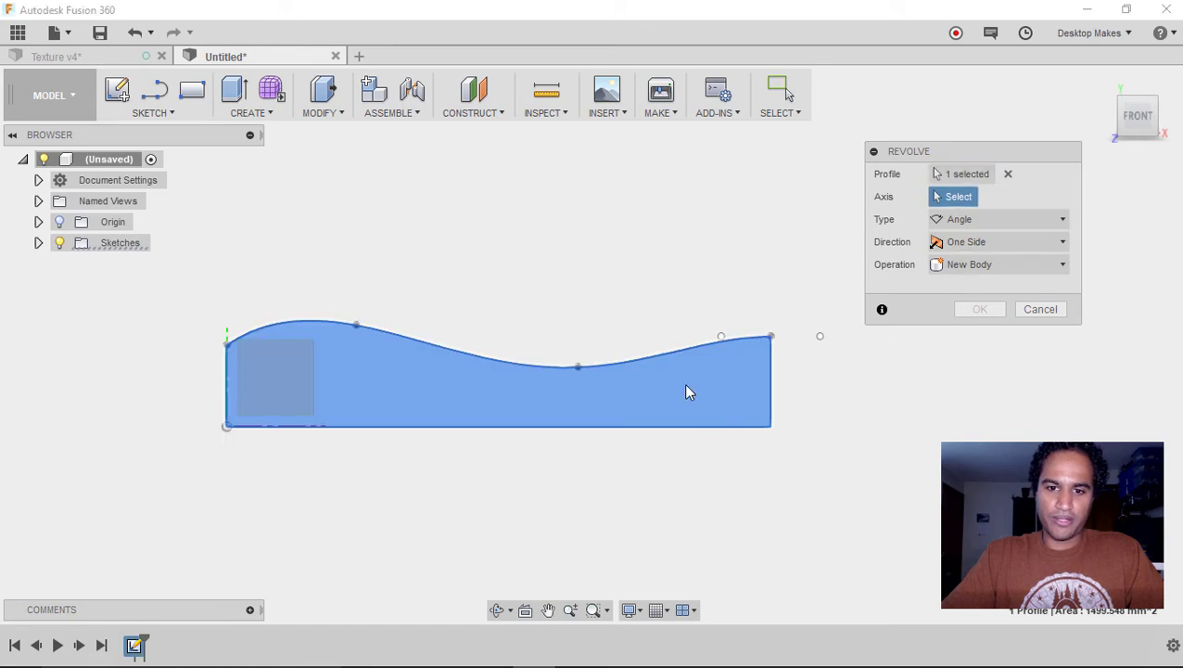
click(520, 427)
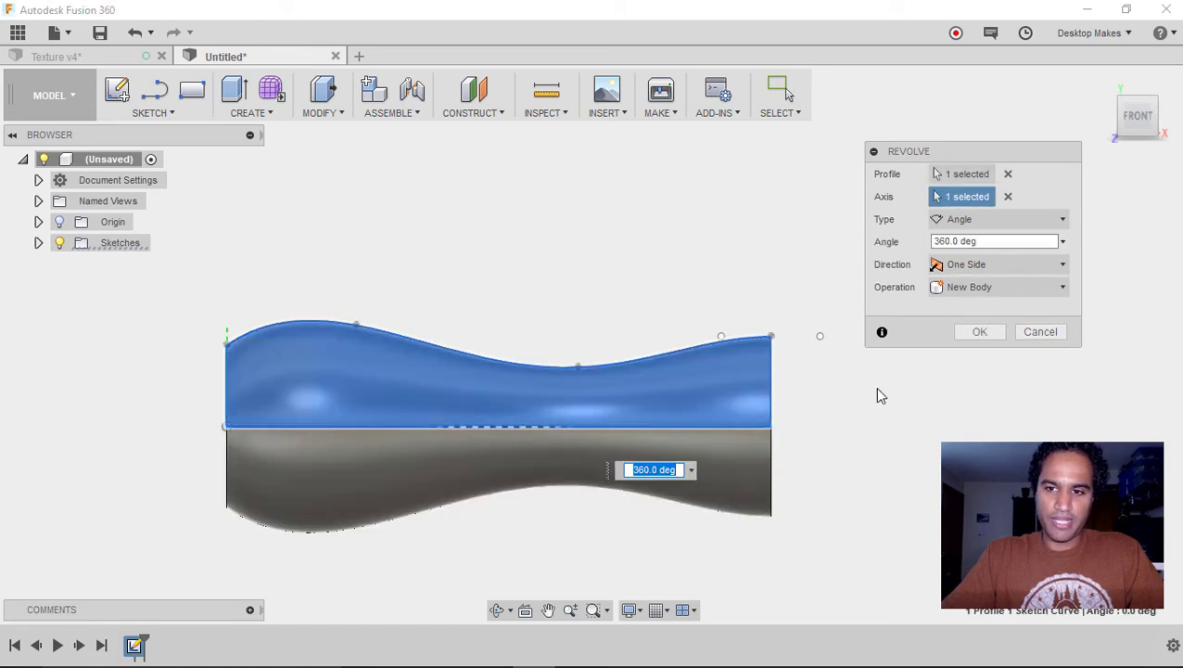
click(976, 336)
Start a second sketch on the front plane through the revolved body.
middle_drag(883, 431, 957, 361)
click(117, 90)
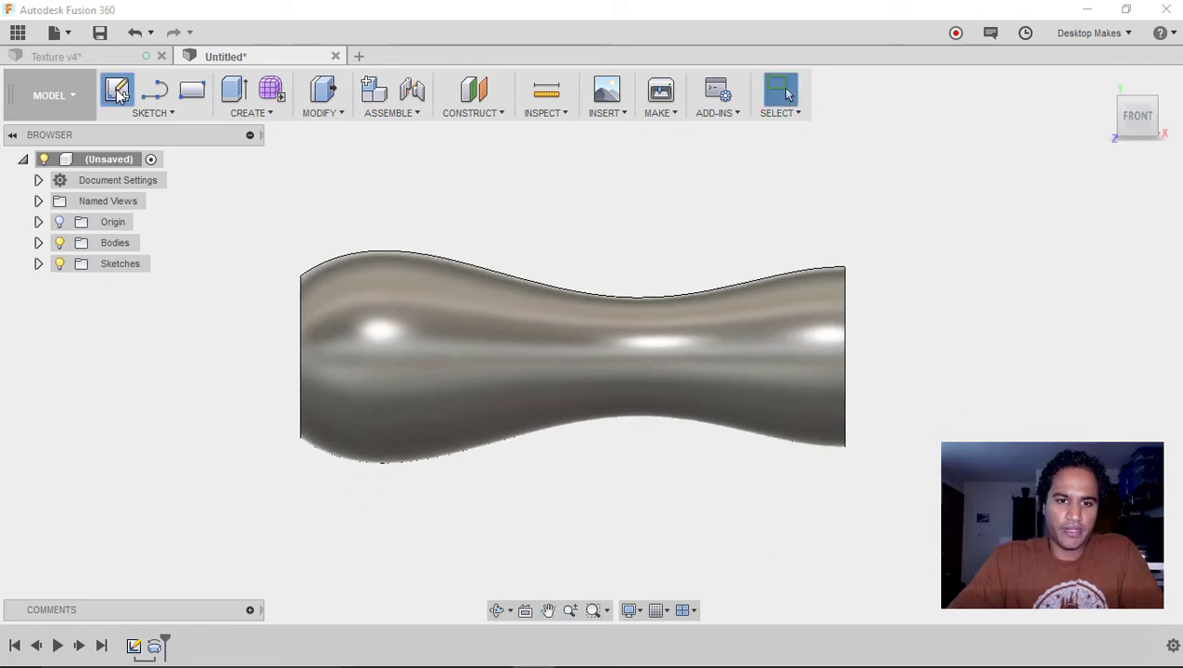
click(143, 168)
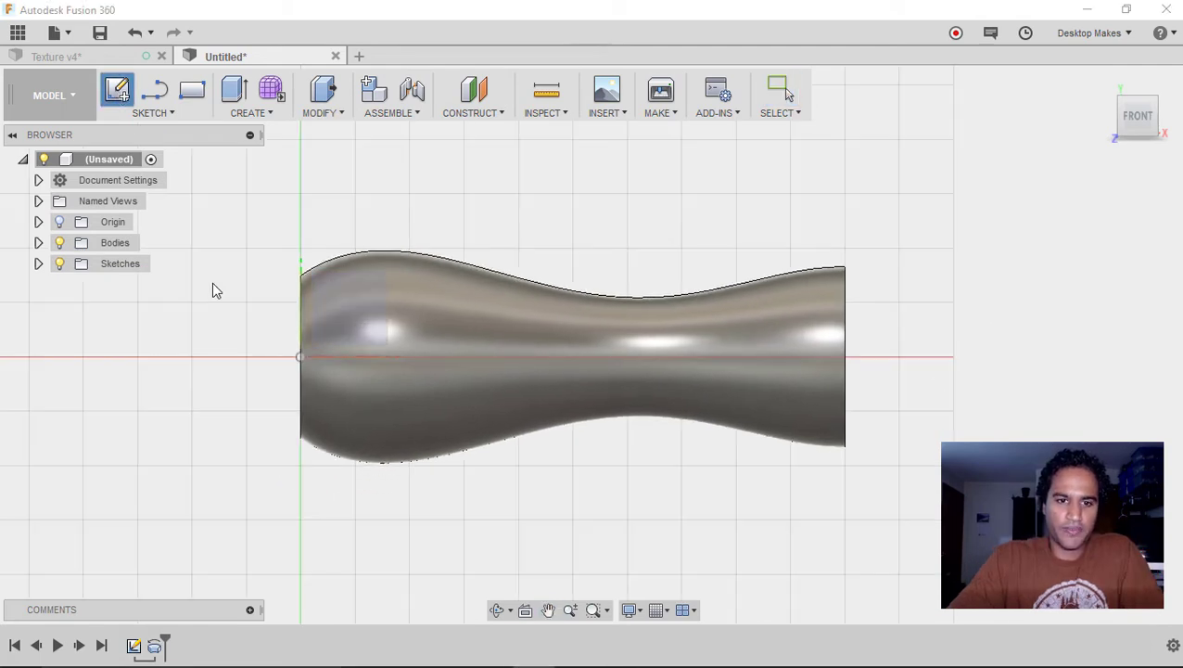
click(59, 242)
middle_drag(365, 354, 232, 344)
click(59, 242)
middle_drag(291, 286, 140, 277)
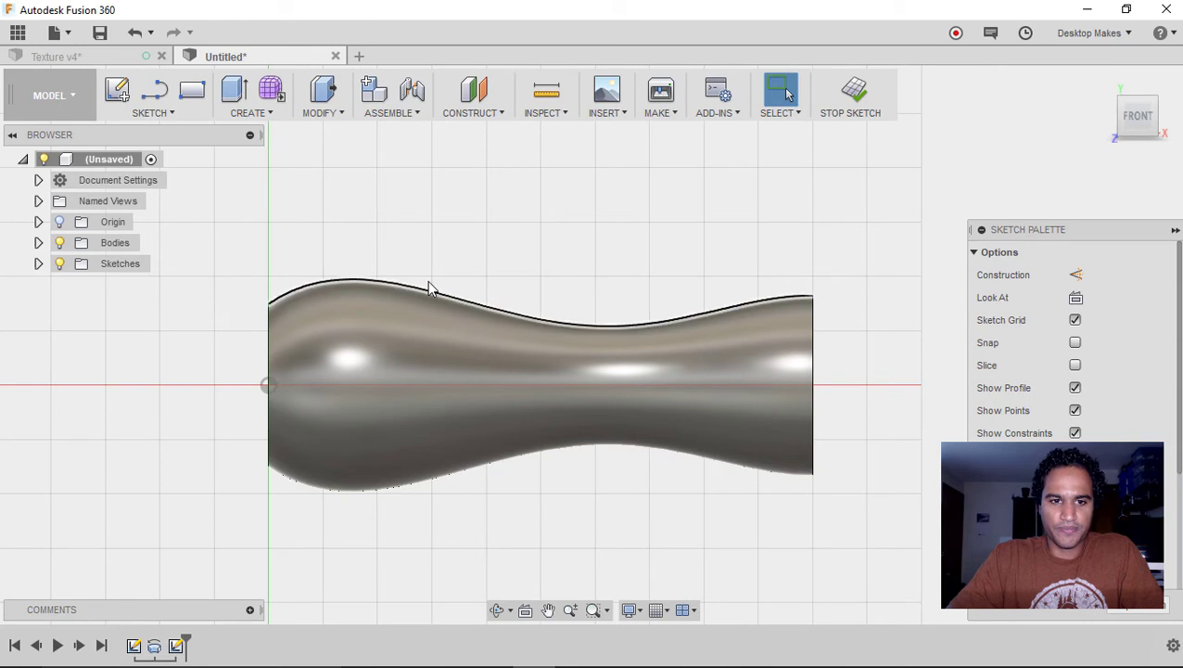
Hide the revolved body and show the first profile sketch.
click(58, 243)
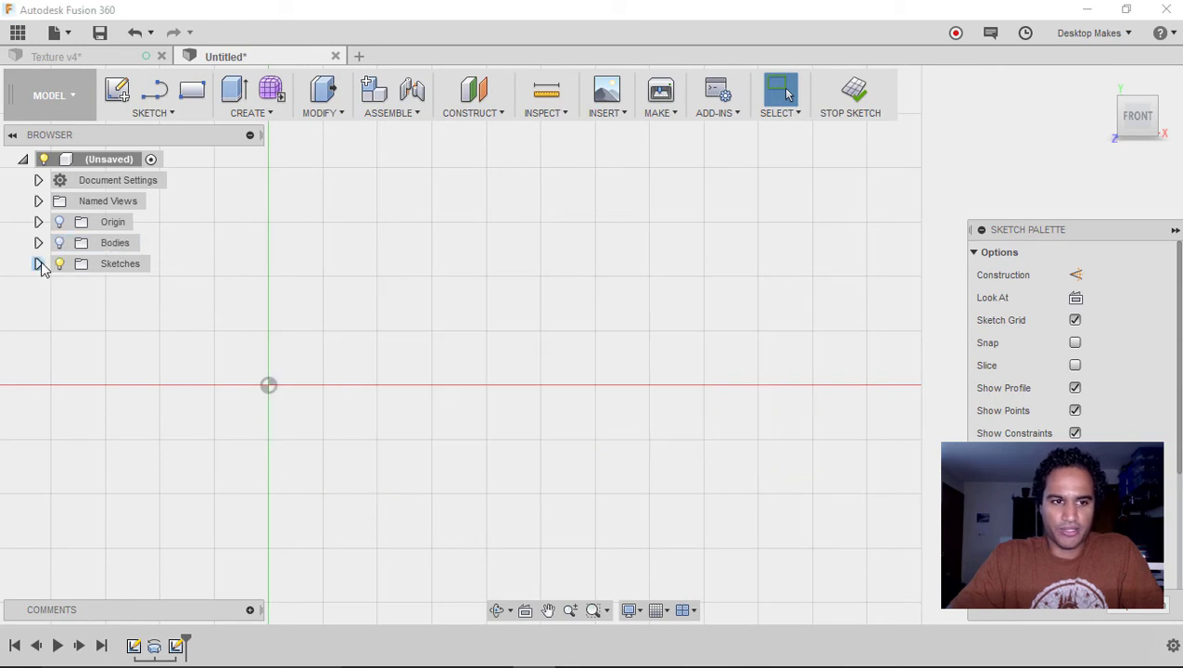
click(38, 263)
click(75, 284)
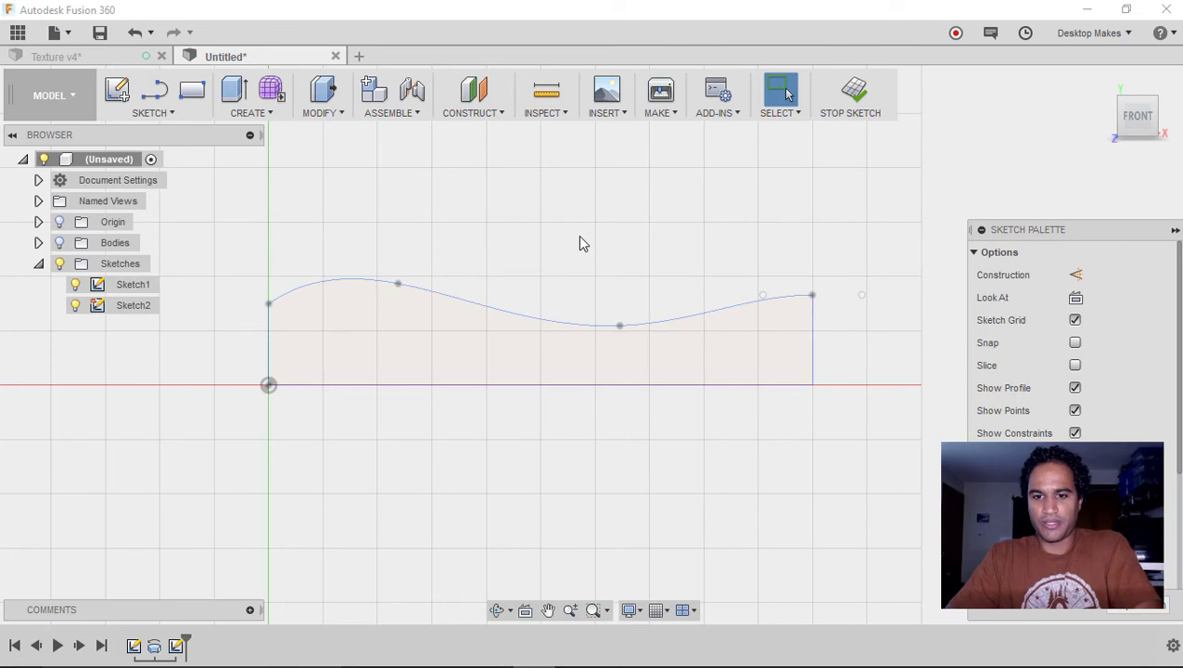
Project the profile's wavy curve into the new sketch and hide the first sketch.
key(p)
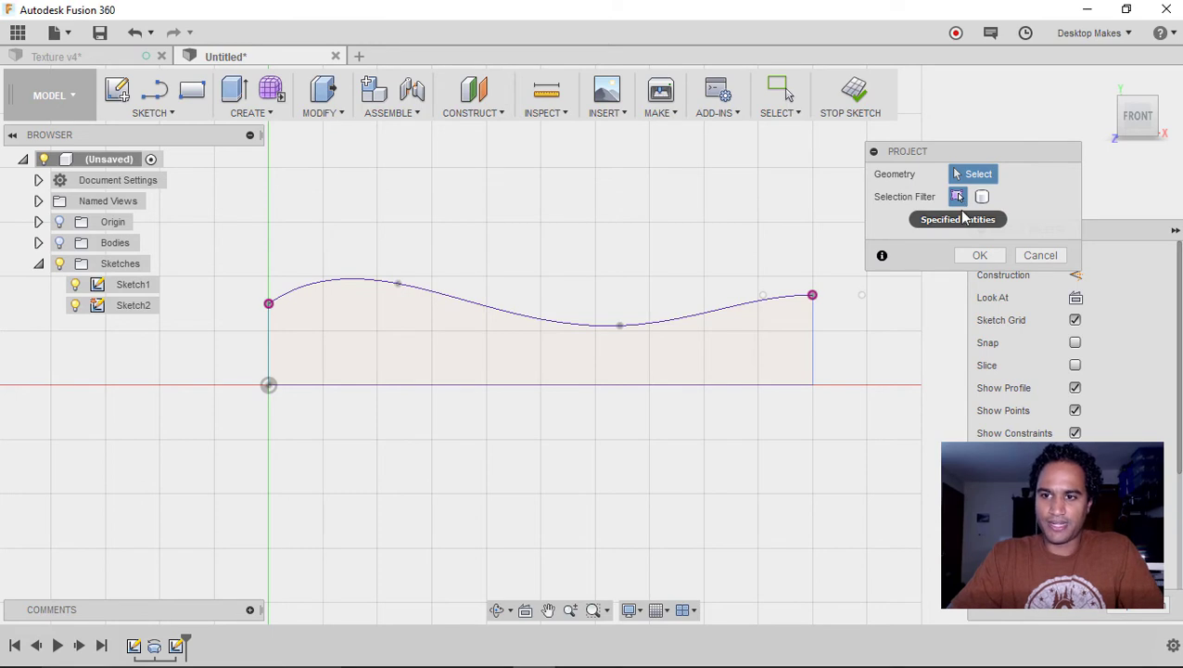
click(980, 255)
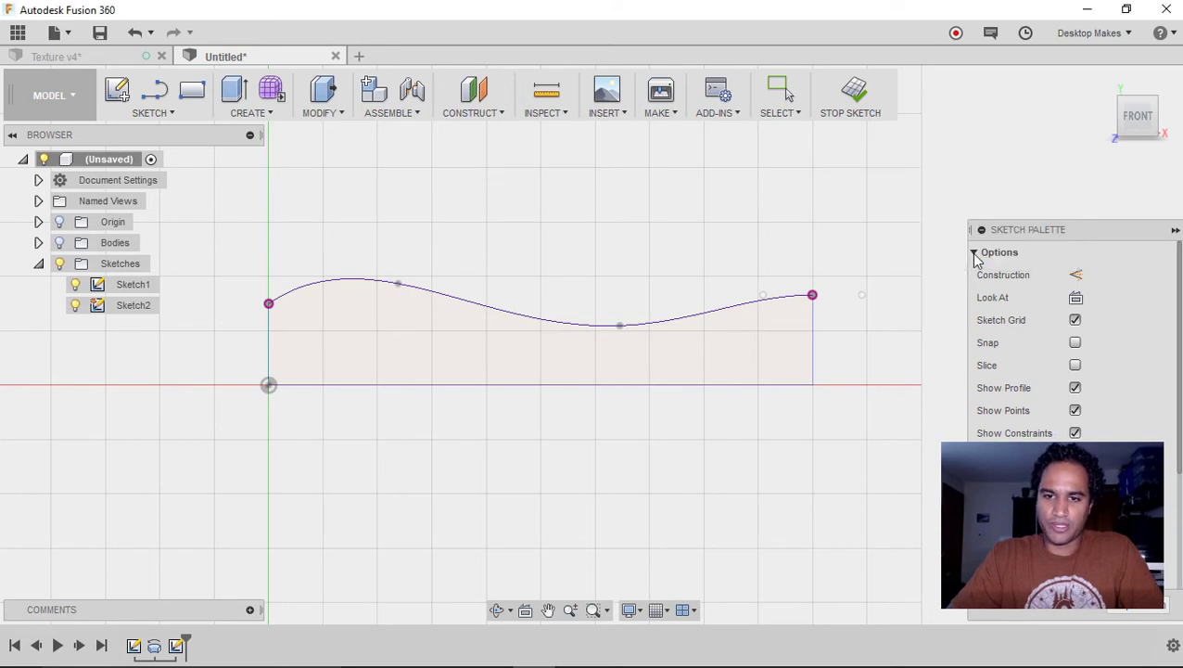
click(75, 284)
Sketch a 2 mm by 2 mm rectangle just above the far end of the projected curve.
middle_drag(522, 397, 460, 444)
middle_drag(746, 397, 695, 383)
scroll(696, 348, up, 5)
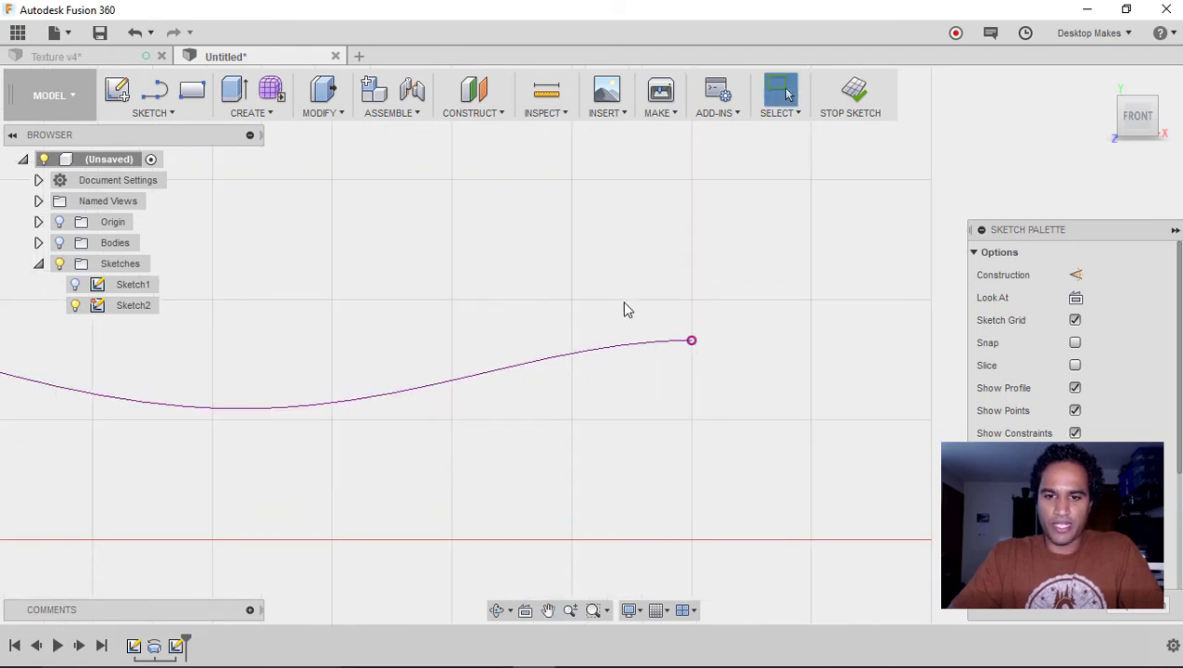
key(r)
click(655, 288)
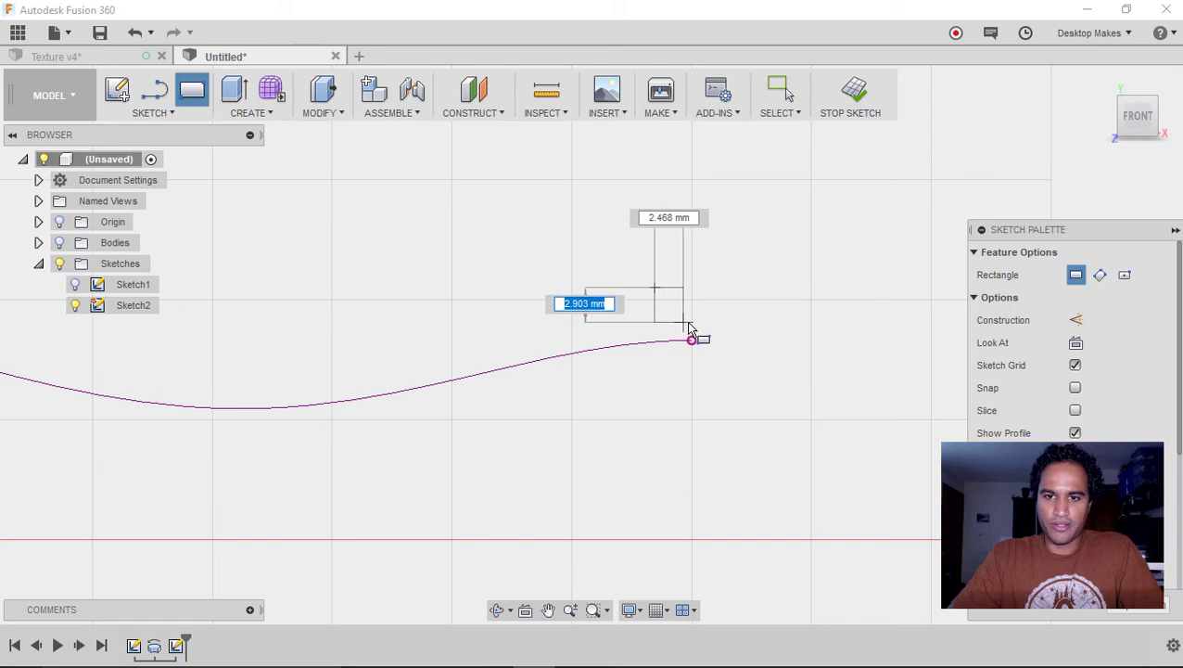
text(2)
key(Tab)
text(2)
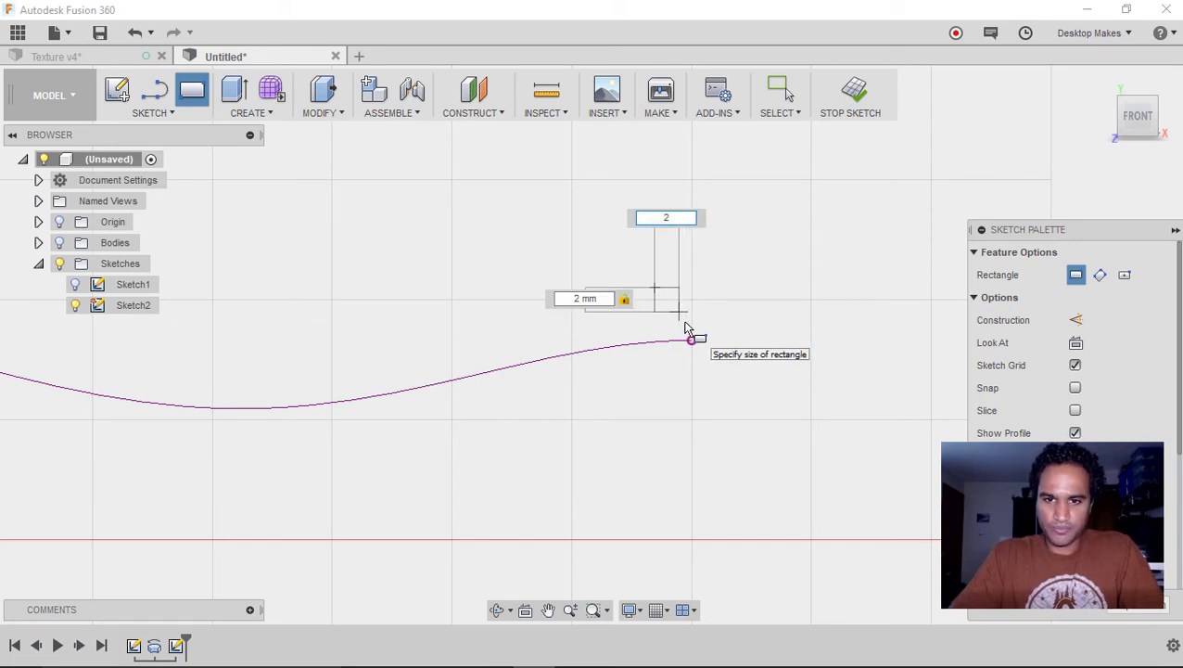
key(Return)
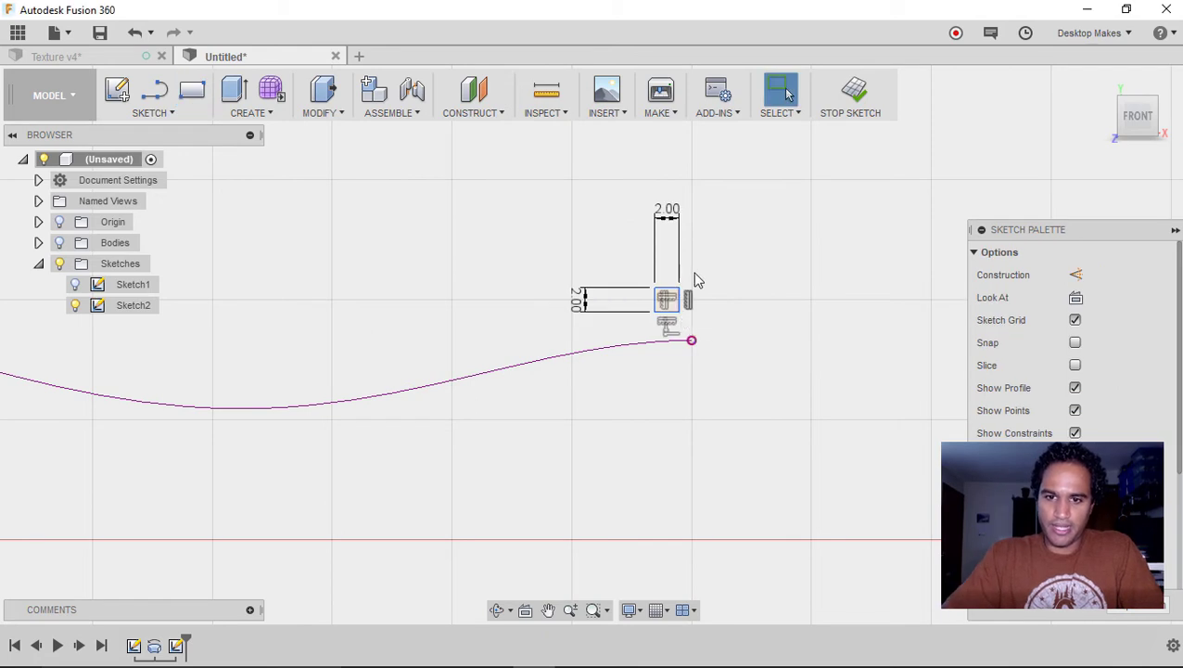
Move the square's width and height dimensions closer to its edges and finish the sketch.
click(667, 298)
drag(681, 322, 653, 272)
scroll(686, 315, up, 3)
scroll(680, 295, up, 2)
scroll(677, 216, down, 1)
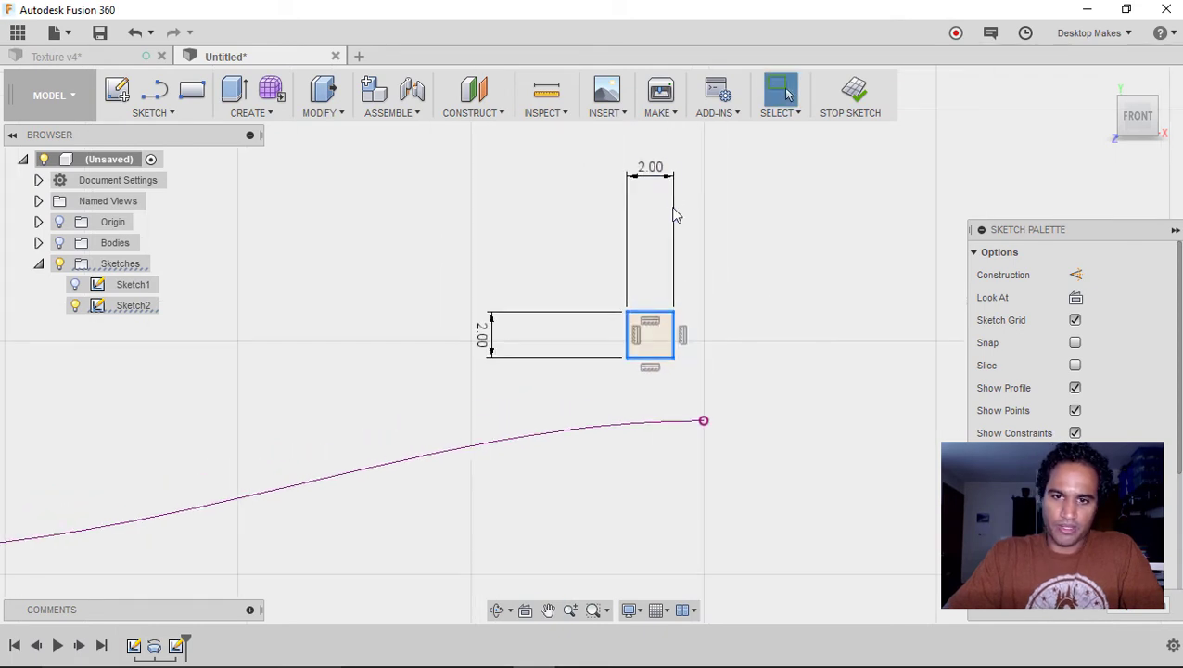
drag(673, 233, 666, 278)
drag(519, 336, 593, 349)
click(851, 90)
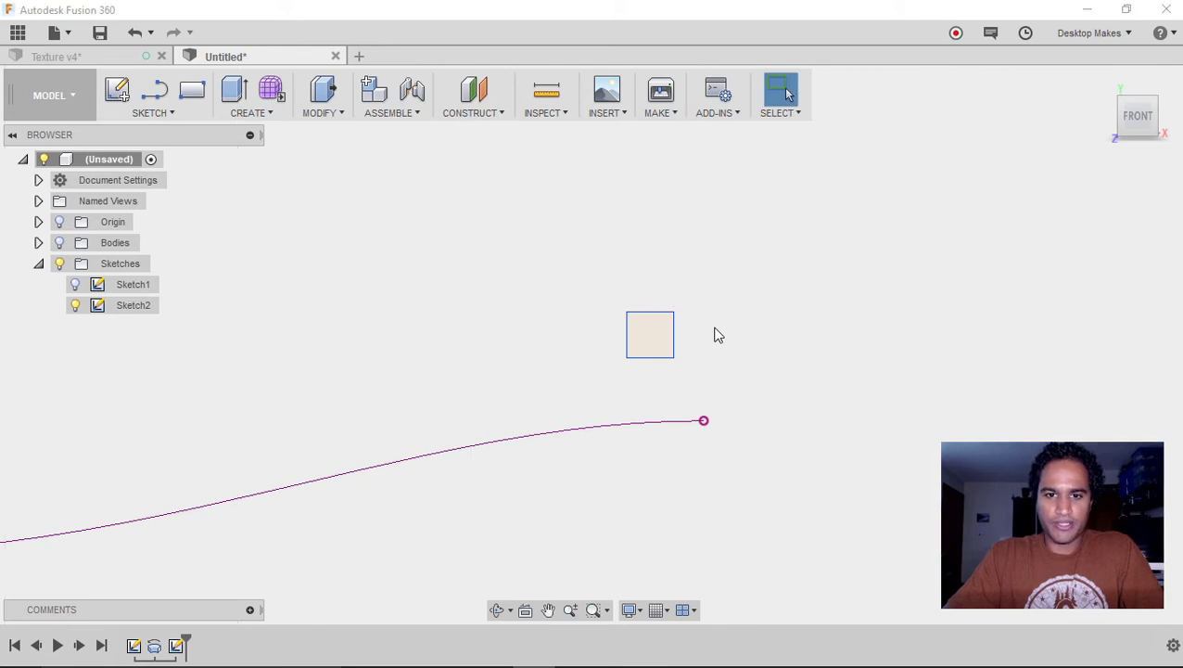
Extrude the small square symmetrically by 1.5 mm as a new body, with the bodies shown.
key(e)
click(661, 345)
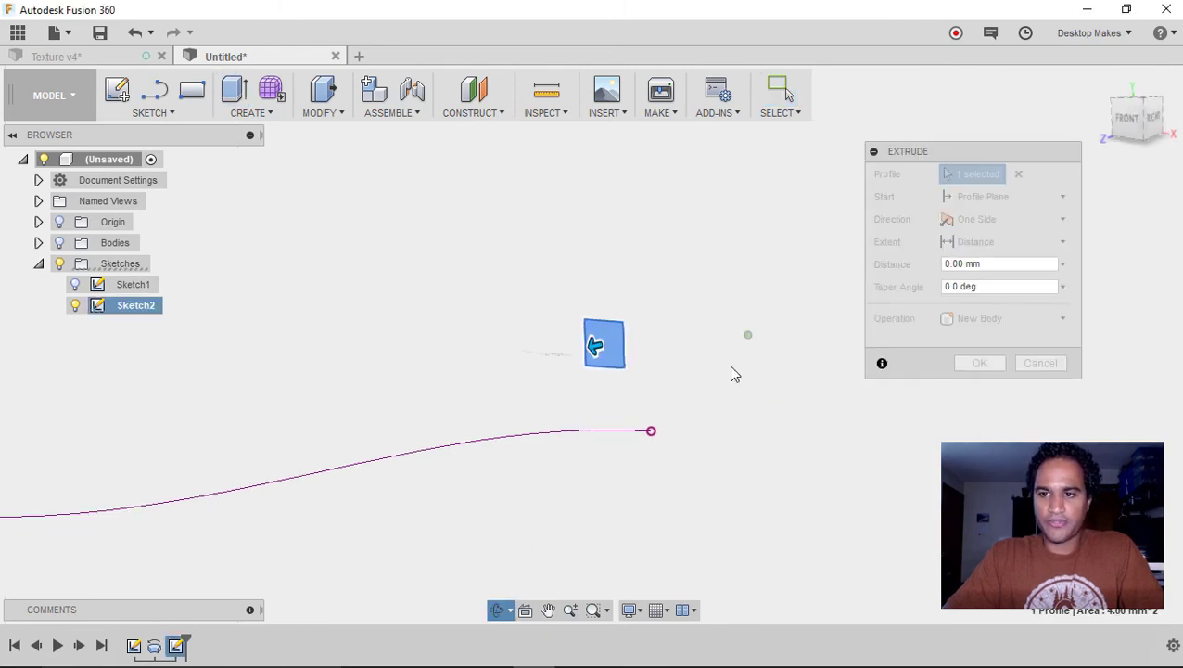
click(969, 220)
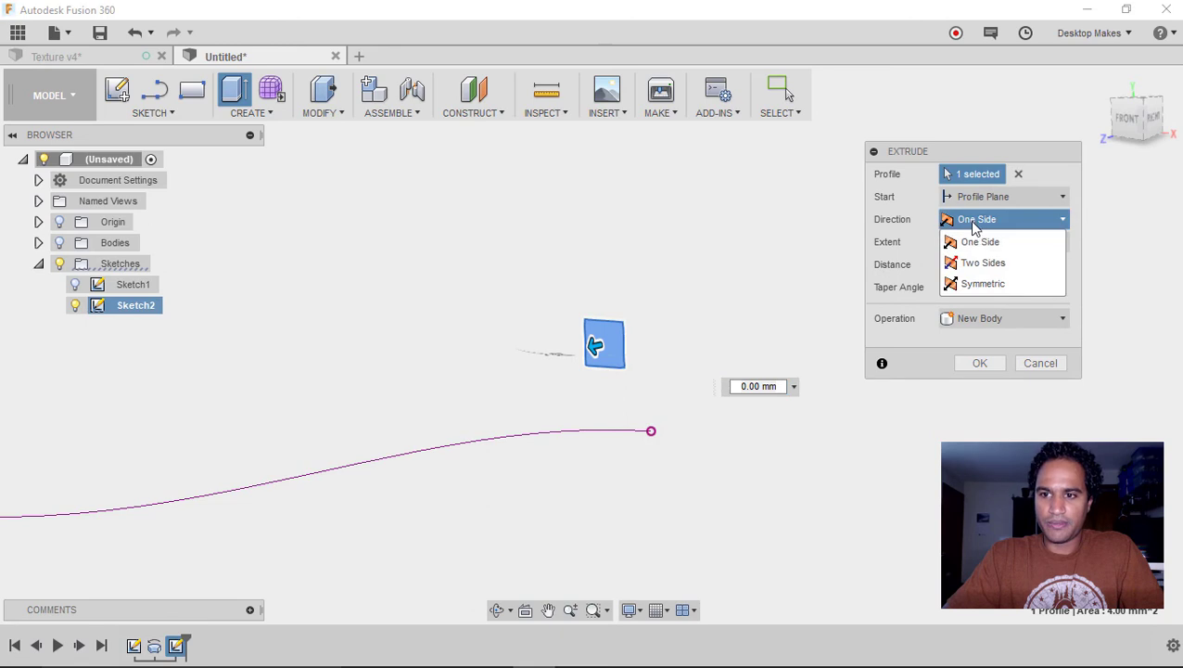
click(985, 283)
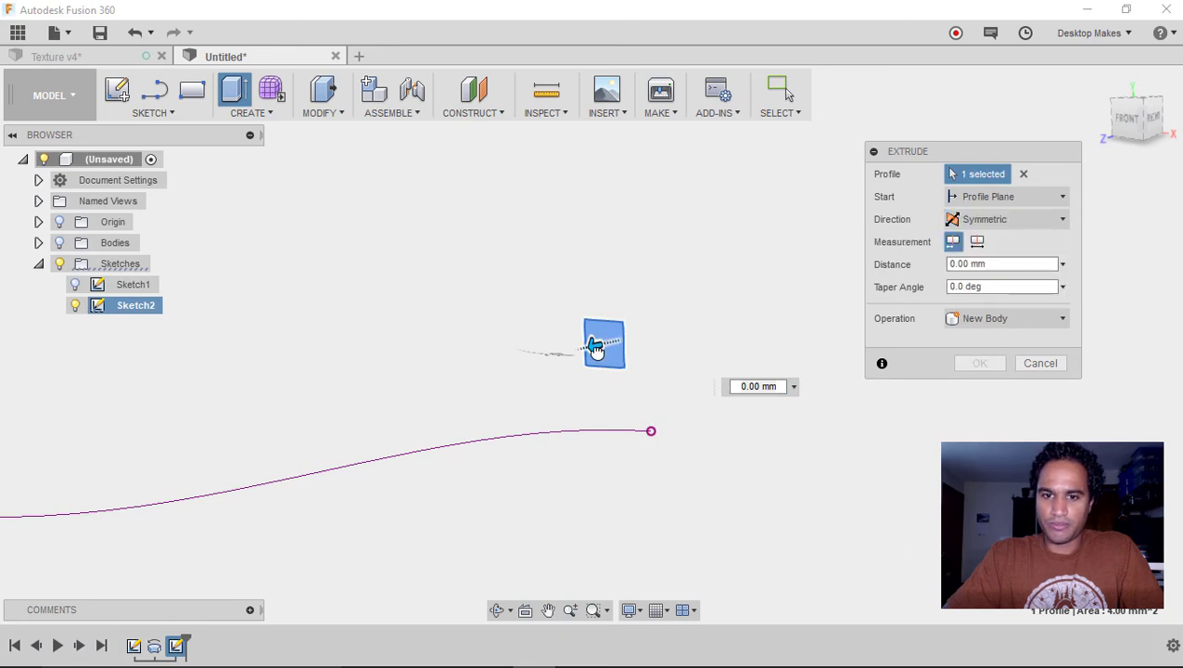
drag(597, 345, 587, 357)
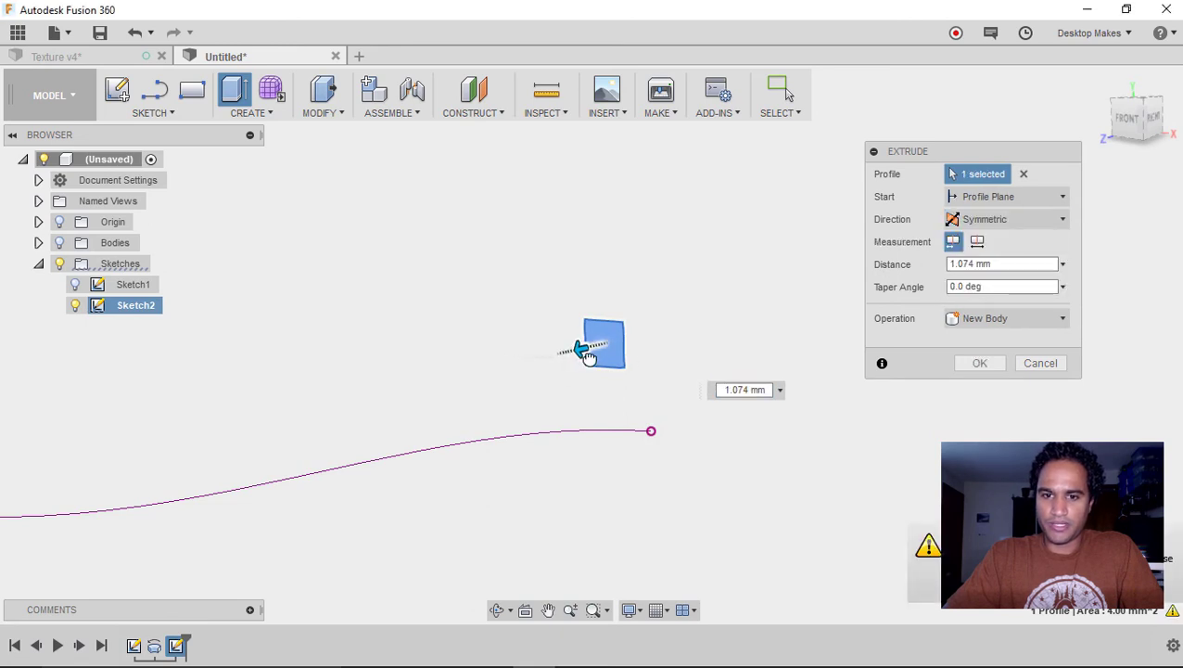
click(60, 242)
text(2)
key(BackSpace)
text(1.5)
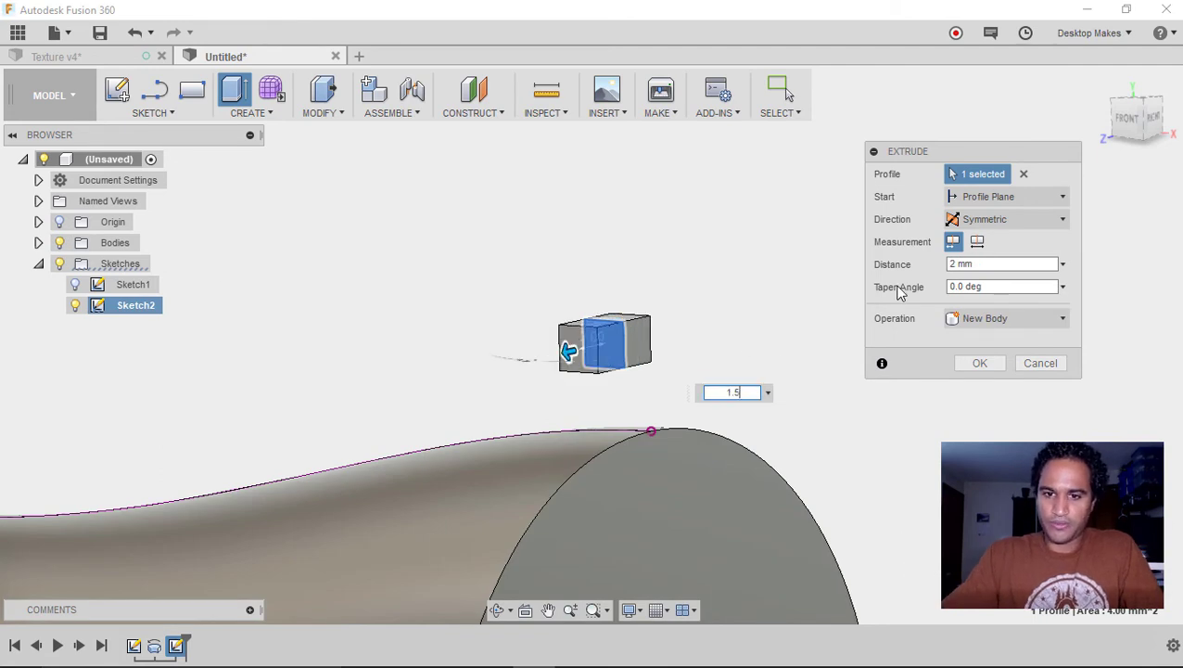
key(Return)
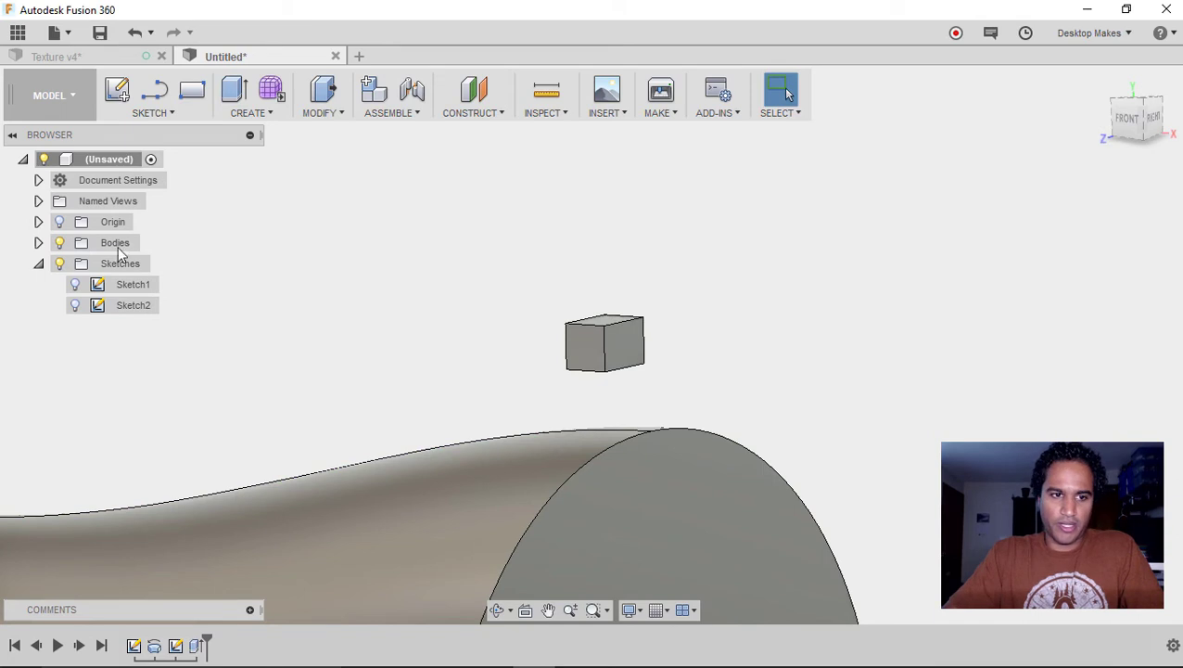
Hide the revolved body and show the second sketch with the projected curve.
click(52, 246)
click(38, 243)
click(75, 263)
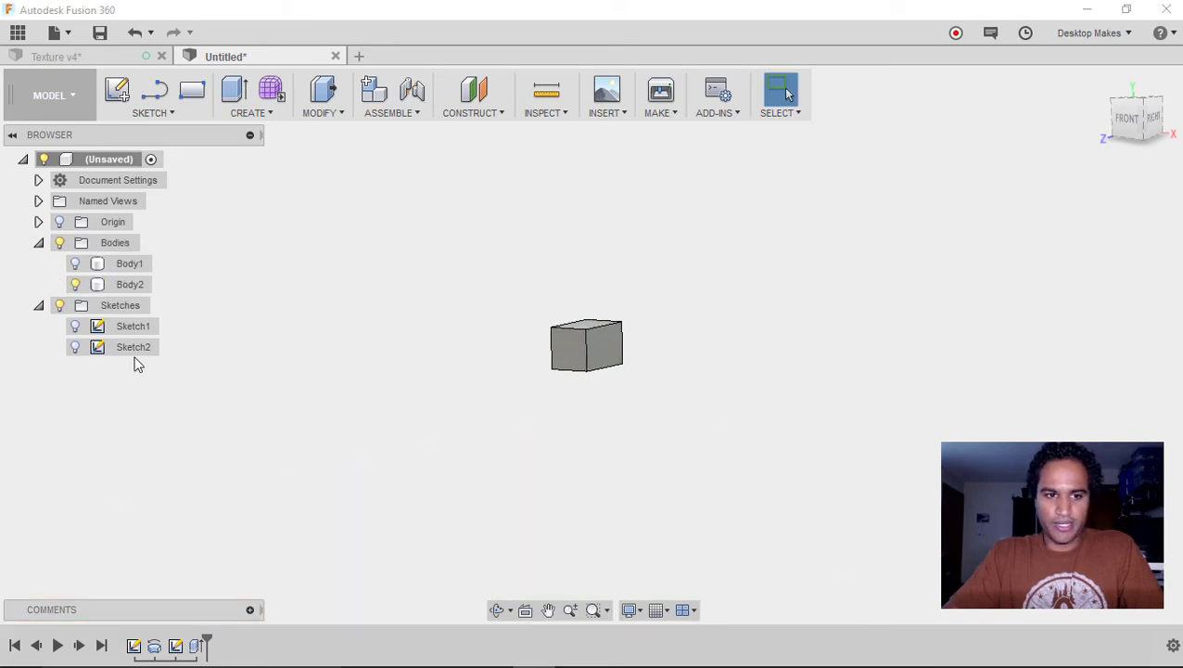
click(76, 326)
click(75, 346)
mouse_move(85, 348)
middle_down()
mouse_move(536, 322)
mouse_move(654, 372)
mouse_move(418, 351)
mouse_move(593, 364)
middle_up()
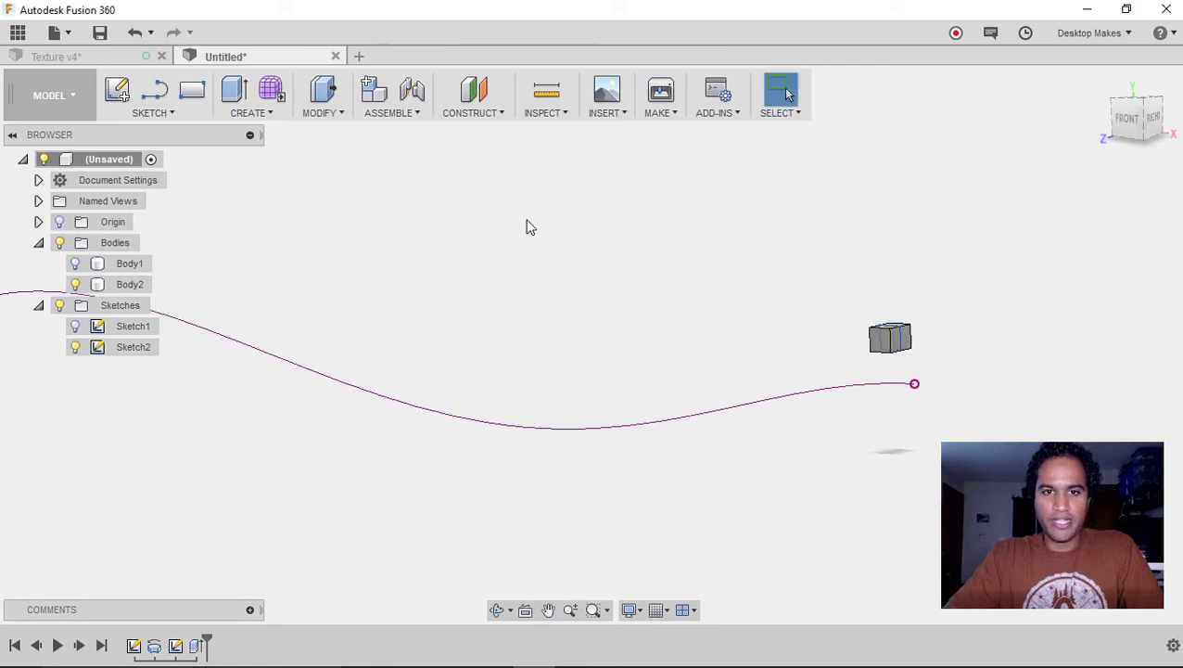
Start a Pattern on Path with the pattern type Bodies and the small block as its object.
click(264, 115)
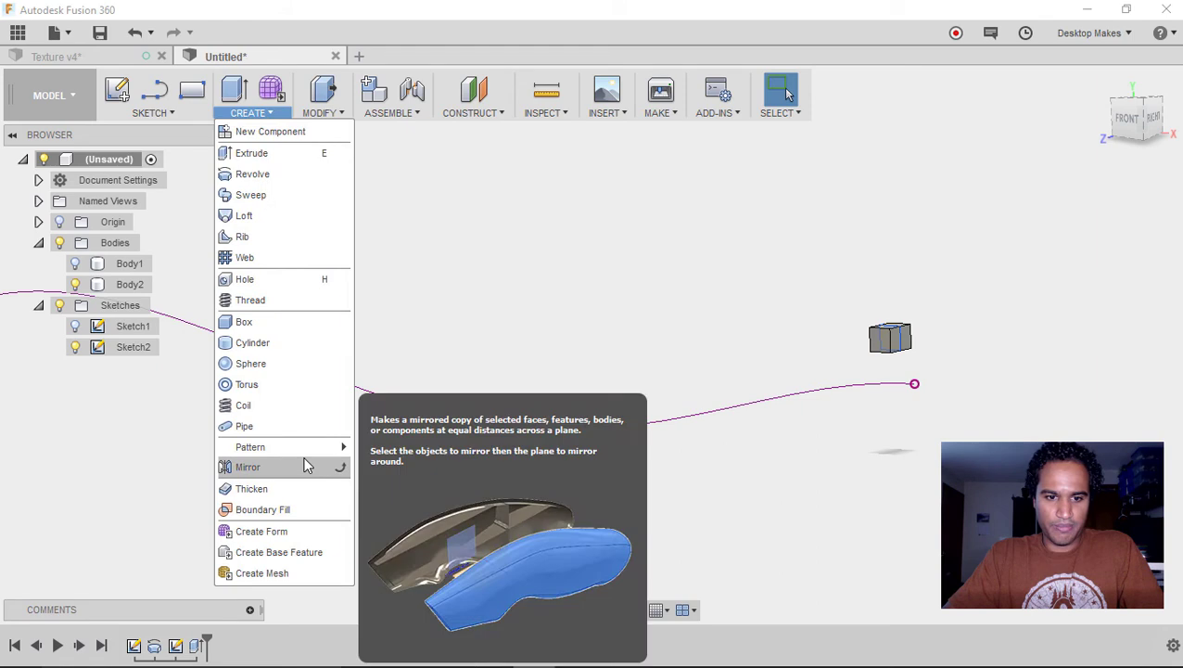
mouse_move(314, 446)
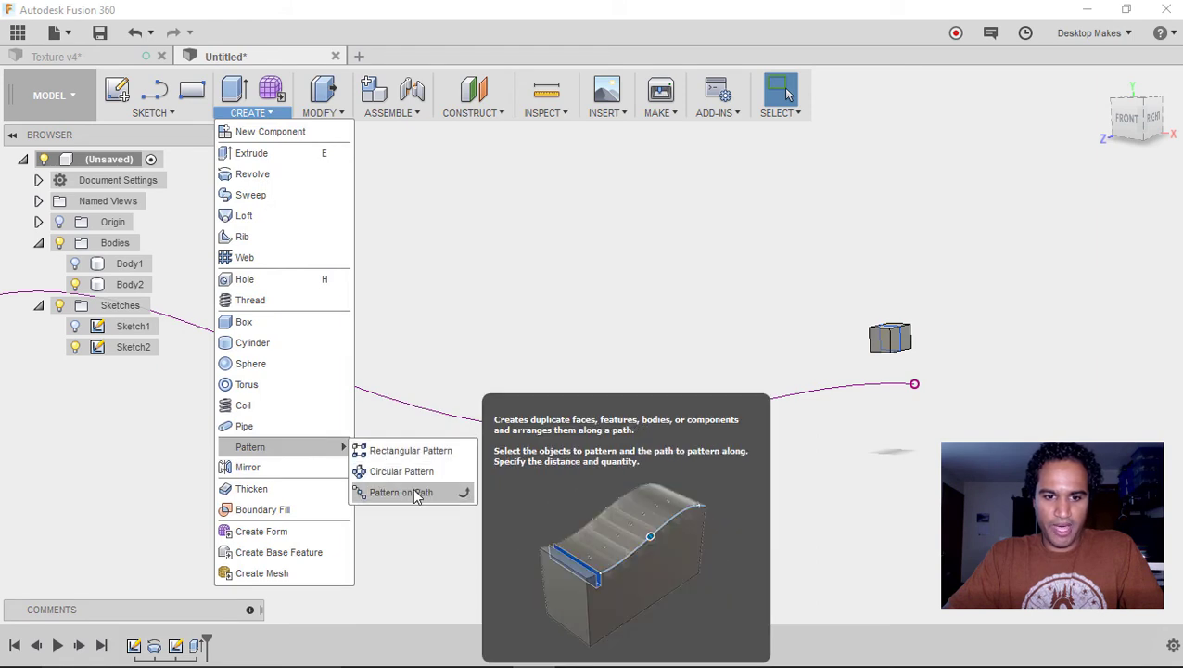
click(416, 494)
middle_drag(702, 378, 545, 327)
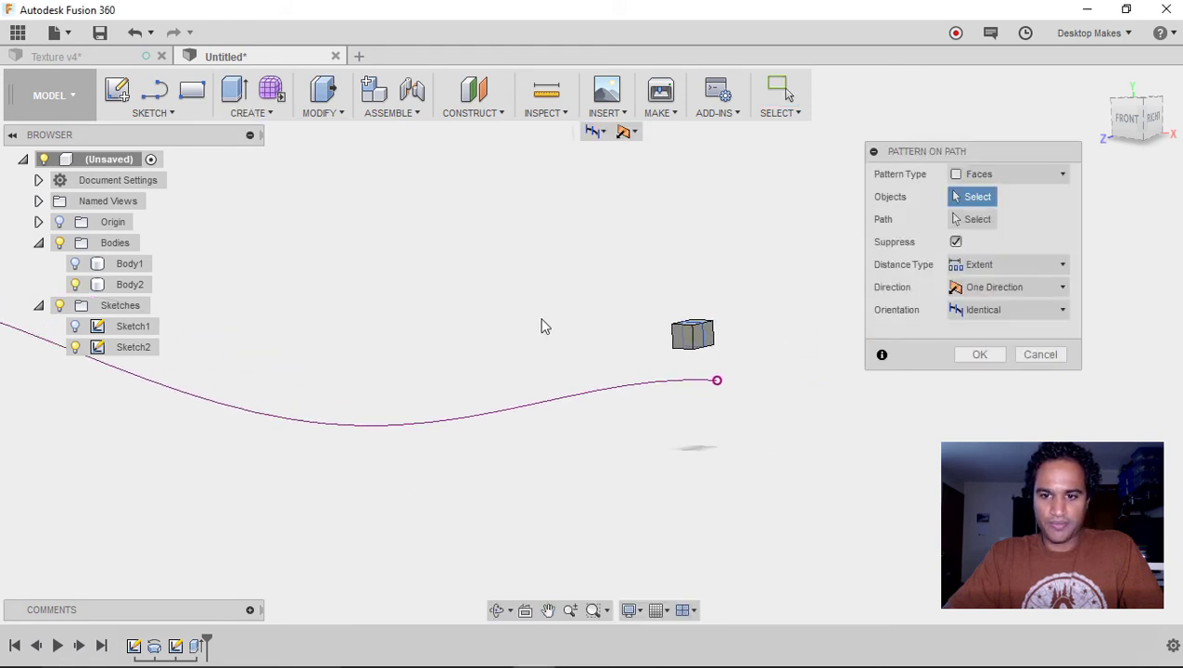
scroll(721, 364, up, 5)
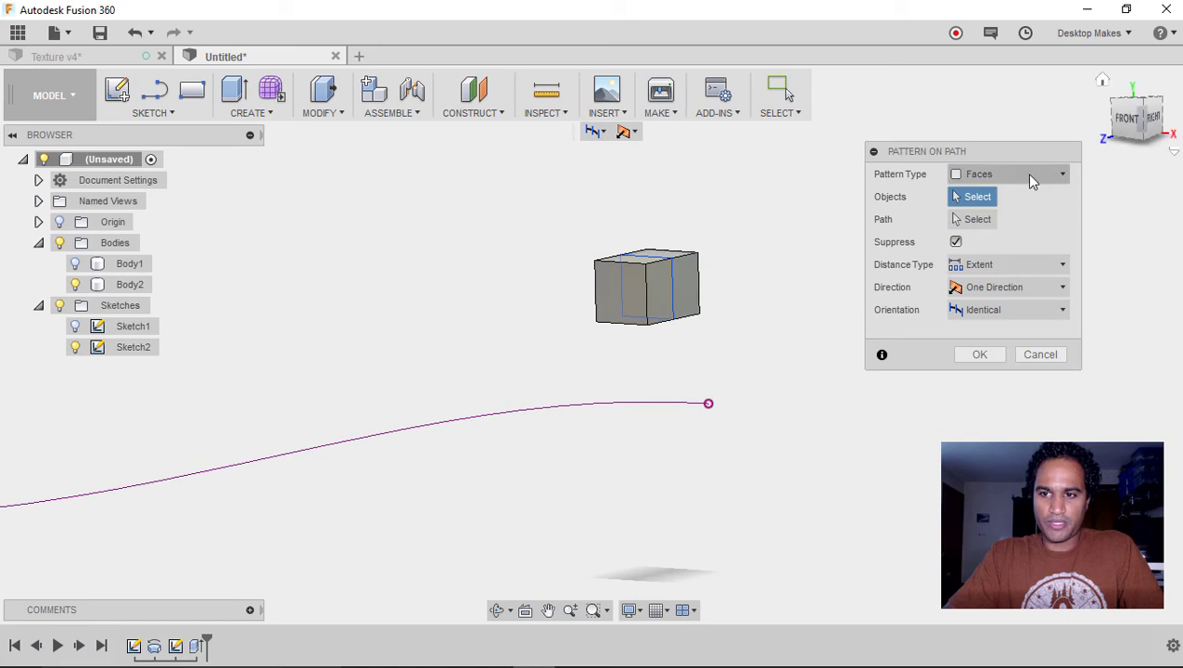
drag(536, 214, 766, 347)
click(1011, 173)
click(950, 210)
click(627, 307)
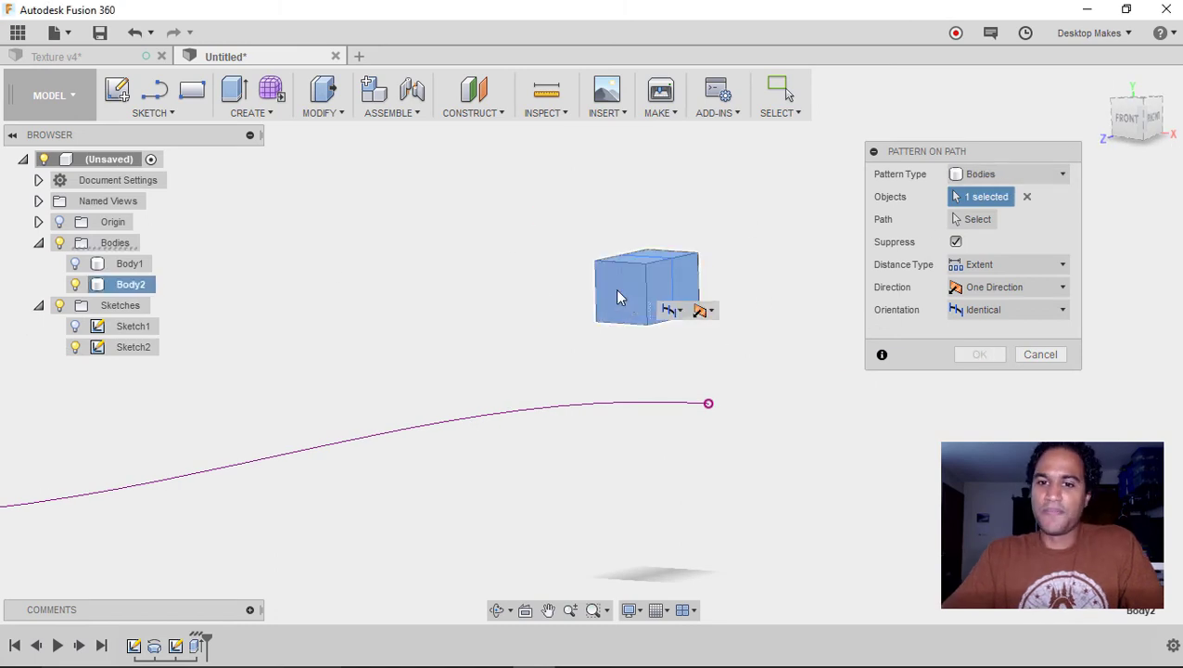
Use the projected wavy curve as the pattern path and stretch the distance to about 96.21 mm, near the curve's far end.
click(1124, 120)
click(977, 219)
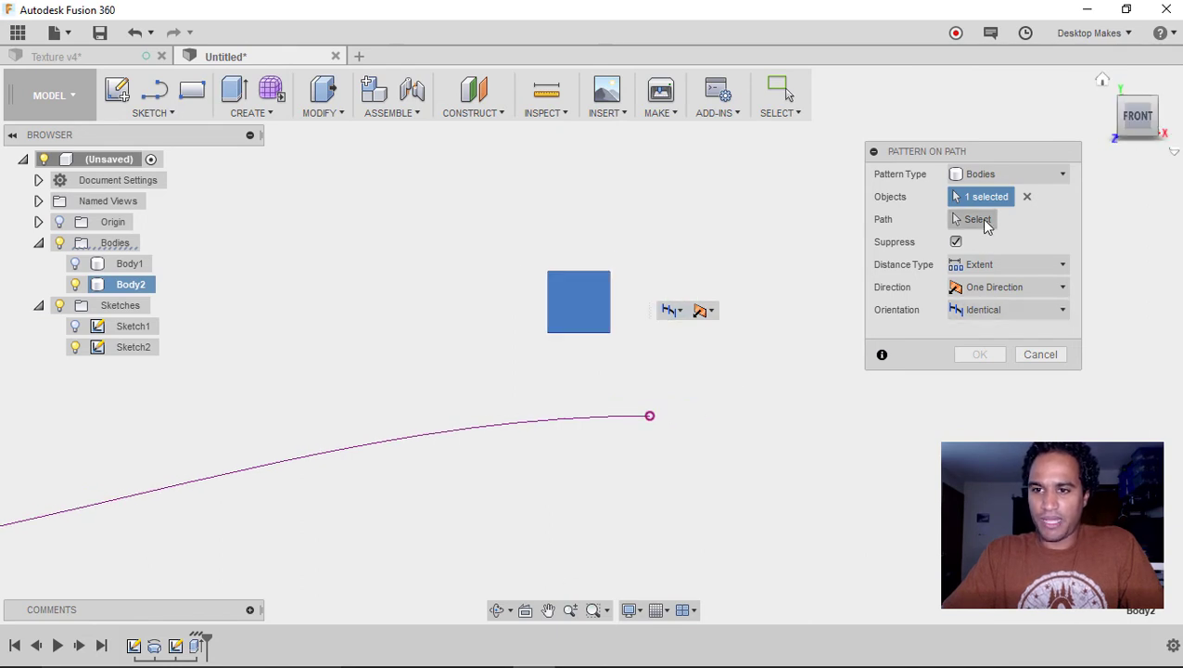
scroll(655, 410, down, 3)
middle_drag(456, 464, 832, 454)
scroll(733, 440, down, 1)
click(735, 463)
drag(873, 432, 76, 435)
Set the path pattern's quantity to 10 and create the pattern.
double_click(1004, 264)
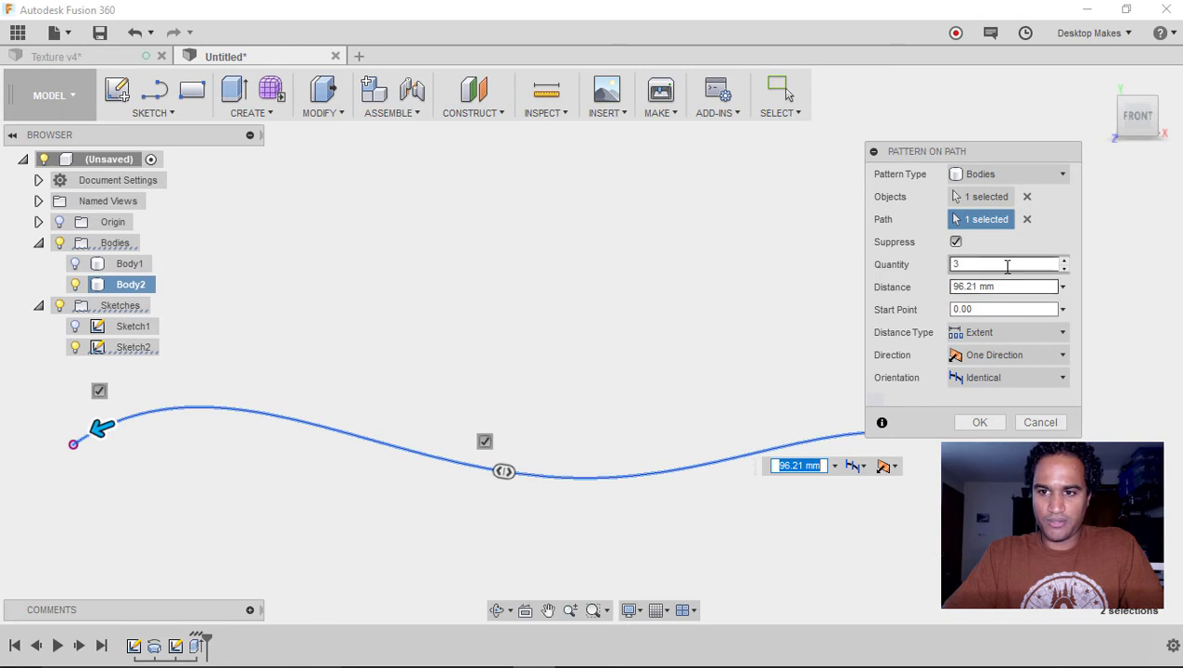
text(10)
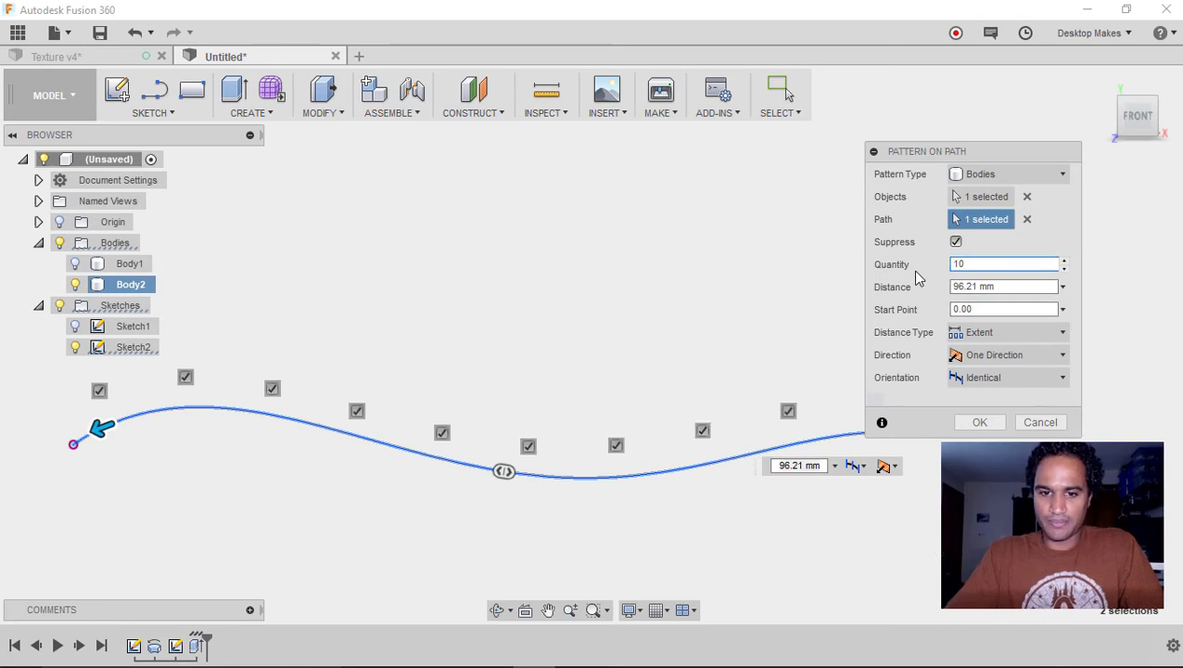
click(978, 423)
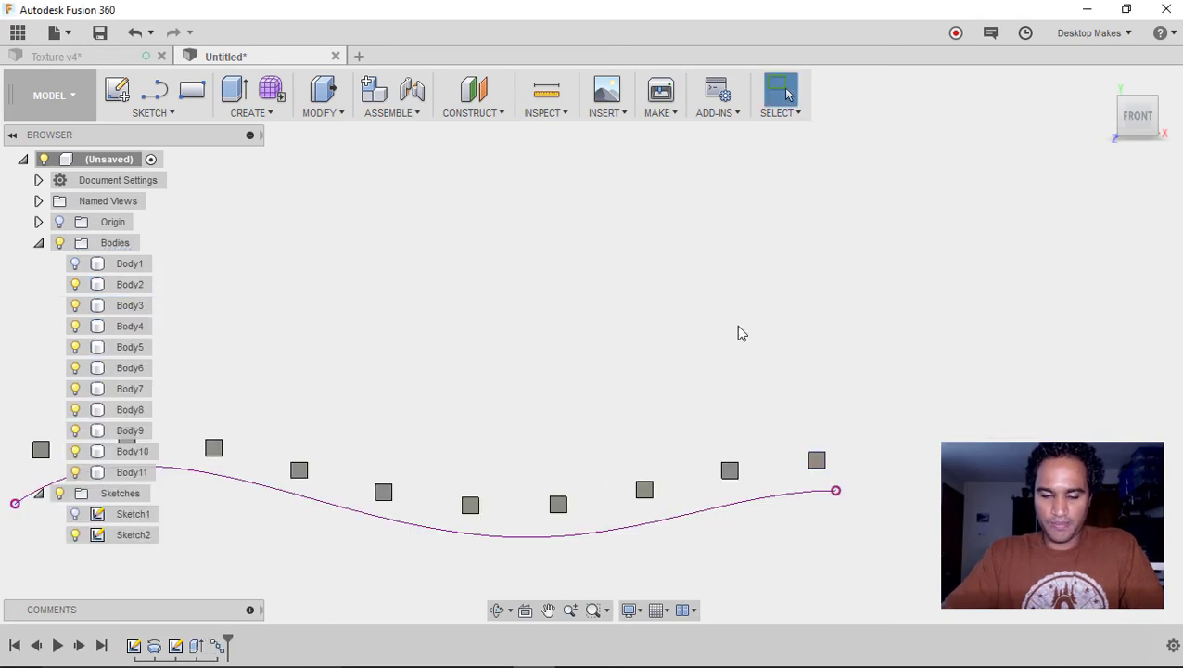
Show the revolved body again together with the row of patterned blocks.
scroll(753, 334, up, 1)
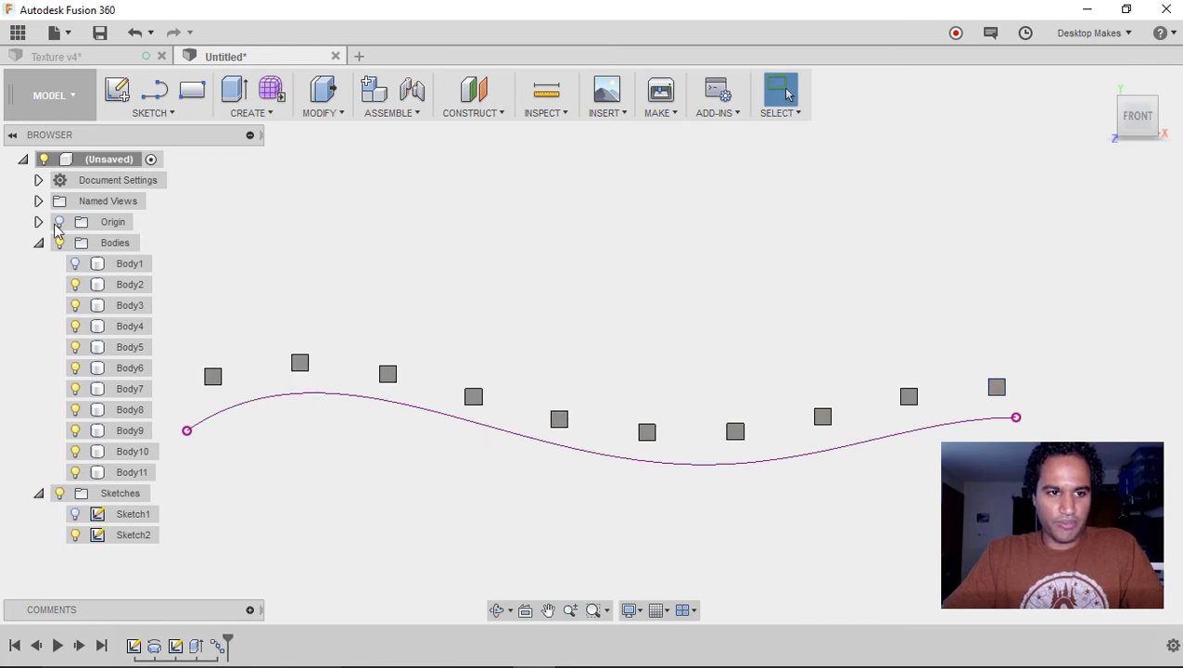
click(73, 263)
shift+middle_drag(711, 297, 739, 271)
key(Escape)
scroll(982, 346, up, 5)
click(1116, 371)
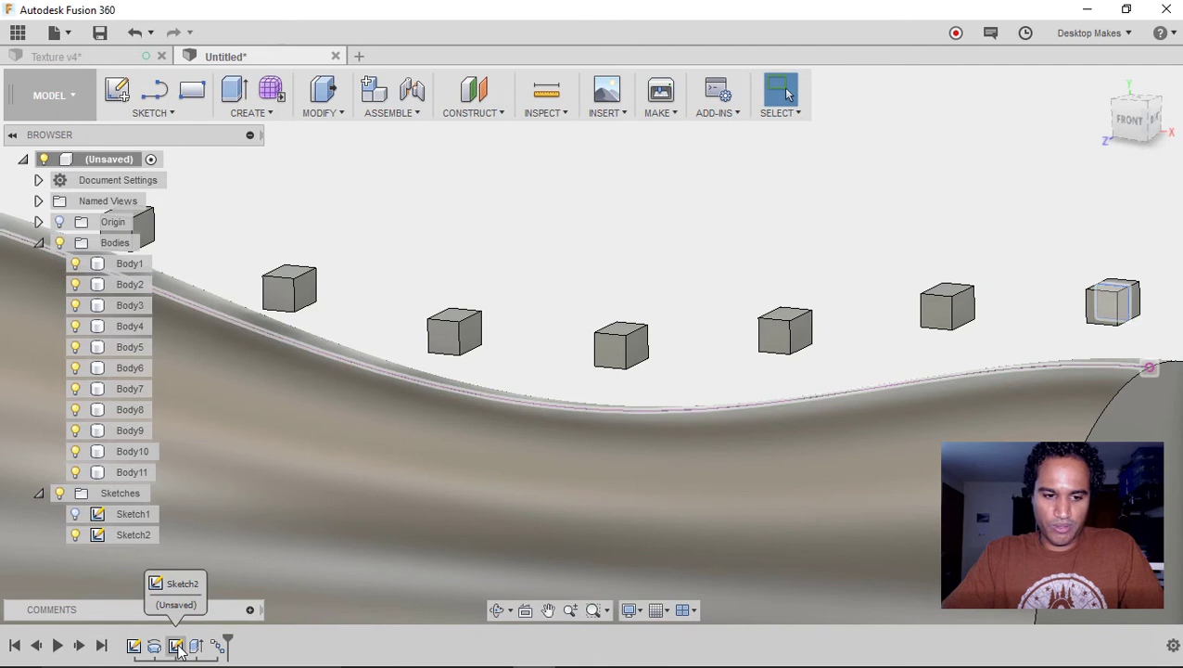
Edit the second sketch, lower the square so it overlaps the projected curve, and finish the sketch.
double_click(177, 647)
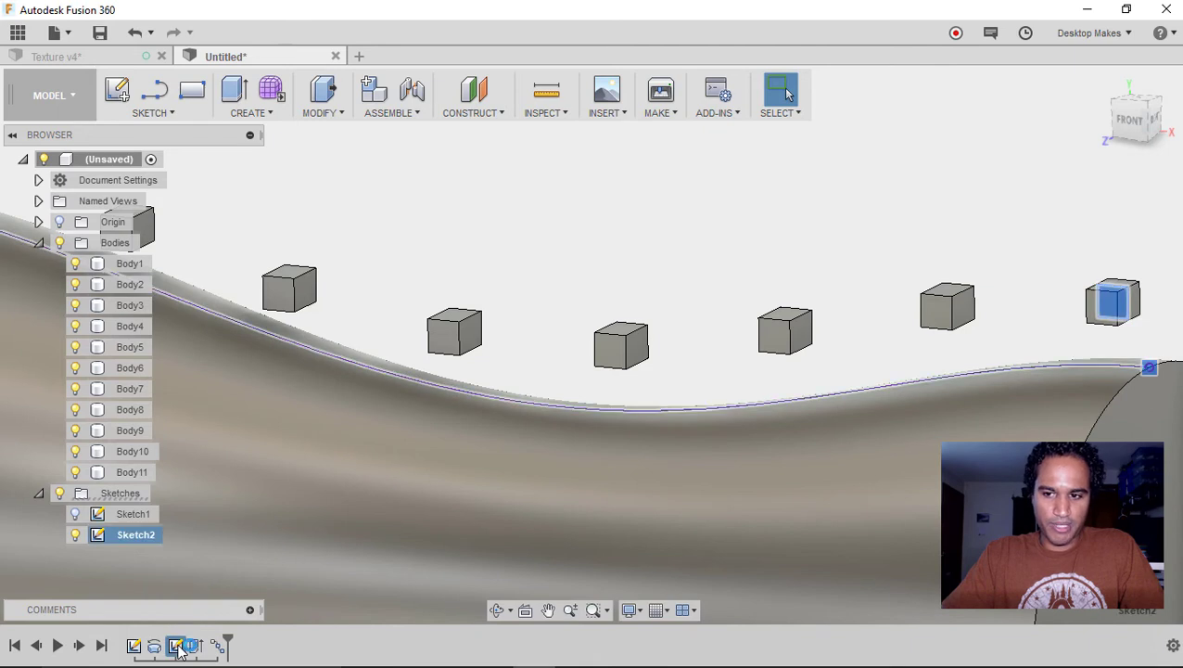
scroll(634, 410, up, 3)
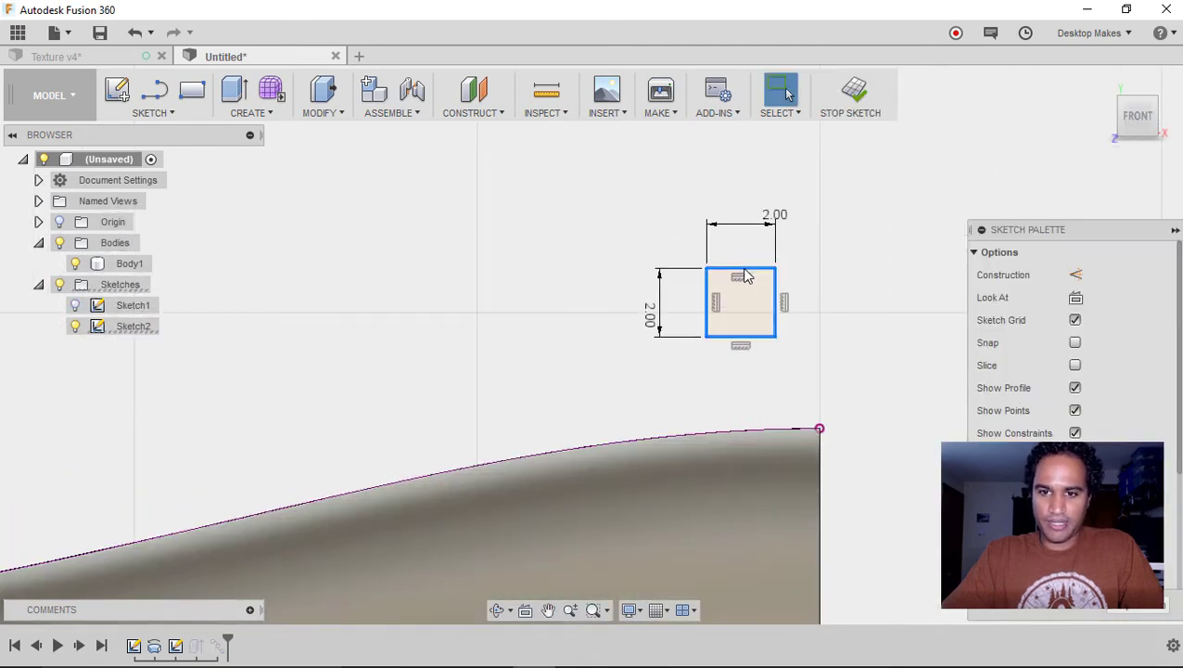
mouse_move(745, 276)
mouse_down()
mouse_move(770, 419)
mouse_move(723, 422)
mouse_move(709, 398)
mouse_up()
click(850, 92)
Examine how each patterned block sits against the revolved body's surface along the curve.
scroll(682, 278, down, 5)
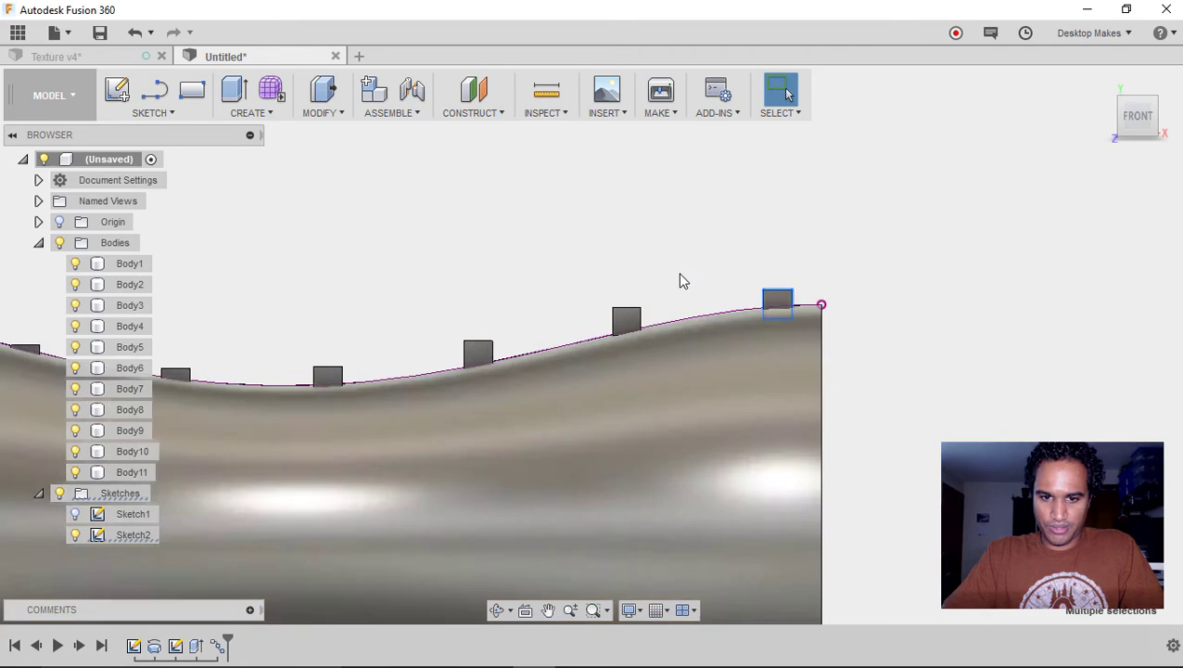
middle_drag(432, 204, 703, 200)
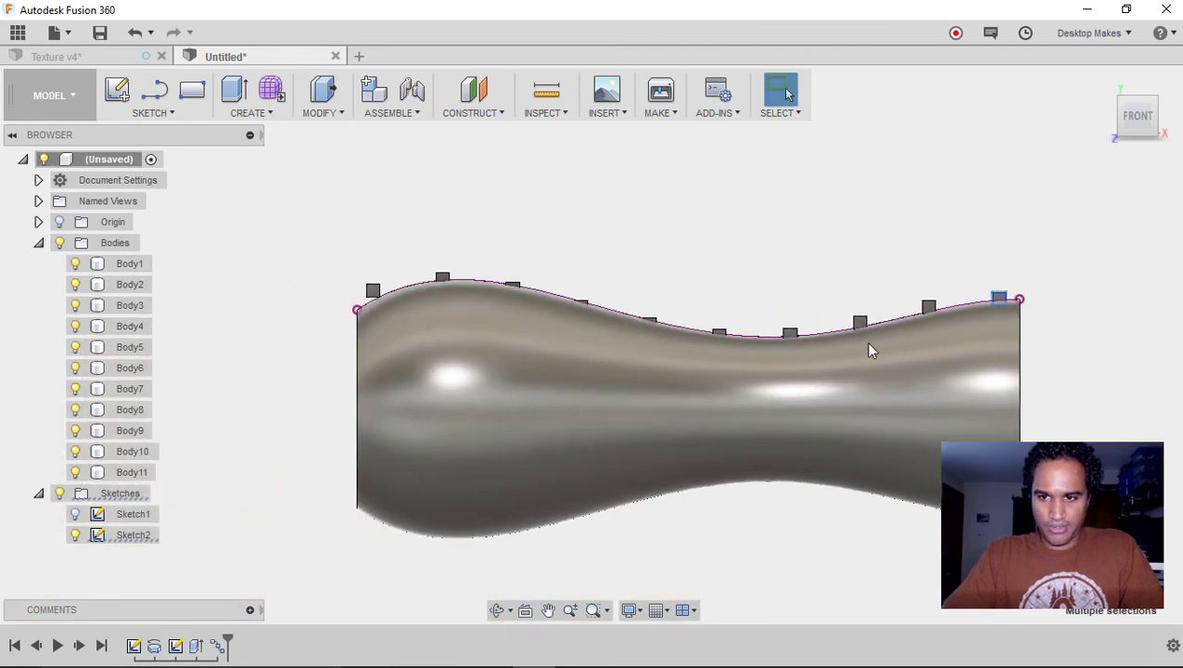
mouse_move(812, 246)
shift+middle_down()
mouse_move(796, 305)
mouse_move(801, 256)
mouse_move(813, 259)
shift+middle_up()
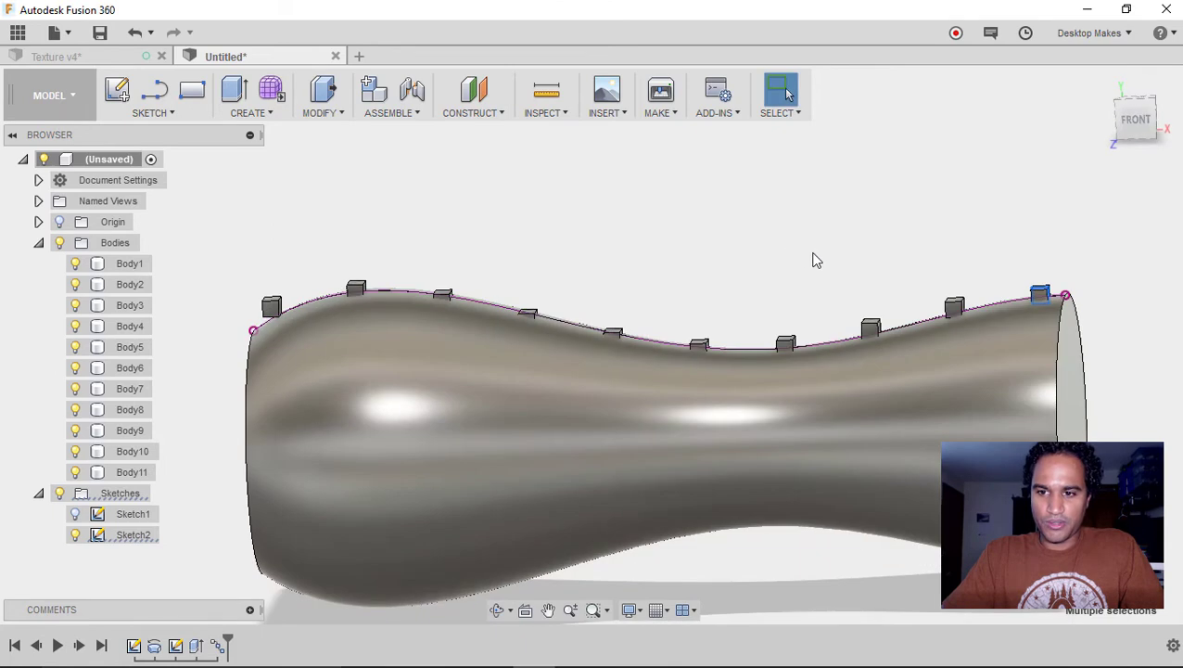
scroll(820, 262, up, 3)
scroll(651, 404, up, 2)
shift+middle_drag(651, 405, 760, 314)
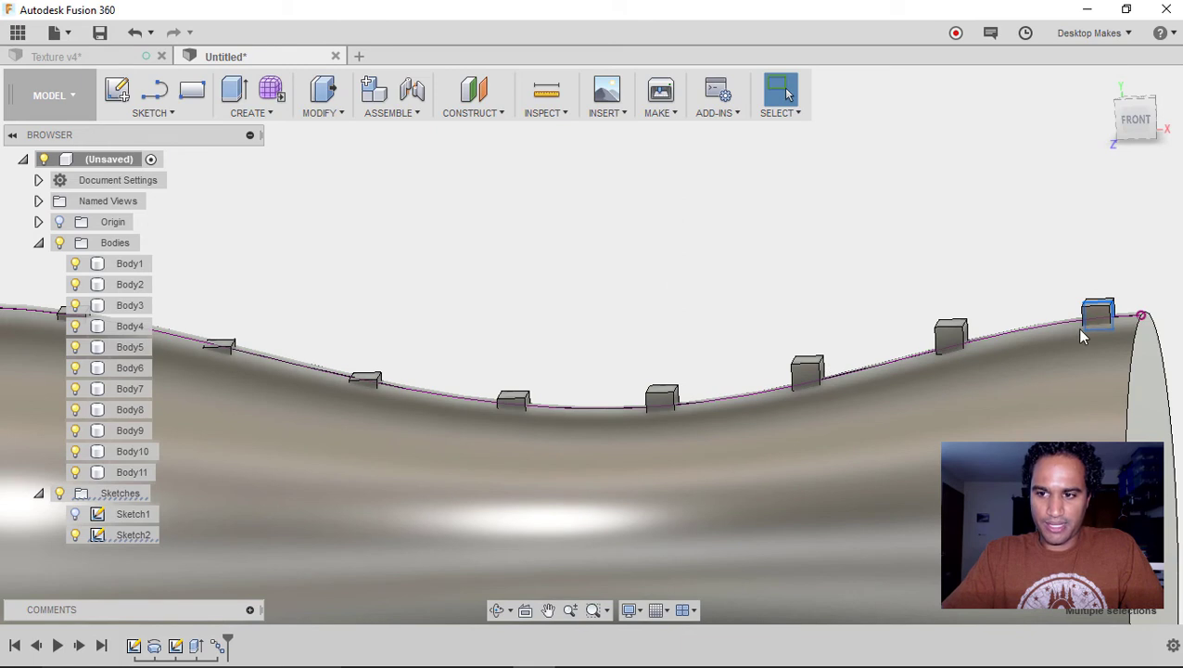
scroll(1084, 336, up, 2)
middle_drag(462, 293, 484, 245)
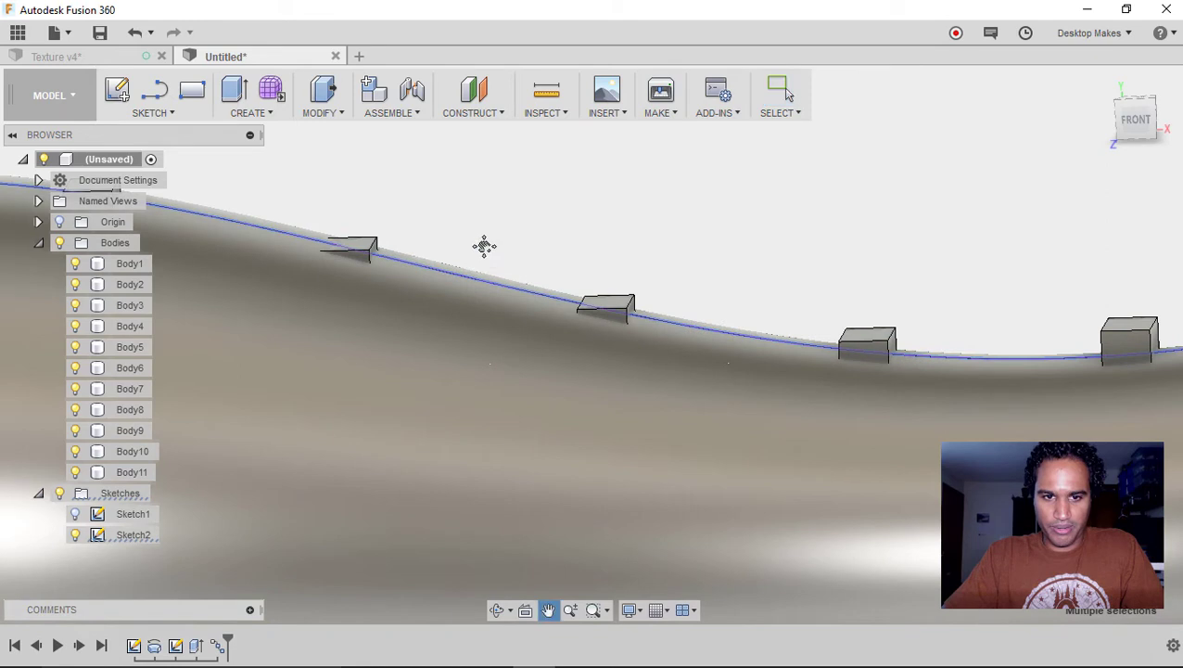
scroll(635, 225, down, 5)
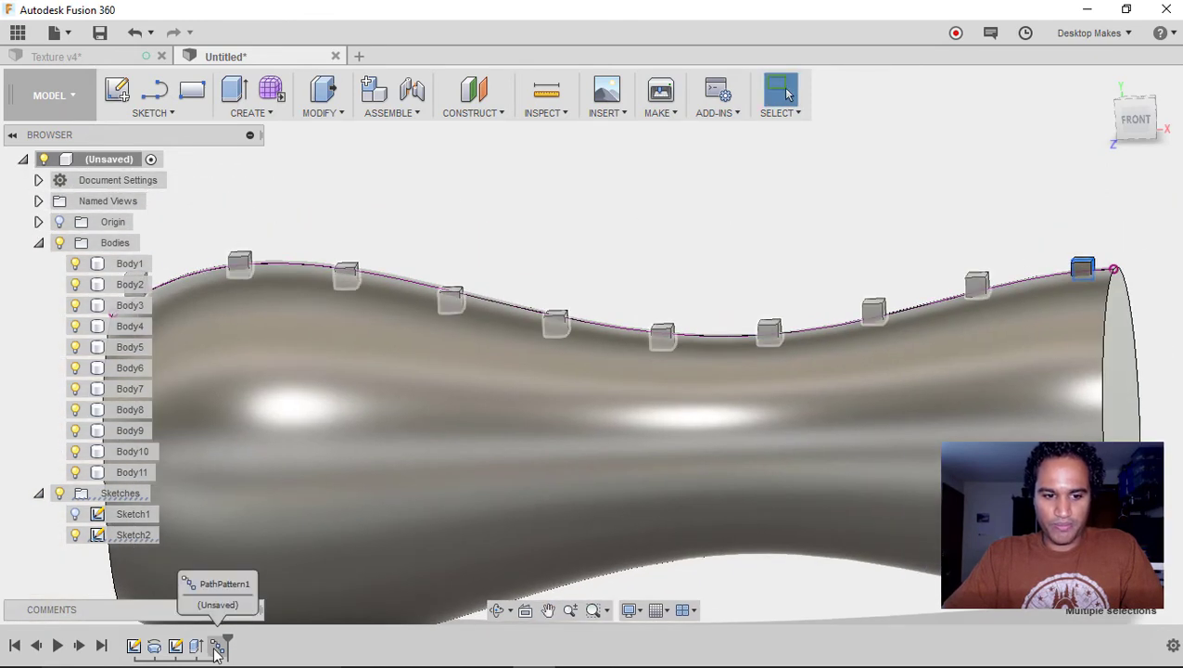
Edit the path pattern and change its orientation from Identical to Path Direction.
double_click(216, 649)
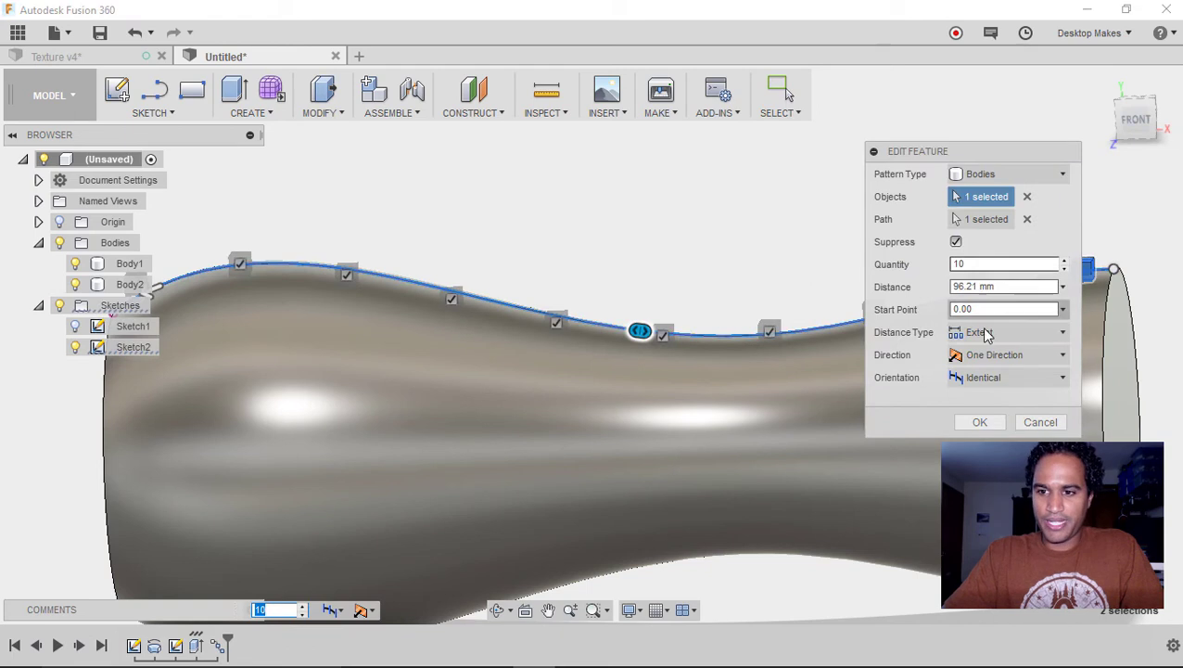
click(975, 381)
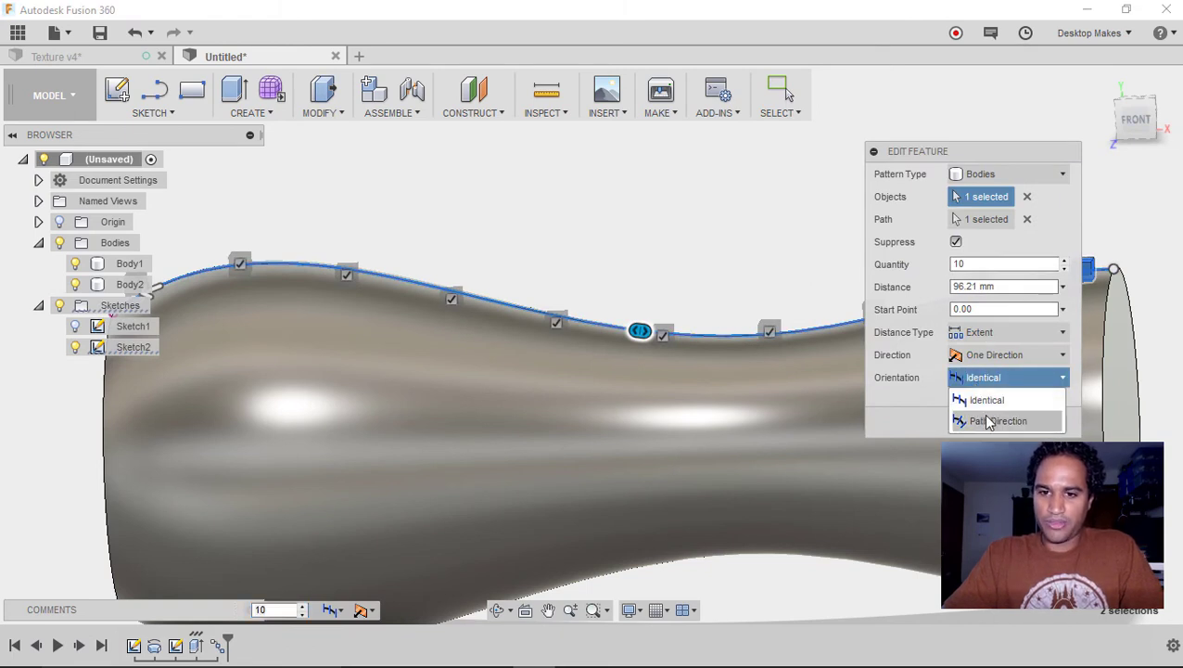
click(989, 422)
click(981, 422)
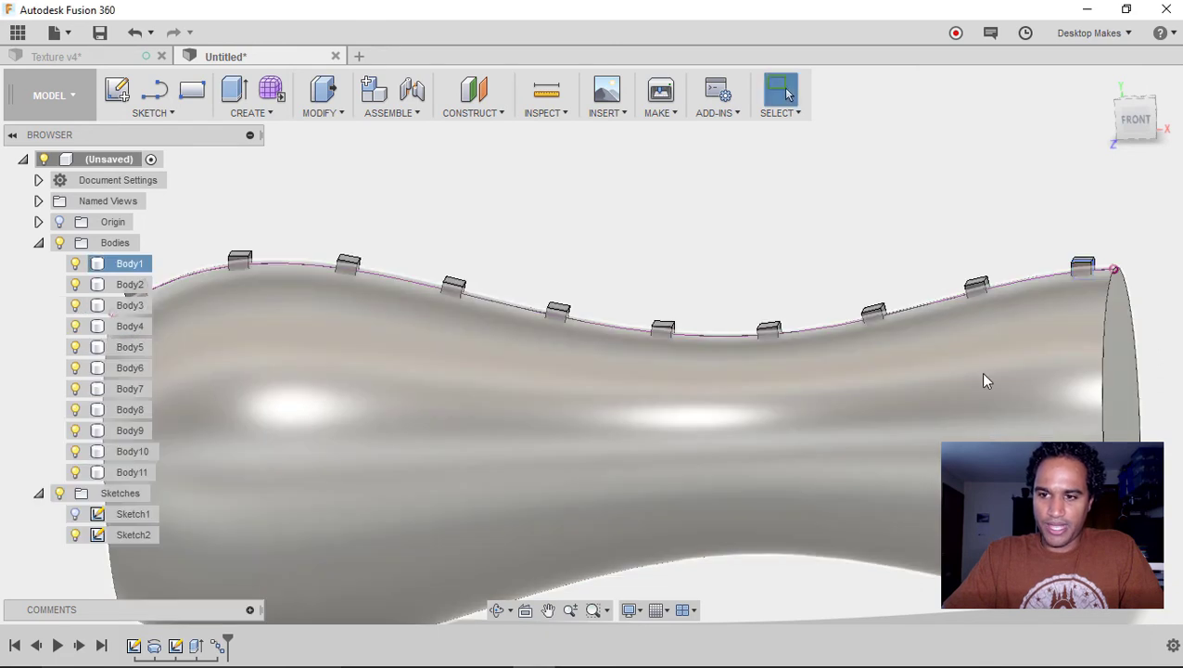
scroll(978, 333, up, 5)
middle_drag(673, 365, 855, 335)
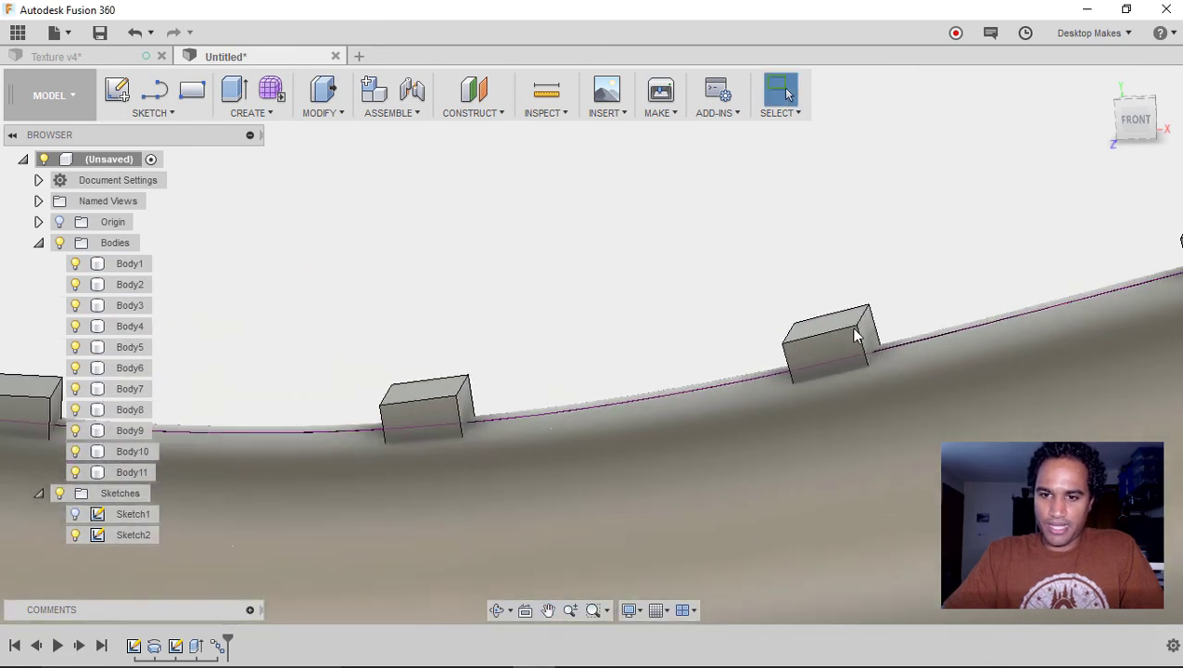
middle_drag(668, 255, 807, 347)
middle_drag(474, 245, 938, 280)
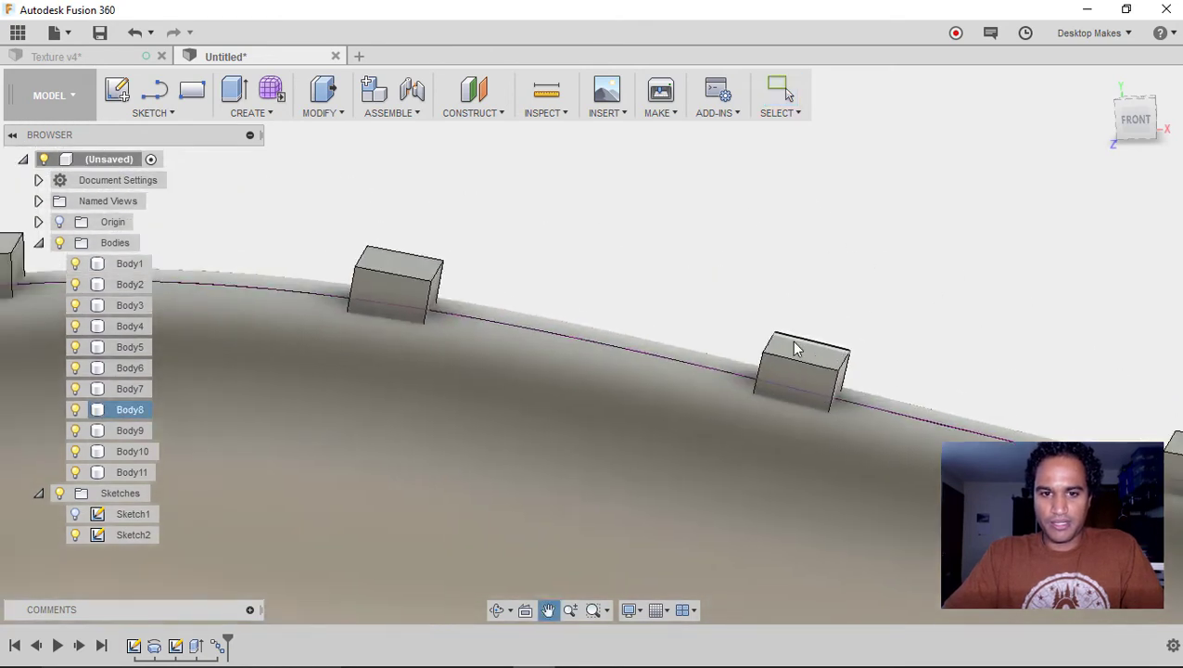
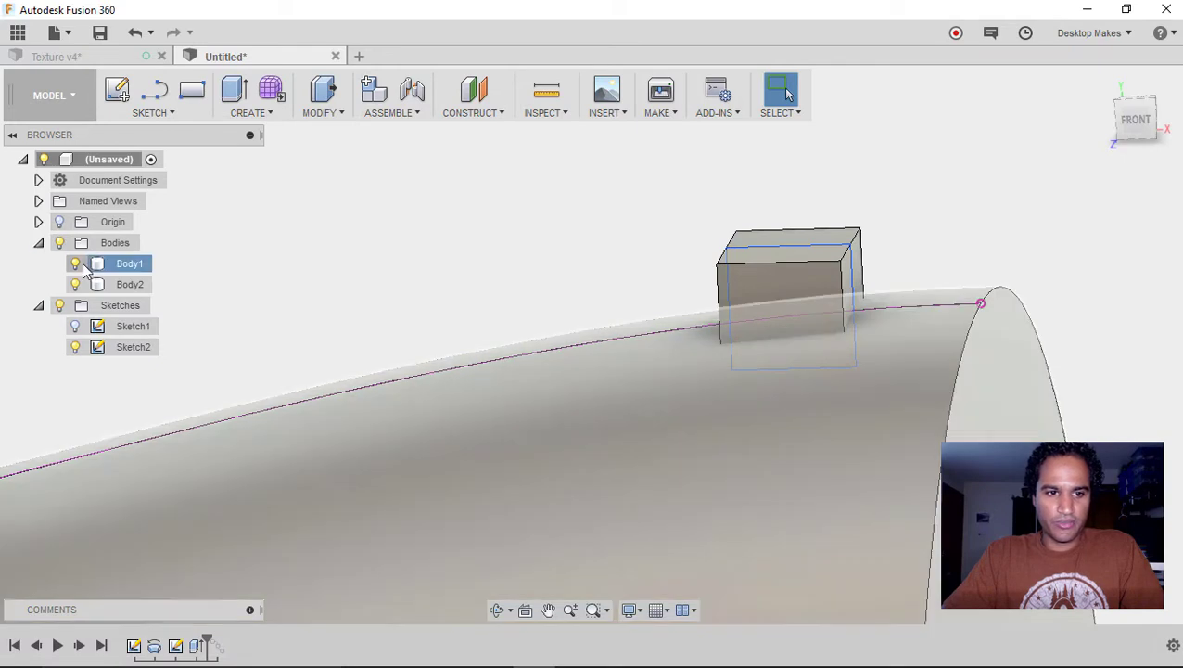
Hide the revolved body and fillet all twelve edges of the single block with a 0.5 mm constant radius.
click(75, 263)
drag(682, 200, 971, 432)
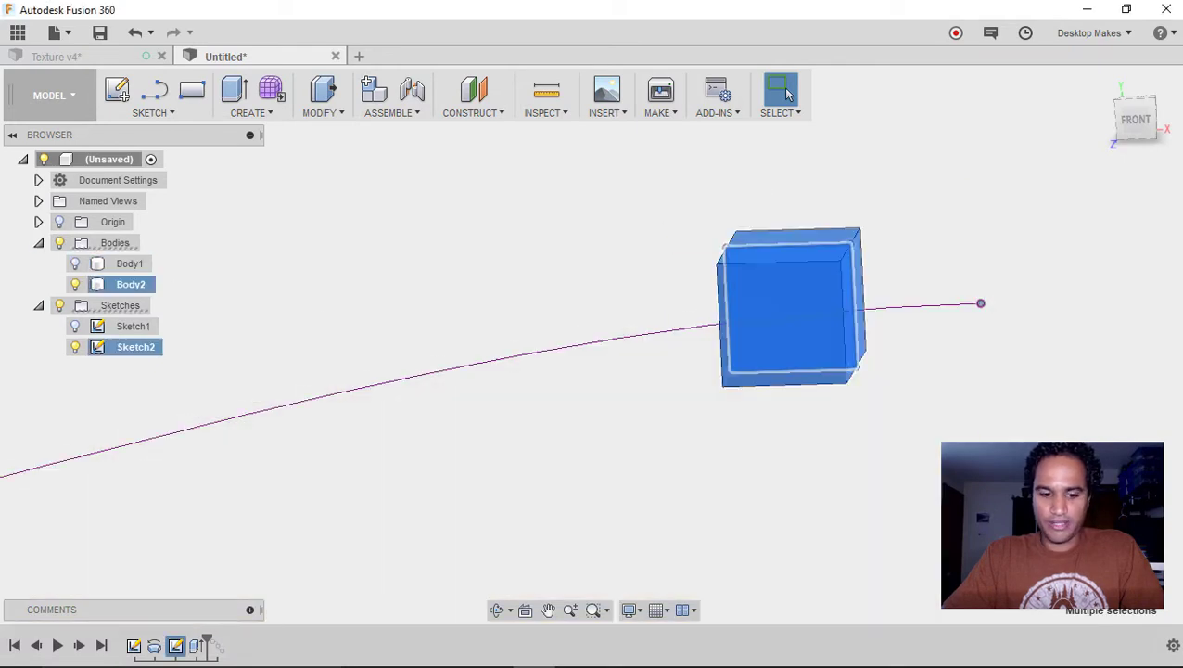
key(f)
drag(647, 171, 1020, 445)
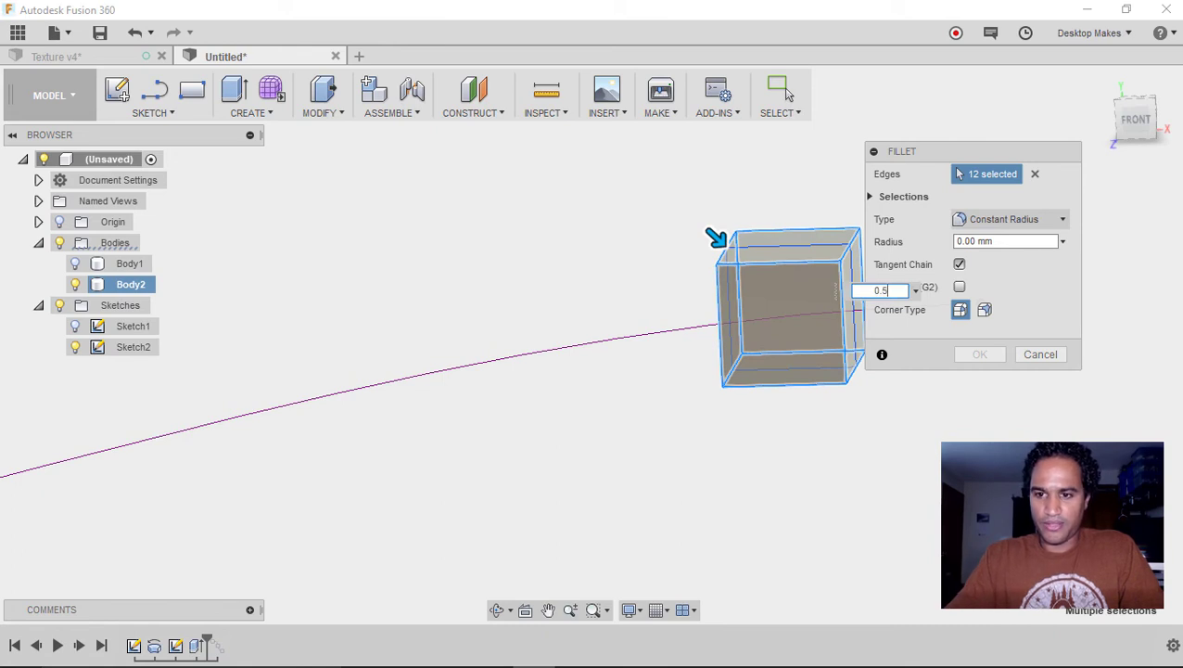
key(Return)
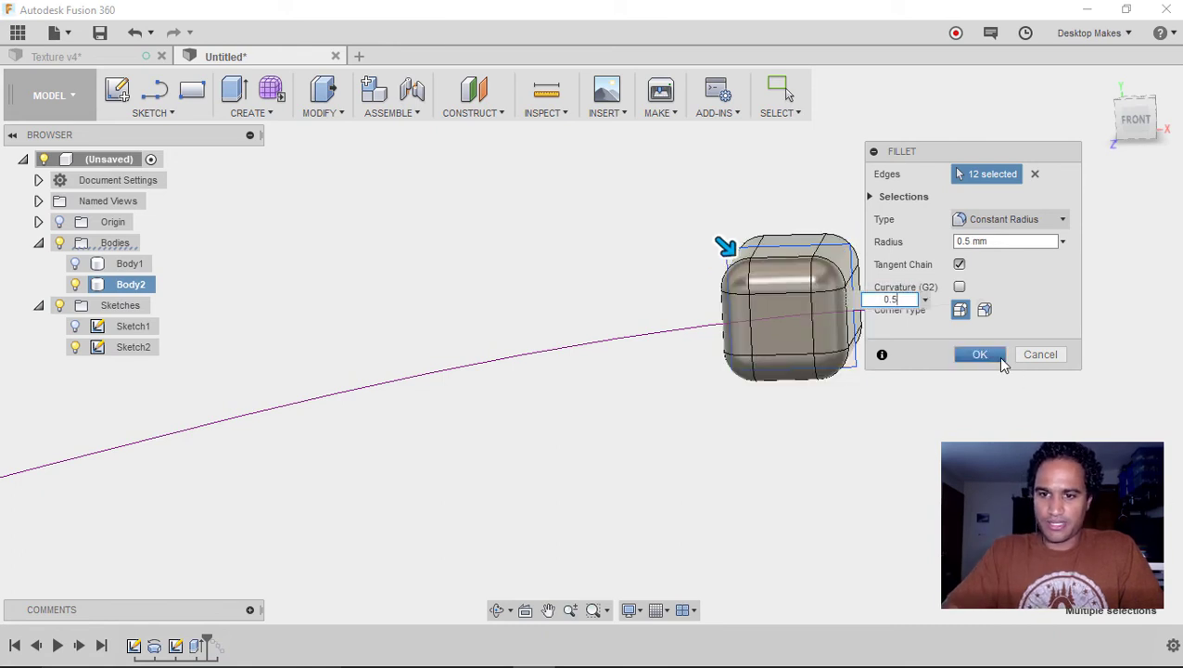
click(983, 355)
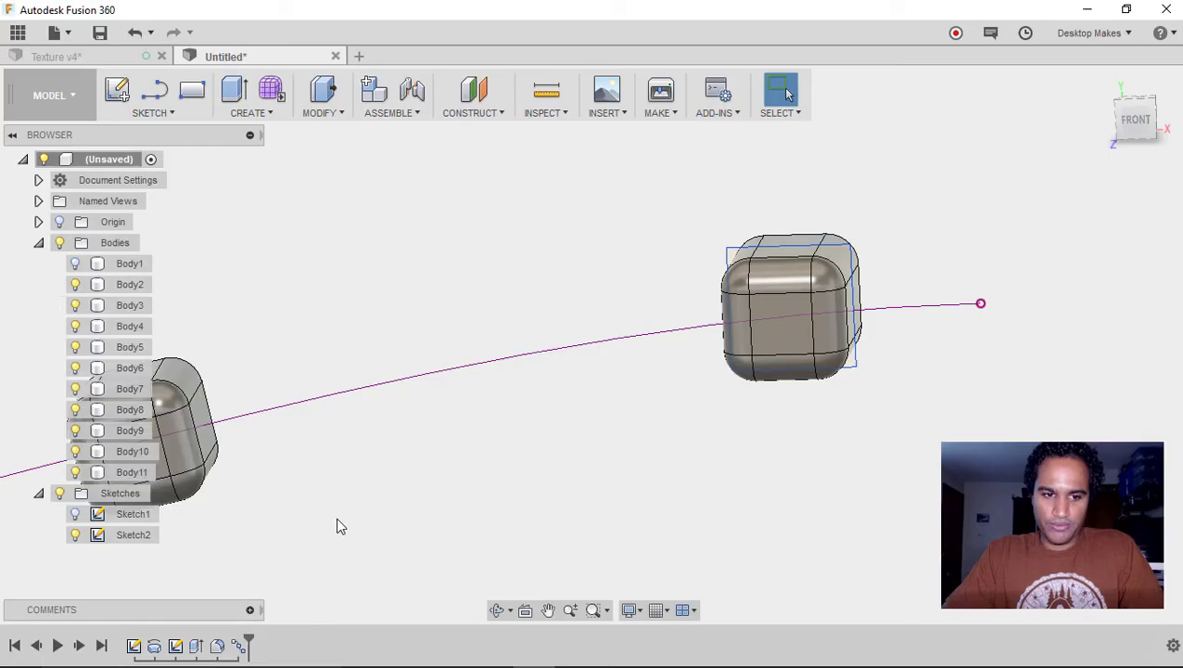
Show the revolved body again and rename it Main Body.
scroll(450, 440, down, 5)
scroll(653, 371, down, 3)
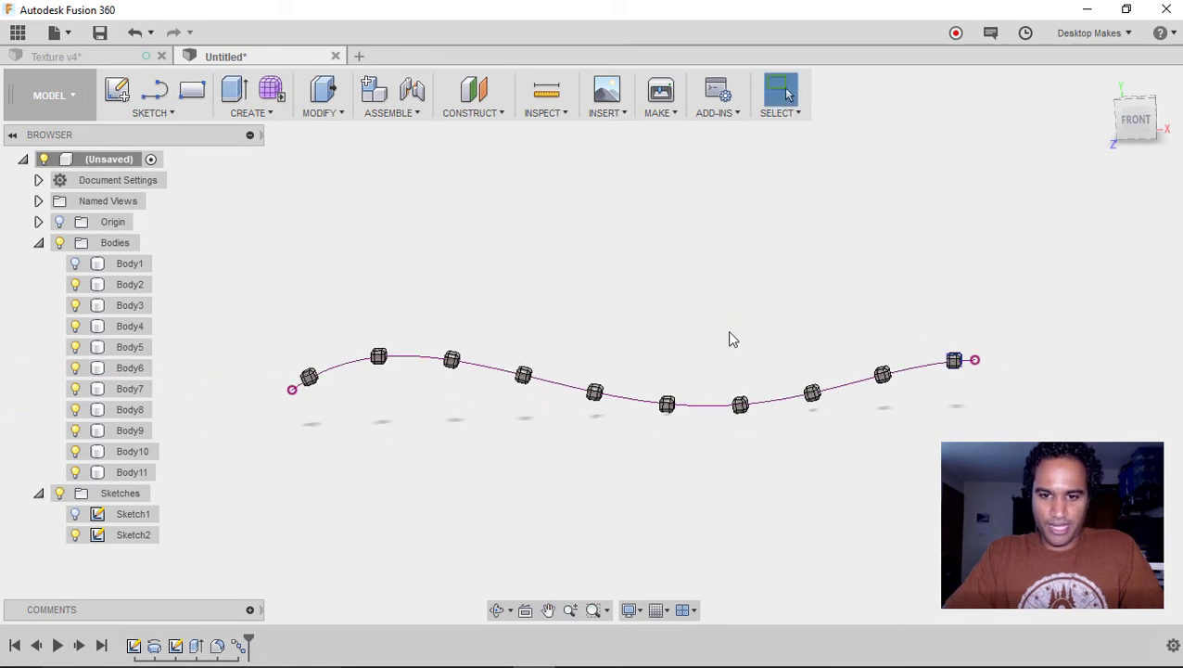
click(74, 265)
click(118, 265)
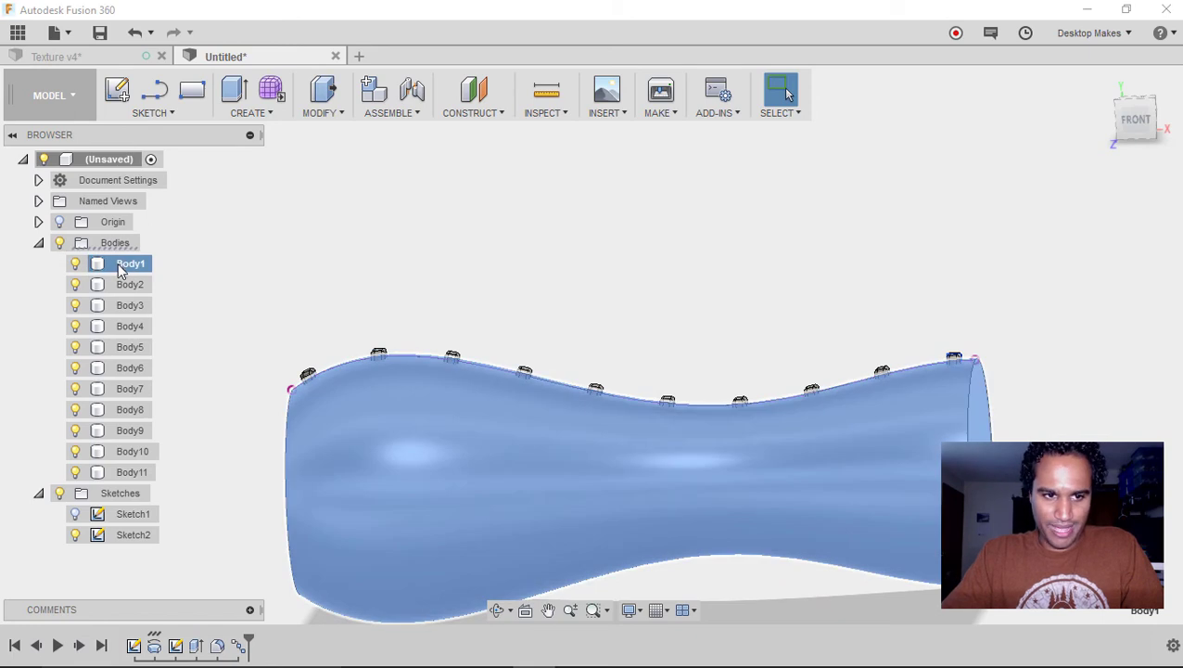
double_click(131, 265)
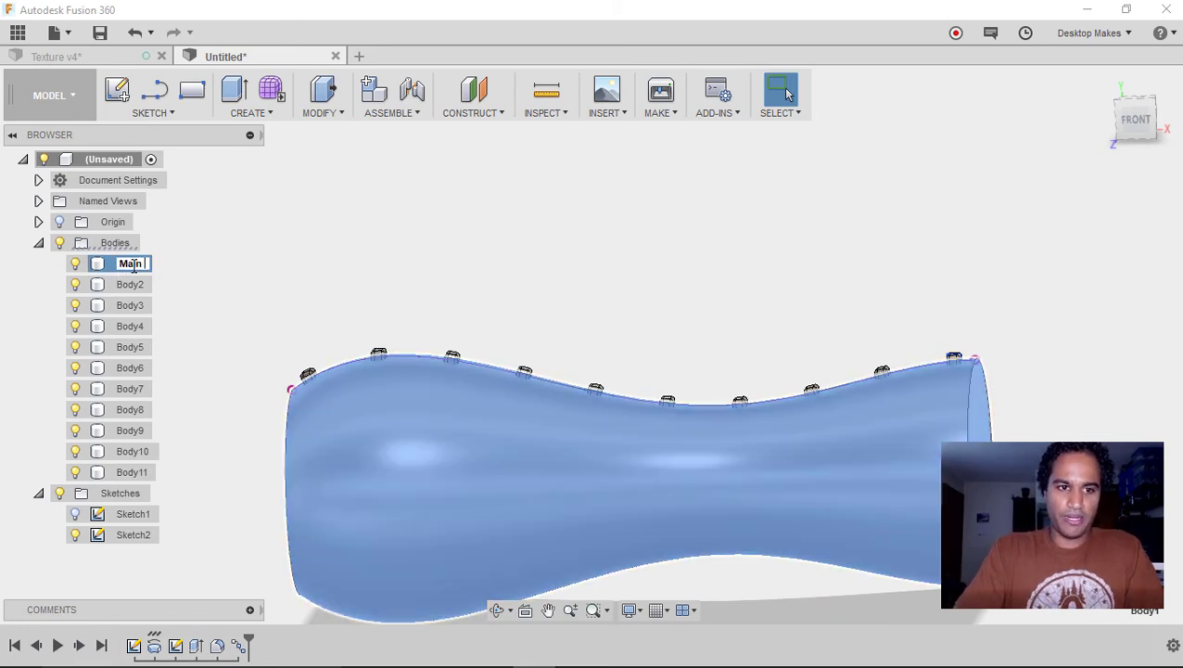
text(Main Body)
click(355, 374)
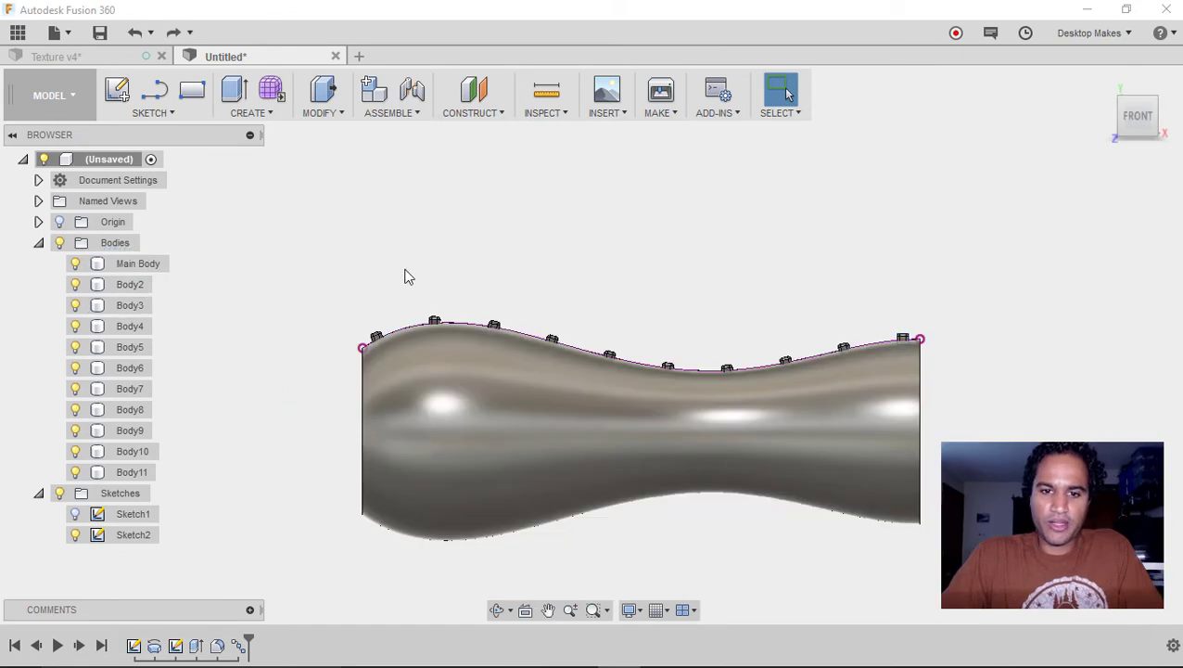
Hide the main body, select the row of rounded blocks, and start a circular pattern with them.
shift+middle_drag(623, 232, 637, 276)
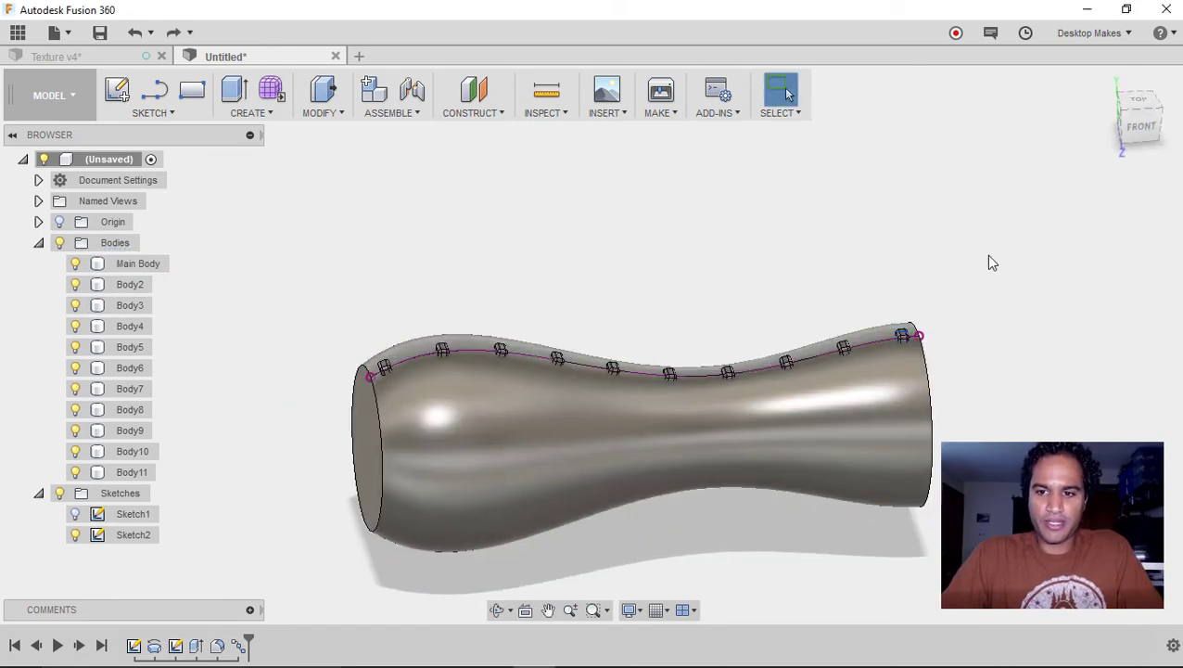
click(649, 418)
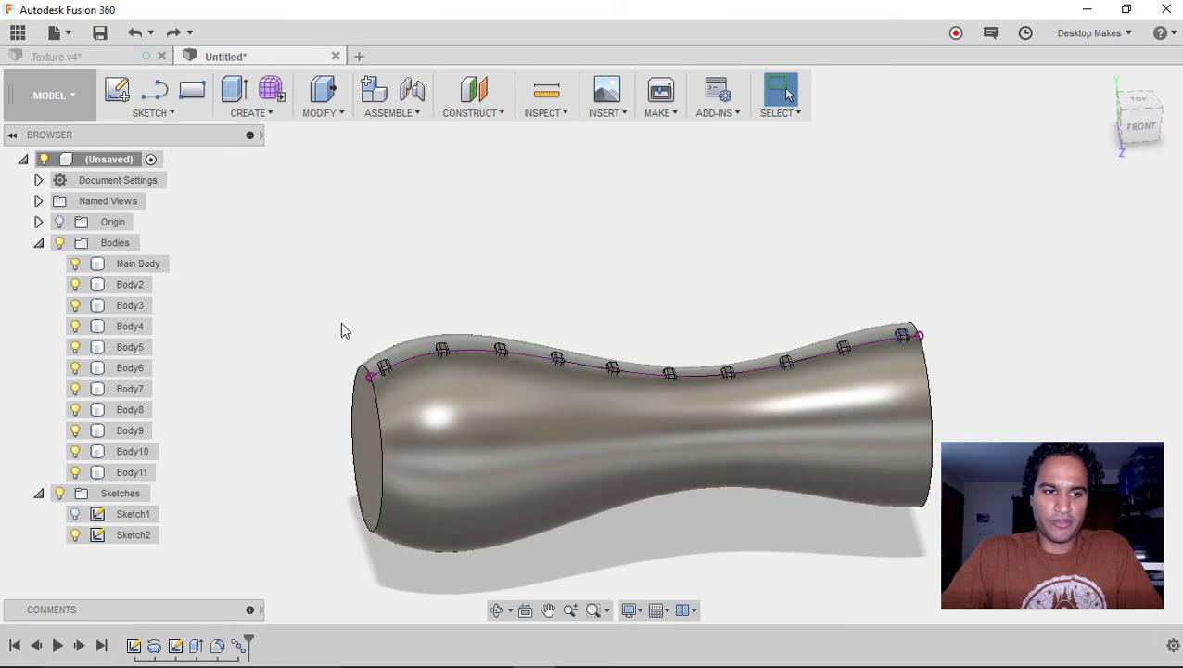
click(76, 264)
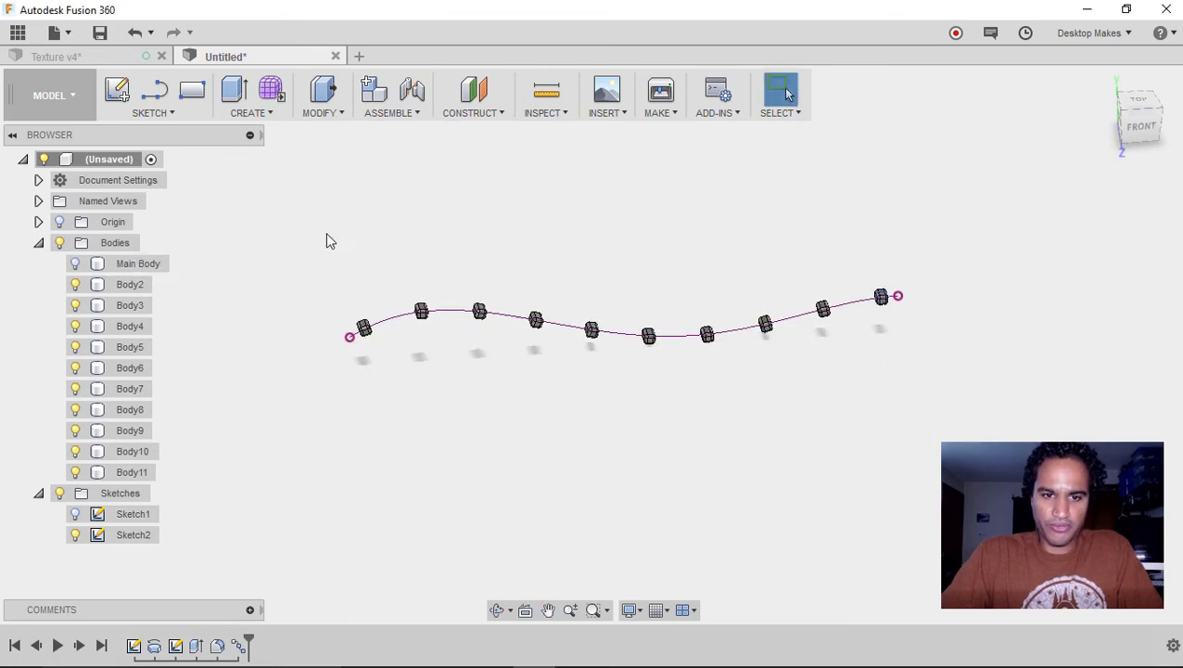
mouse_move(285, 208)
mouse_down()
mouse_move(682, 366)
mouse_move(959, 450)
mouse_up()
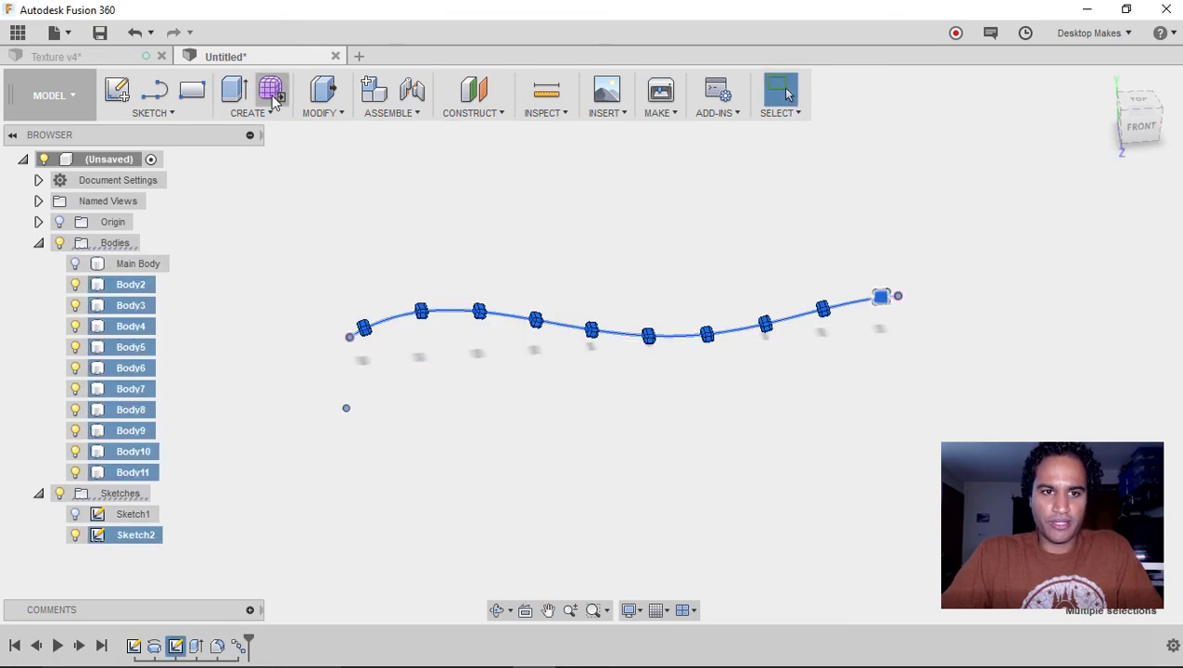
click(268, 120)
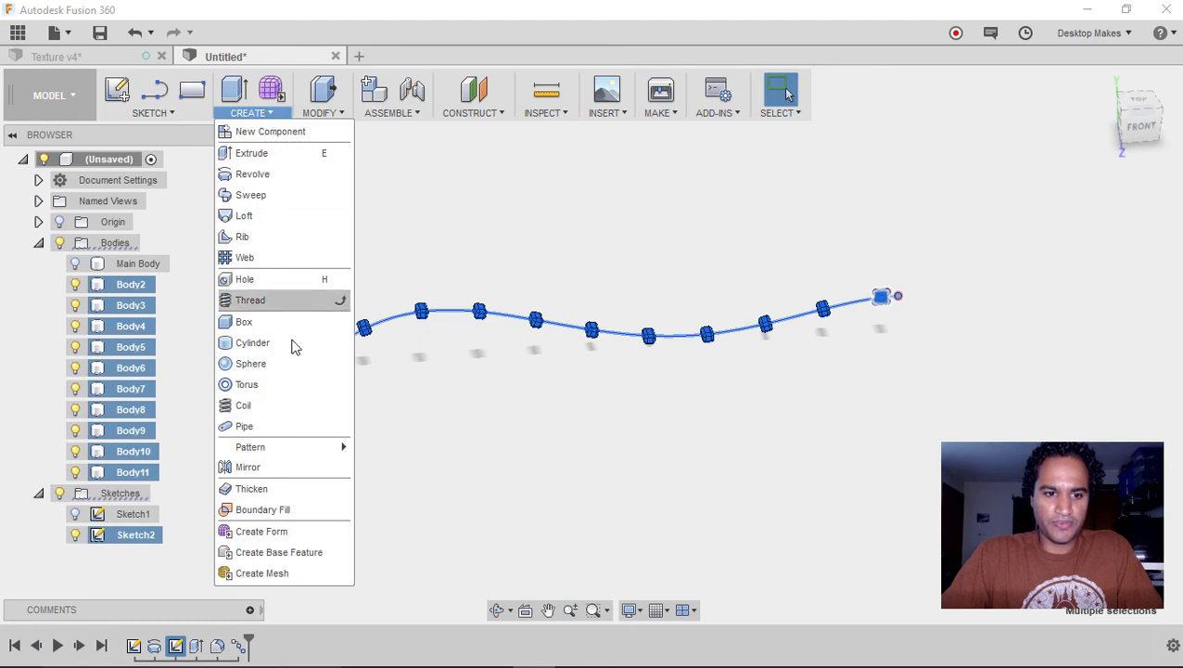
mouse_move(311, 452)
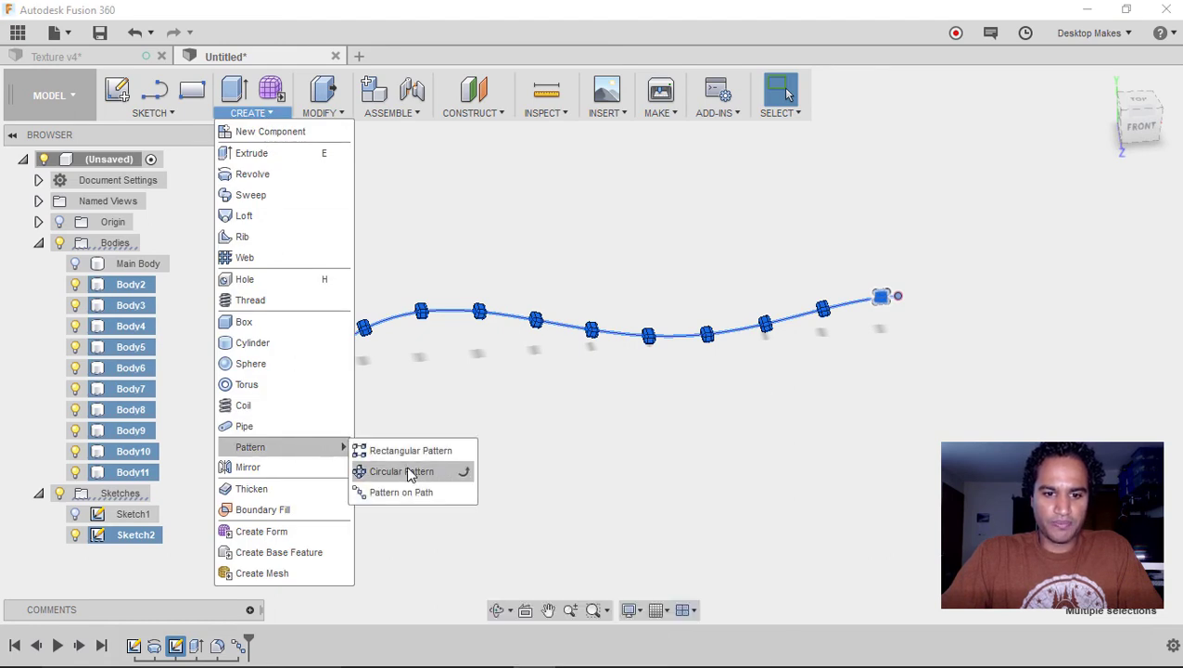
click(408, 470)
Set the circular pattern's type to Bodies and select the ten blocks as its objects with the main body hidden.
shift+middle_drag(788, 470, 747, 465)
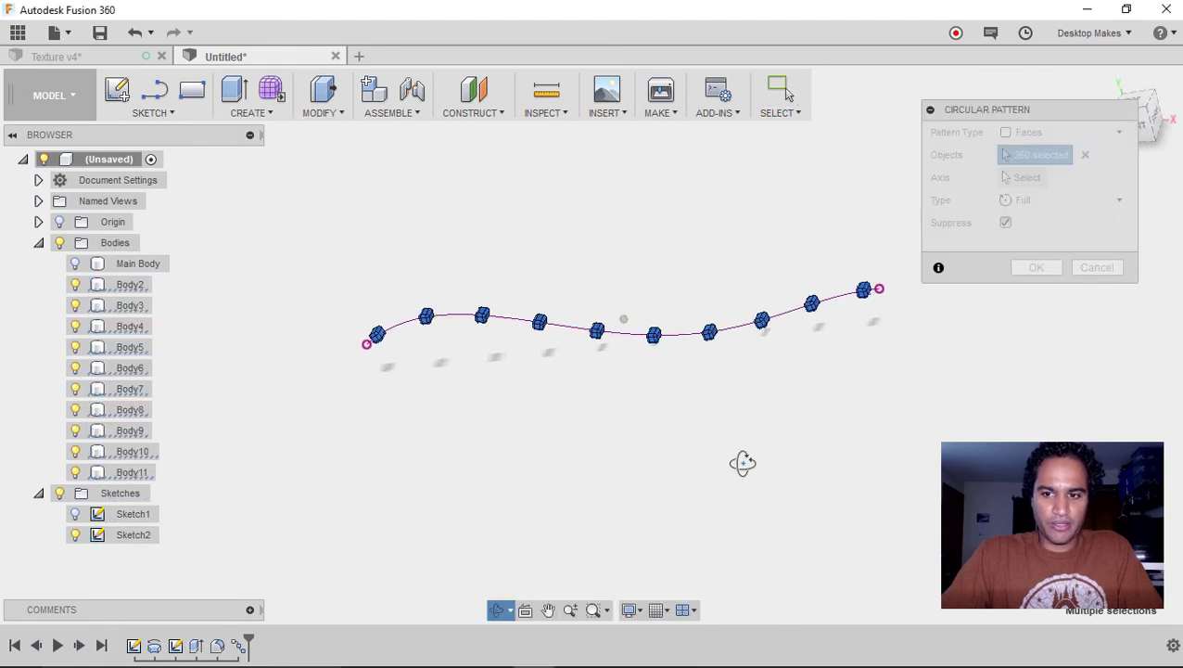
click(74, 265)
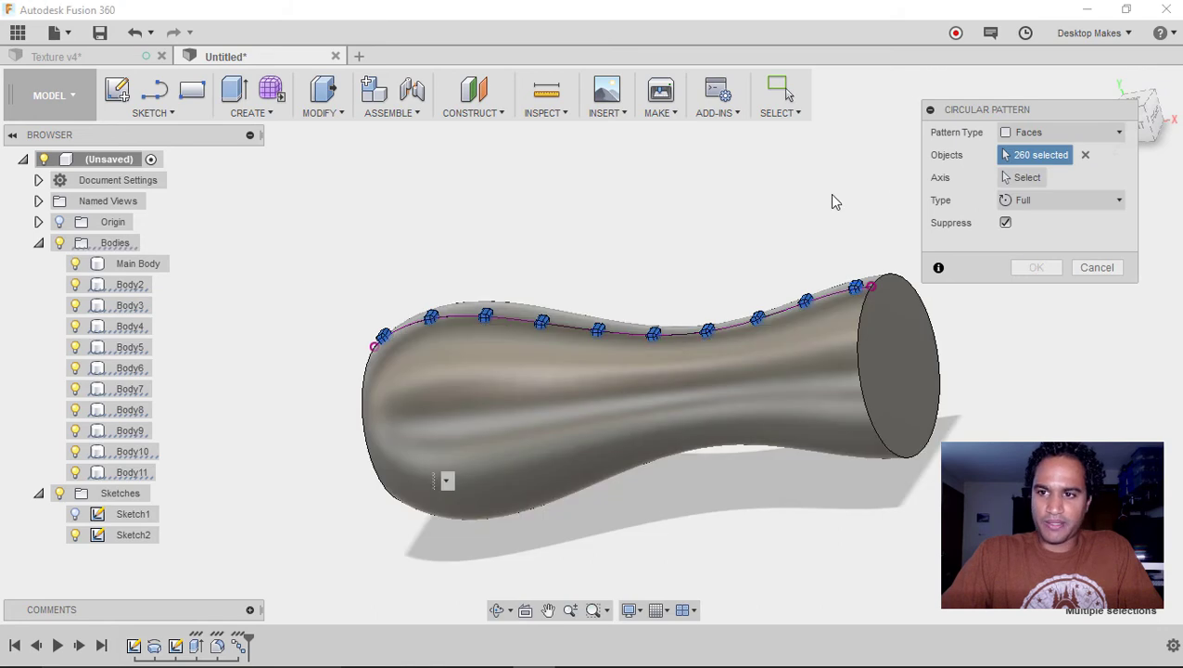
click(1043, 134)
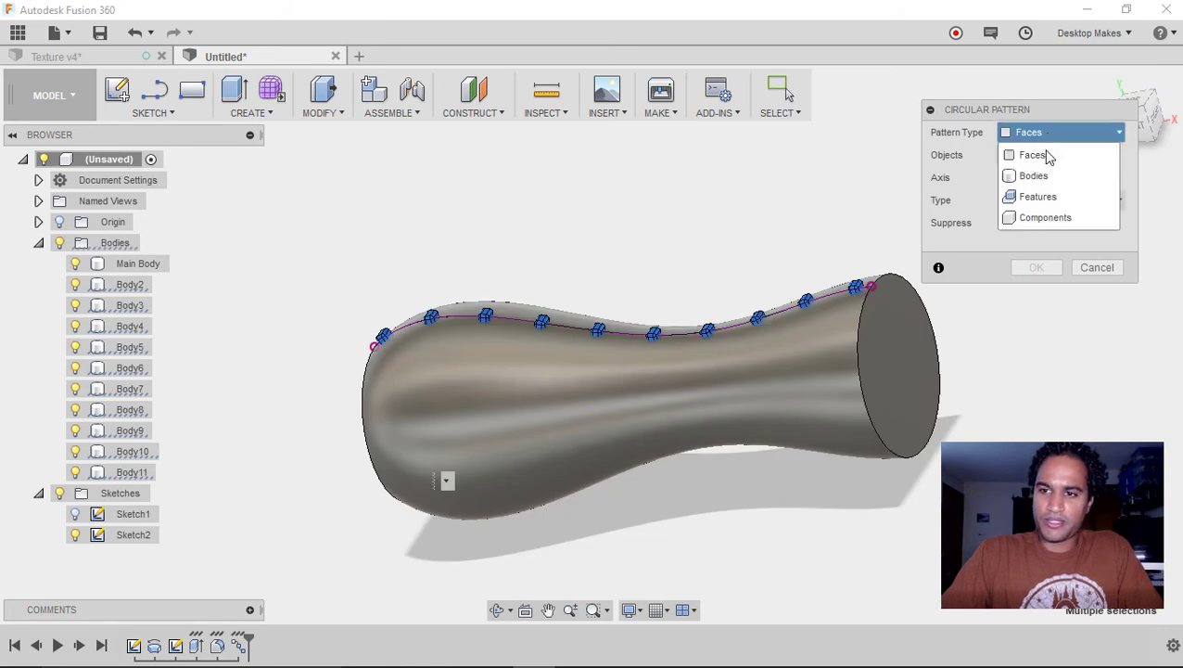
click(1043, 172)
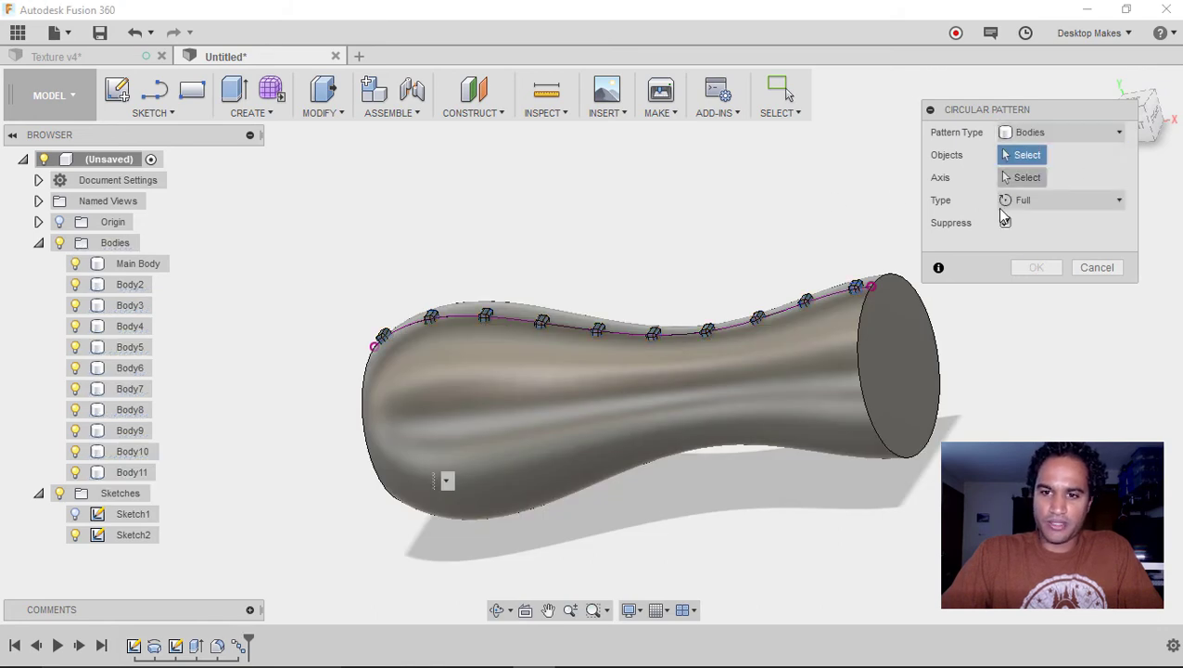
click(75, 263)
drag(317, 224, 954, 409)
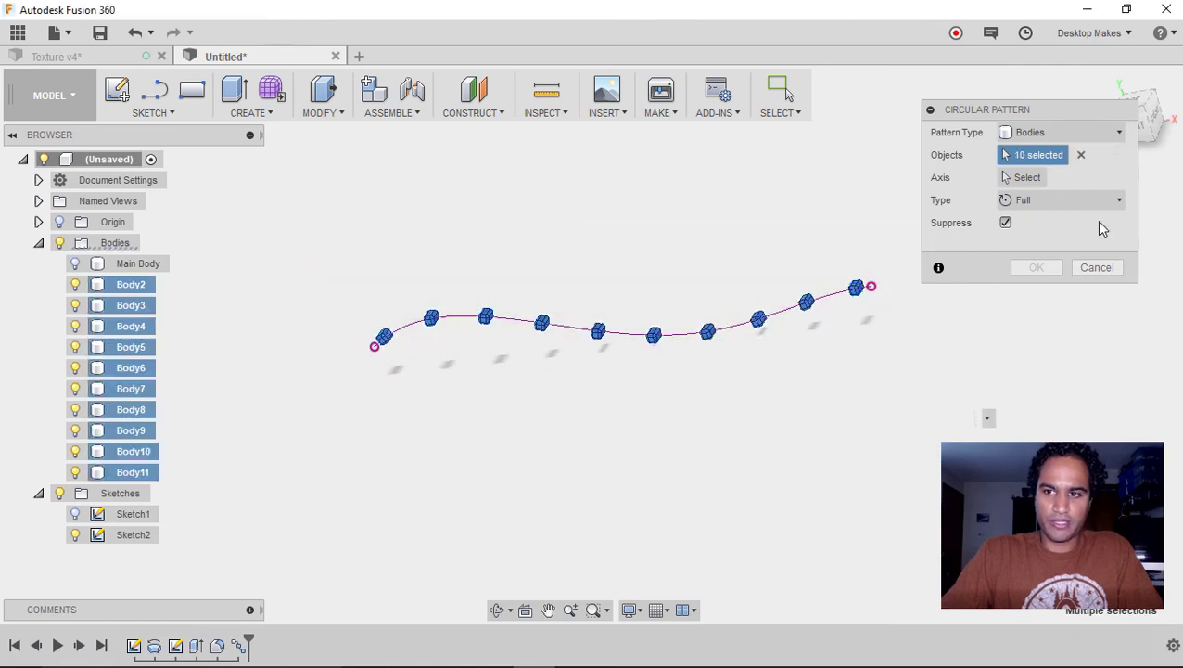
Show the main body, use its circular end edge as the pattern axis, and create a full circular pattern with quantity 10.
click(1032, 174)
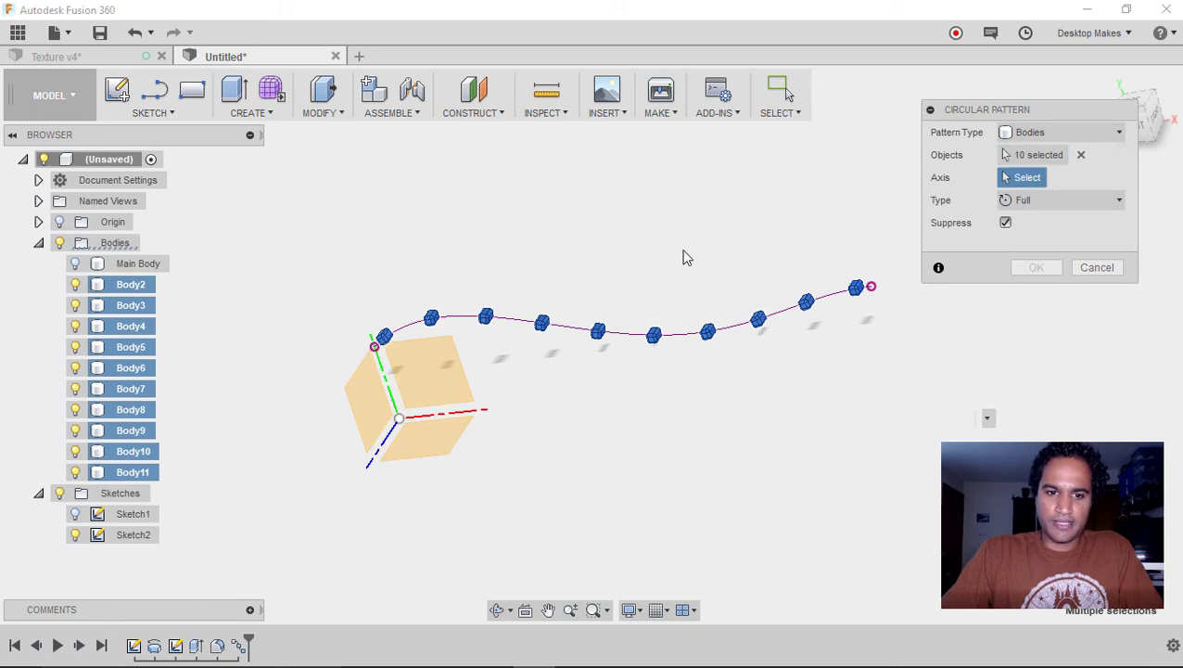
click(75, 263)
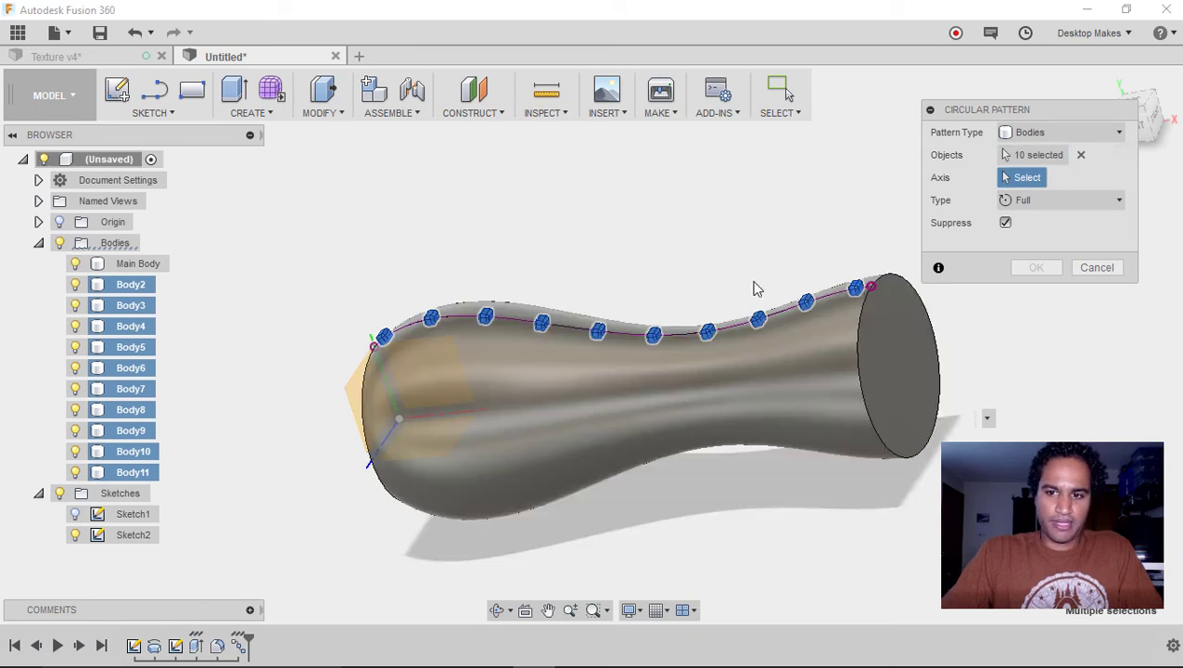
click(883, 306)
shift+middle_drag(807, 341, 753, 350)
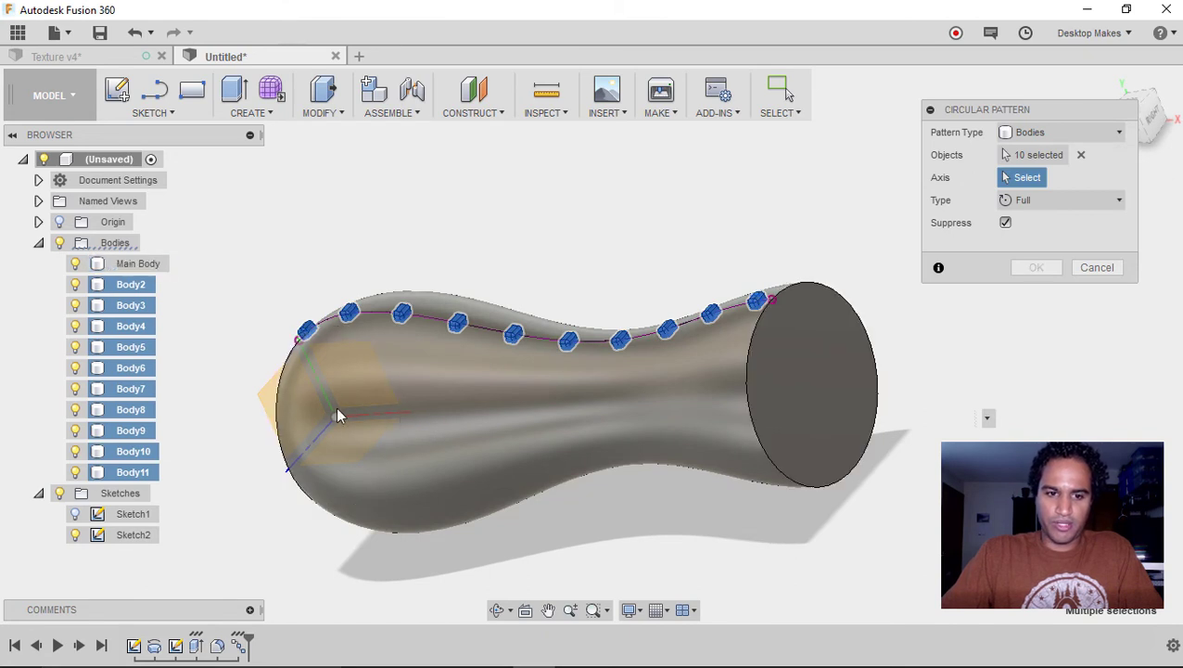
shift+middle_drag(377, 414, 350, 429)
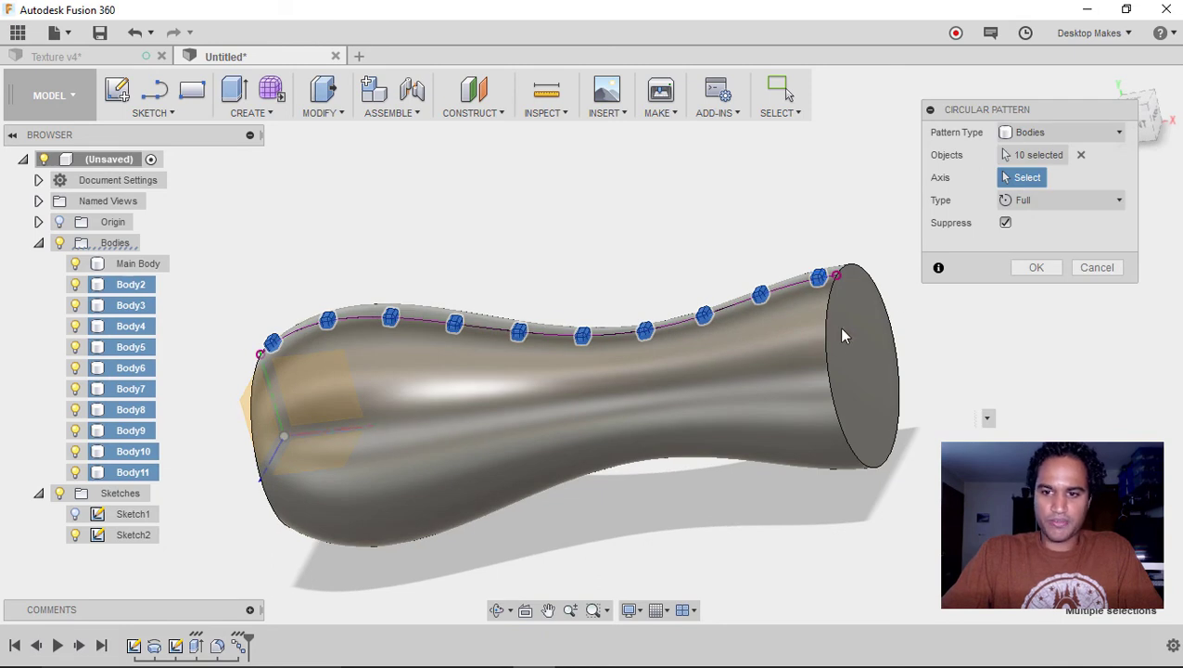
click(857, 274)
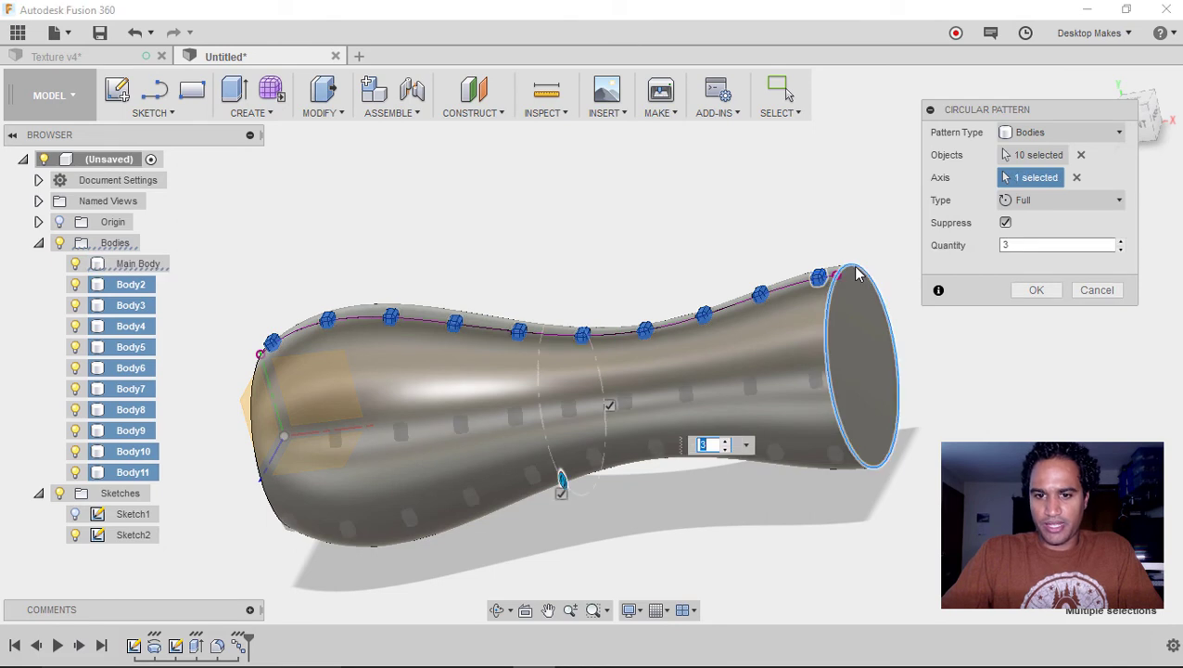
click(1020, 245)
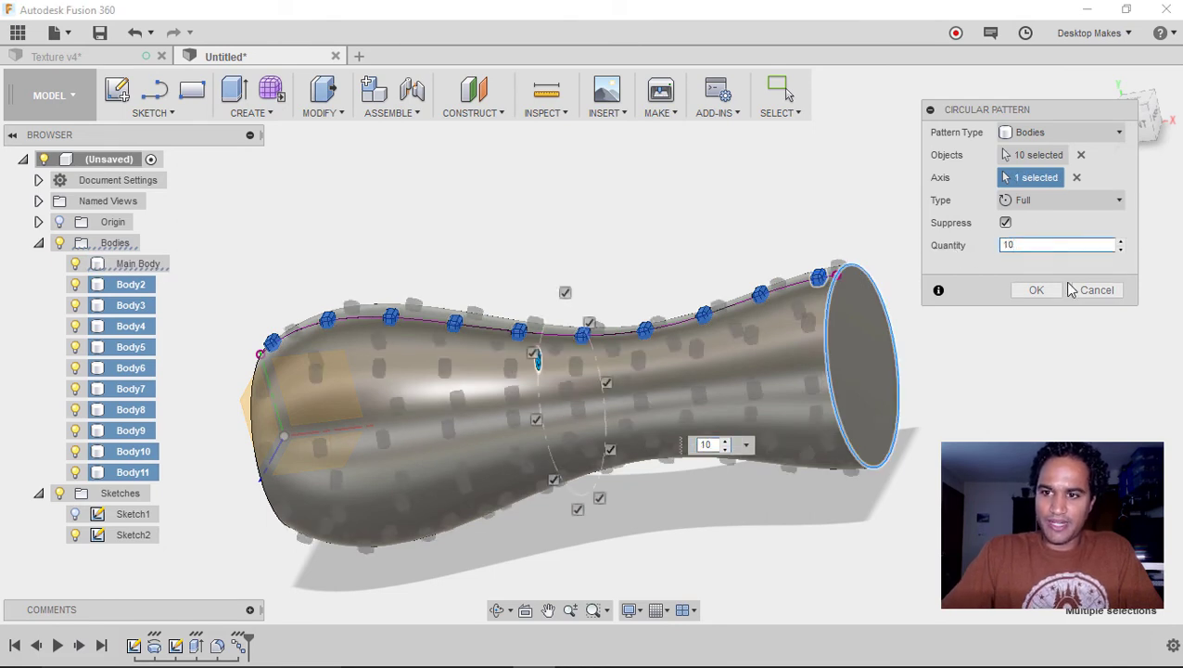
click(1039, 291)
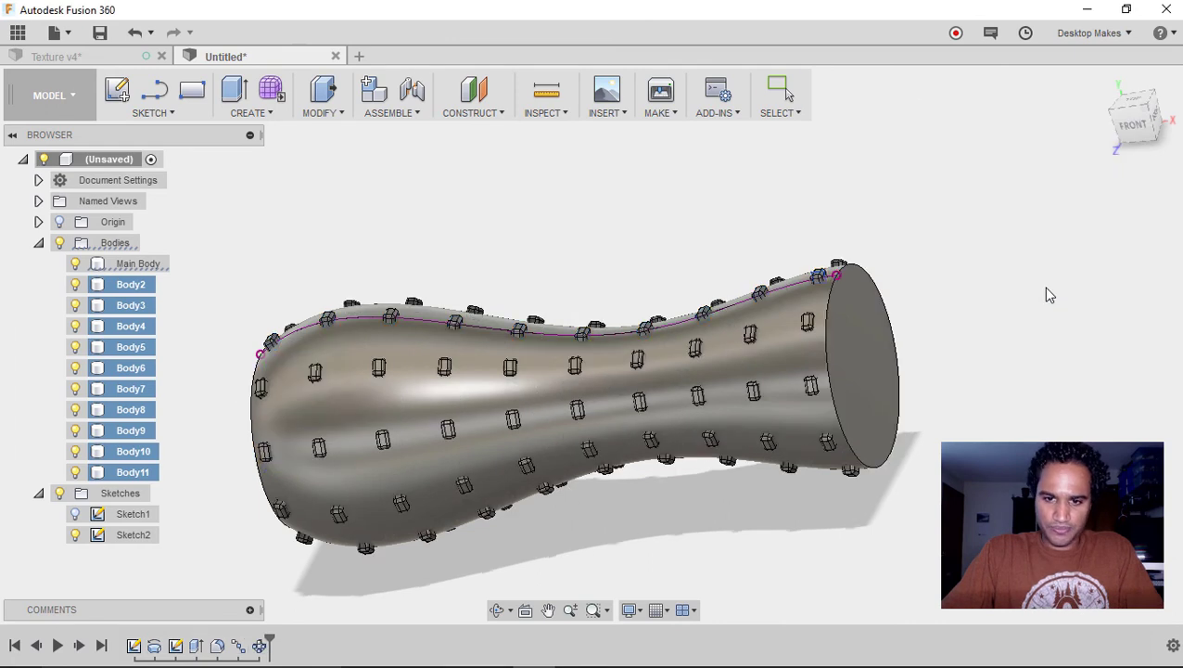
Combine the main body with all the small block bodies, Body2 through Body101, using the Join operation.
shift+middle_drag(1047, 370, 1048, 426)
middle_drag(892, 497, 635, 390)
scroll(634, 390, down, 5)
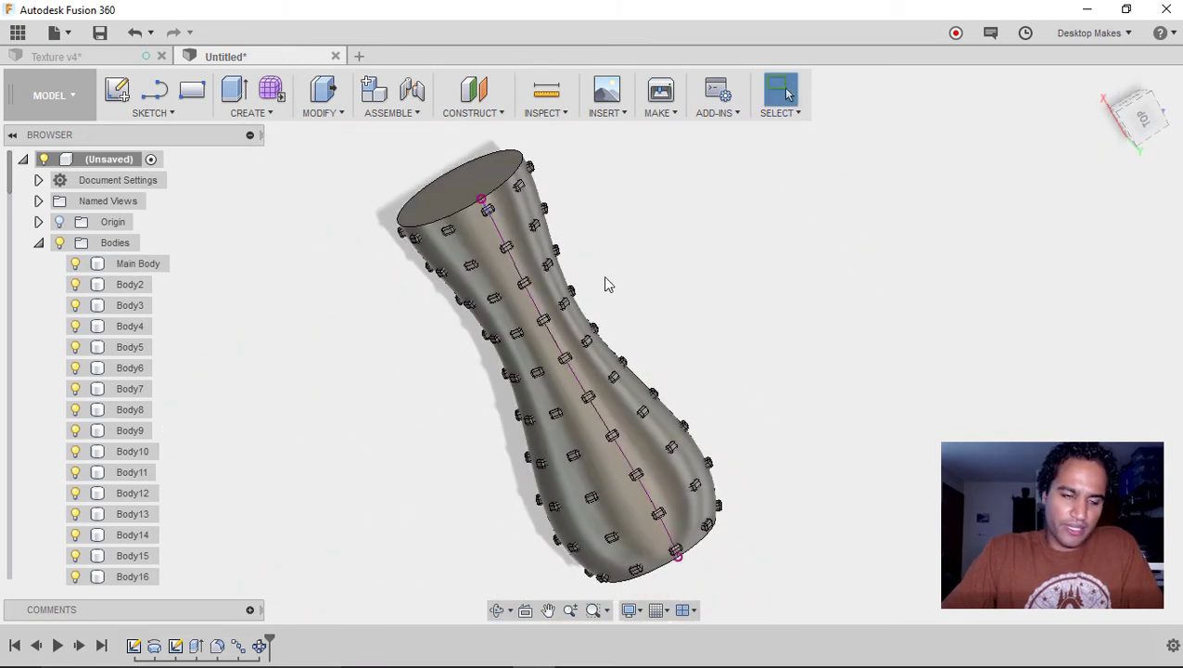
click(340, 113)
click(334, 275)
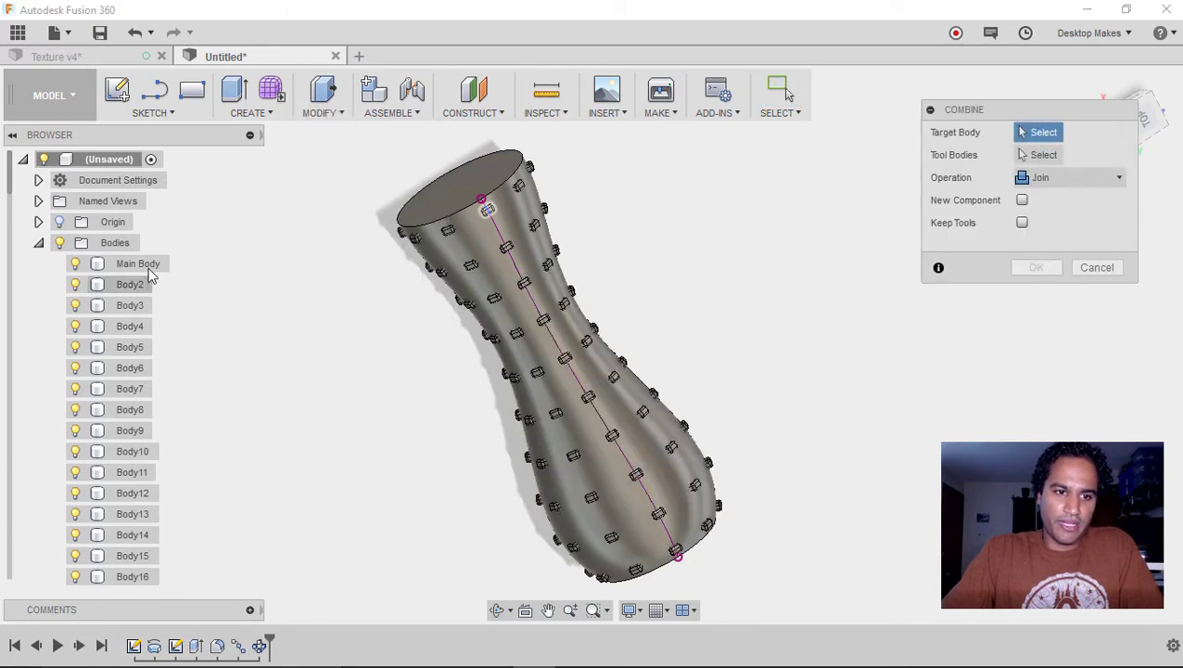
click(145, 266)
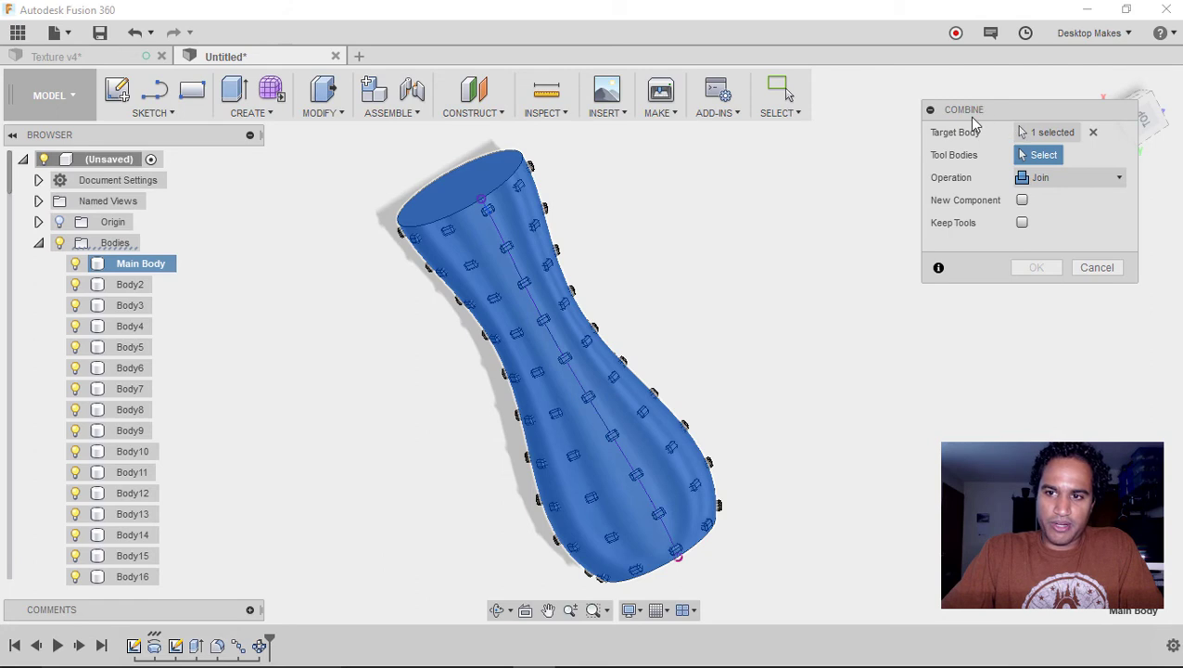
drag(983, 116, 844, 185)
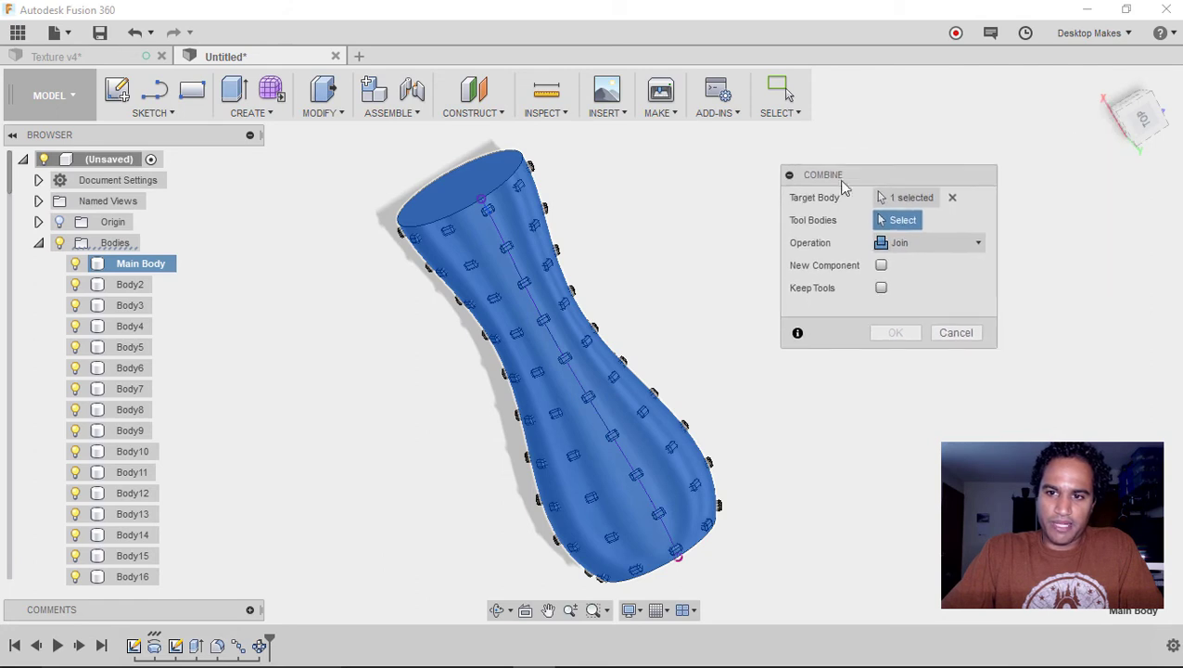
click(117, 287)
scroll(98, 312, down, 20)
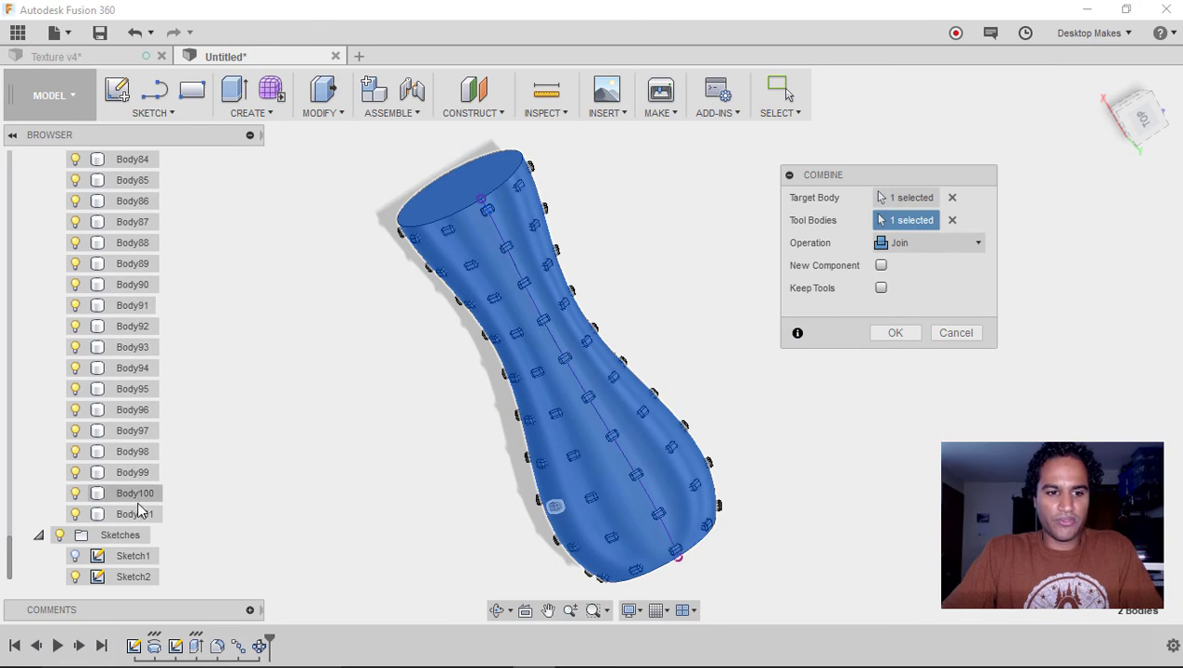
click(899, 333)
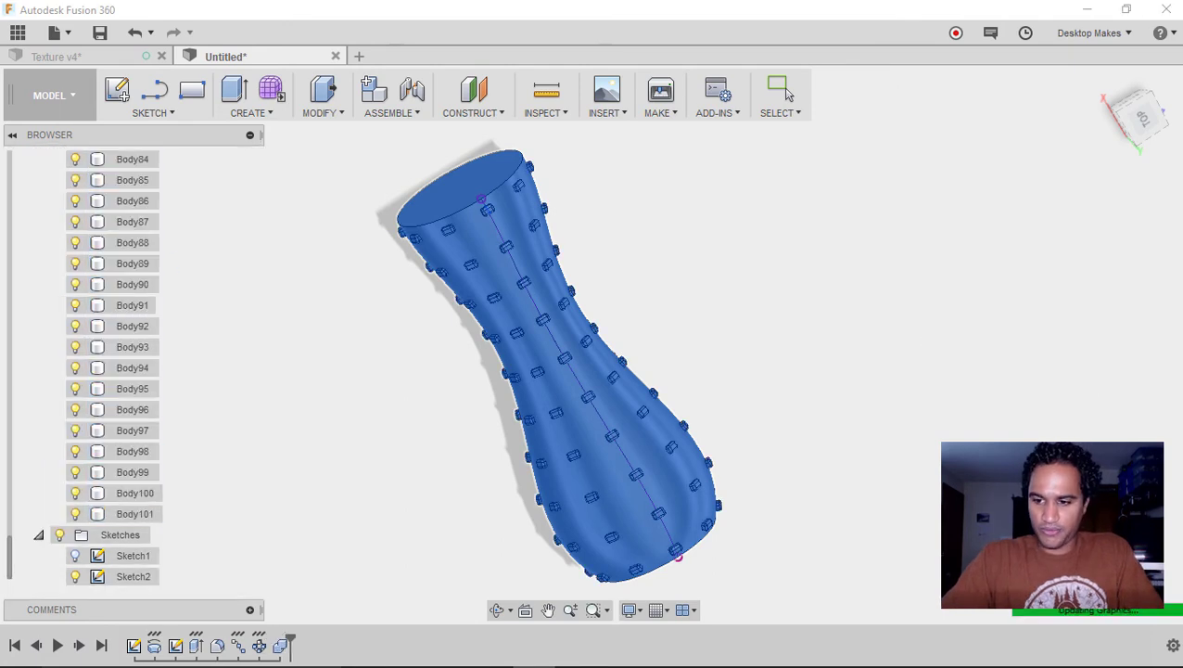
key(Escape)
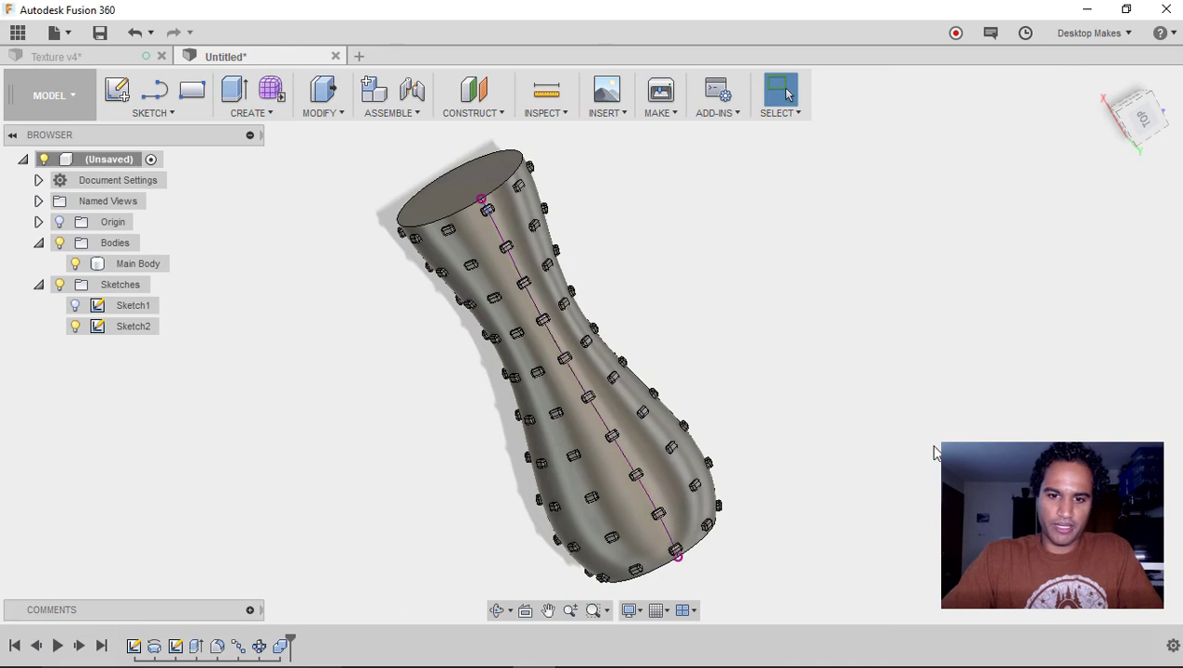
Toggle the joined body's visibility off and on, and examine the block texture from the back.
click(75, 264)
click(75, 265)
shift+middle_drag(330, 317, 846, 489)
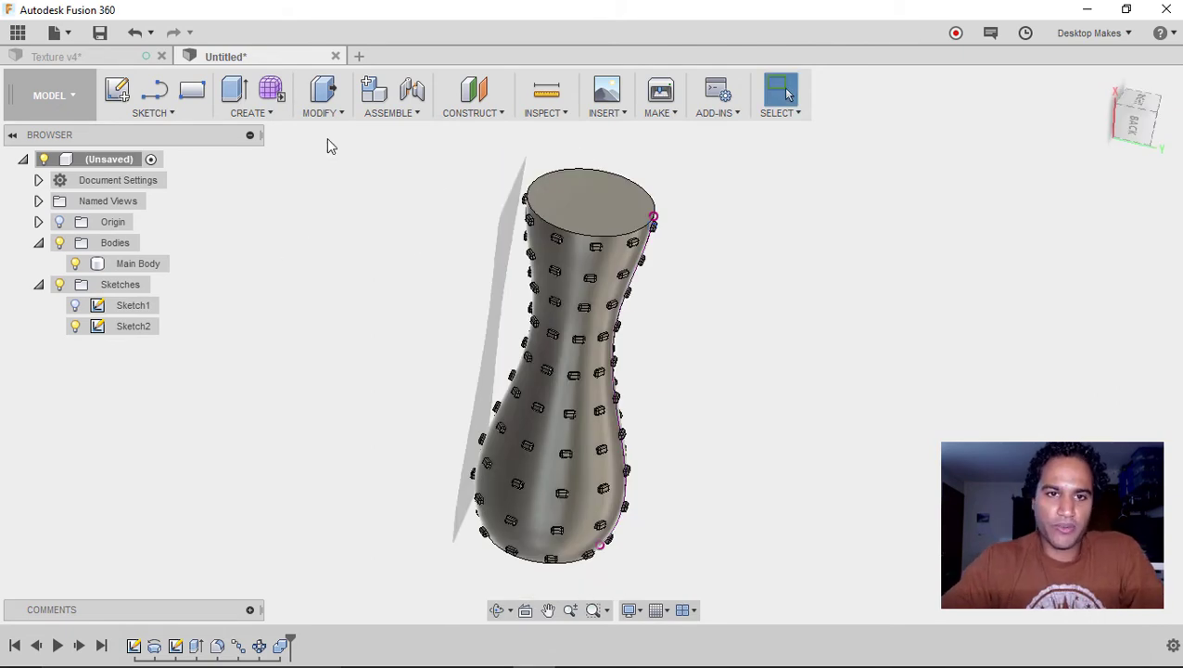
Open a new empty design.
click(361, 58)
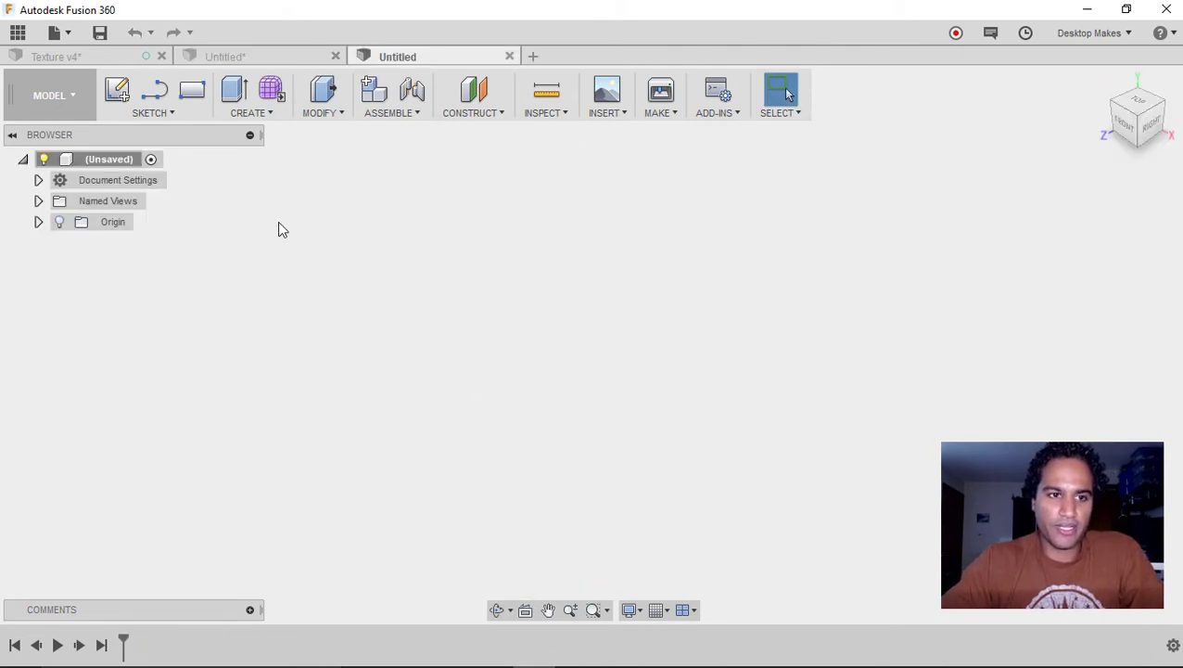
Show the origin planes and create a construction plane offset 30 mm above the horizontal origin plane.
click(60, 223)
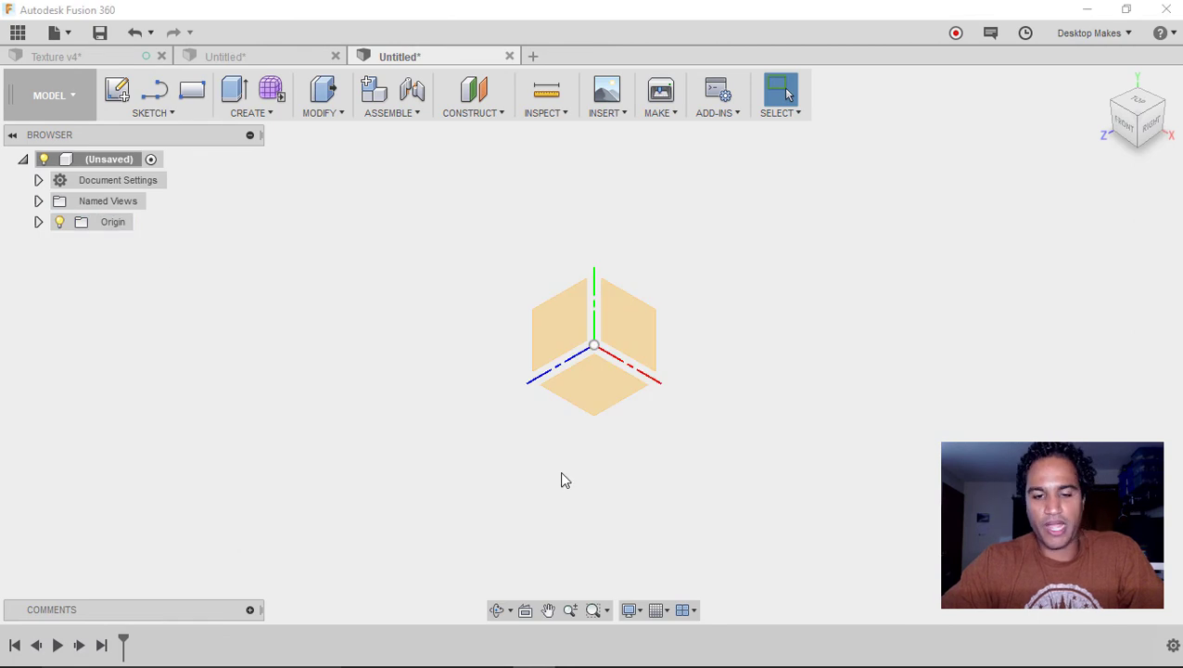
shift+middle_drag(561, 480, 636, 470)
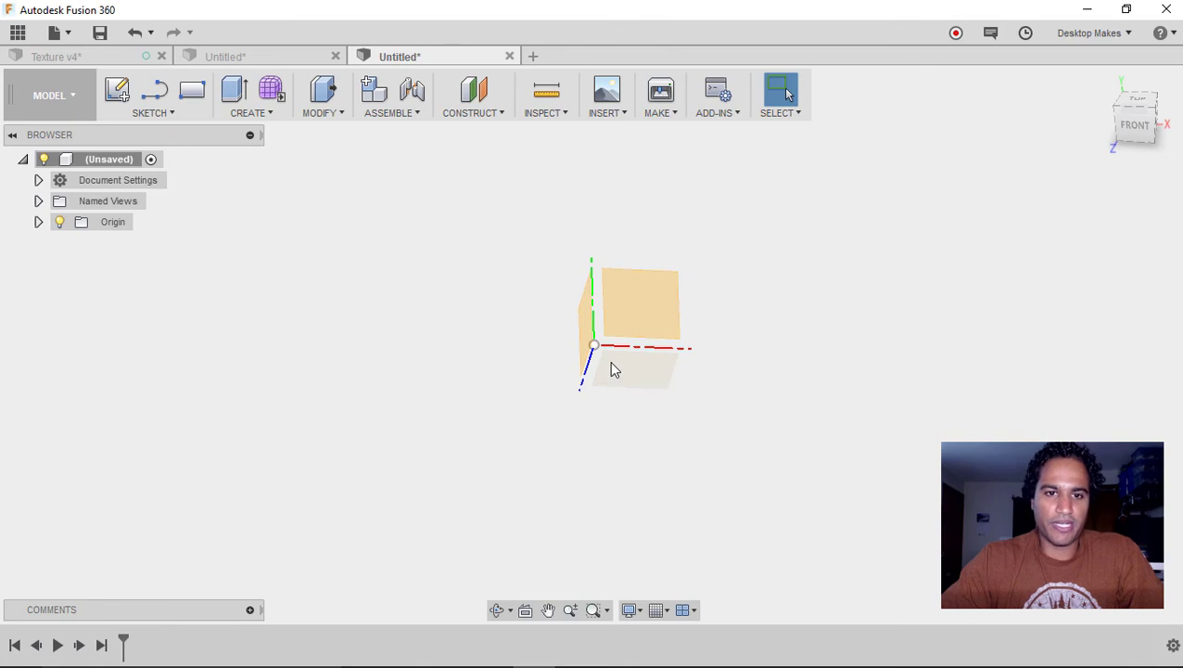
click(475, 112)
click(464, 130)
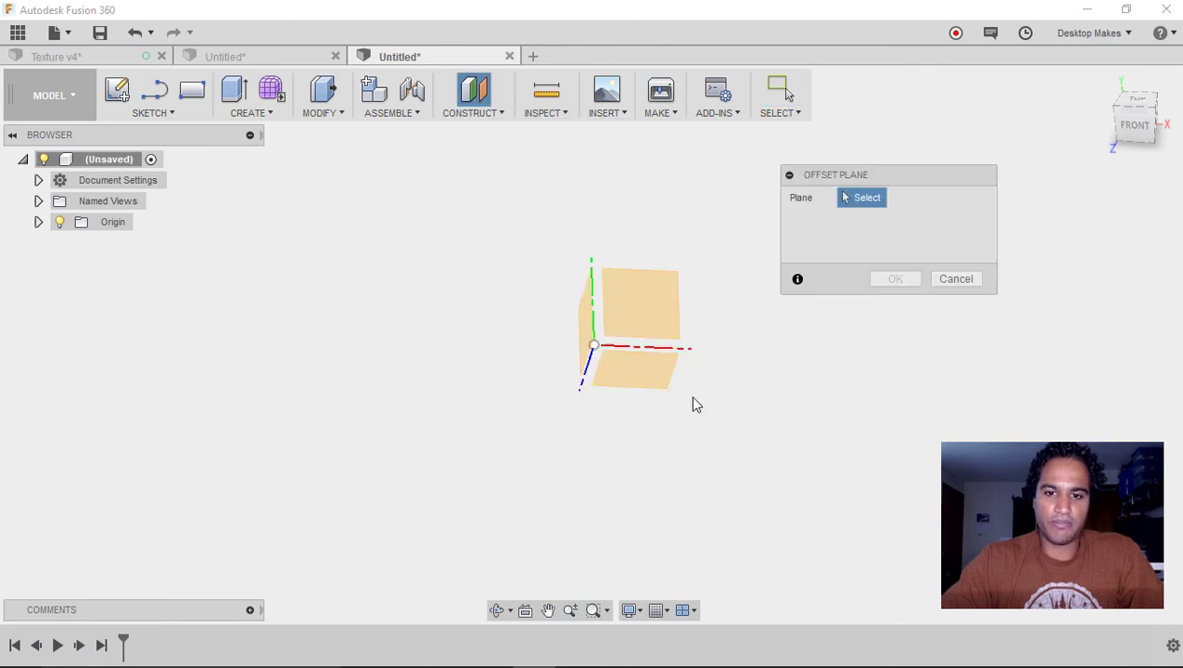
click(649, 377)
drag(630, 347, 628, 287)
text(30)
click(888, 284)
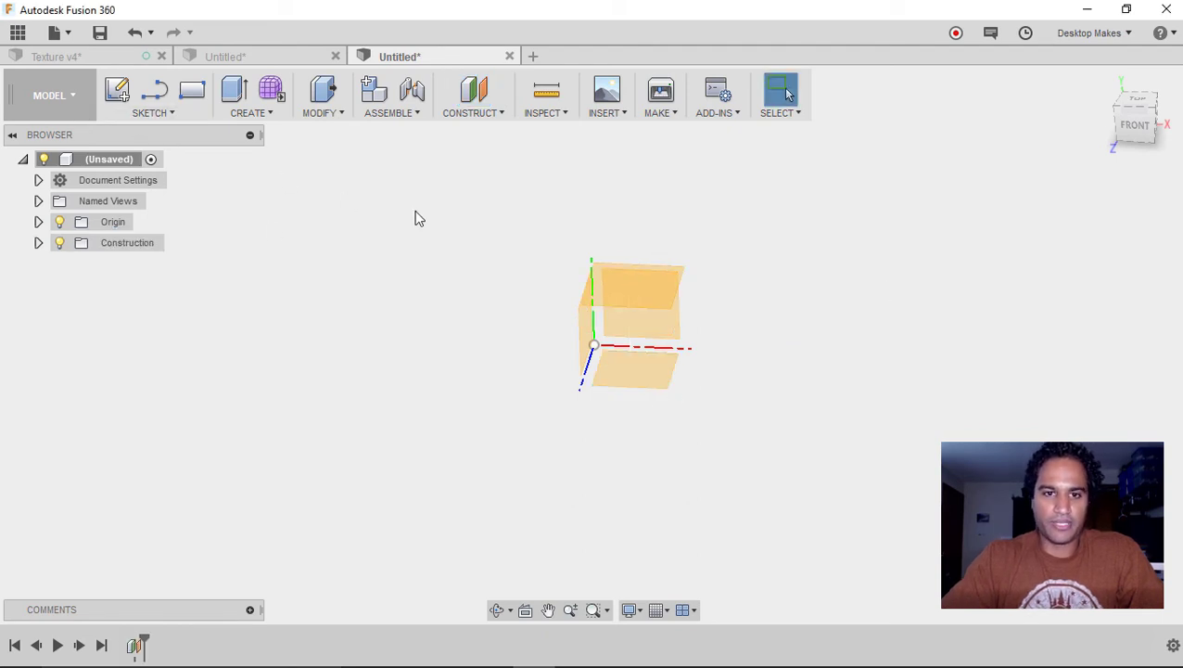
Create a second construction plane offset from the horizontal origin plane, placed well above the first offset plane.
click(473, 113)
click(459, 127)
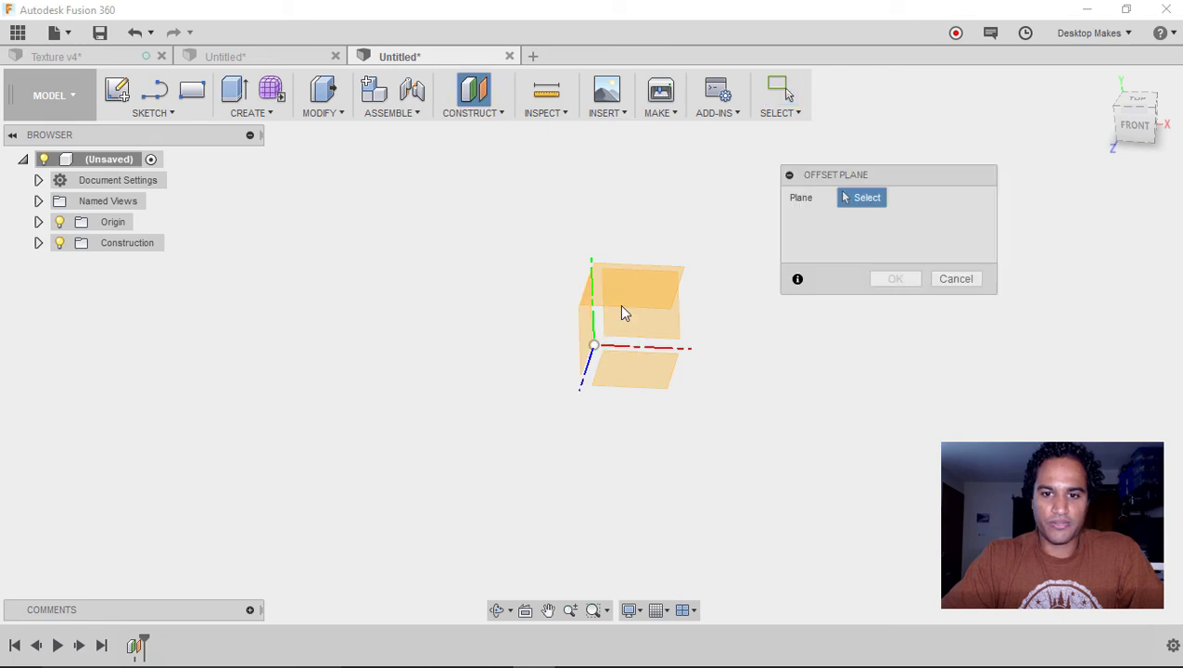
click(633, 371)
drag(621, 345, 616, 195)
drag(889, 220, 783, 213)
key(Return)
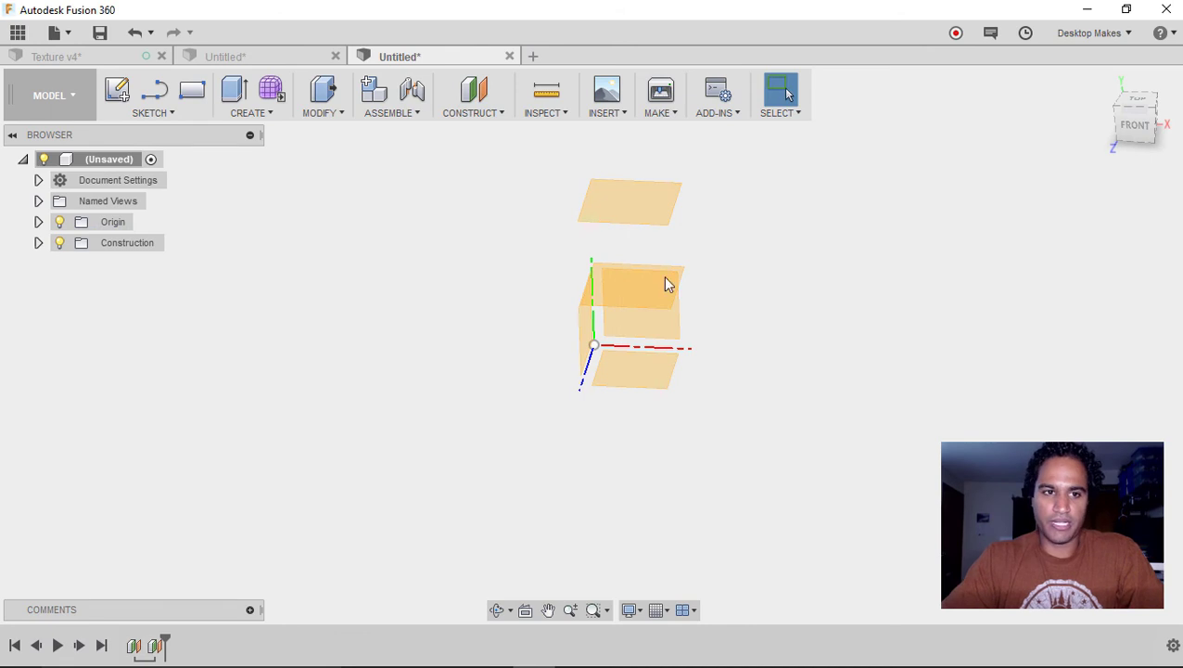
Sketch a closed, irregular eight-point spline around the origin on the horizontal origin plane and finish the sketch.
click(117, 91)
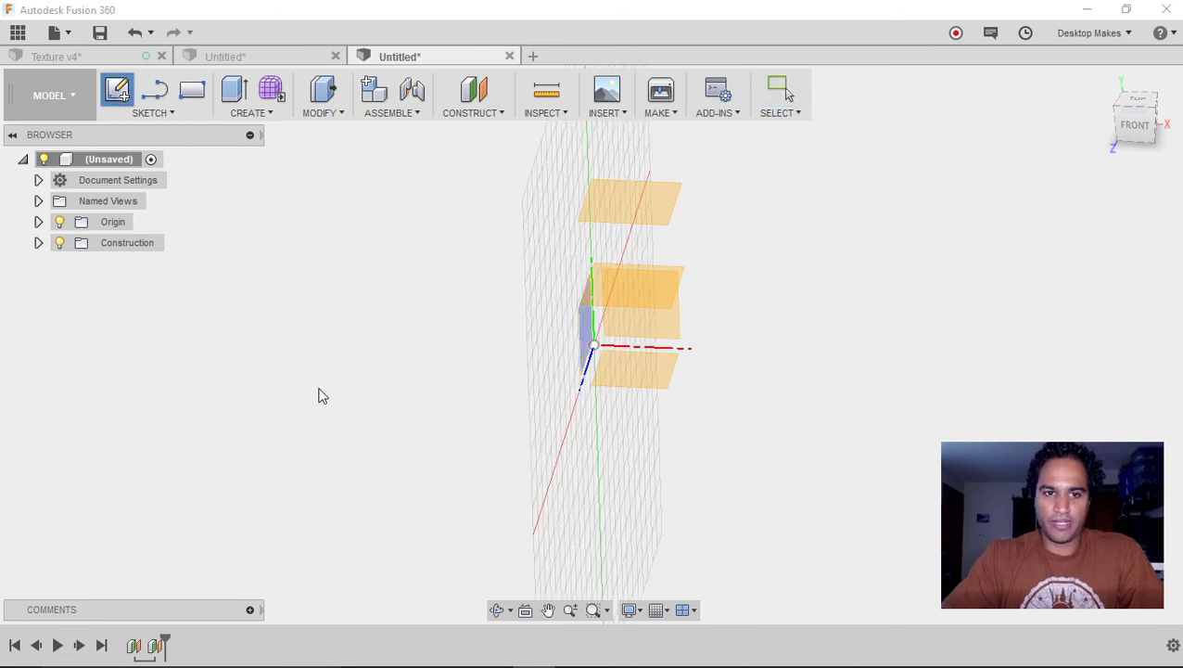
click(651, 374)
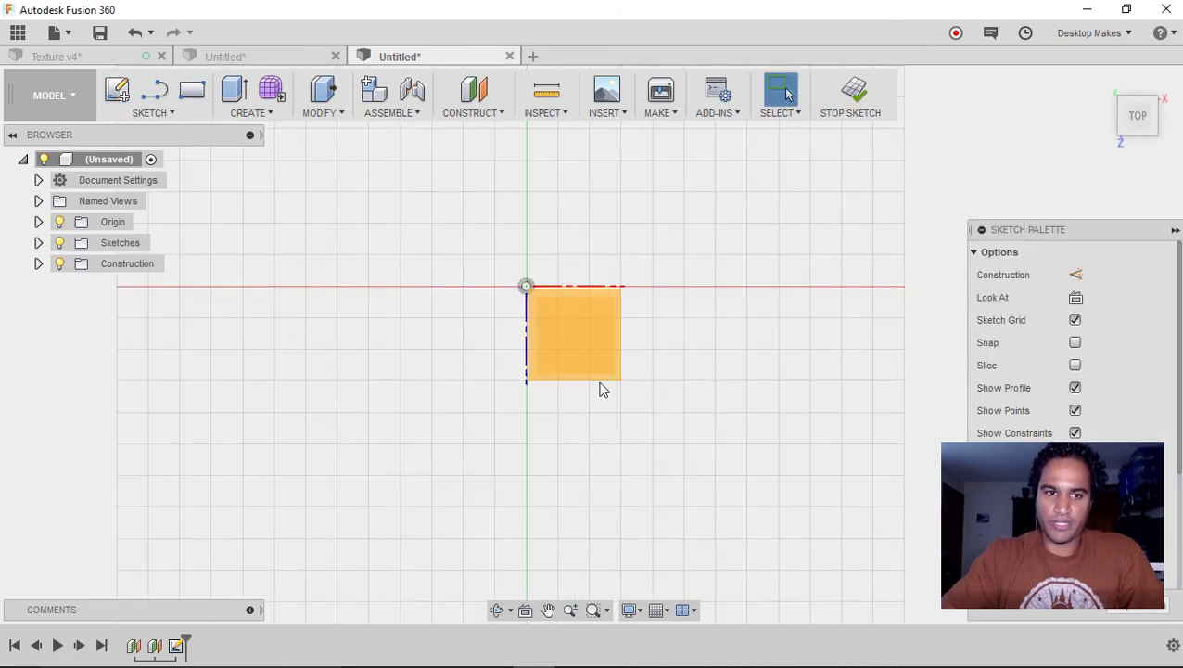
click(162, 115)
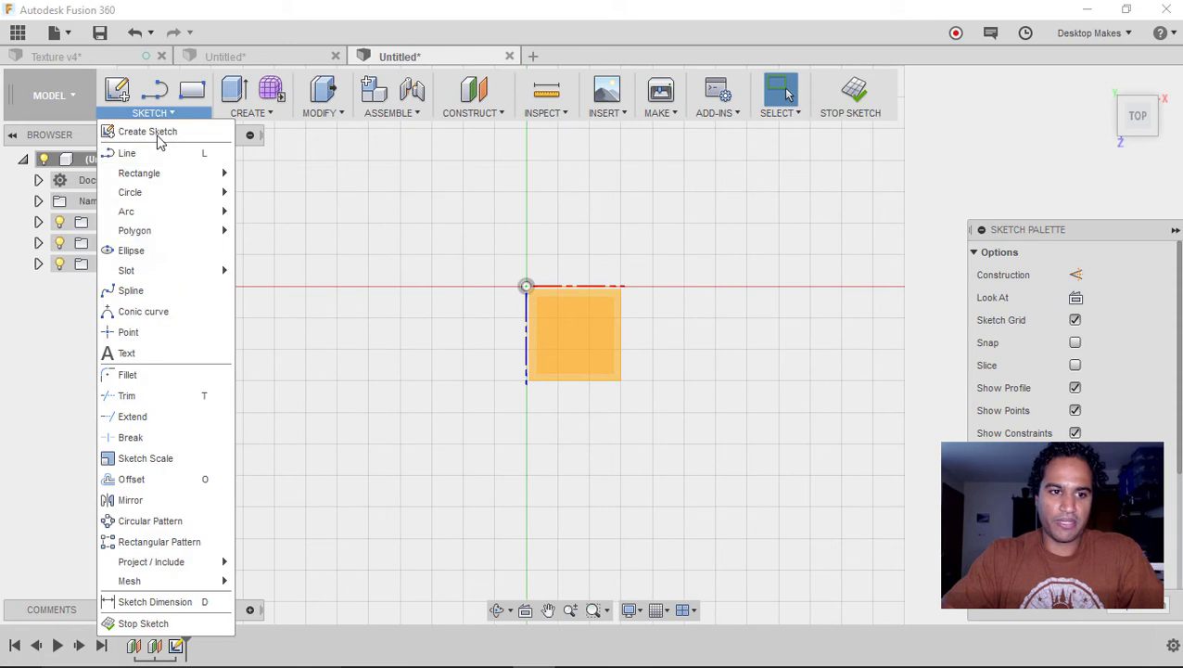
click(160, 291)
middle_drag(585, 276, 582, 297)
click(429, 278)
click(454, 389)
click(445, 470)
click(590, 456)
click(759, 431)
click(684, 309)
click(678, 249)
click(550, 224)
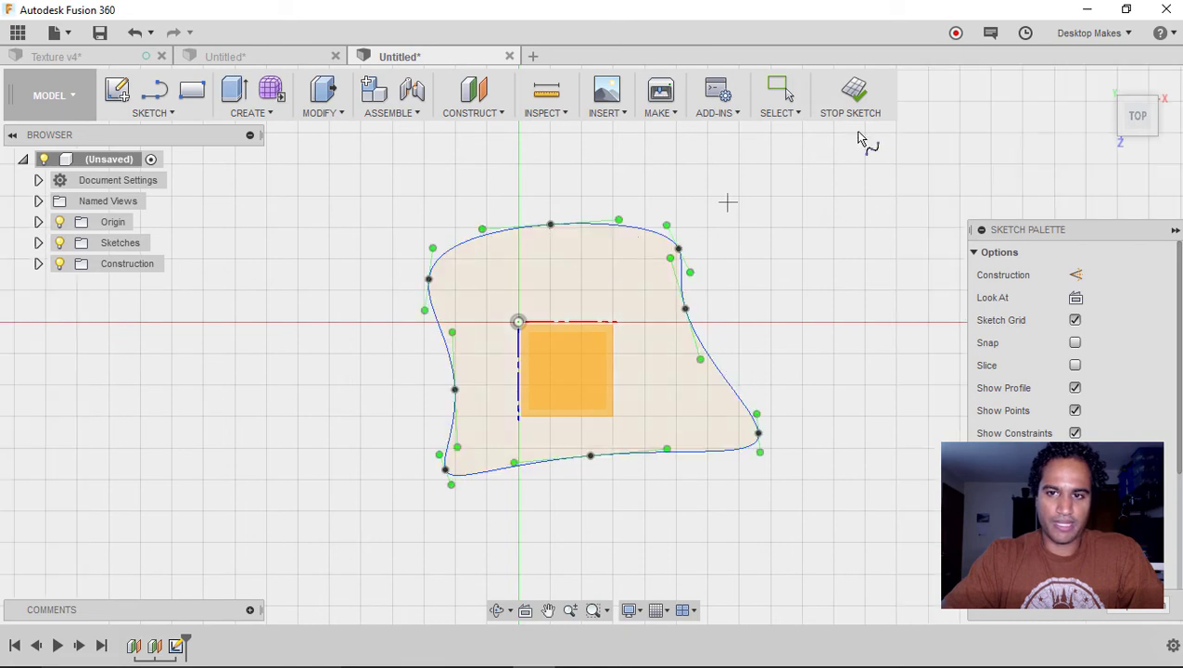
click(853, 100)
Sketch a closed, irregular ten-point spline on the lower offset plane, overlapping the first outline, and finish the sketch.
click(117, 89)
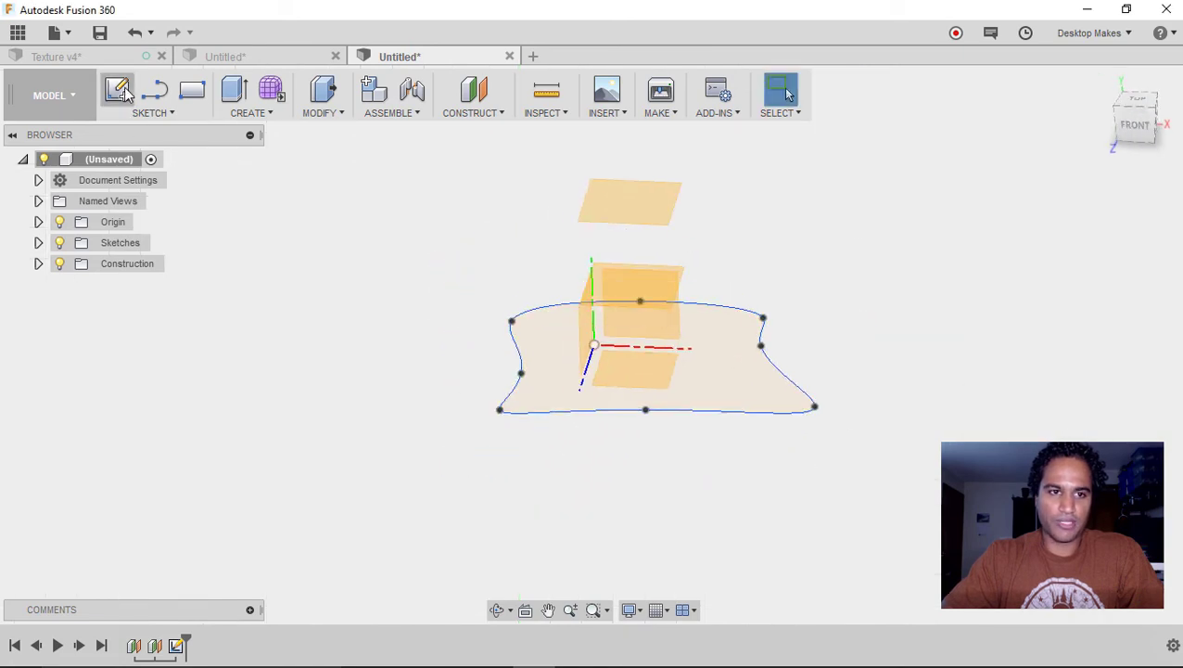
click(631, 304)
right_click(826, 289)
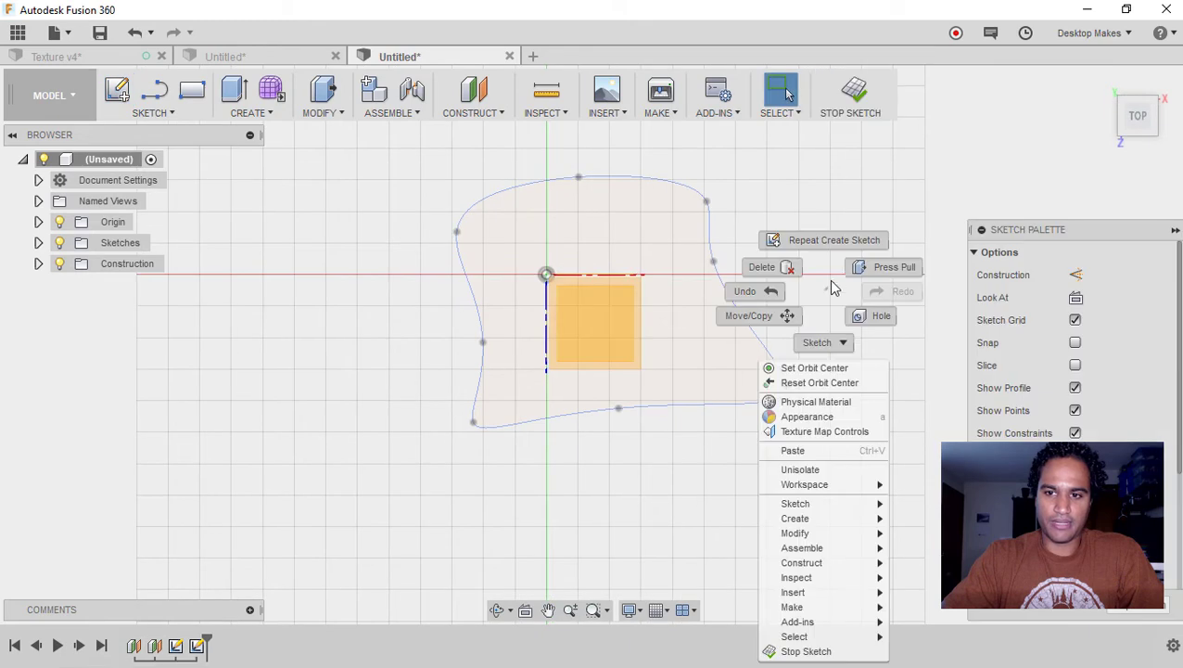
key(Escape)
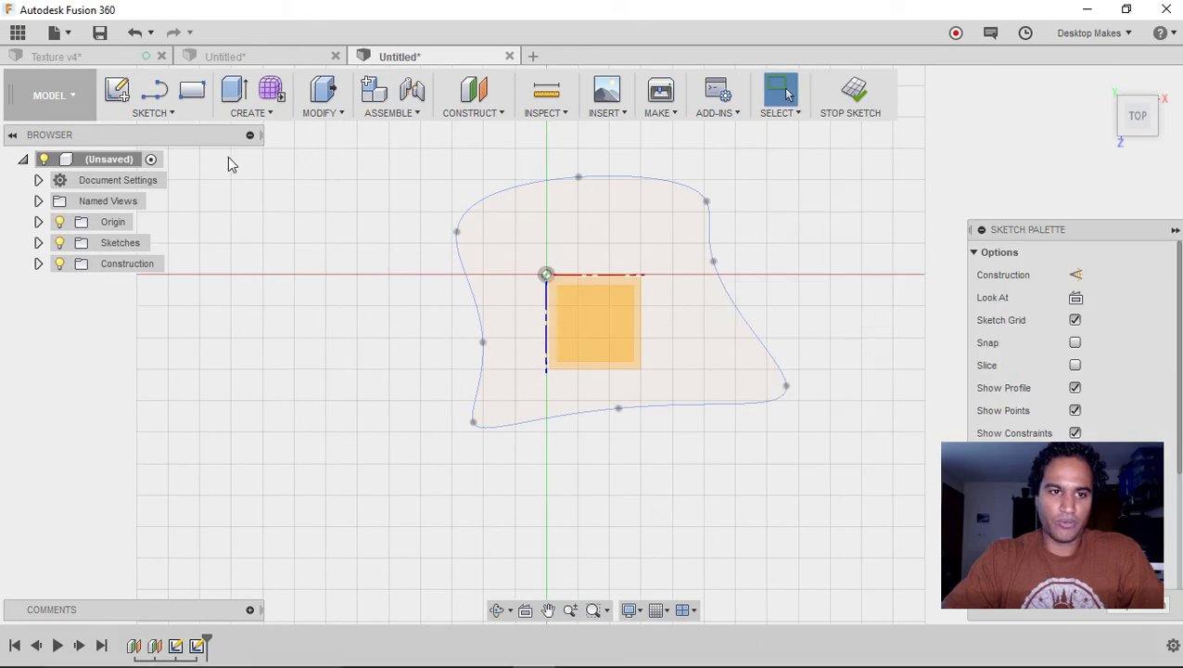
key(s)
click(390, 348)
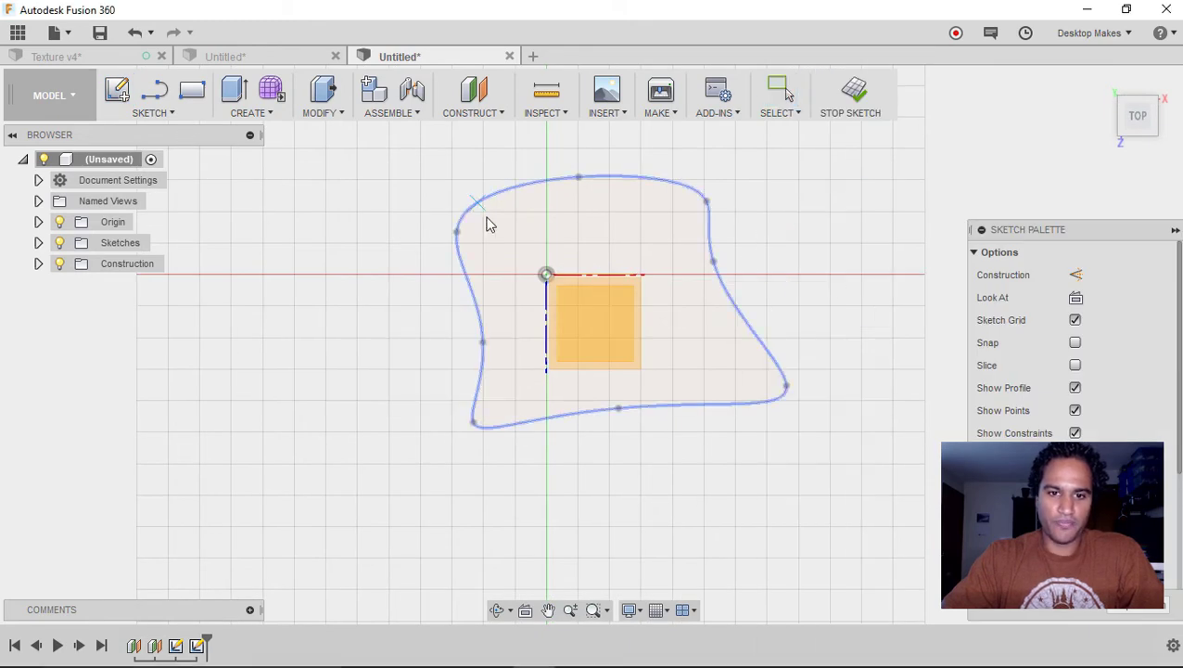
middle_drag(475, 203, 450, 351)
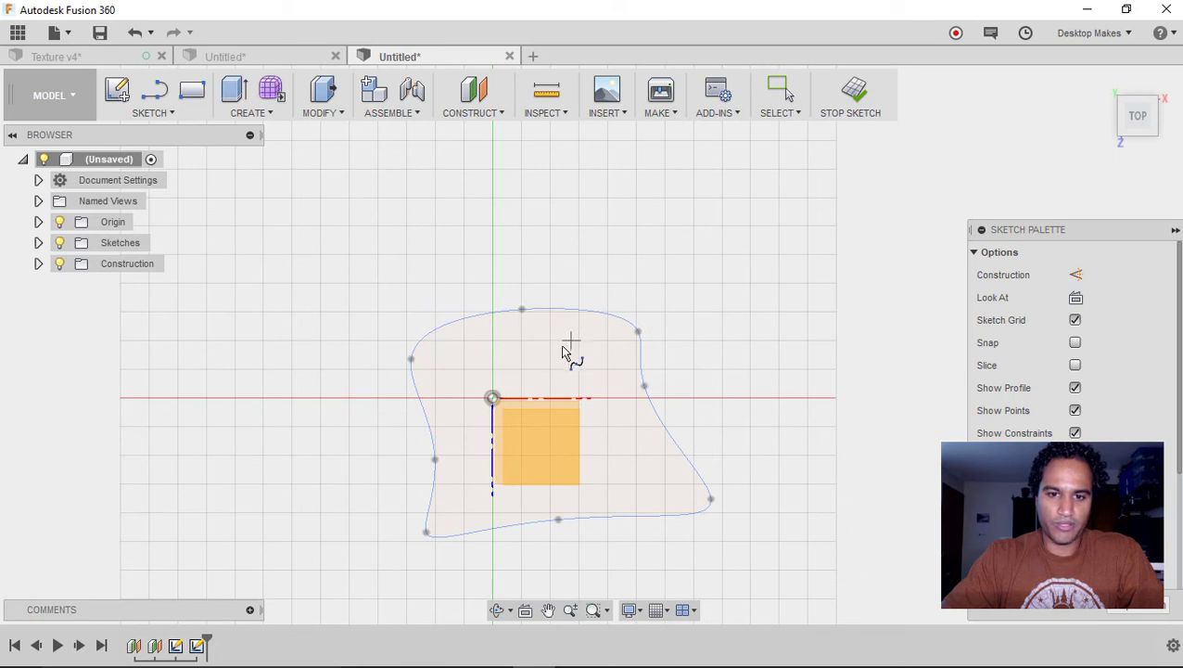
click(551, 249)
click(402, 309)
click(330, 415)
click(404, 427)
click(462, 560)
click(551, 564)
click(632, 484)
click(719, 454)
click(701, 357)
click(592, 334)
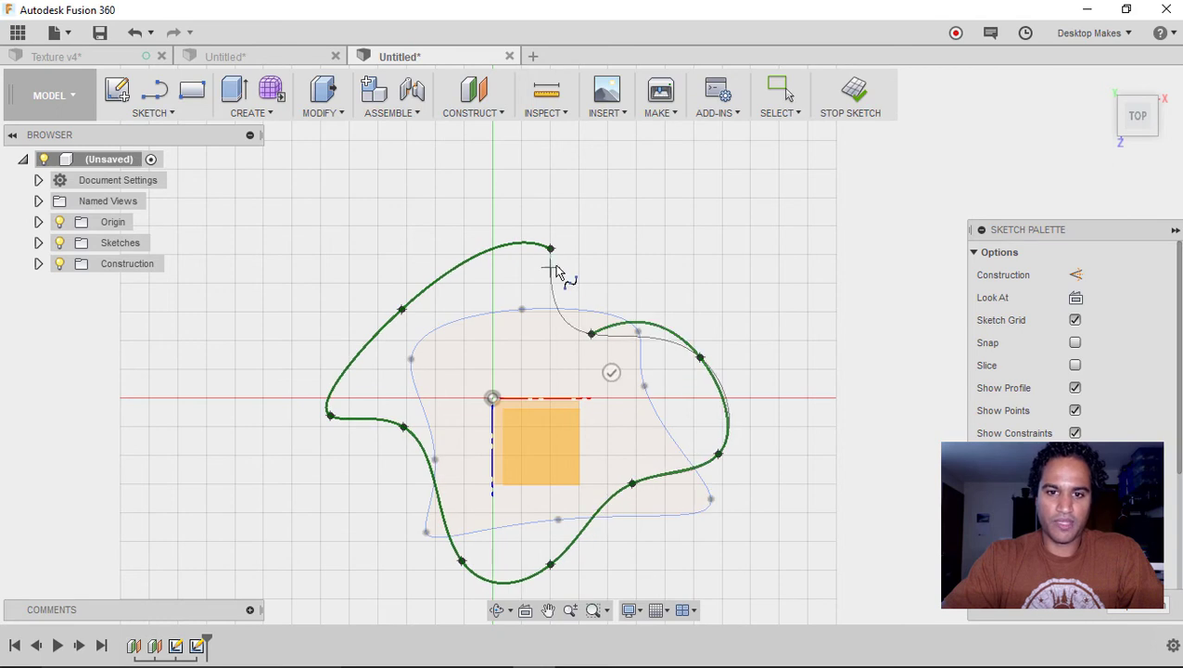
click(551, 248)
click(851, 89)
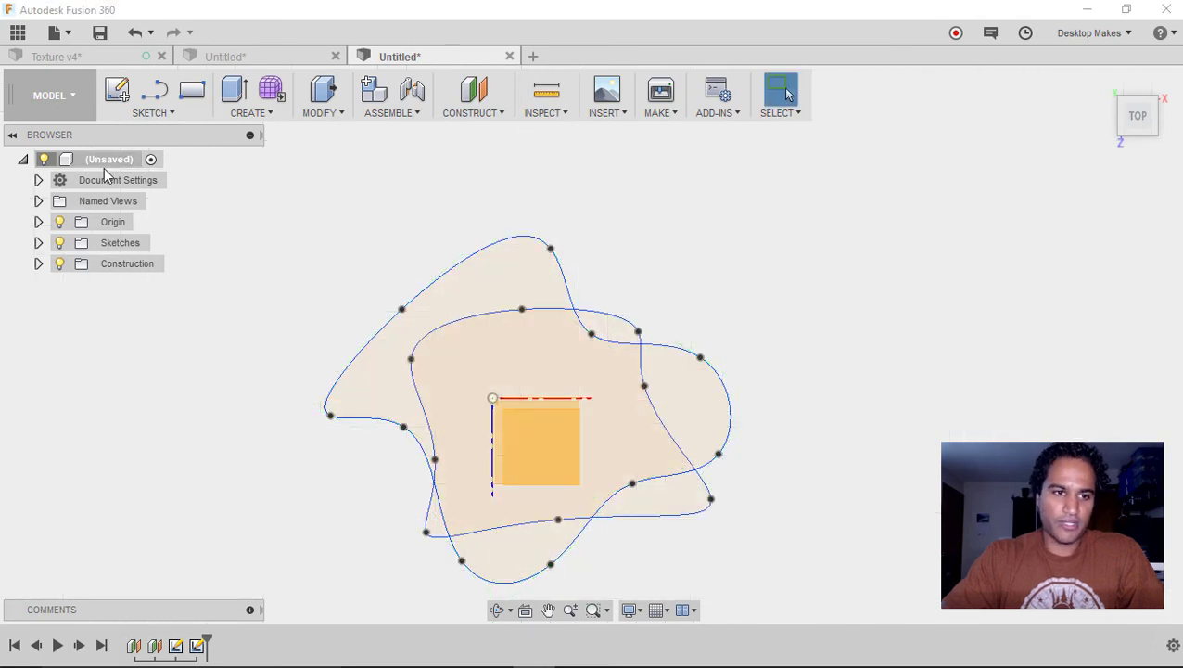
Sketch a circle centred on the X axis on the upper offset plane, above the two spline outlines, and finish the sketch.
click(130, 105)
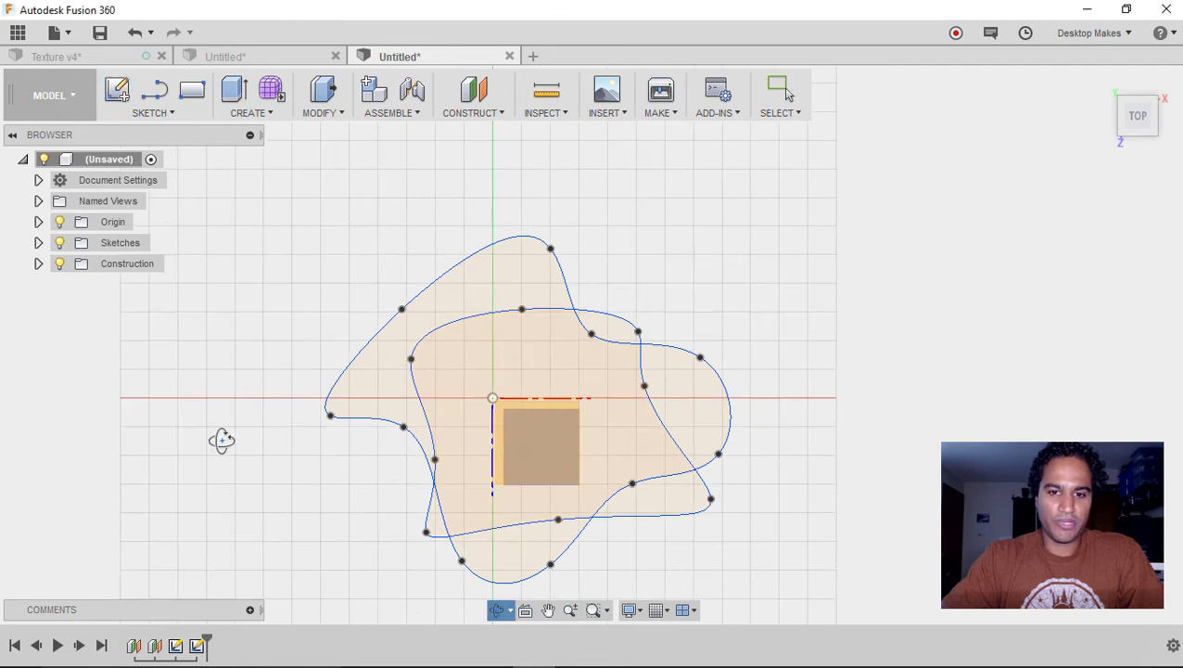
click(555, 387)
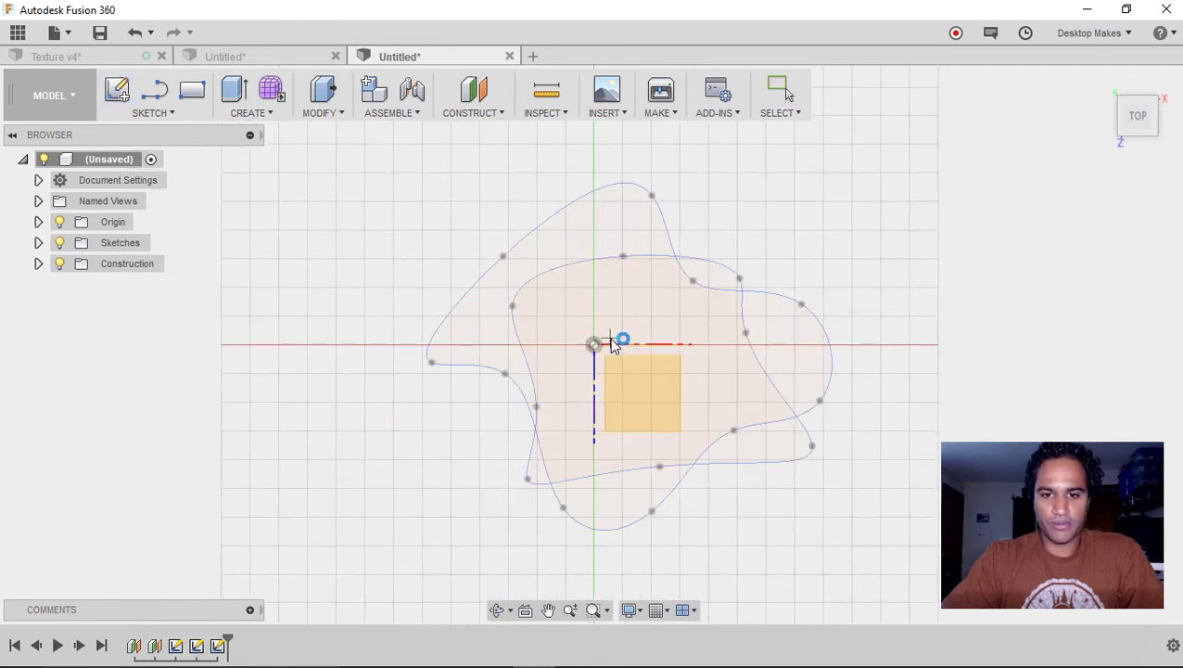
key(c)
scroll(557, 403, up, 2)
scroll(575, 415, up, 1)
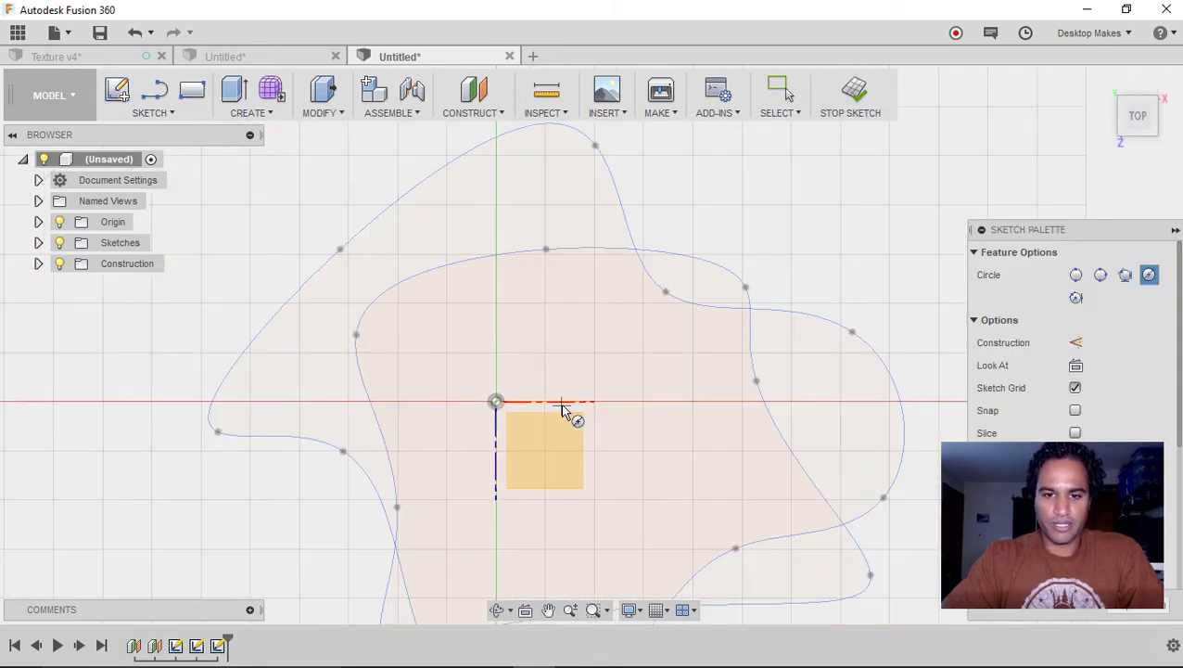
click(576, 402)
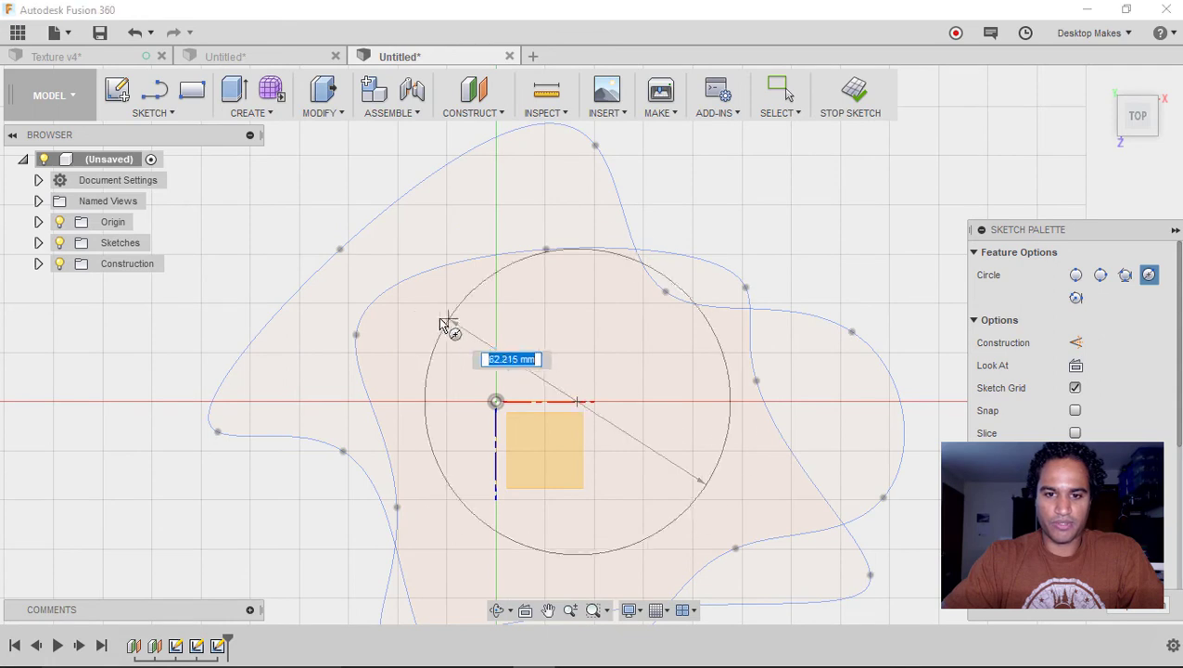
click(414, 316)
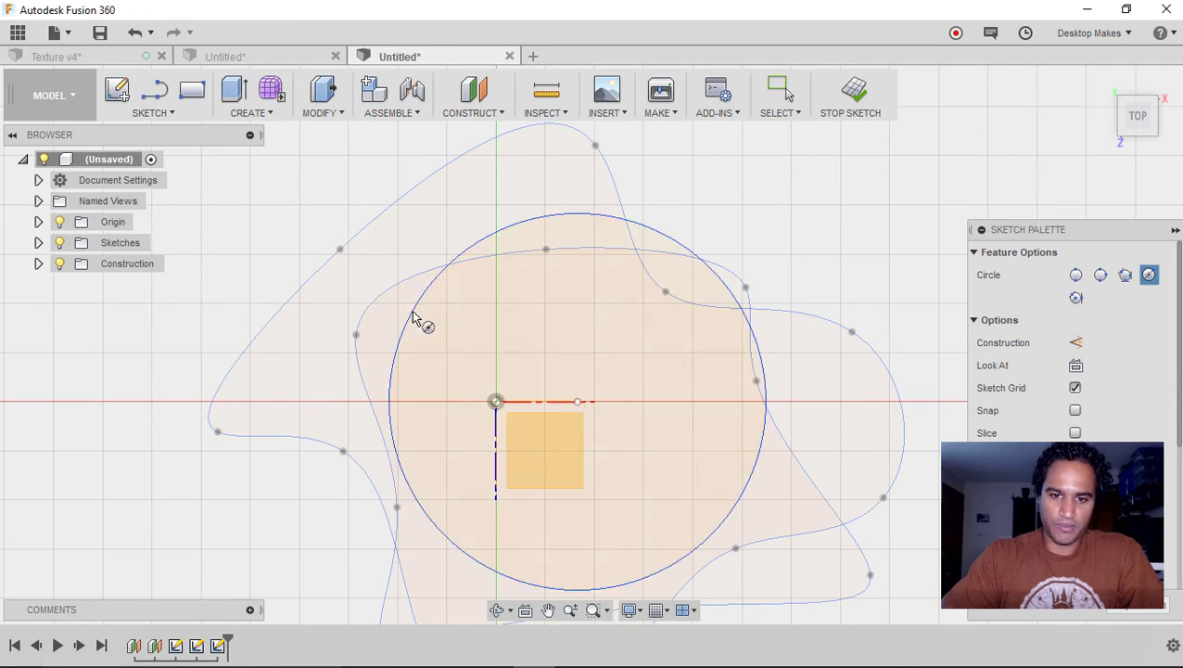
click(854, 105)
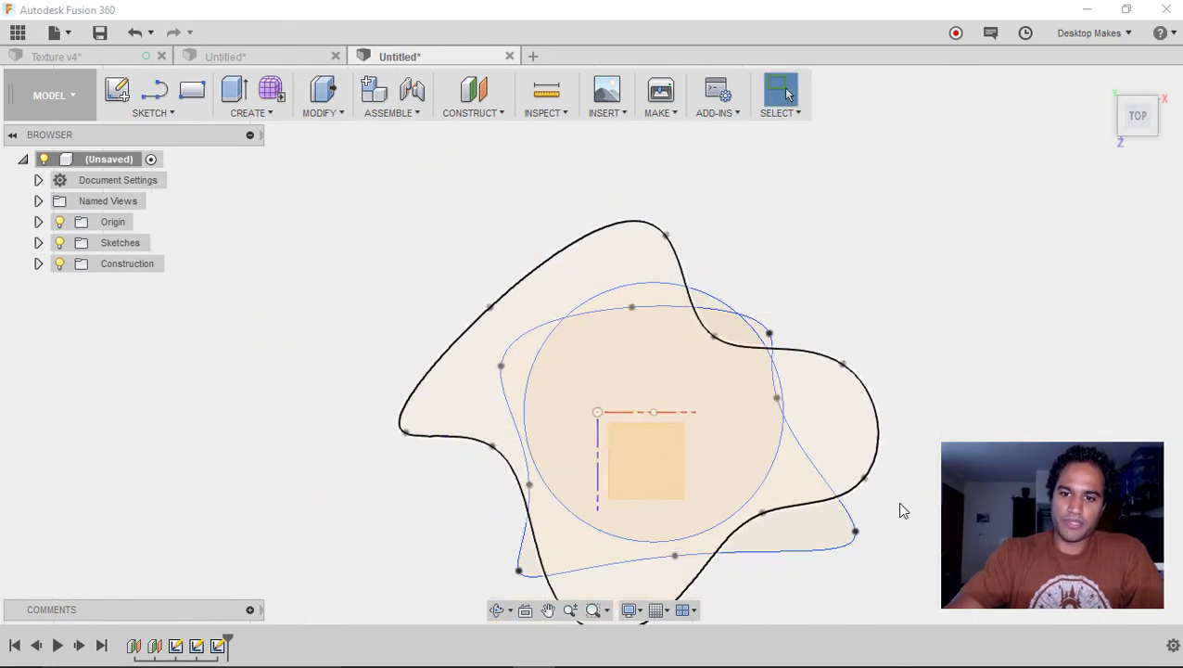
Loft the bottom spline, middle spline and top circle into a new body, and hide the origin.
shift+middle_drag(943, 393, 944, 336)
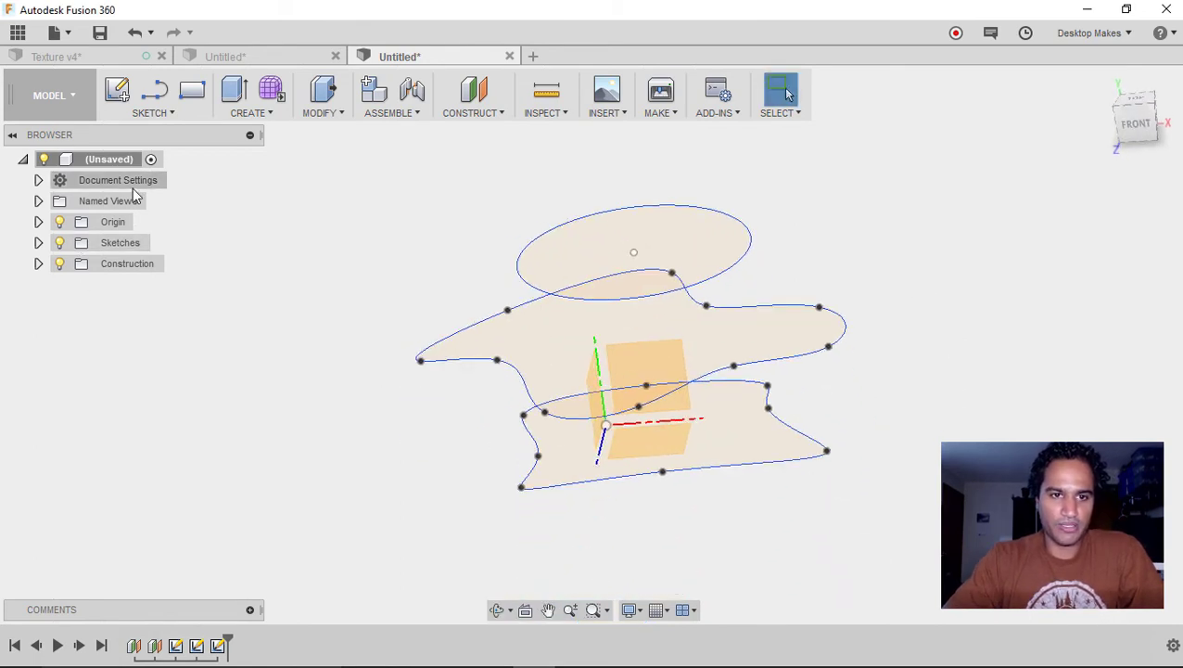
click(246, 114)
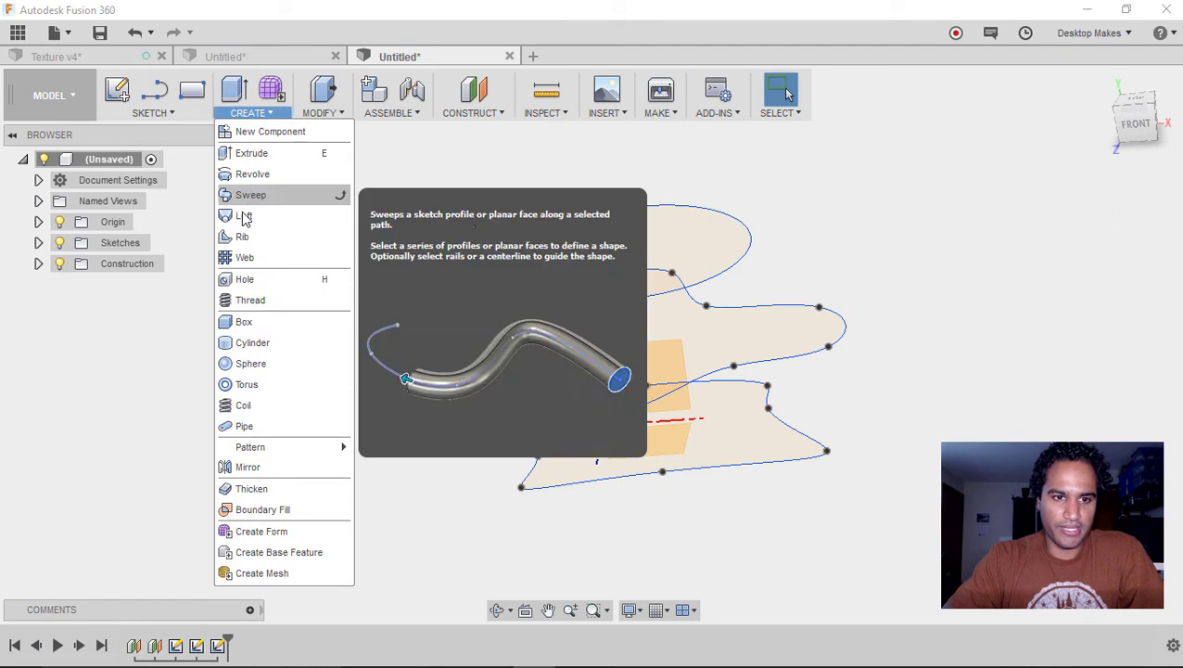
click(243, 217)
click(563, 438)
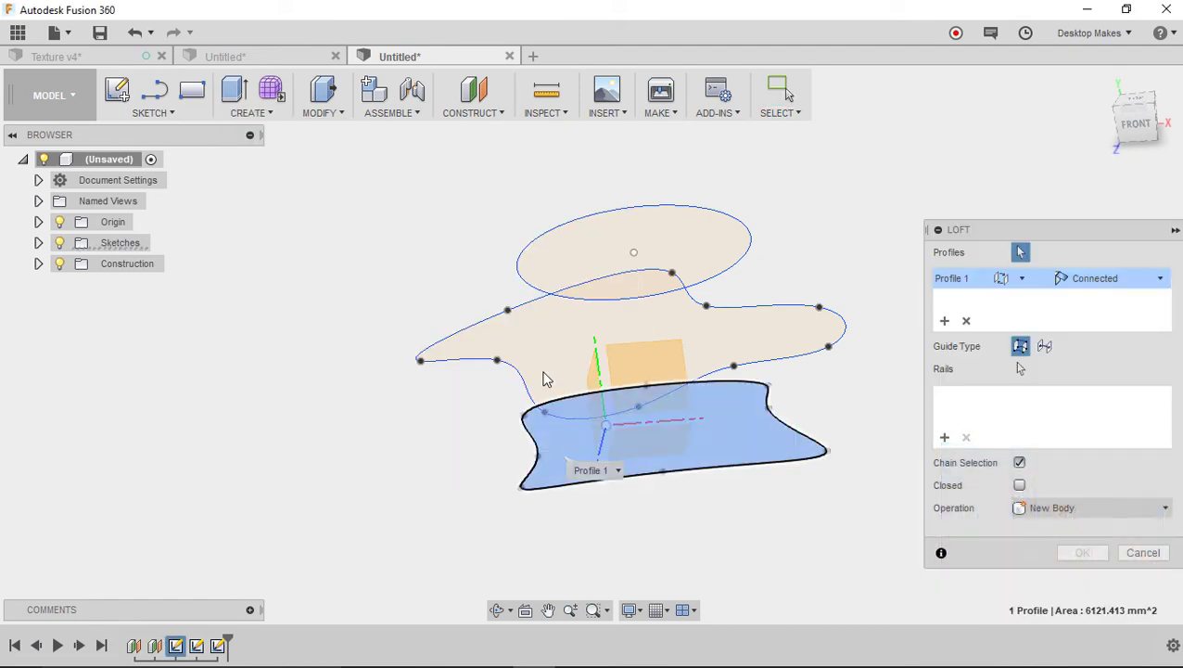
click(560, 367)
click(573, 278)
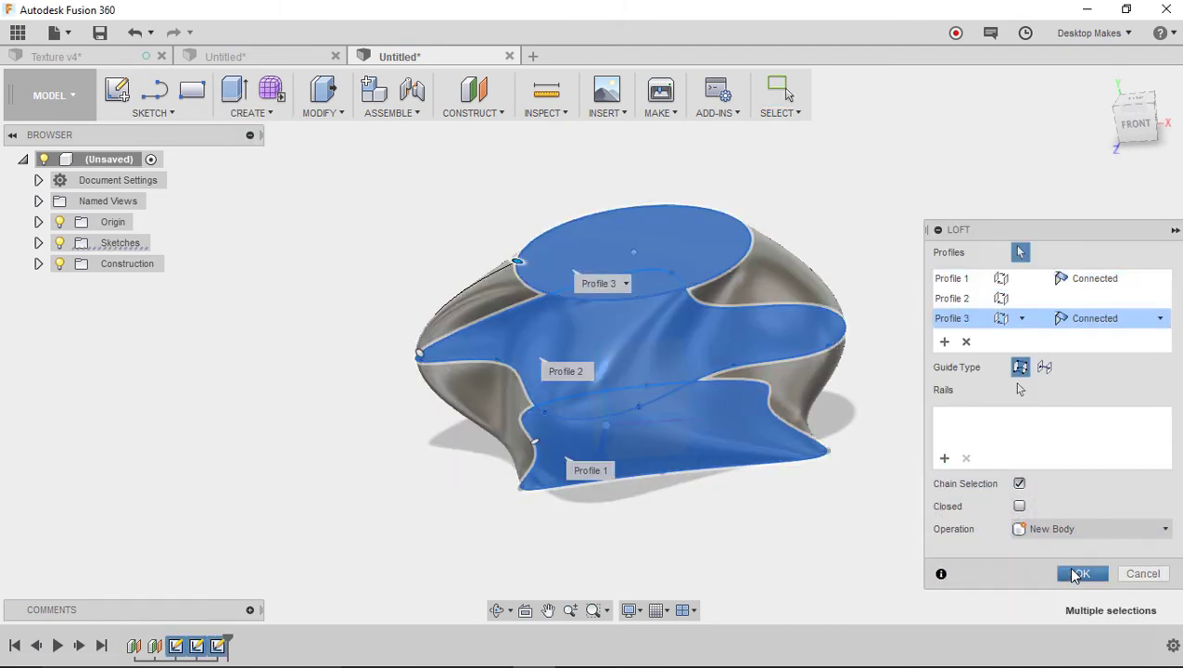
click(1081, 573)
shift+middle_drag(956, 541, 691, 542)
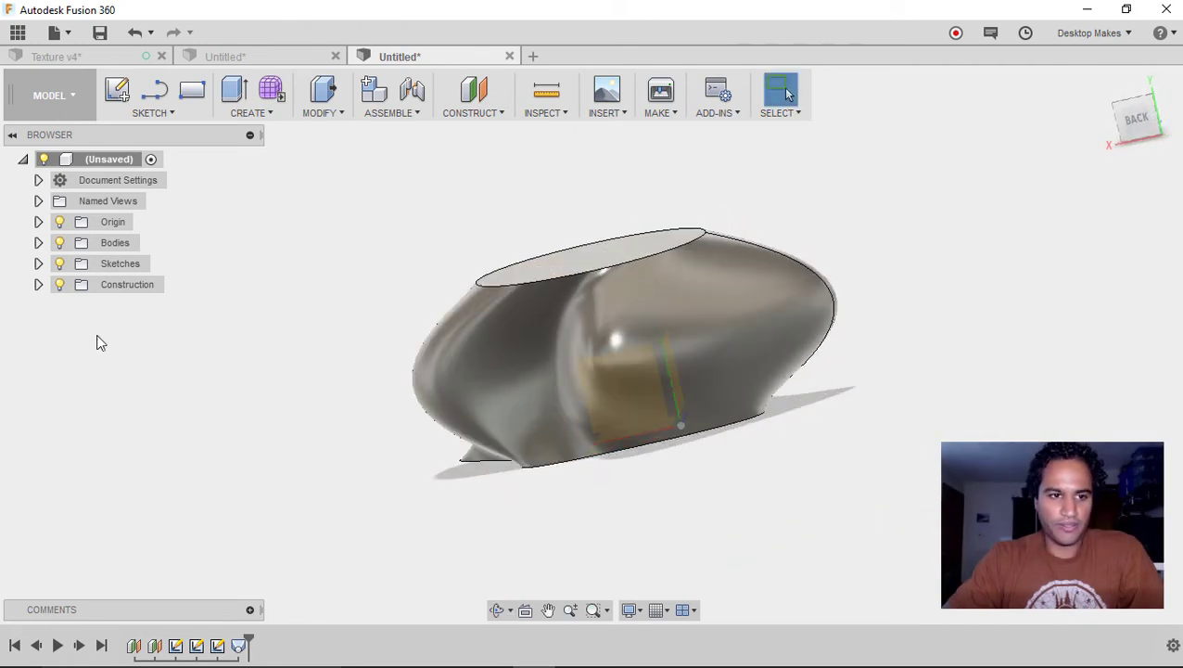
click(60, 222)
shift+middle_drag(317, 362, 367, 401)
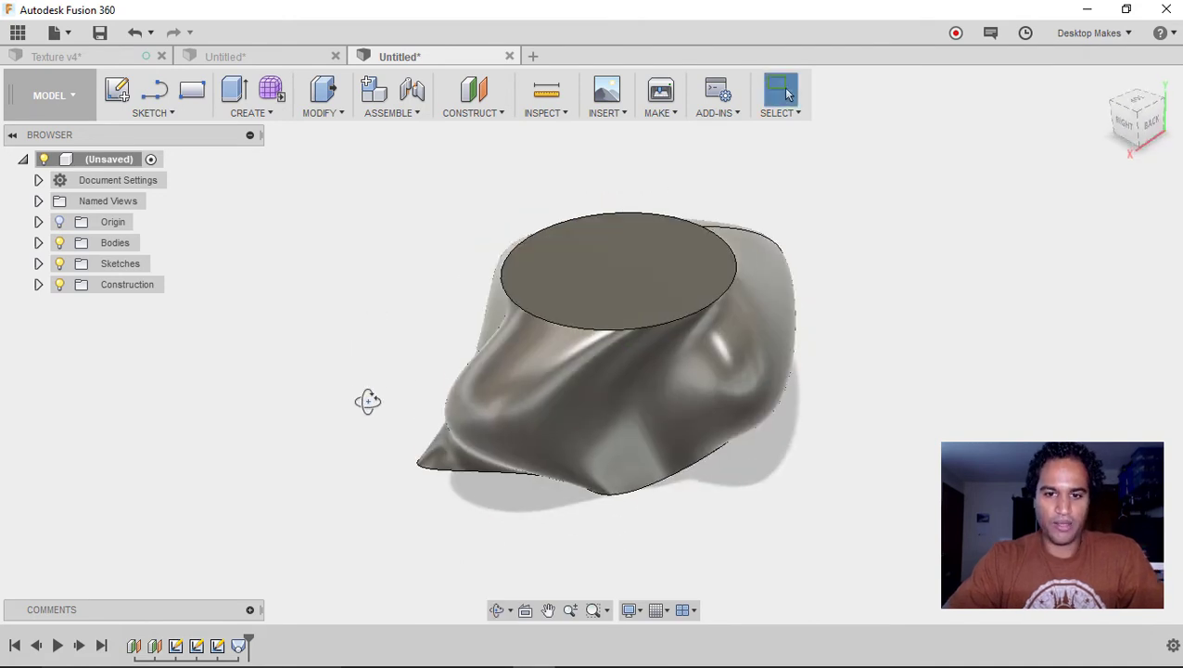
Examine the block-textured handle in the other open design and return to the lofted body's design.
click(281, 56)
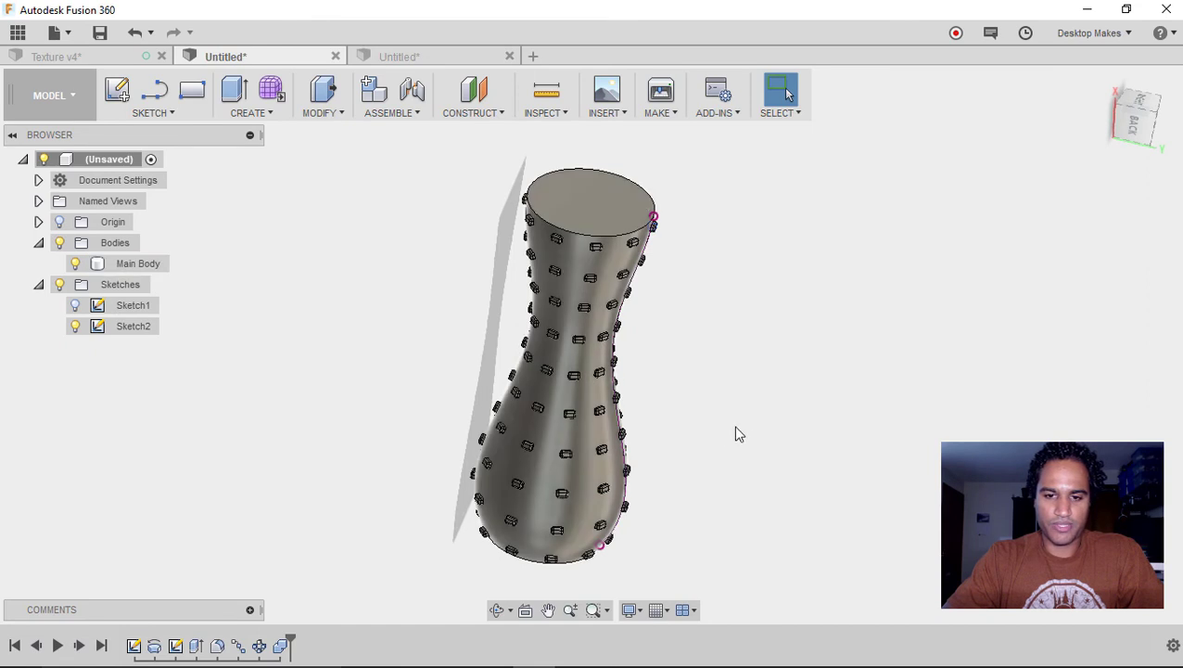
scroll(748, 434, up, 2)
click(387, 57)
mouse_move(908, 436)
shift+middle_down()
mouse_move(913, 365)
mouse_move(900, 424)
shift+middle_up()
Create a new sketch on the front (XY) origin plane through the lofted body.
click(118, 92)
mouse_move(390, 415)
shift+middle_down()
mouse_move(383, 352)
mouse_move(399, 353)
shift+middle_up()
click(1103, 81)
click(1116, 132)
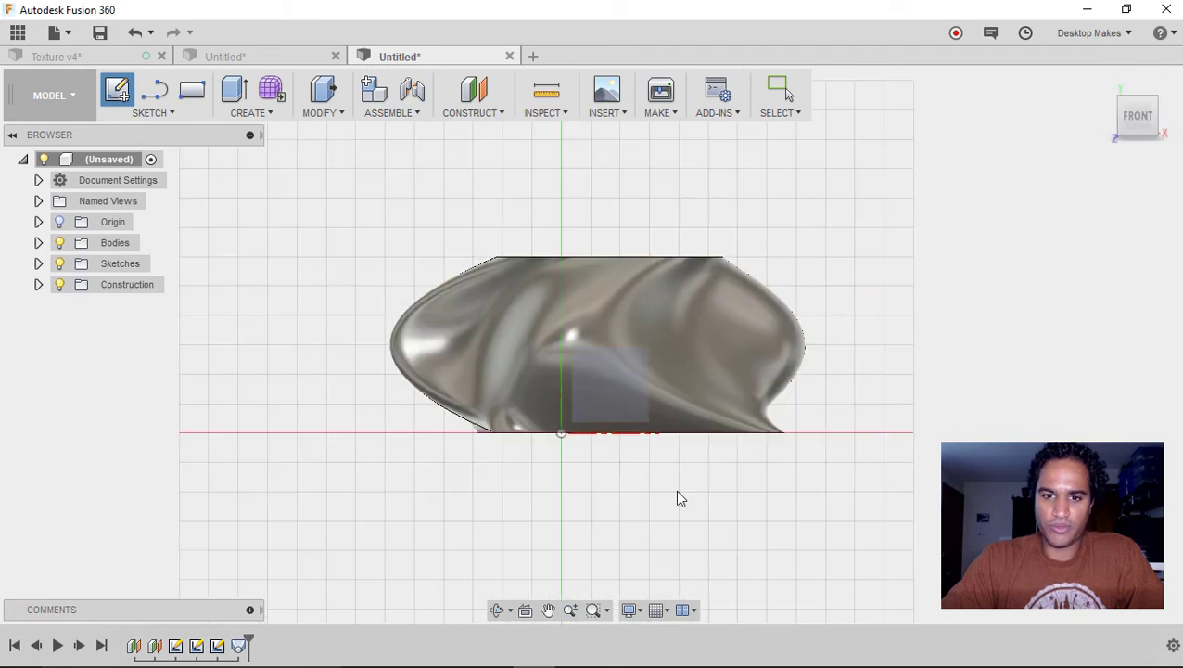
click(606, 384)
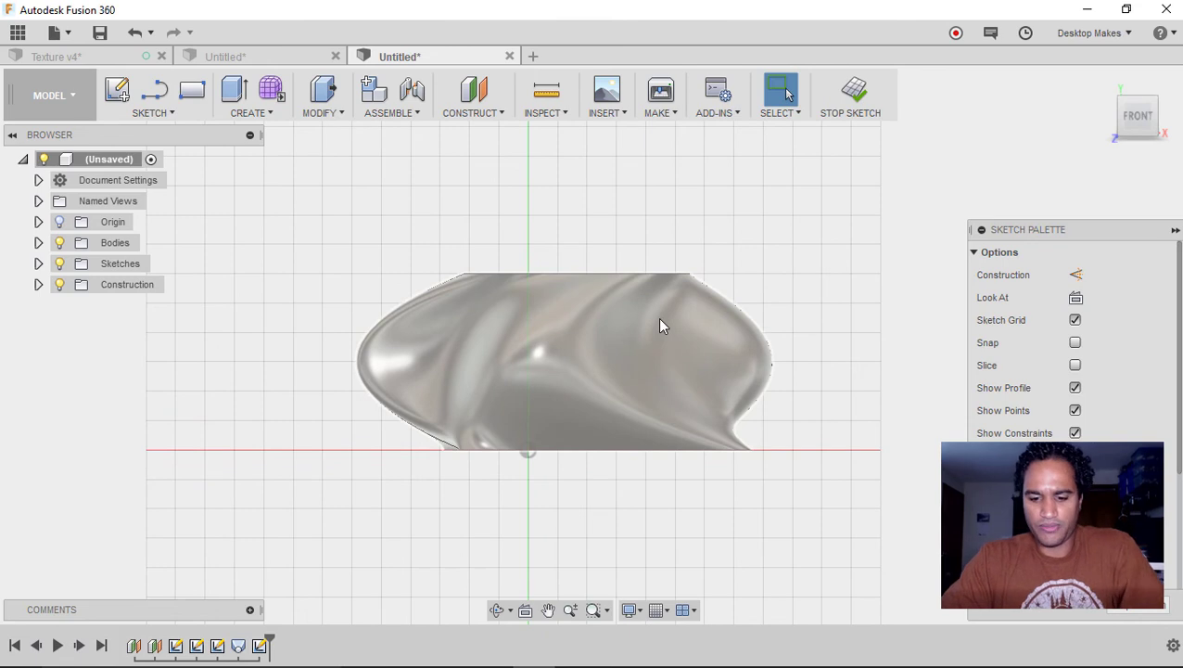
Project the lofted body's outline into the sketch using the body selection filter, and hide the bodies.
key(p)
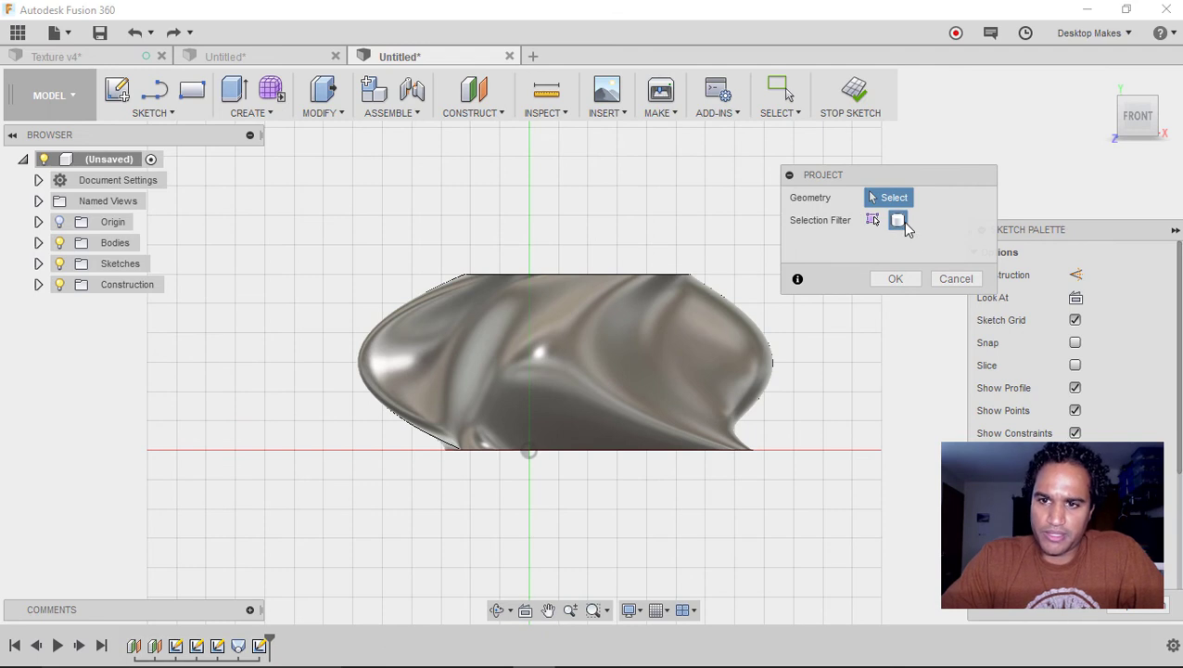
click(899, 221)
click(701, 325)
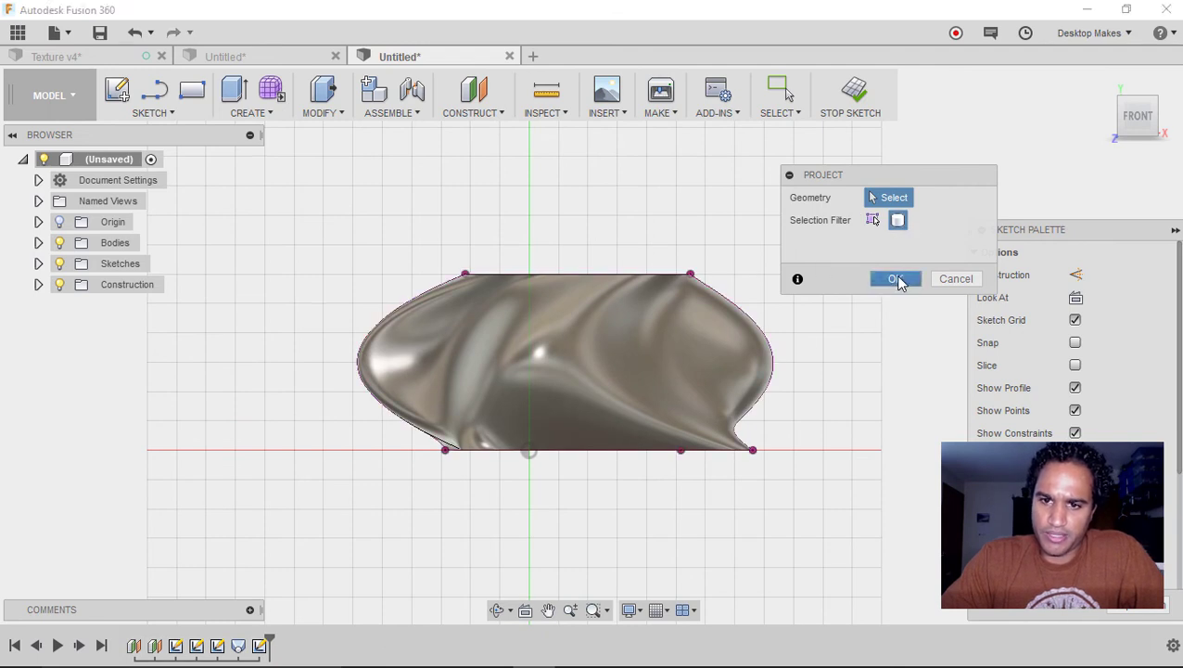
click(895, 278)
click(60, 242)
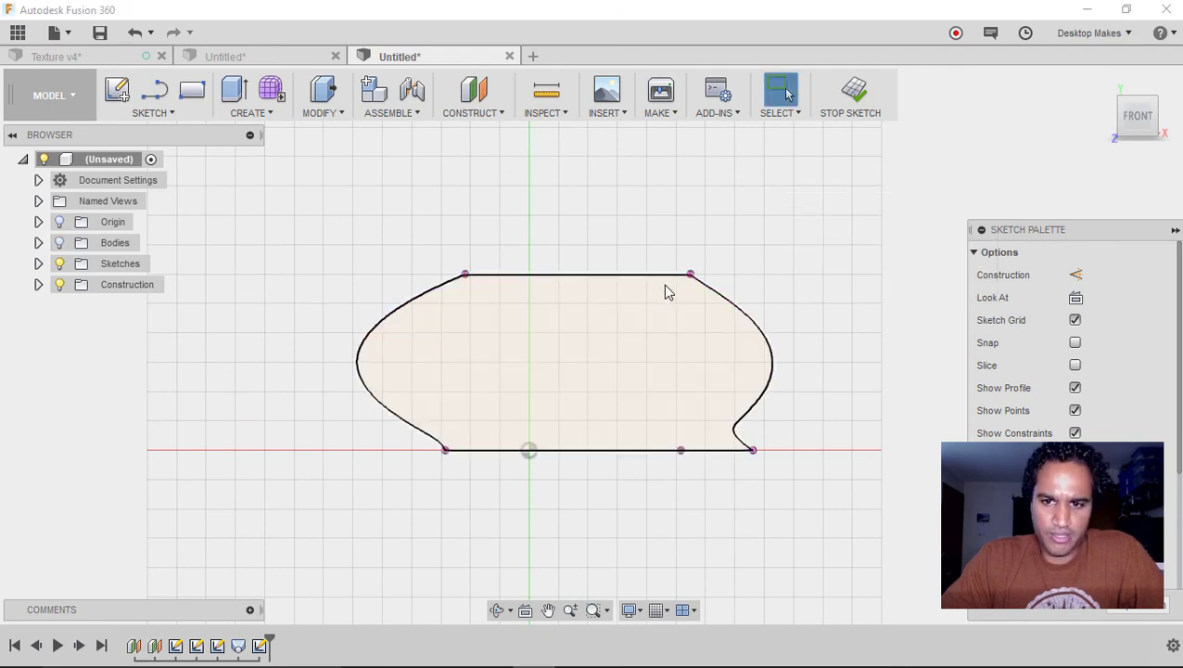
Delete the projected outline's top line, left curve and both bottom segments, keeping only the right side curve.
scroll(742, 345, up, 1)
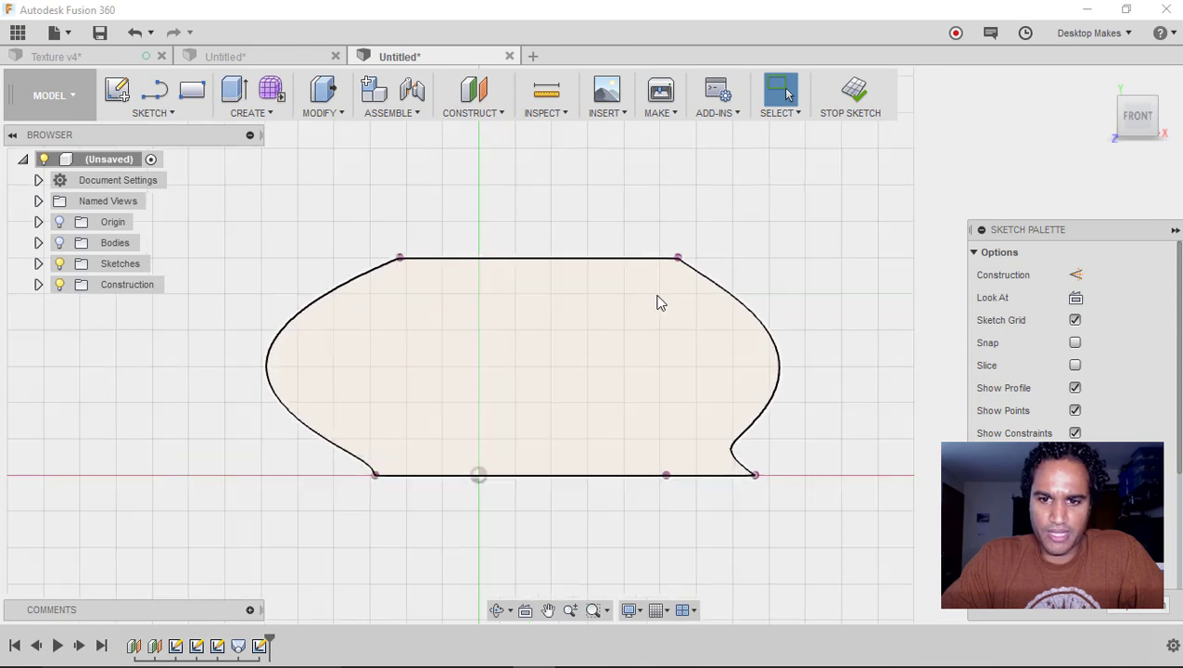
click(619, 262)
key(Delete)
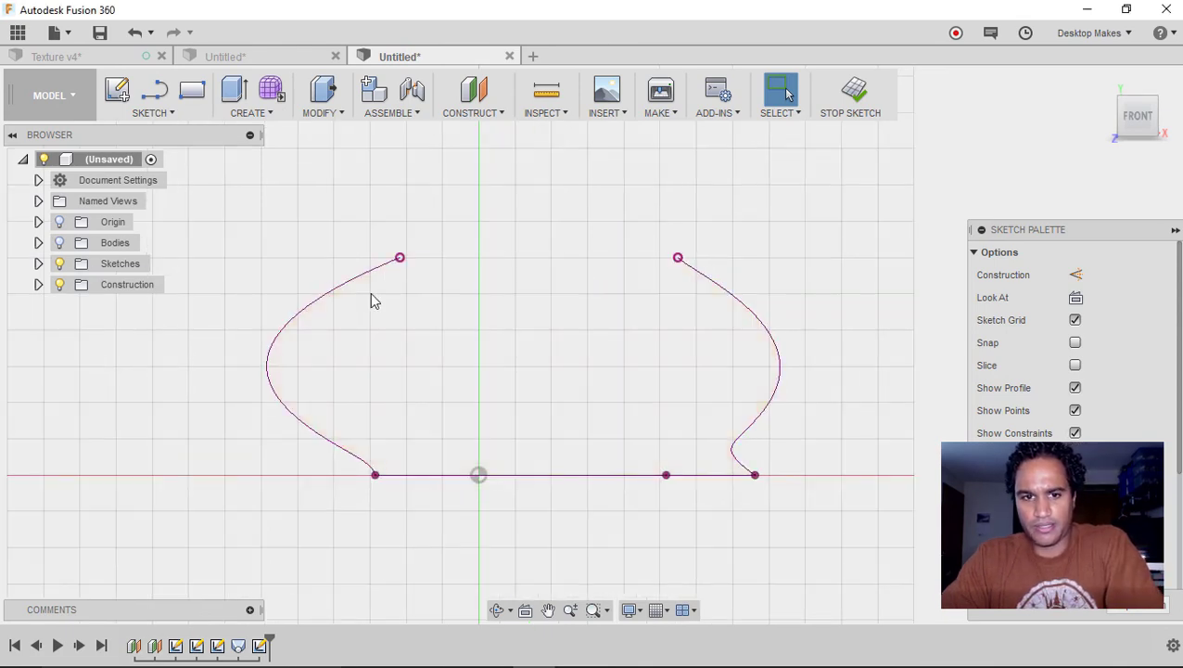
click(352, 286)
key(Delete)
click(572, 475)
key(Delete)
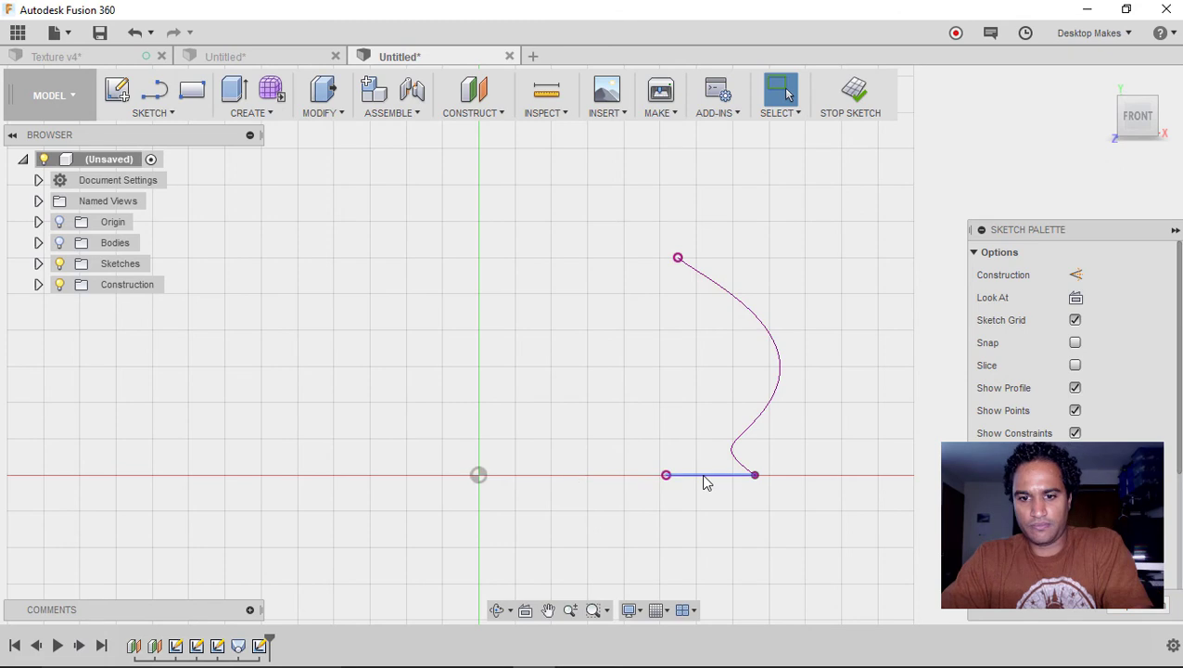
scroll(677, 320, up, 5)
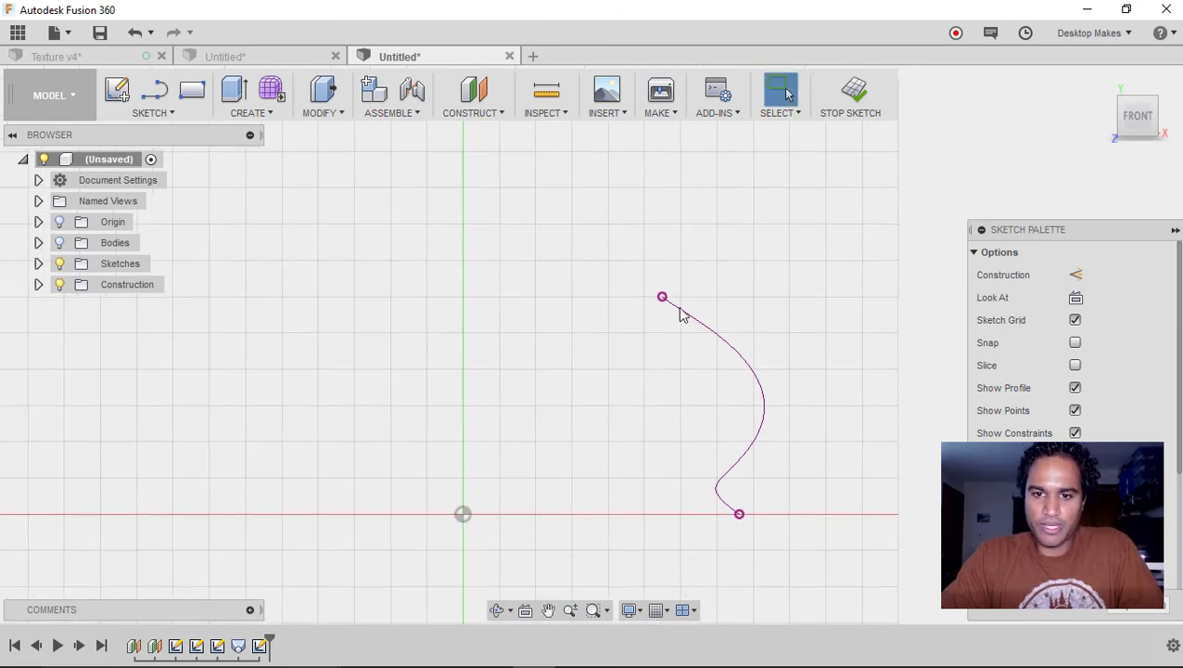
key(r)
click(674, 230)
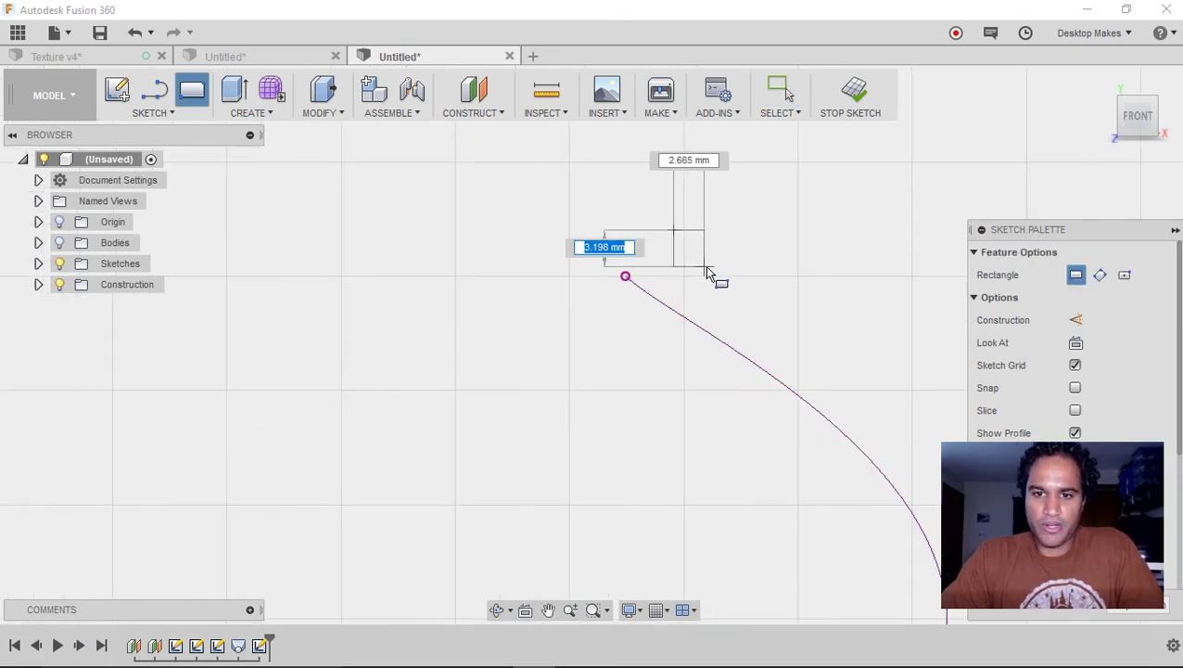
key(Escape)
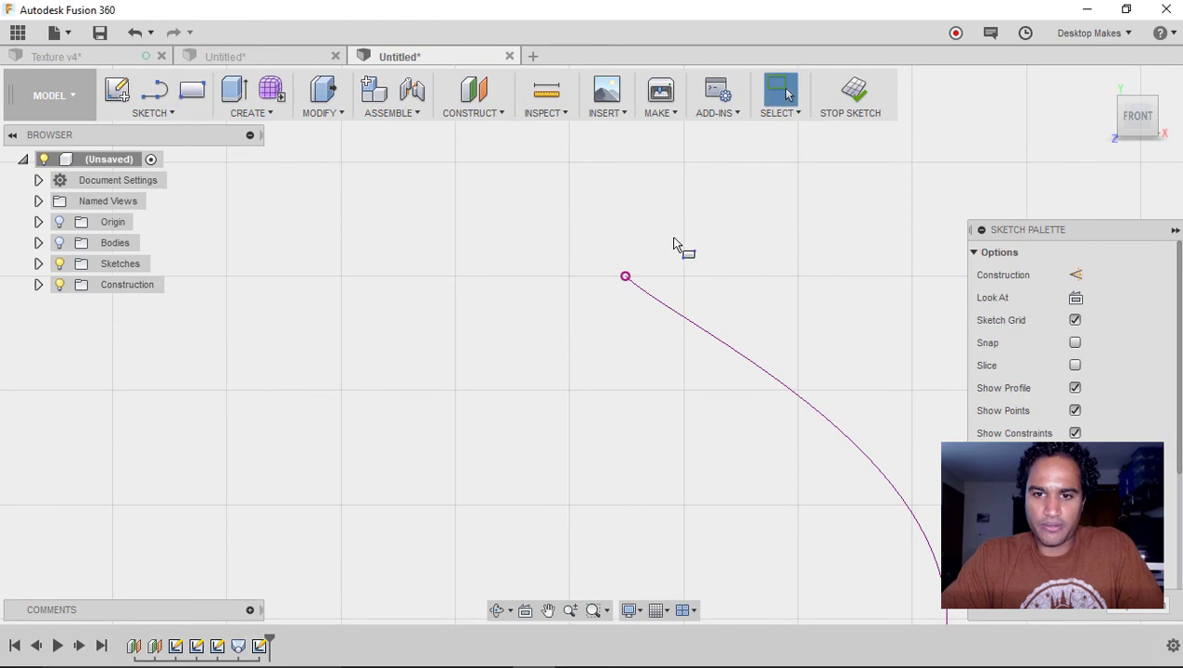
Sketch a small rectangle near the curve's upper end and move it onto the curve.
key(r)
click(677, 238)
click(730, 285)
key(Escape)
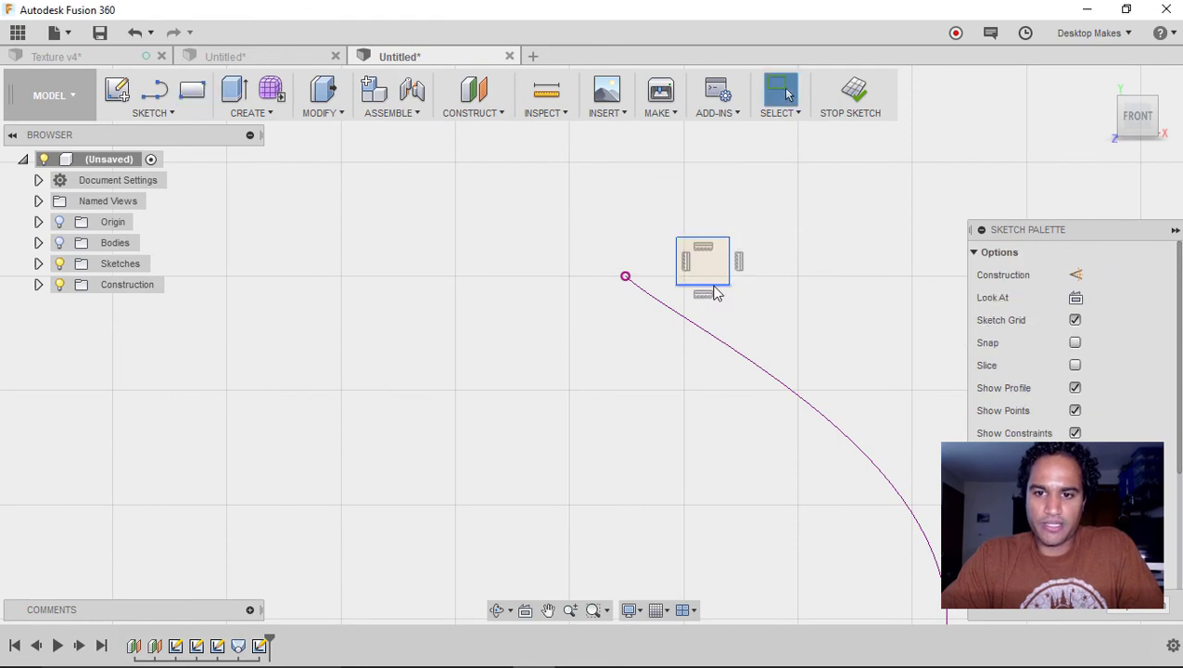
drag(715, 289, 682, 336)
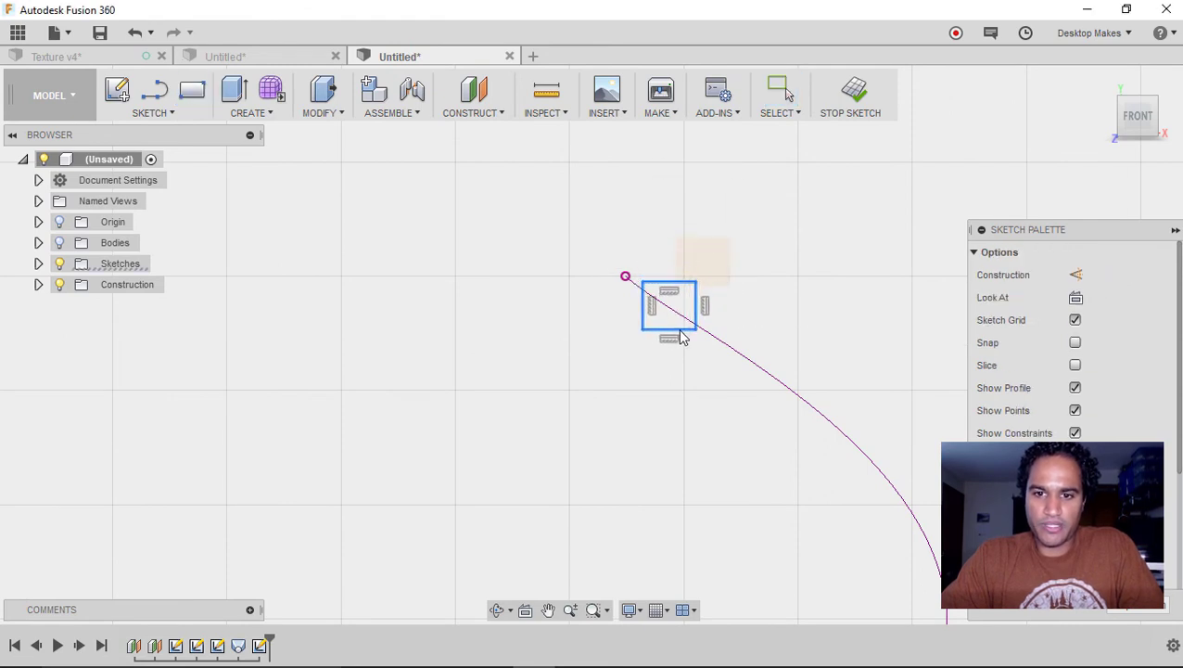
scroll(728, 431, down, 4)
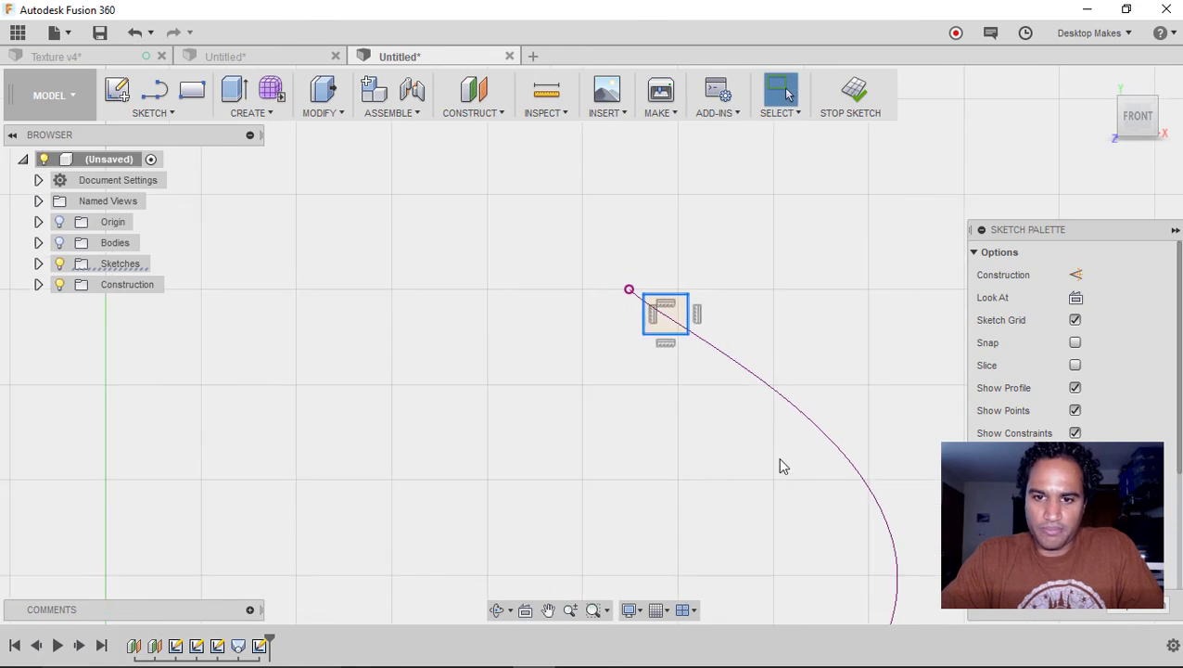
Finish the sketch and start a symmetric extrusion of both parts of the small rectangle.
click(886, 105)
key(e)
click(604, 250)
click(612, 229)
drag(468, 319, 483, 309)
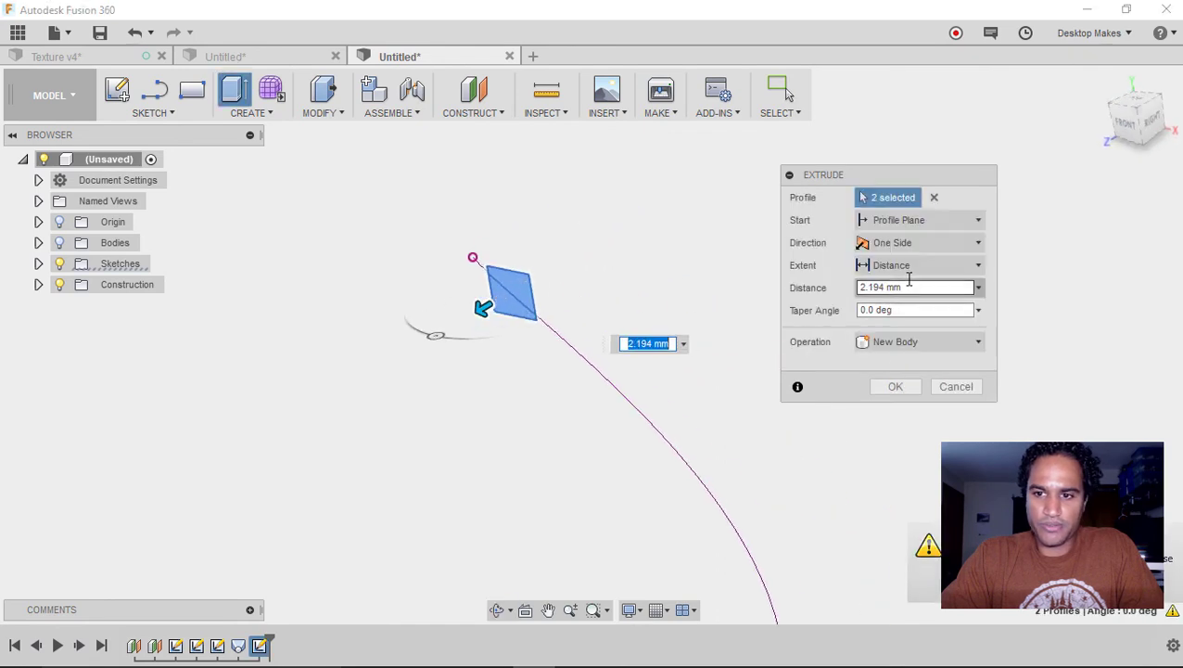
click(914, 245)
click(909, 306)
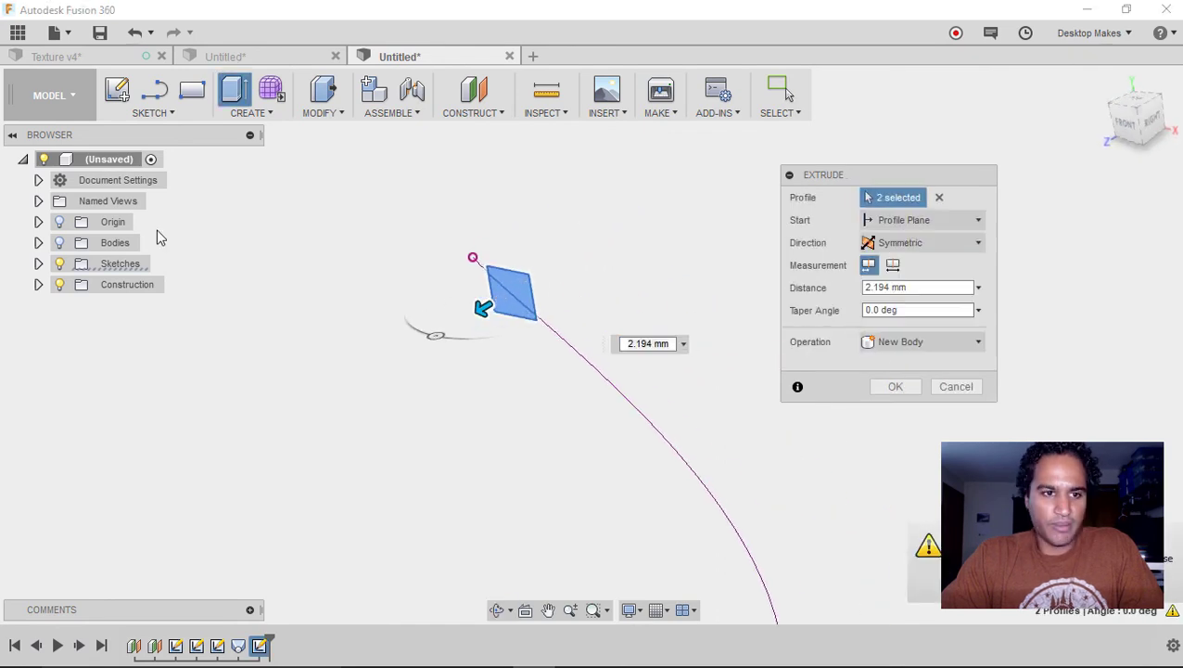
Complete the extrusion as a new body with a 2 mm distance, hiding the lofted body.
click(59, 242)
click(38, 243)
click(889, 343)
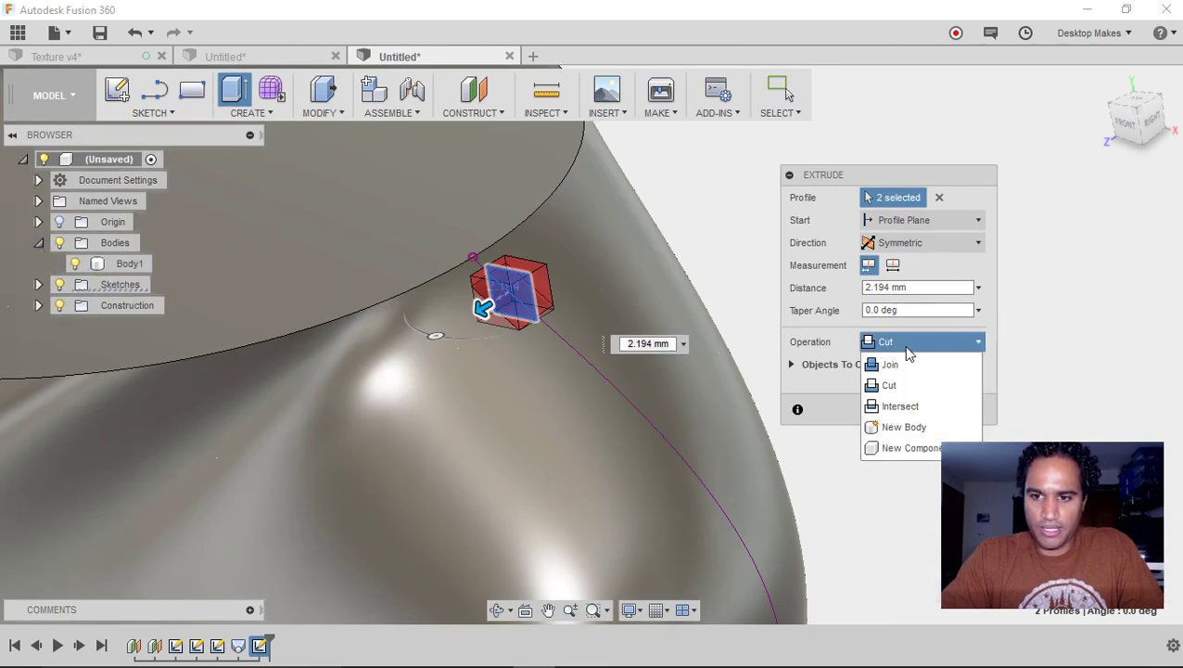
click(889, 428)
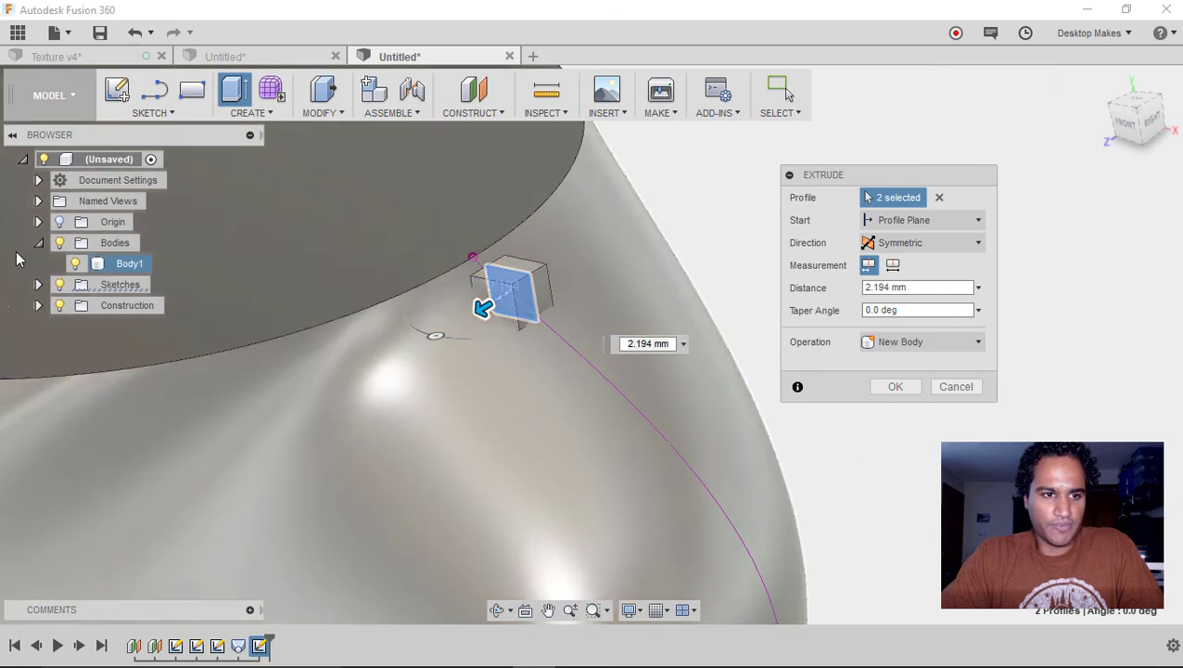
click(73, 263)
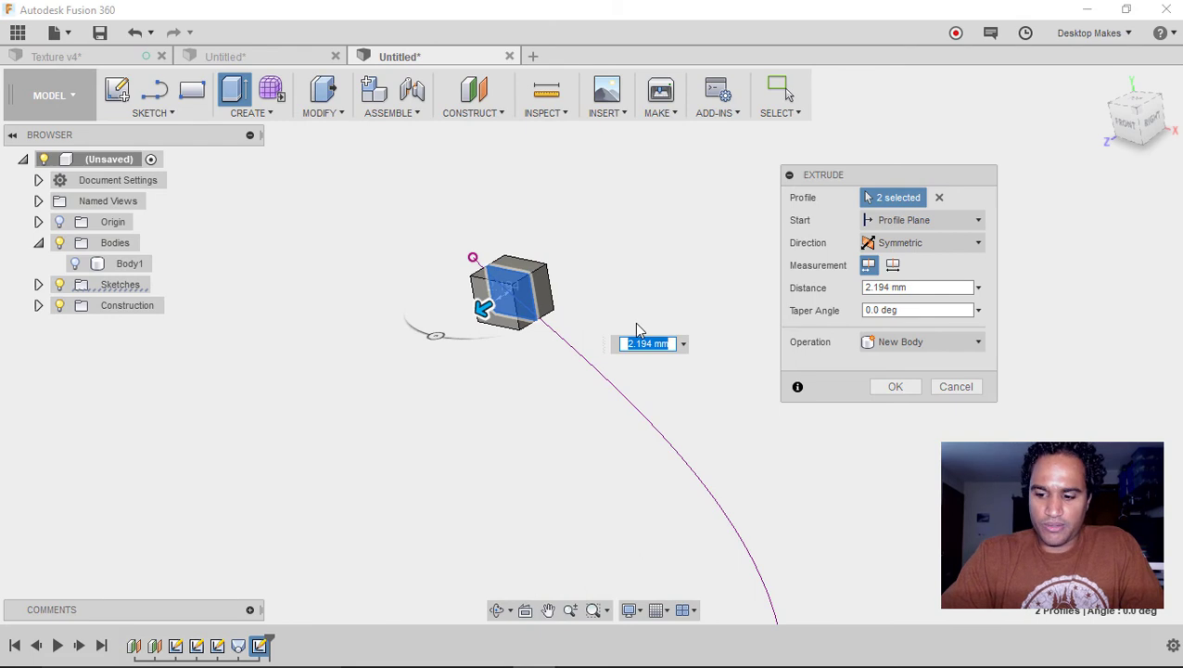
text(2)
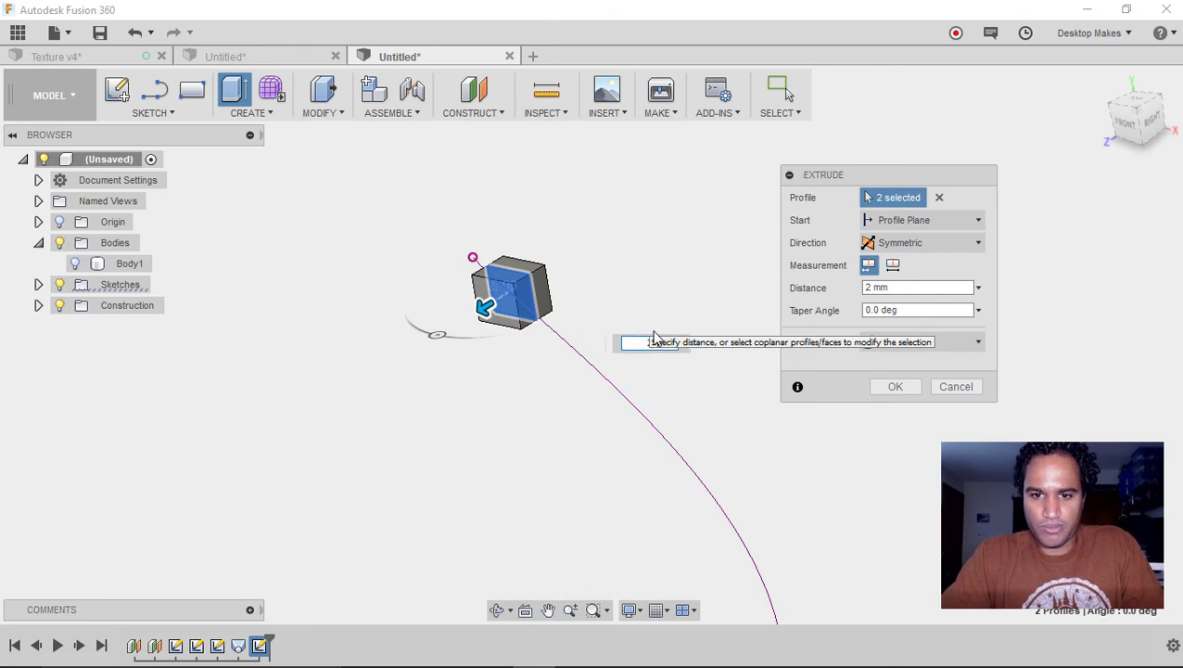
click(896, 387)
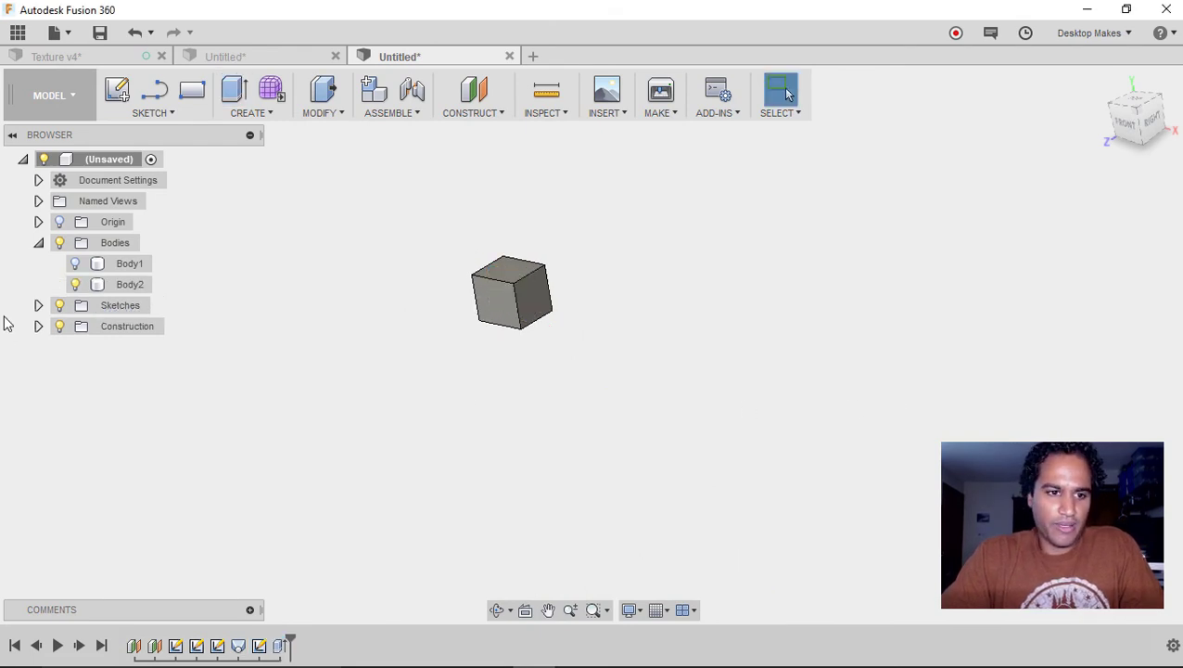
Show the curve's sketch and start a Pattern on Path of the small block body along the curve.
click(38, 306)
click(75, 388)
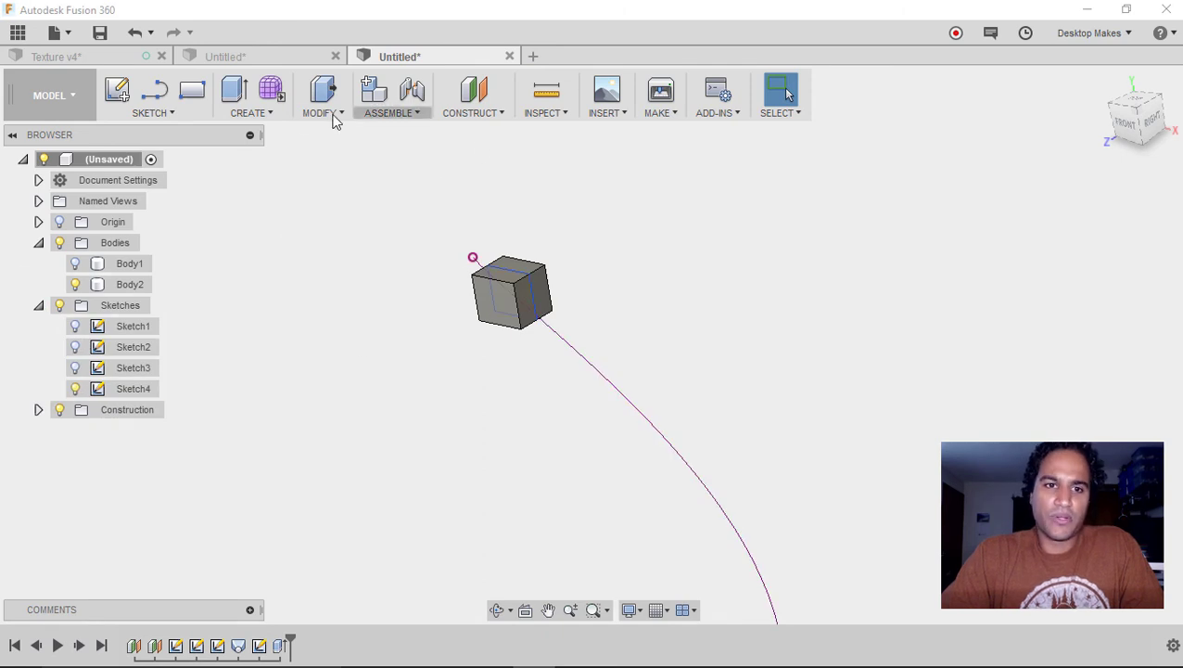
click(251, 115)
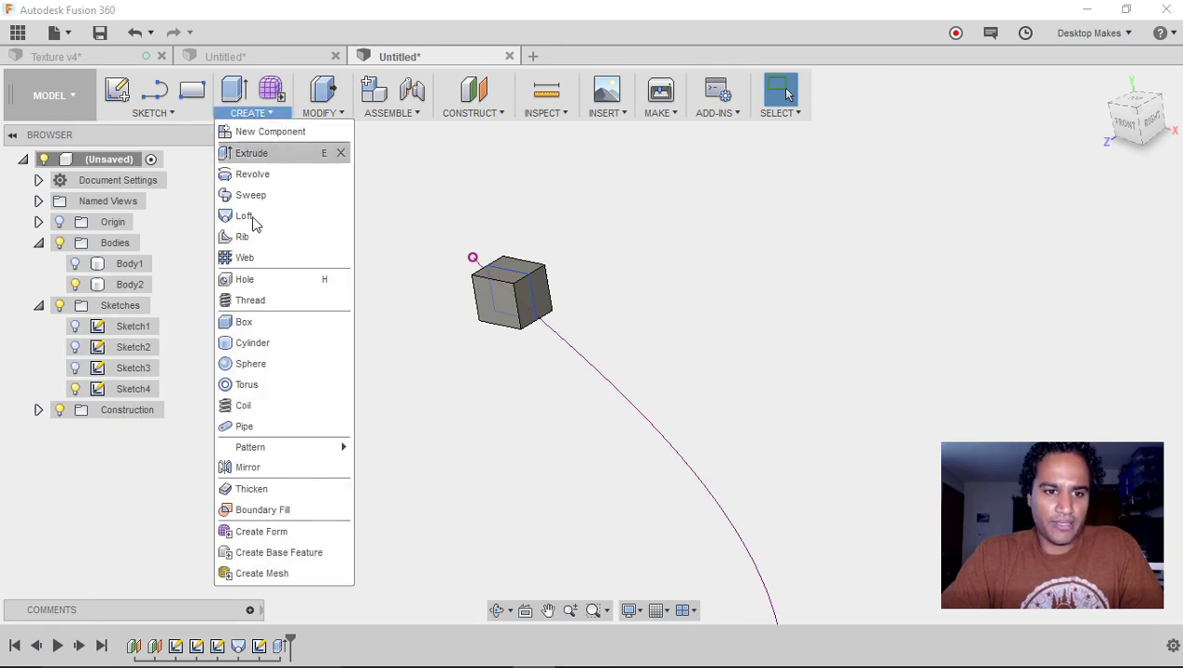
mouse_move(261, 449)
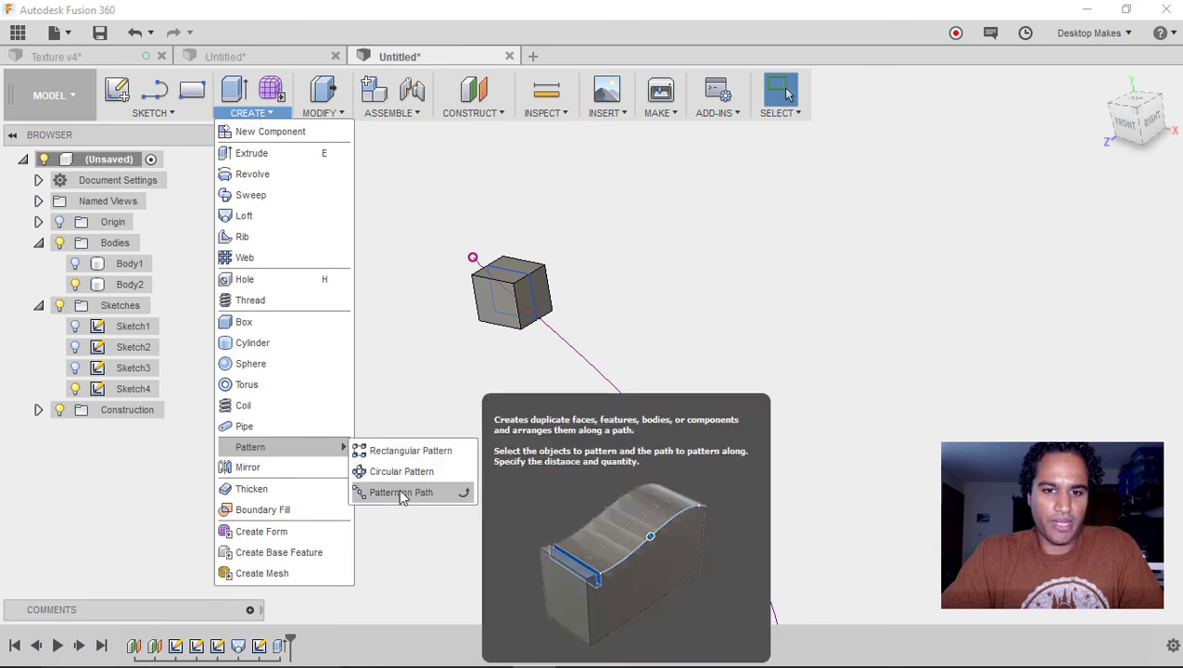
click(401, 493)
click(508, 283)
shift+middle_drag(691, 352, 742, 313)
click(891, 245)
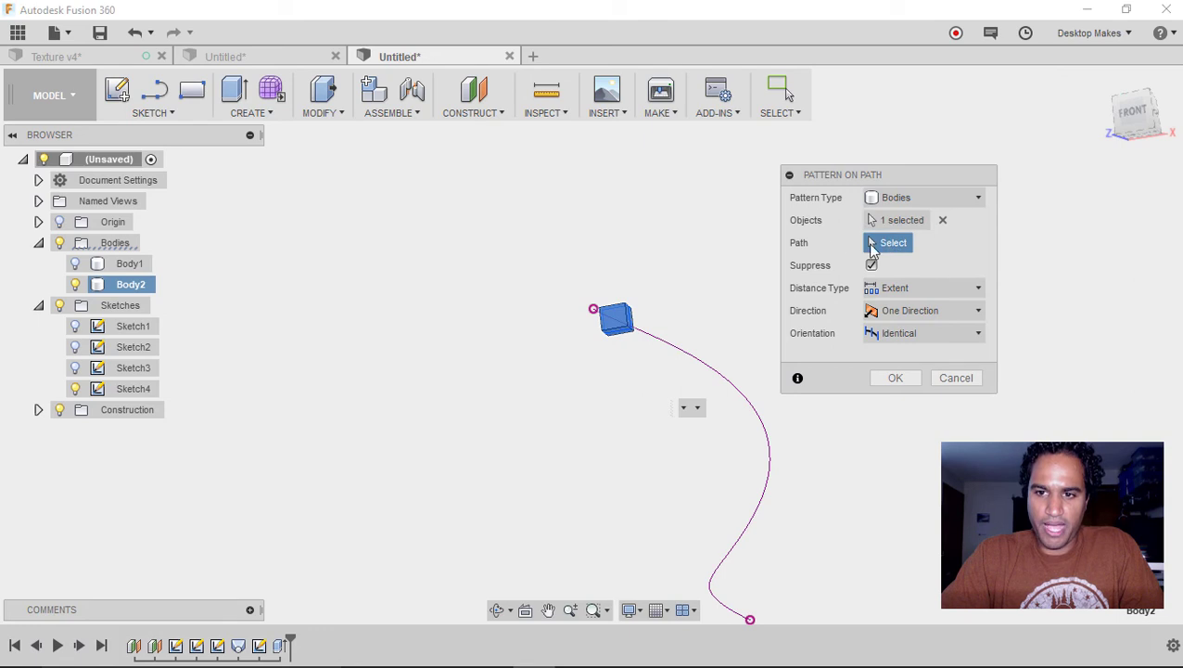
click(687, 360)
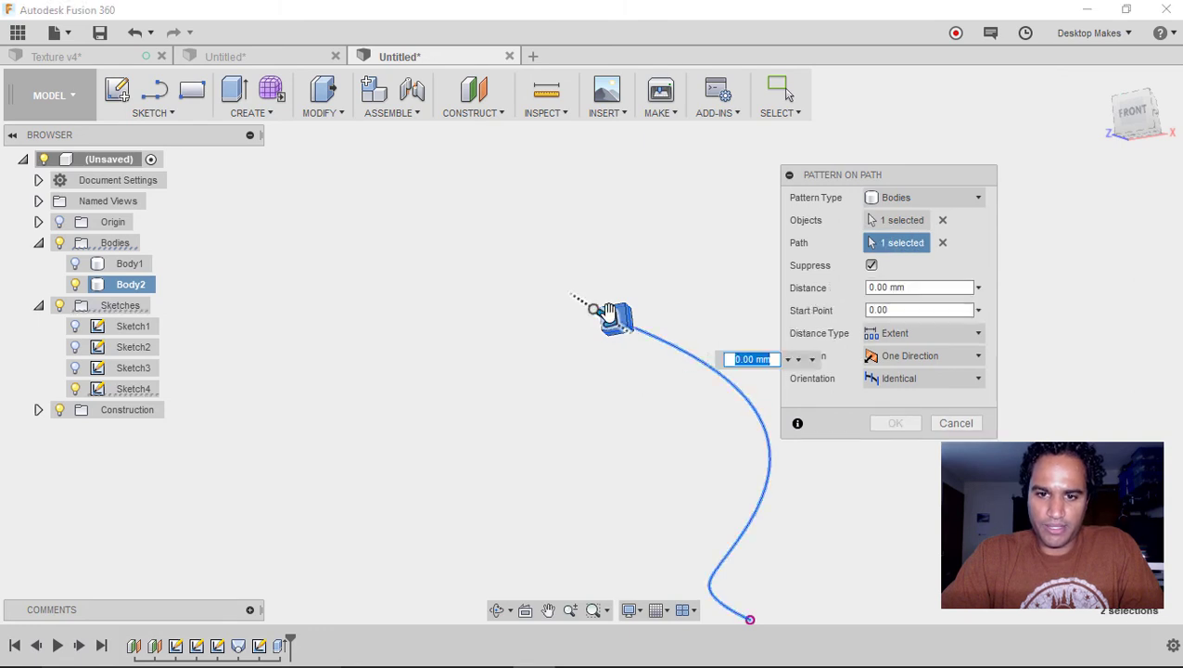
Complete the path pattern with a distance of about 69.7 mm and a quantity of 10.
drag(744, 584, 709, 601)
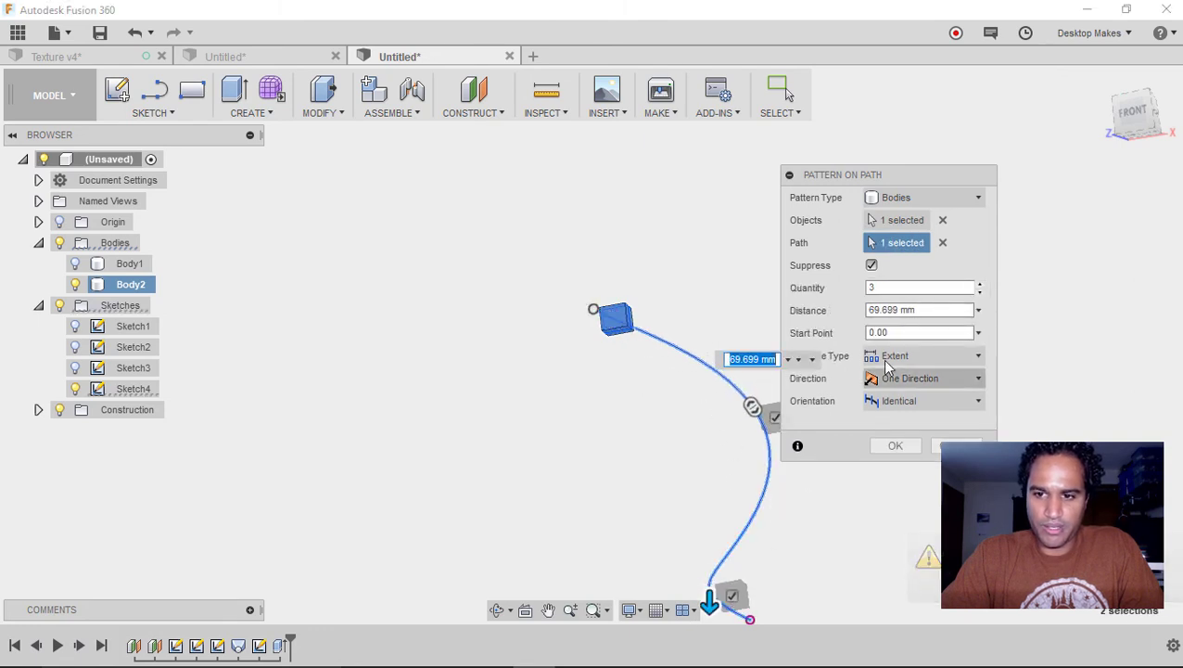
click(913, 289)
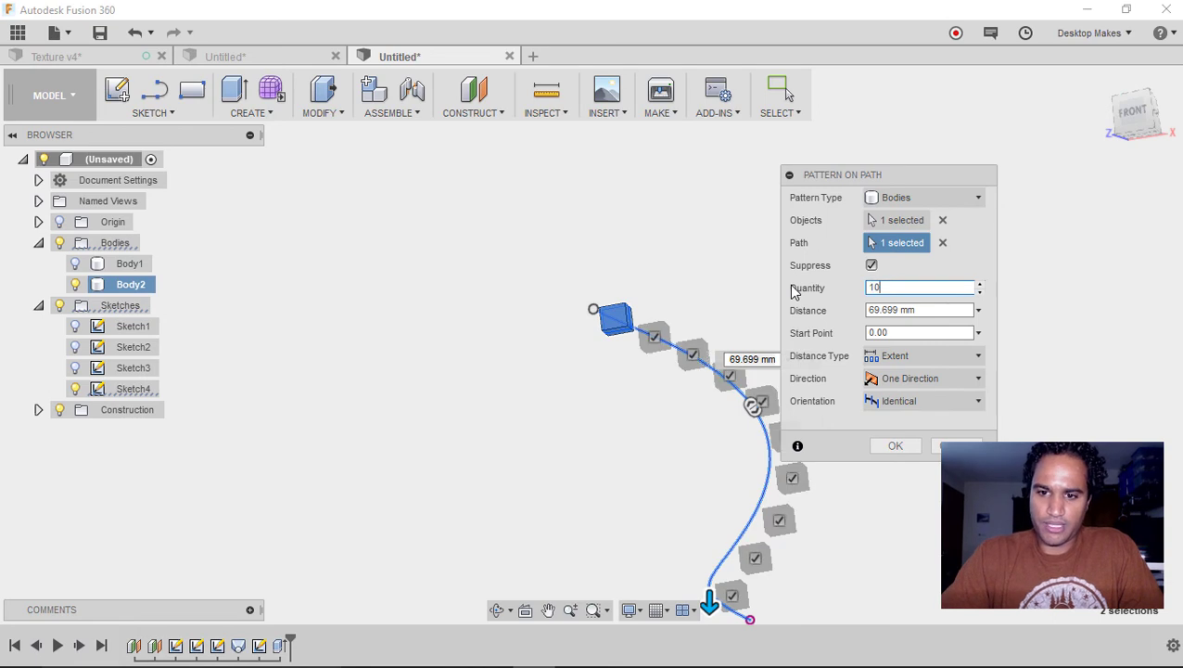
click(885, 449)
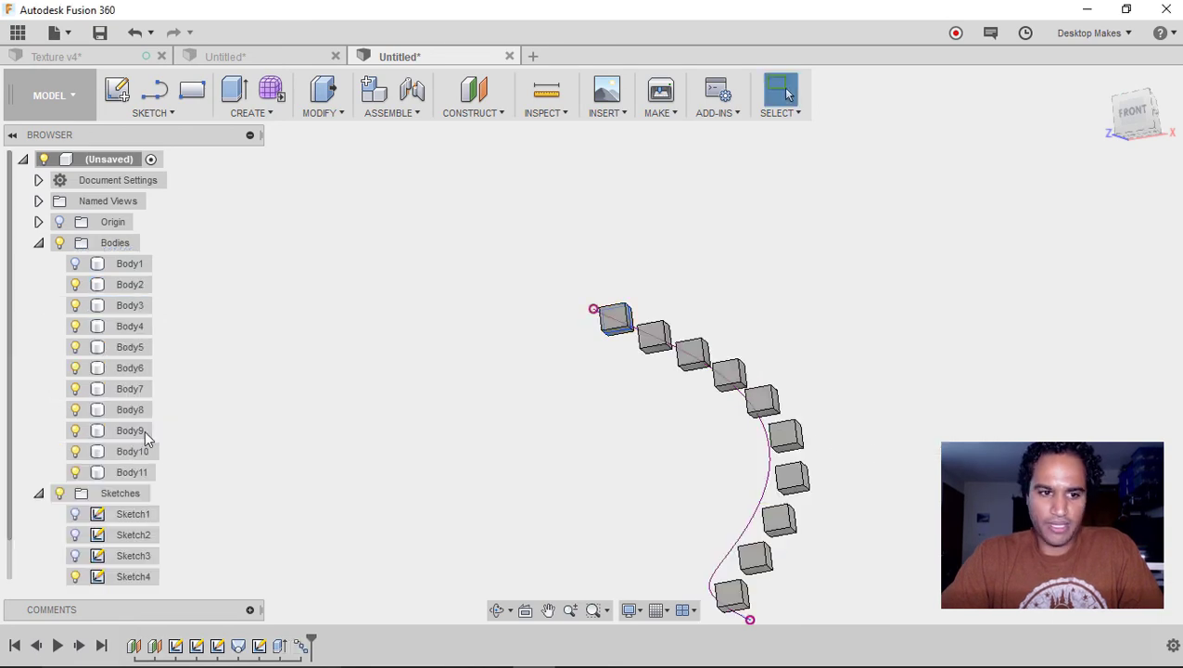
Show the lofted body and change the block pattern's orientation to Path Direction.
click(76, 264)
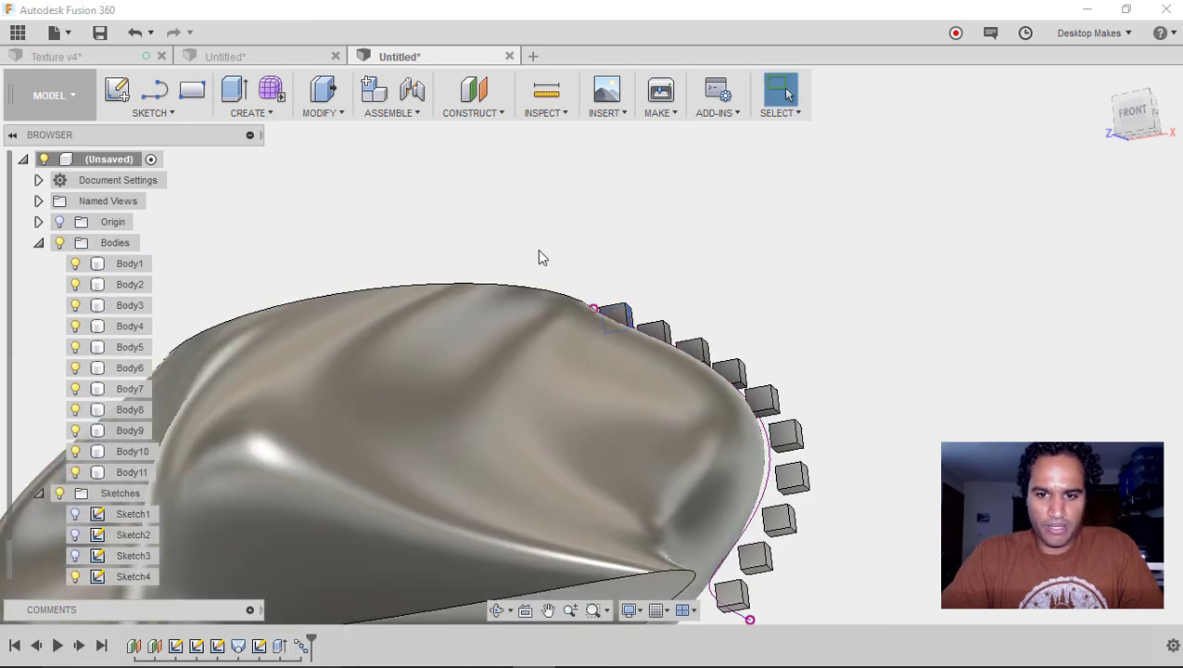
scroll(534, 248, down, 3)
shift+middle_drag(882, 329, 605, 374)
double_click(301, 645)
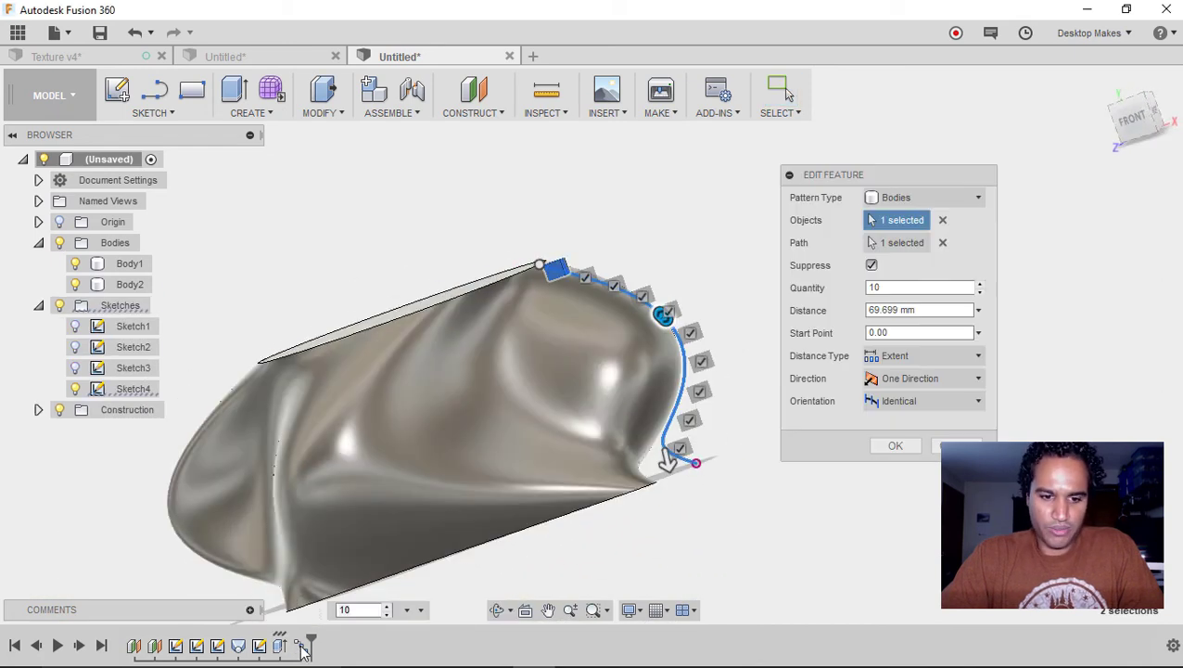
click(969, 402)
click(939, 447)
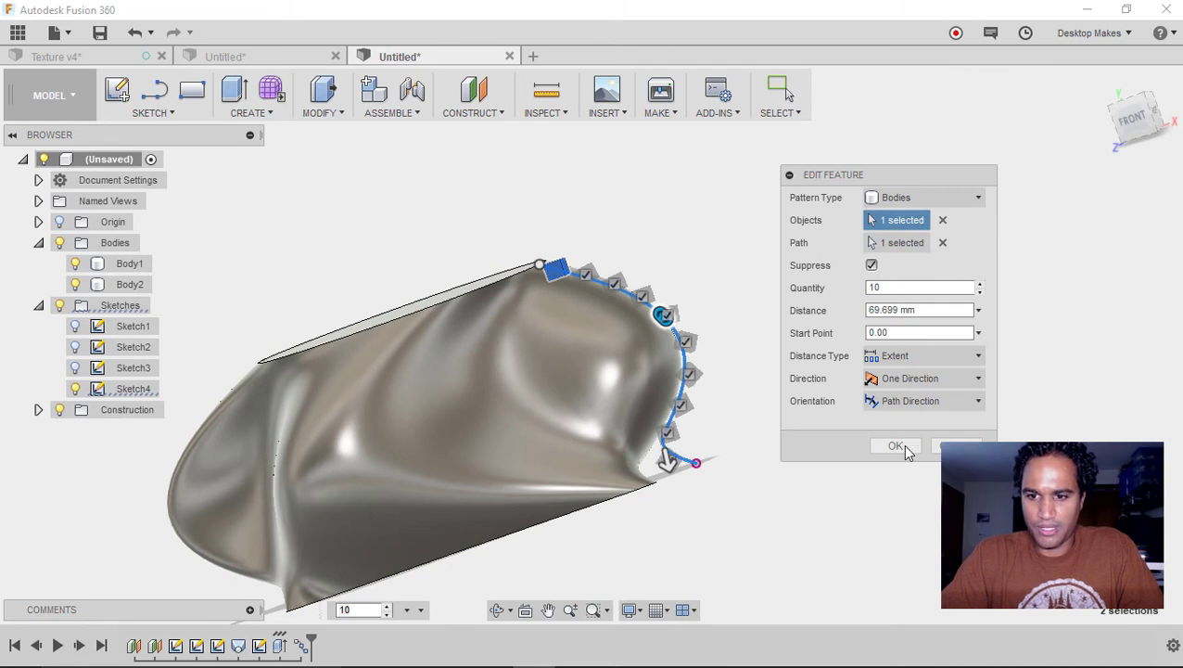
click(896, 447)
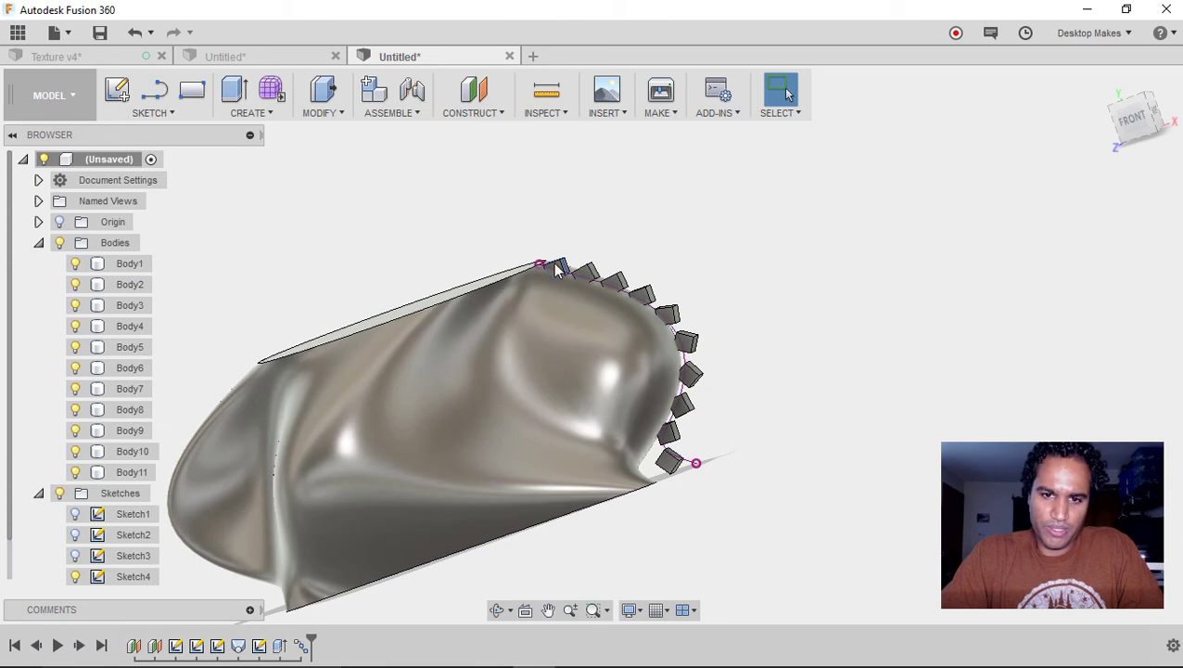
Edit the block's sketch to move the rectangle further into the lofted body, and finish the sketch.
scroll(554, 269, up, 5)
double_click(259, 646)
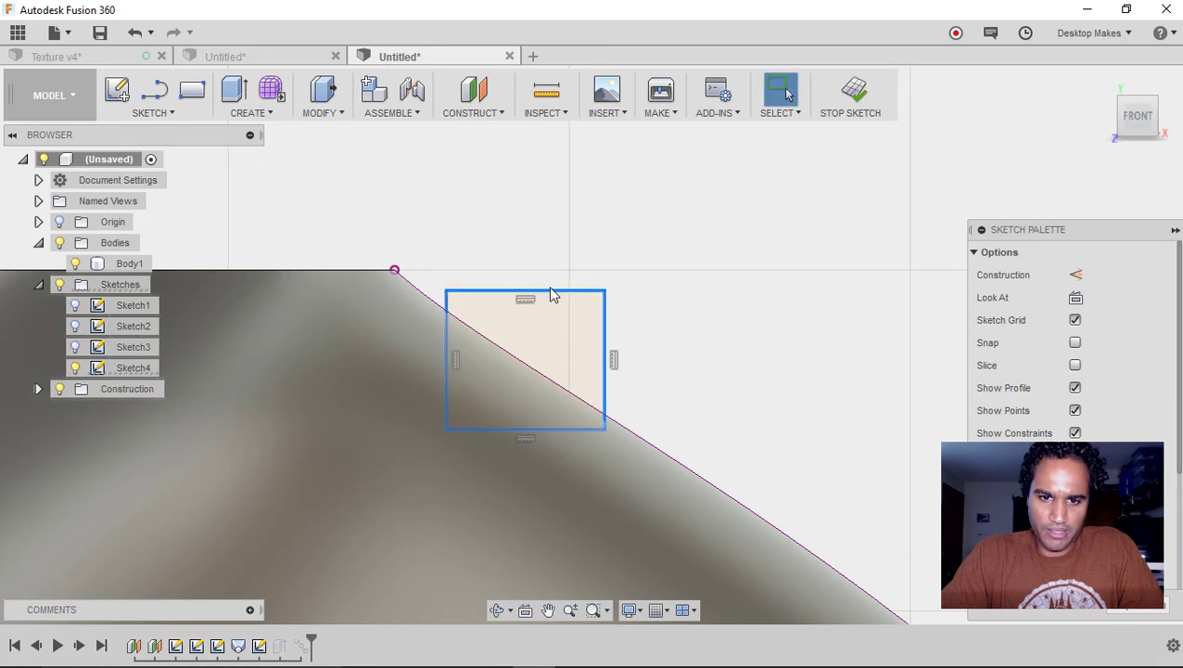
drag(557, 297, 480, 305)
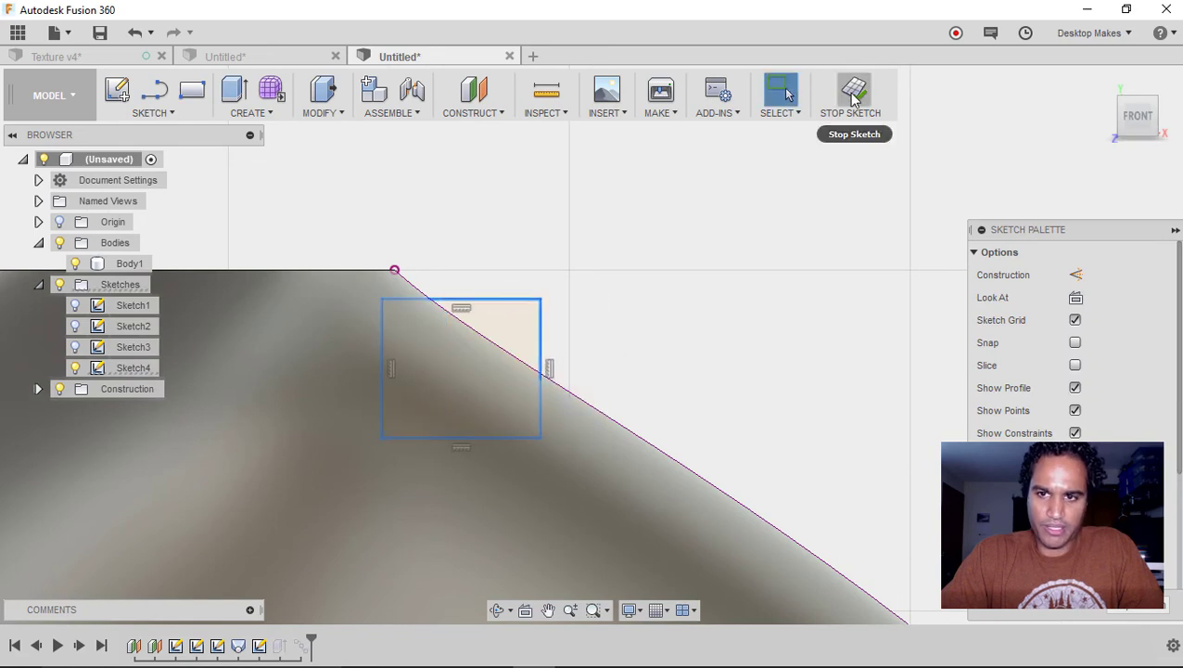
click(850, 92)
Circular-pattern the ten block bodies around the lofted body's circular top edge with a full type and a quantity of 10.
shift+middle_drag(805, 231, 1017, 430)
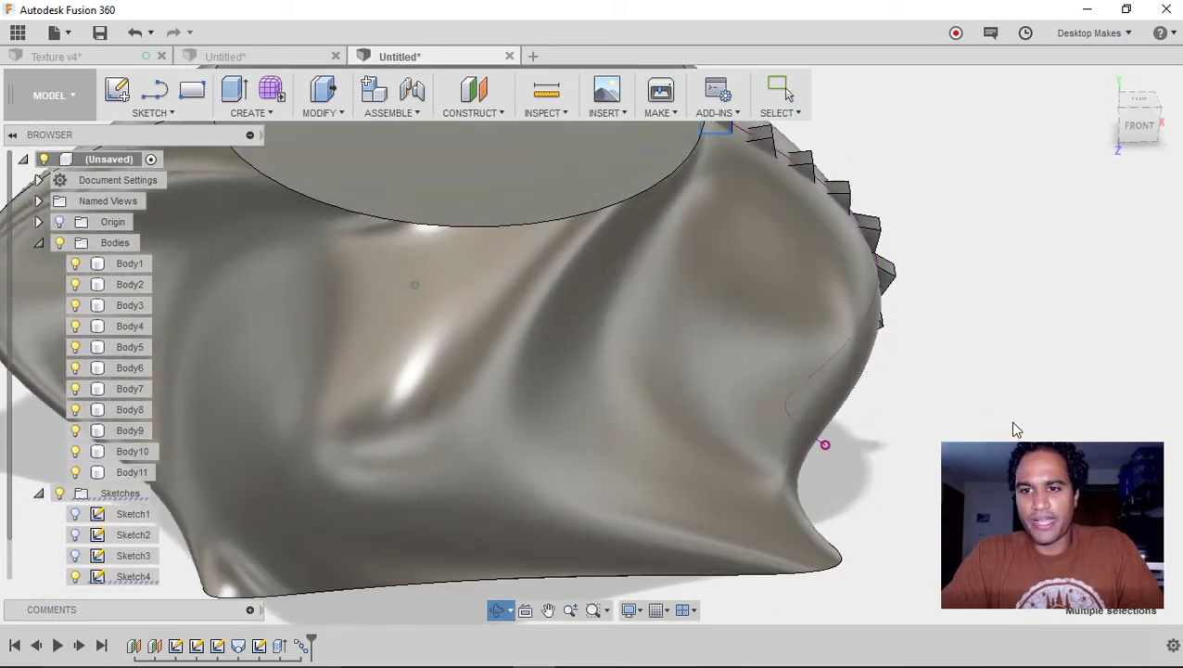
scroll(935, 258, down, 5)
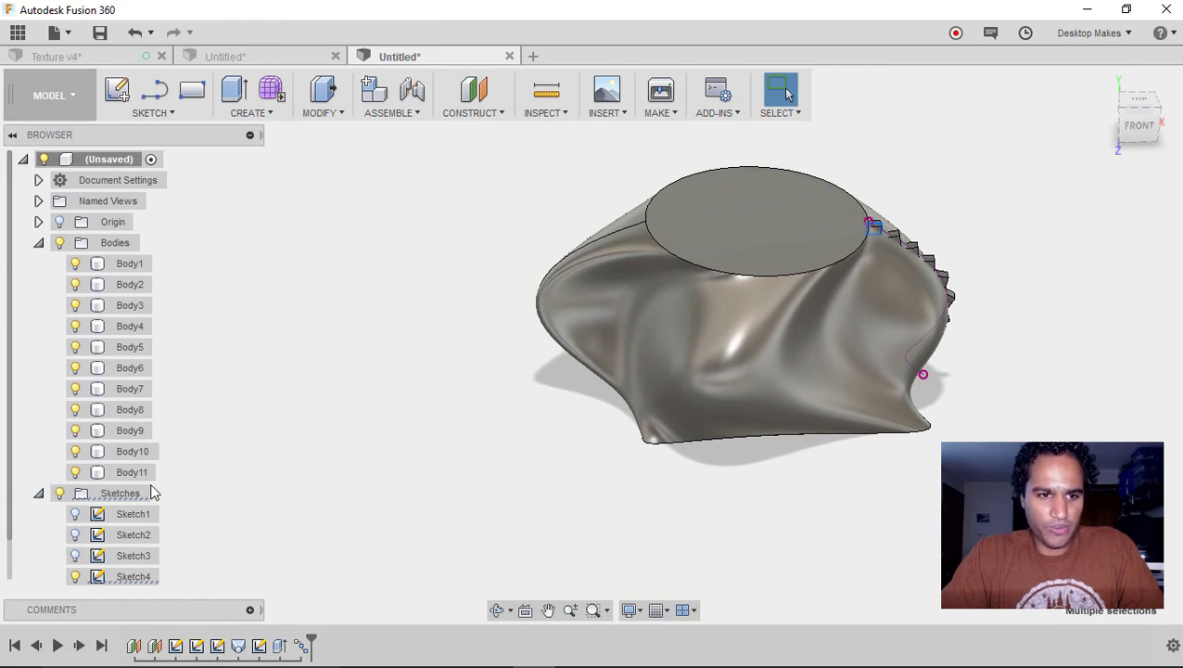
click(254, 113)
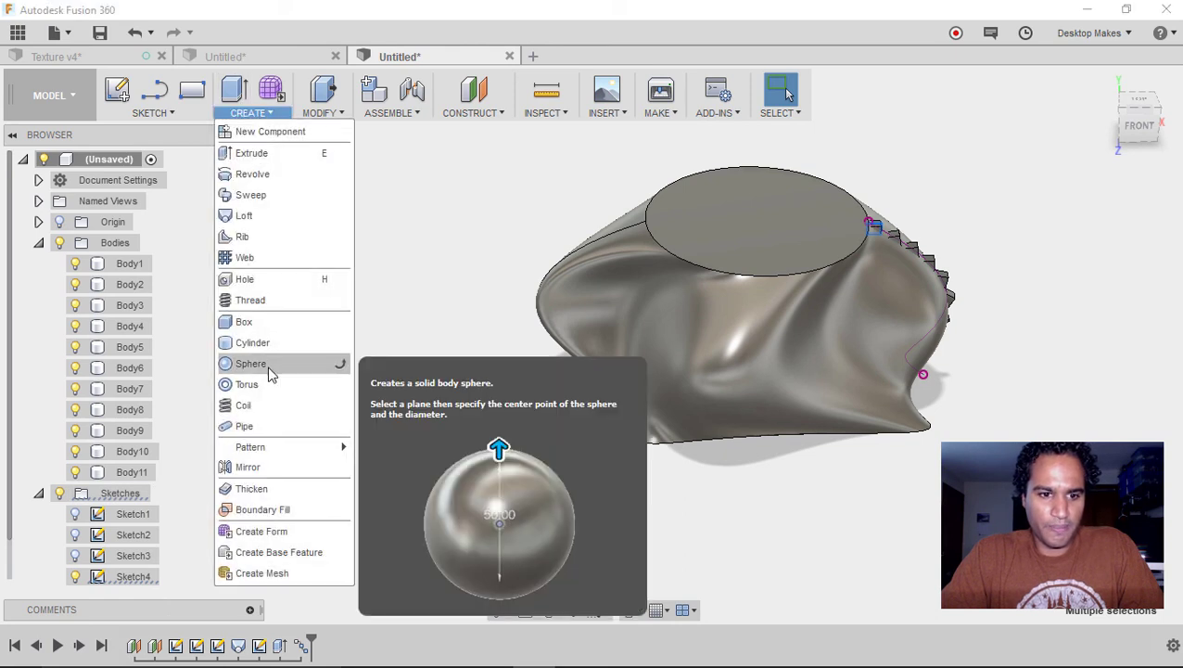
mouse_move(279, 449)
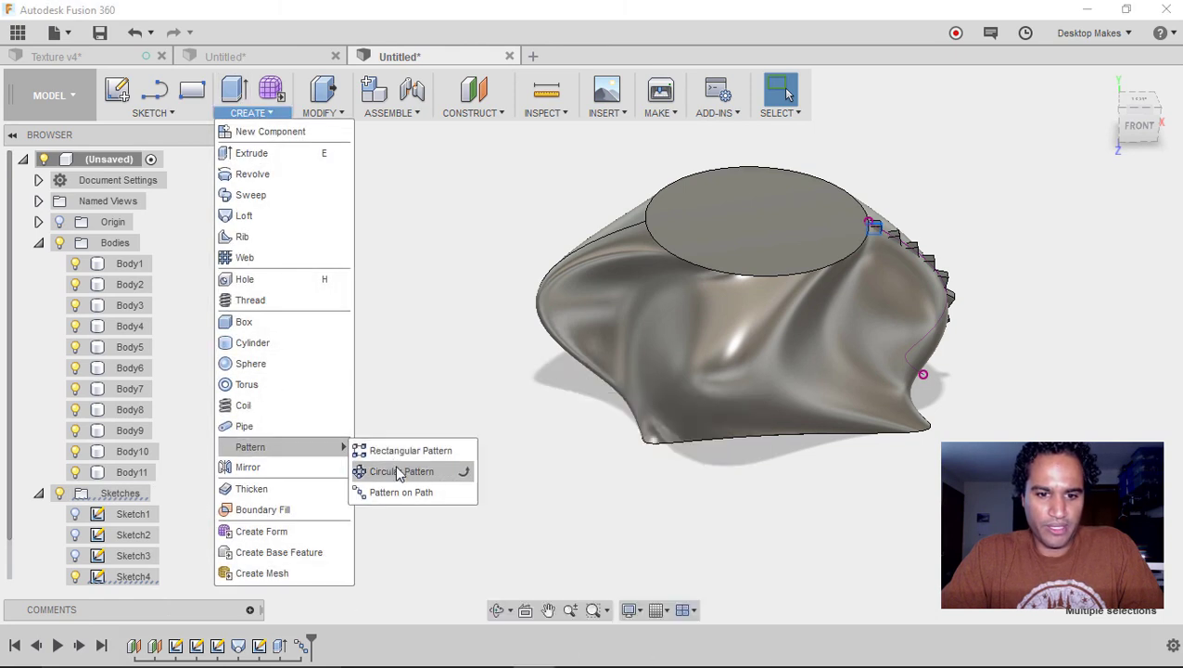
click(401, 472)
click(95, 264)
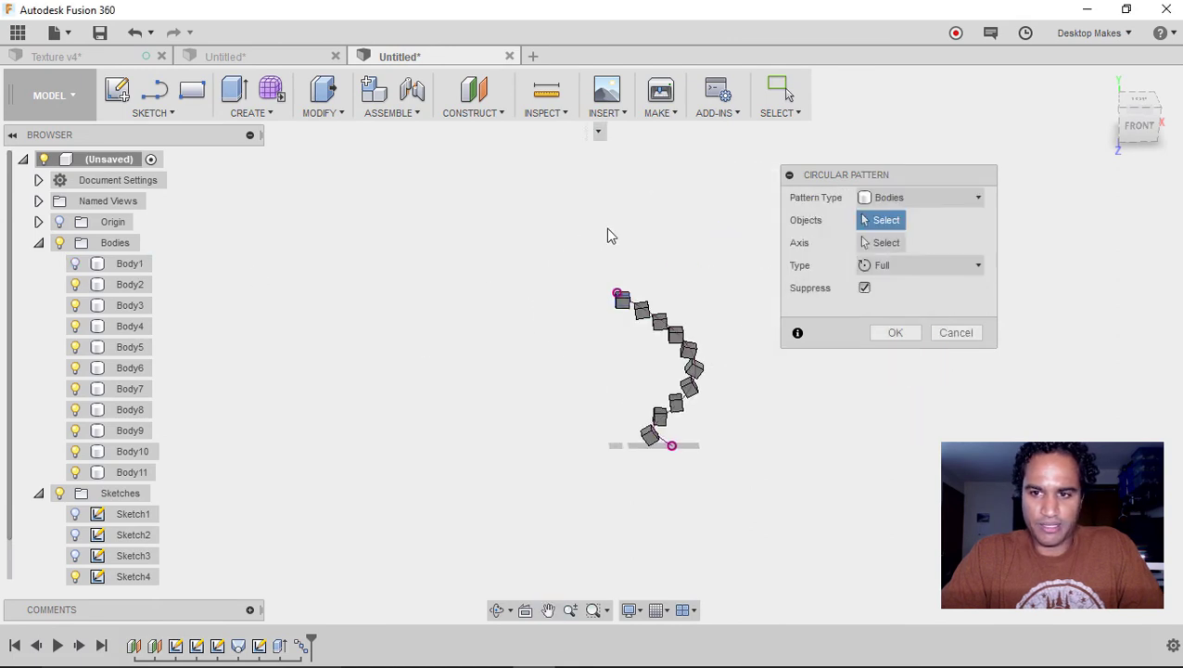
drag(566, 224, 723, 482)
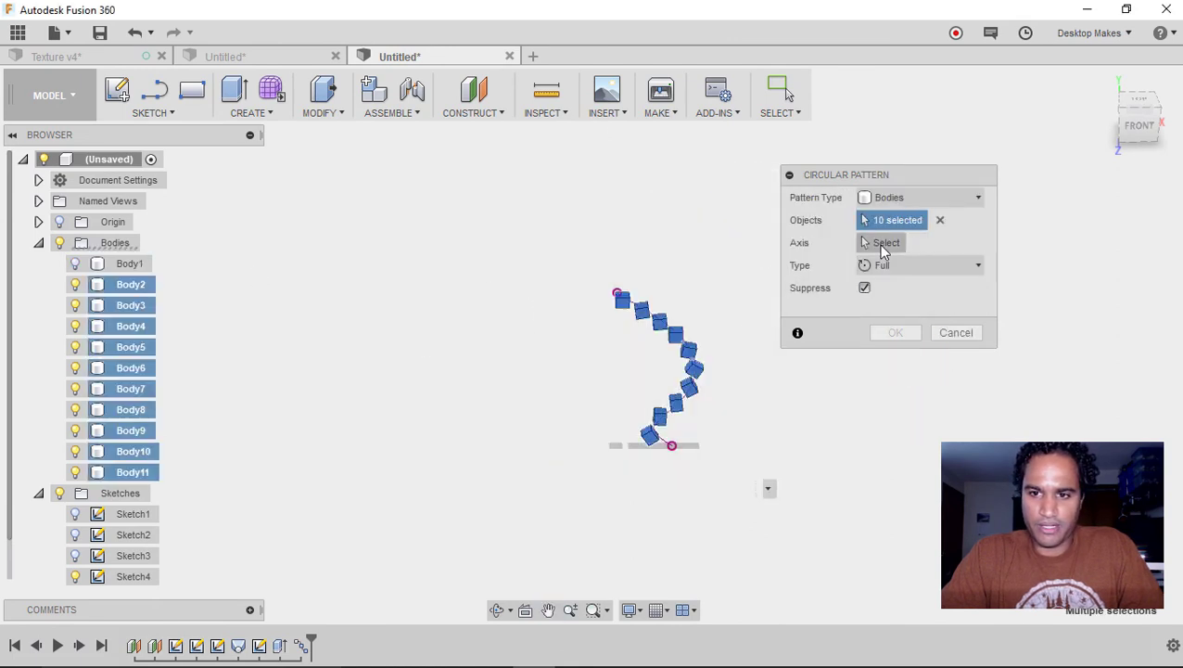
click(876, 245)
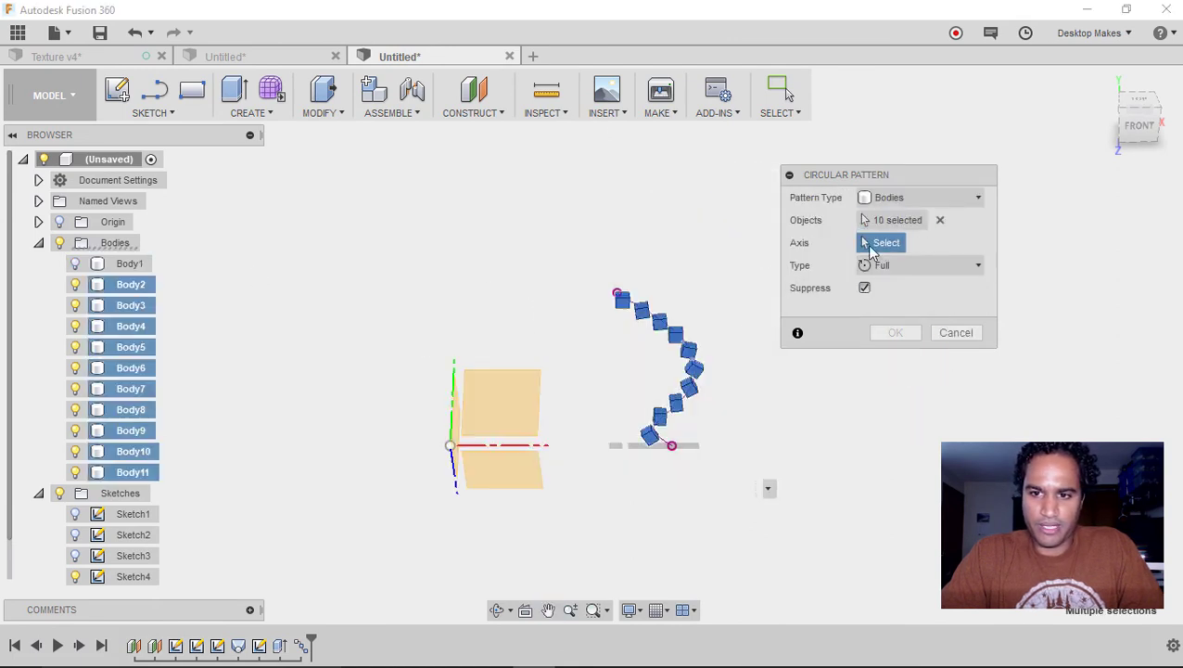
click(75, 263)
click(498, 344)
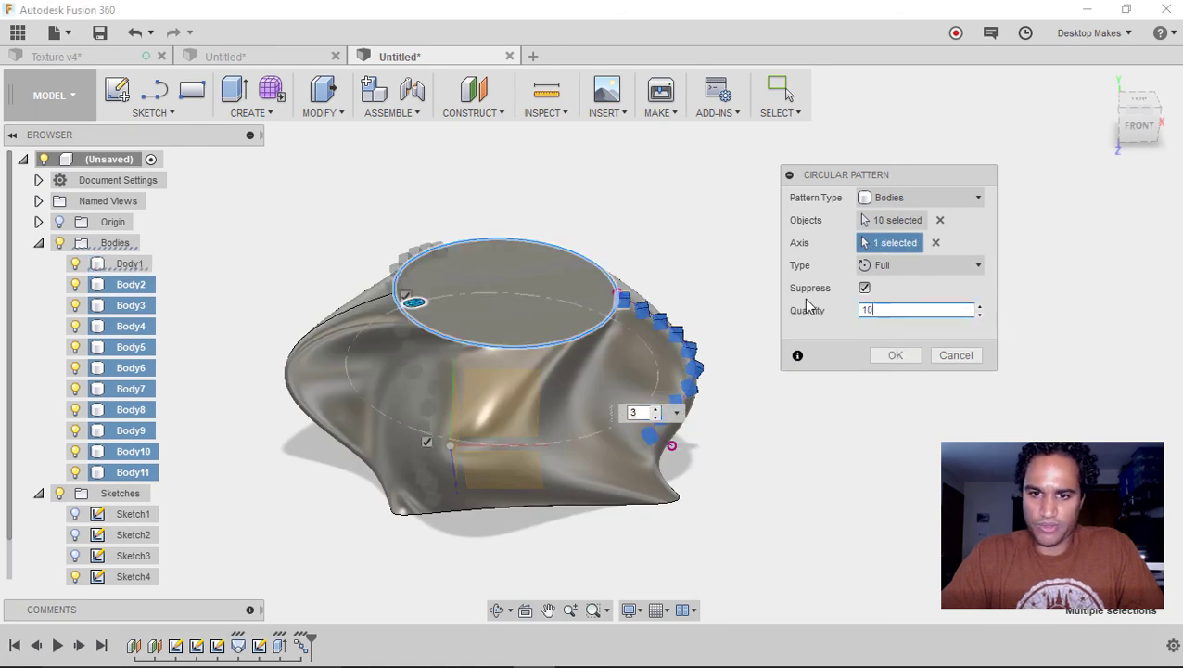
click(895, 355)
Examine from several sides how the circularly patterned block columns sit against the irregular lofted surface.
shift+middle_drag(850, 436, 578, 267)
scroll(577, 266, up, 3)
scroll(871, 387, down, 2)
scroll(974, 353, down, 2)
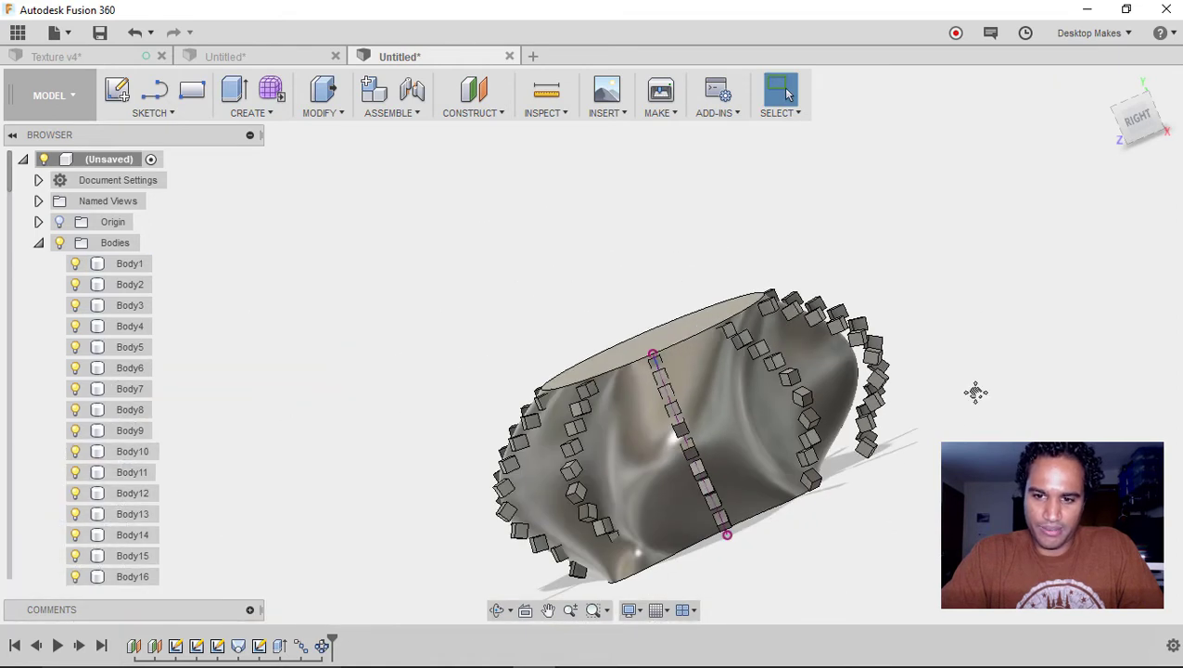
middle_drag(967, 415, 939, 341)
shift+middle_drag(803, 409, 796, 229)
click(664, 217)
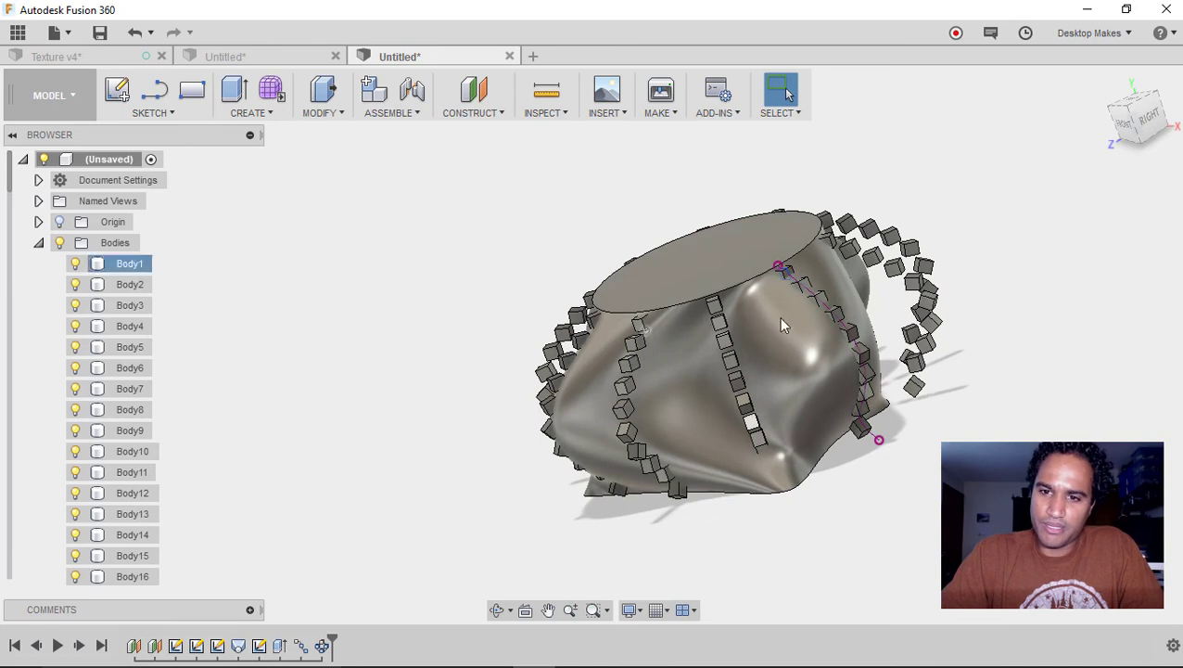
shift+middle_drag(1038, 390, 956, 371)
scroll(969, 377, up, 4)
mouse_move(975, 415)
shift+middle_down()
mouse_move(980, 356)
mouse_move(964, 402)
shift+middle_up()
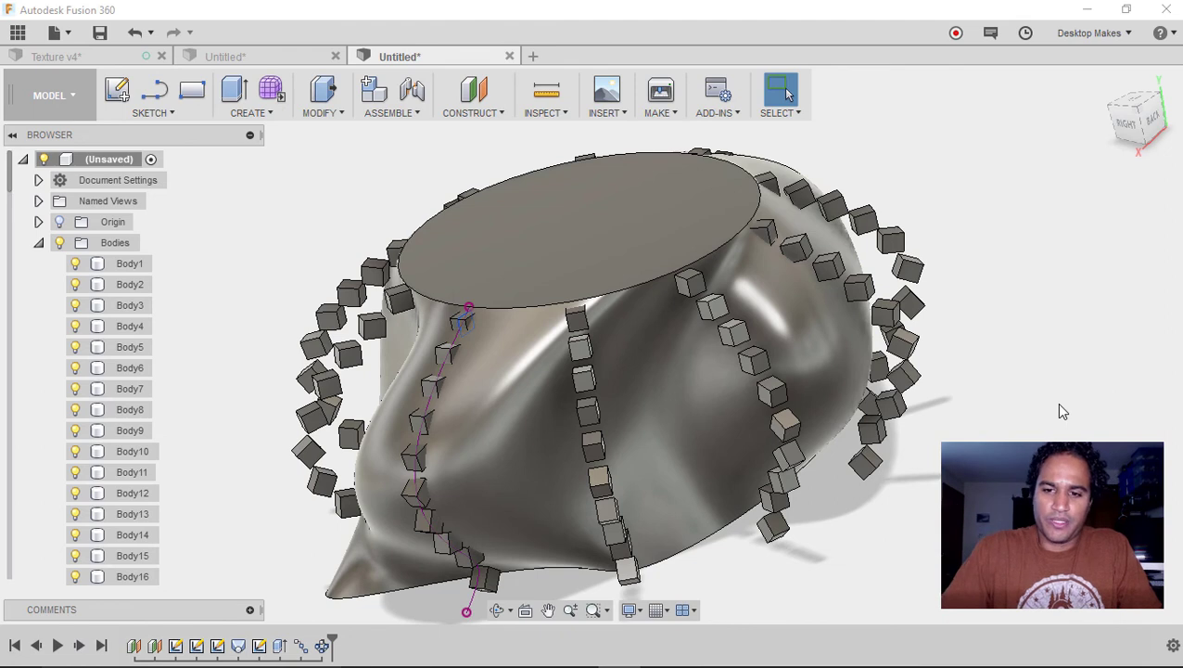
shift+middle_drag(1046, 417, 974, 399)
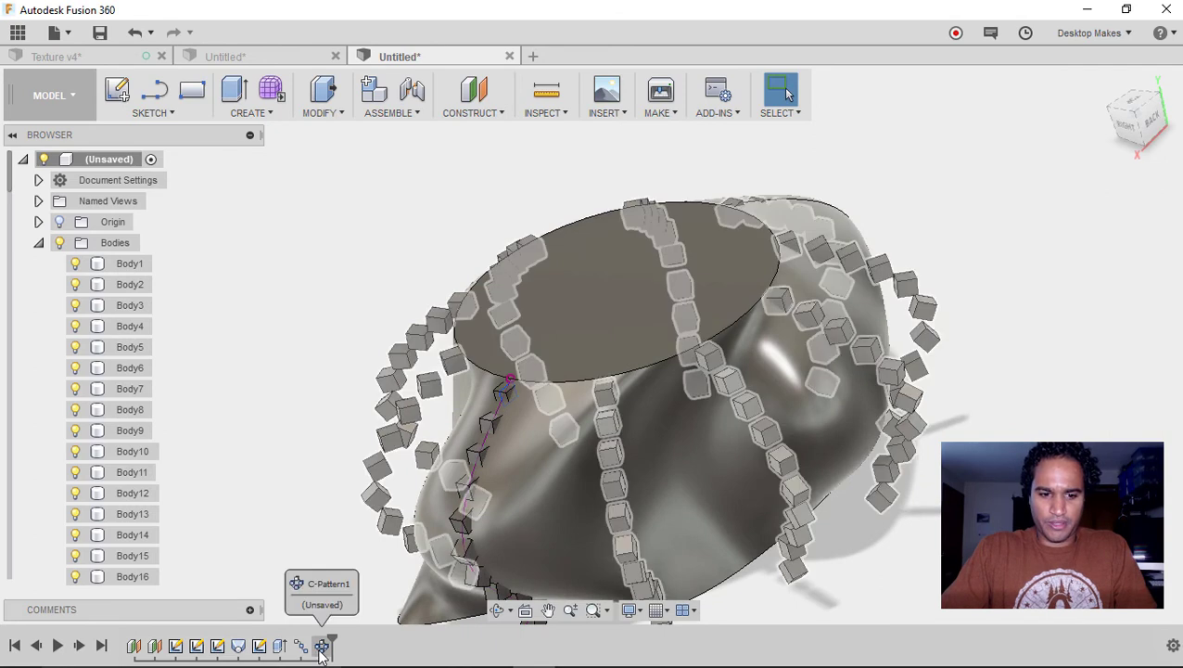
Delete the circular pattern, the path pattern and the block's extrusion, leaving only the lofted body and its sketches.
click(321, 648)
key(Delete)
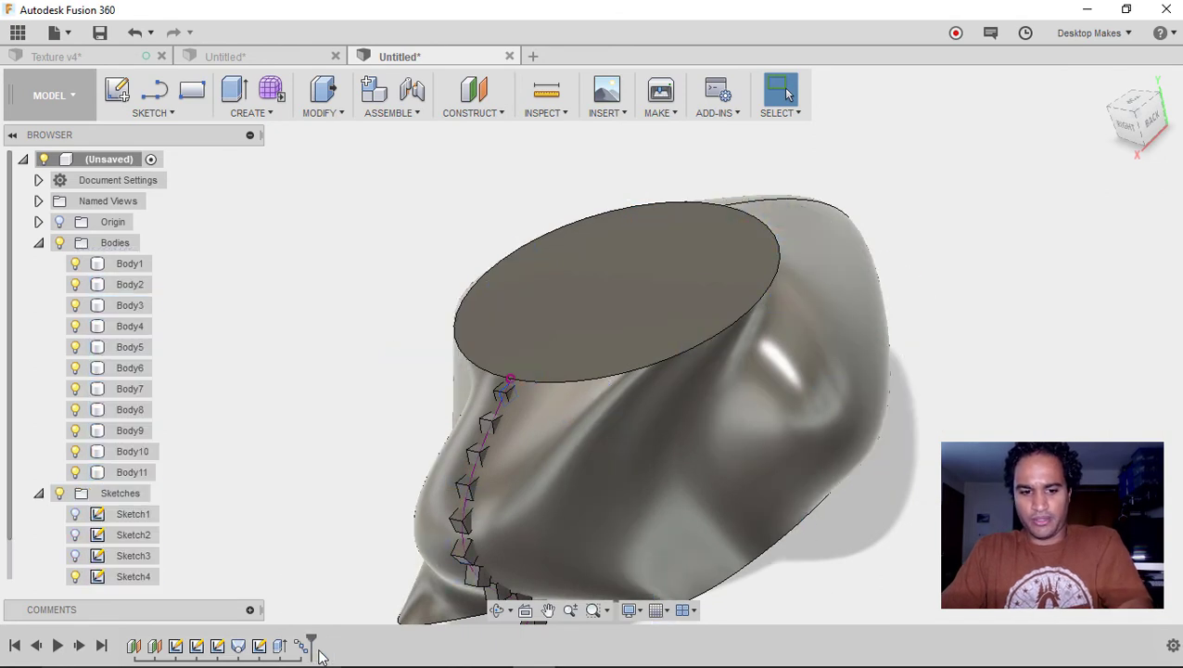
click(298, 646)
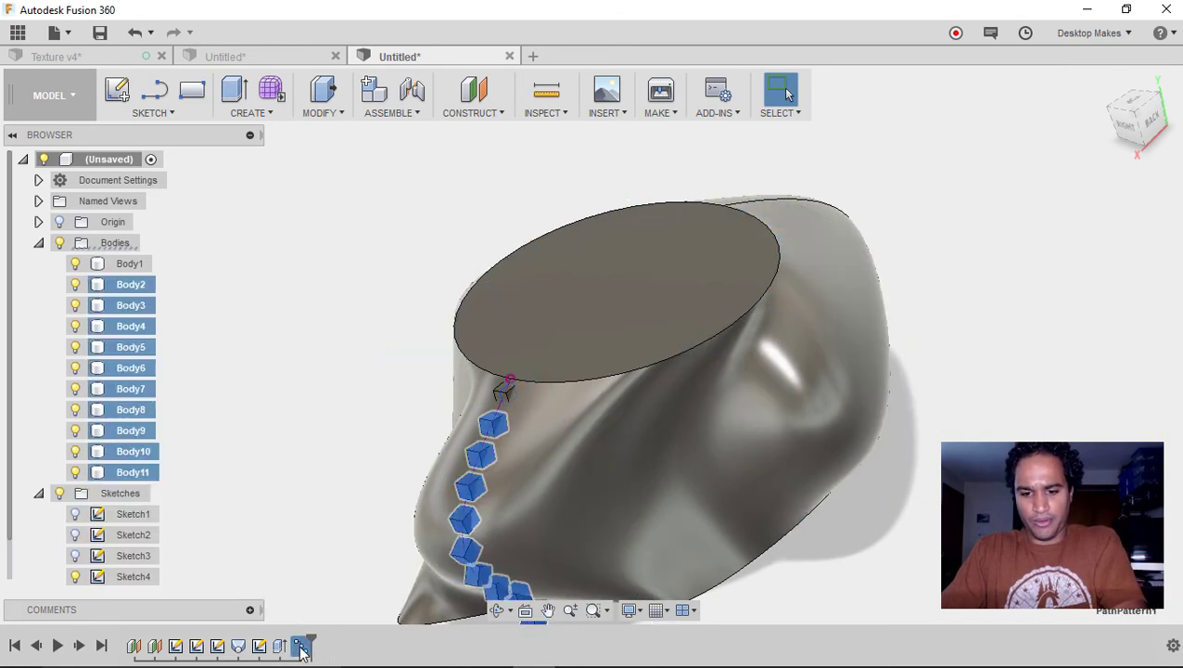
key(Delete)
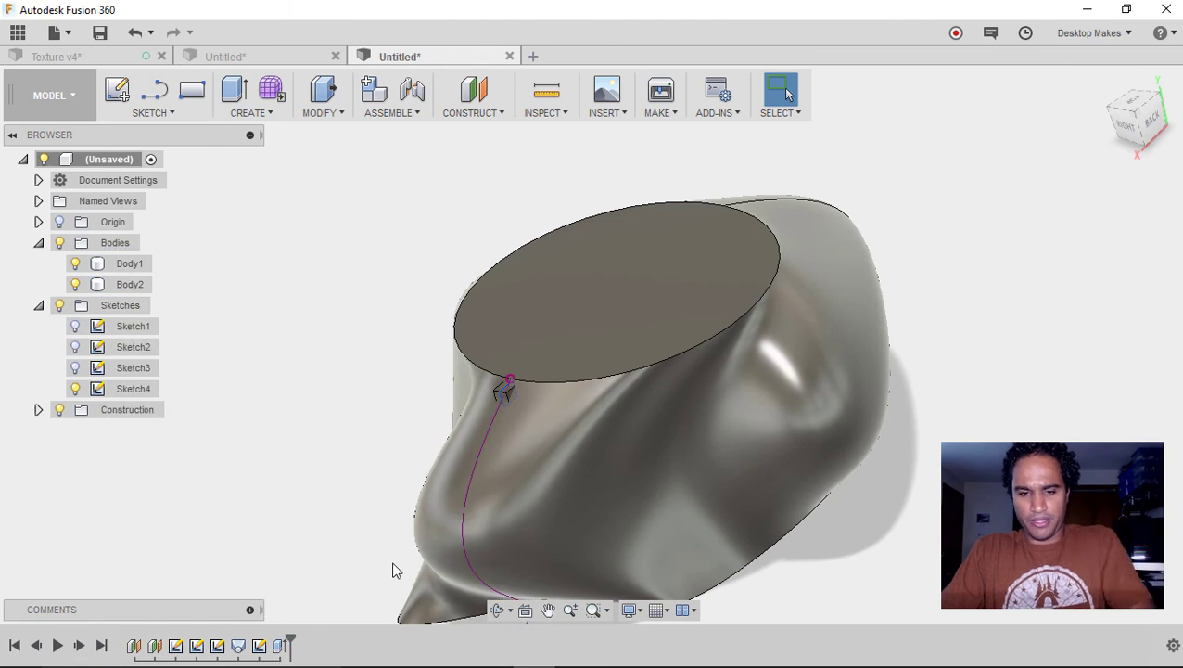
click(277, 650)
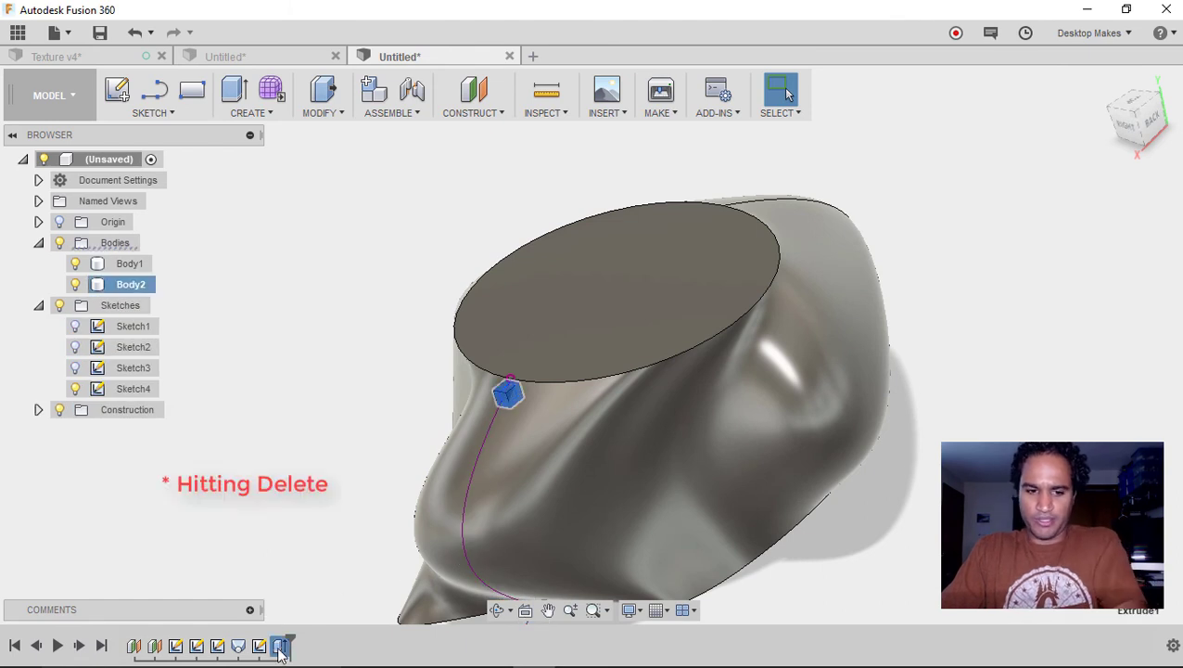
key(Delete)
shift+middle_drag(318, 314, 287, 433)
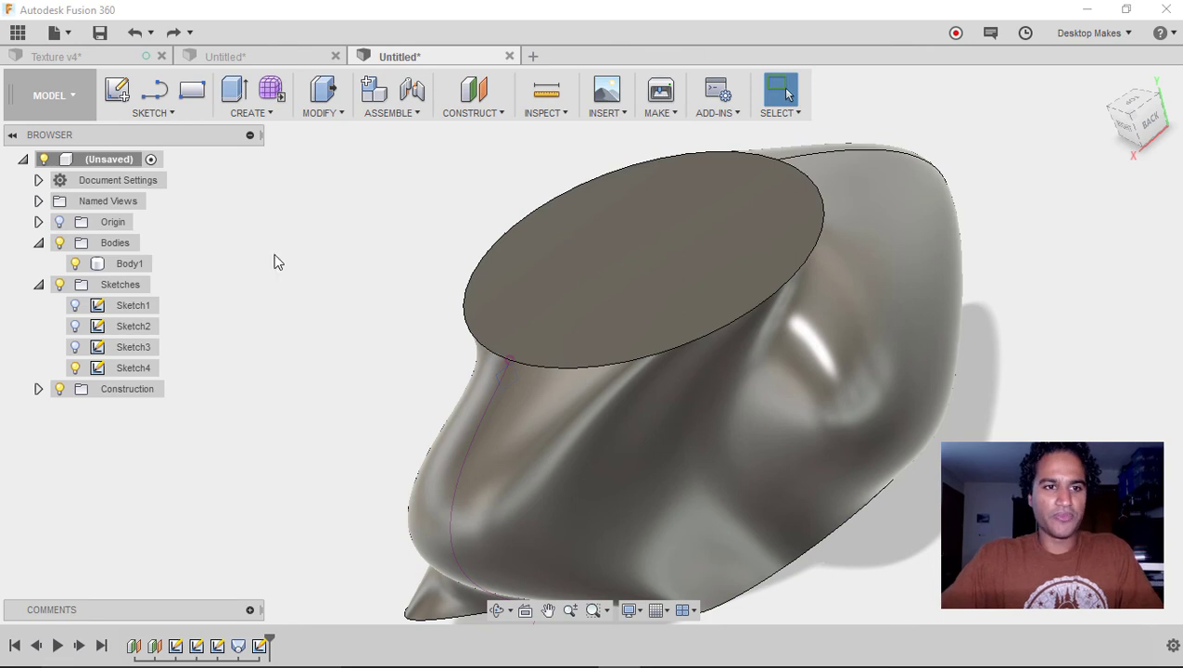
Sketch on the circular top face a vertical construction line from the circle's center out past the body's outline.
click(117, 92)
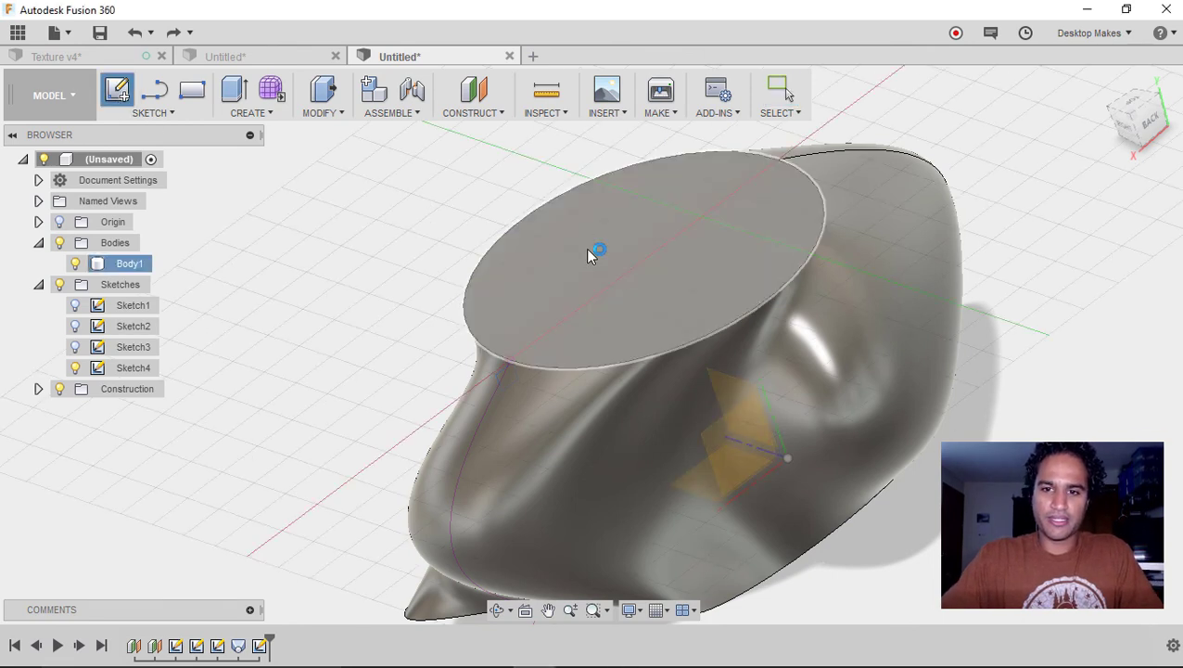
click(585, 241)
key(l)
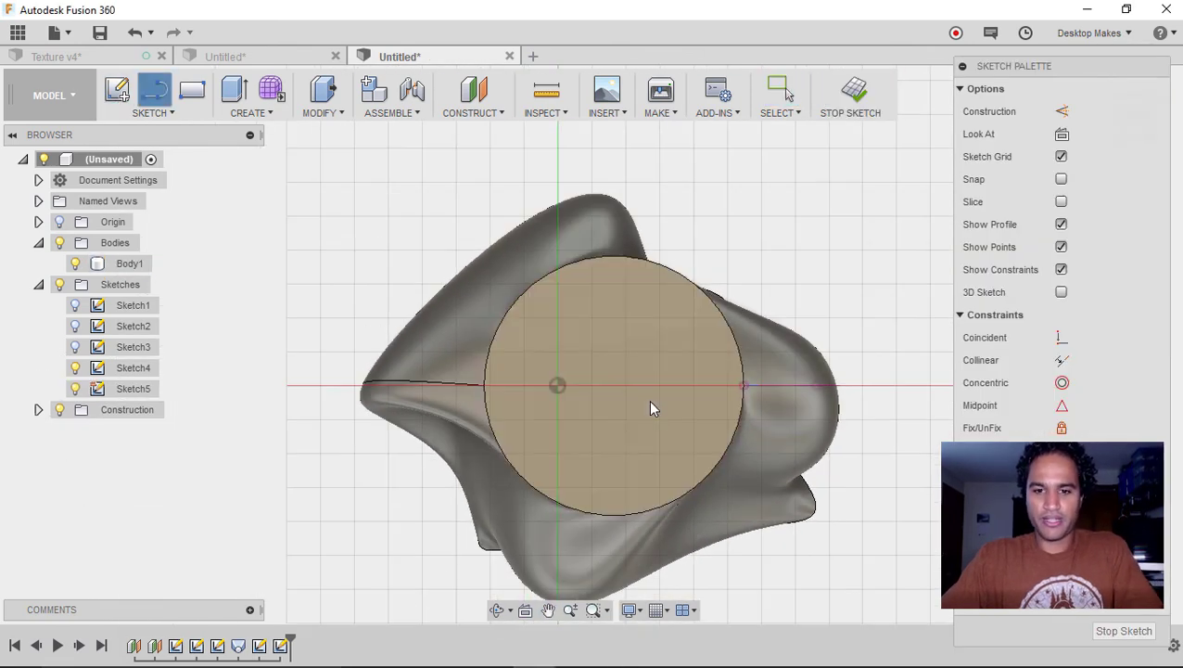
scroll(611, 384, up, 2)
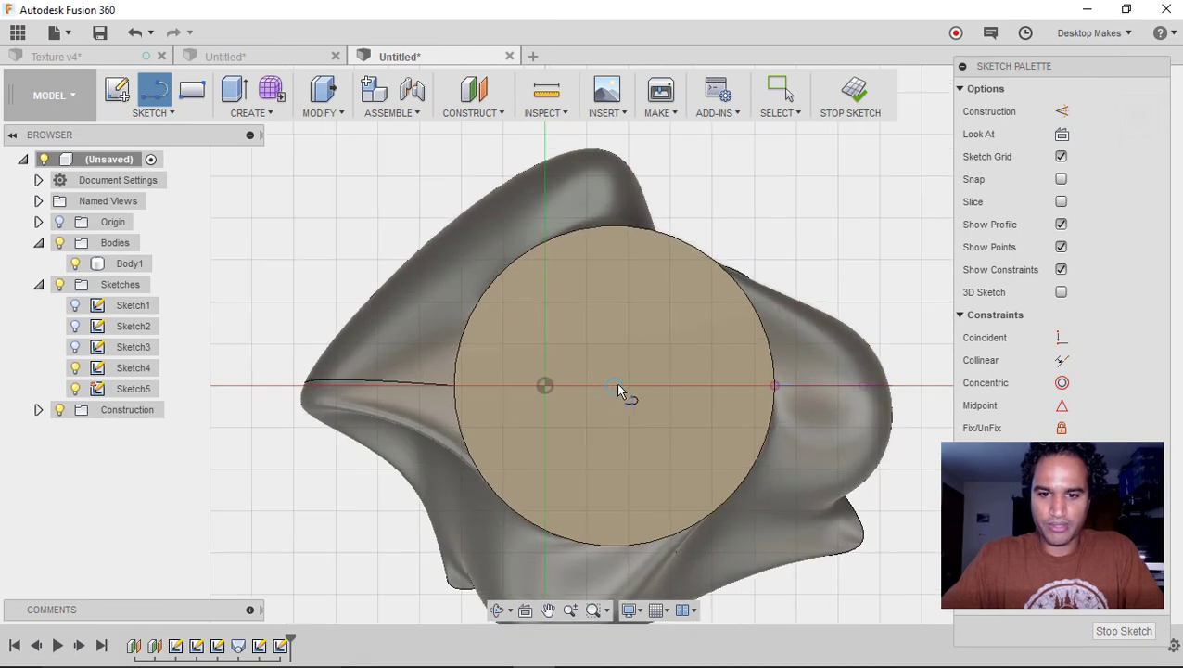
click(614, 386)
scroll(602, 346, down, 3)
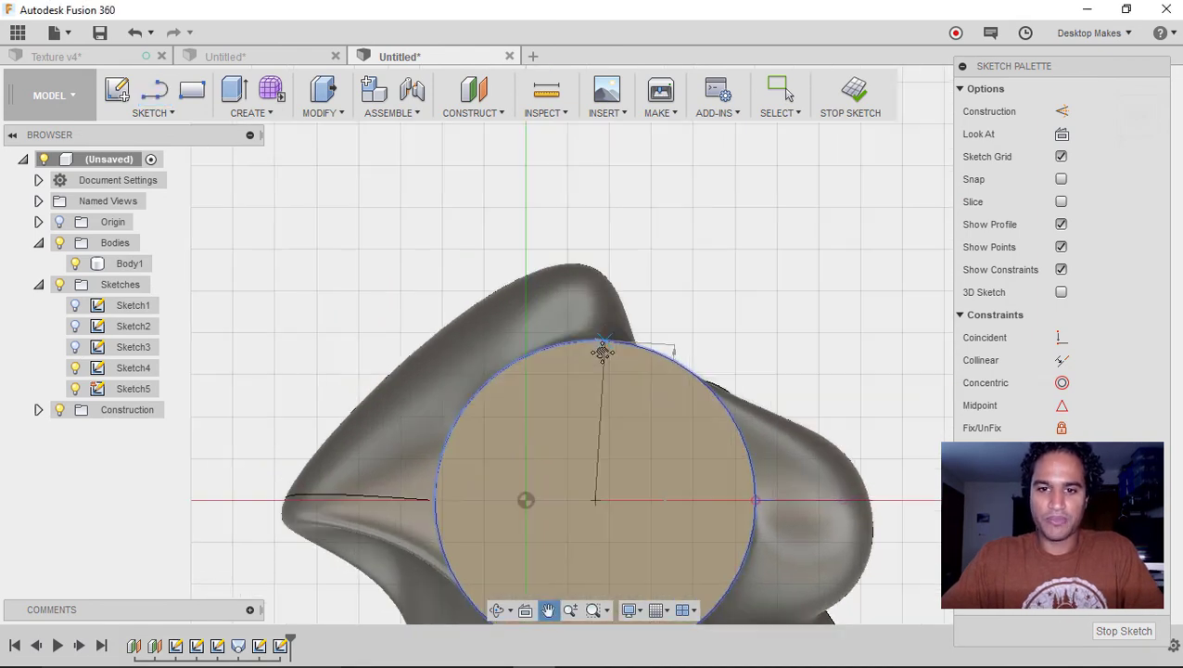
click(594, 194)
key(Escape)
click(596, 226)
key(x)
Draw two slanted lines from the circle's center, one on each side of the construction line, extending past its end.
key(l)
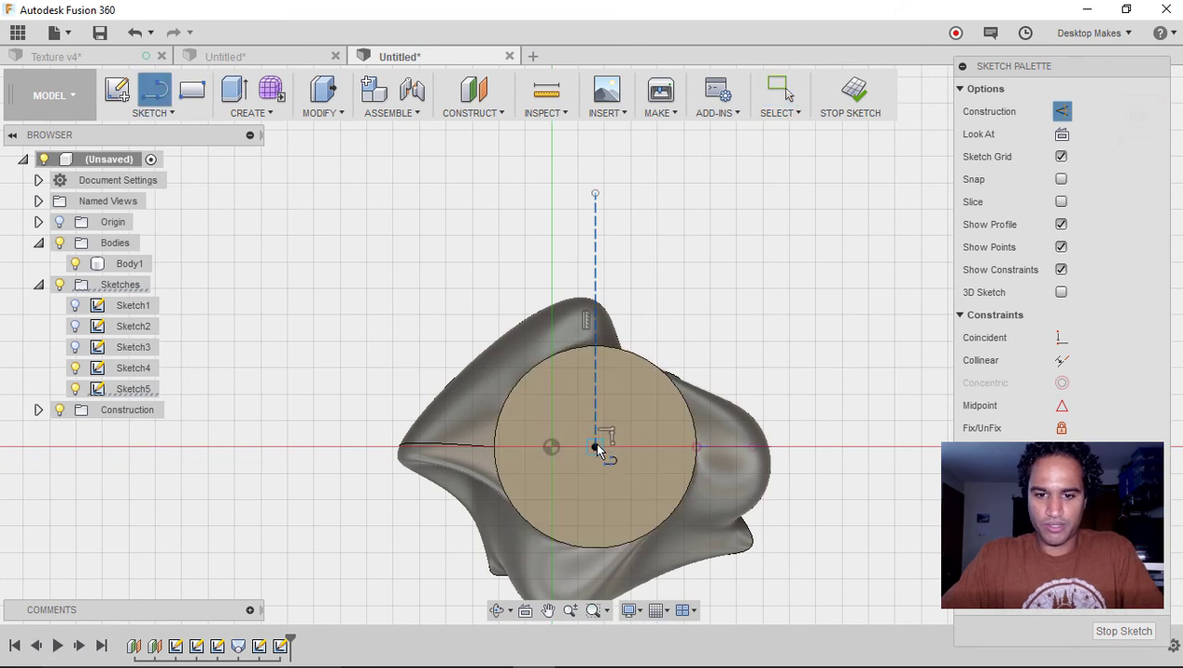
click(595, 446)
click(665, 145)
key(Escape)
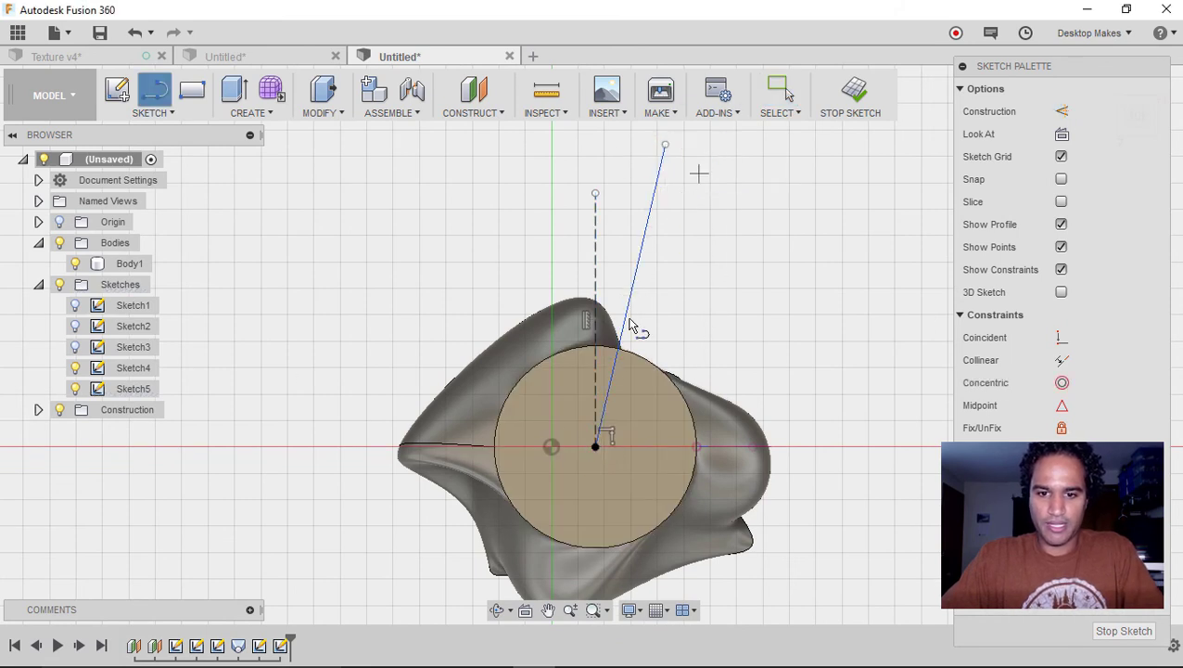
click(595, 447)
click(530, 148)
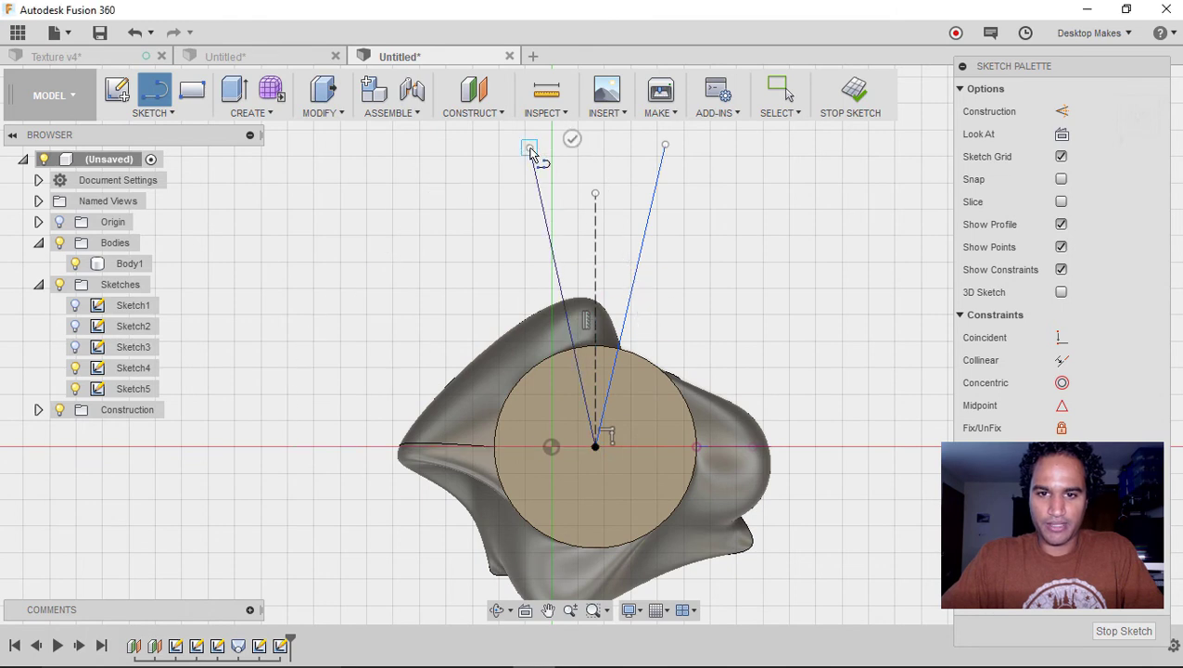
key(Escape)
Dimension the angle between the right slanted line and the vertical construction line as 2.5 degrees.
key(d)
click(640, 243)
click(620, 234)
scroll(622, 269, up, 5)
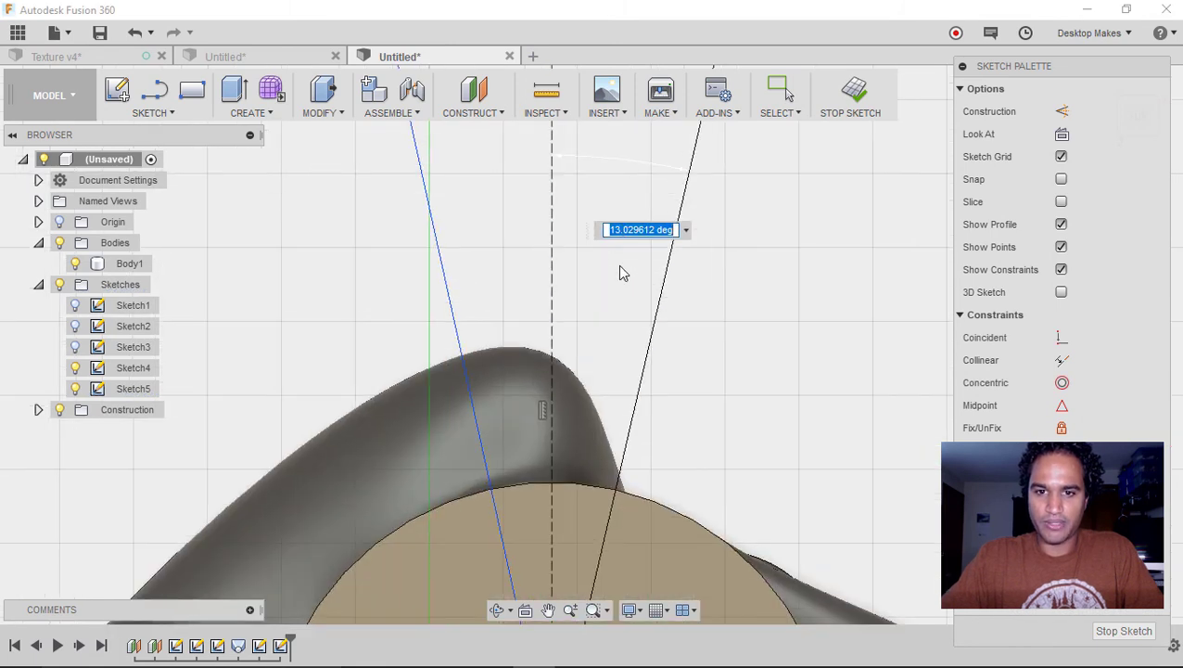
text(2.5)
key(Return)
scroll(664, 293, down, 4)
Make the two slanted lines symmetric about the vertical construction line.
click(1068, 594)
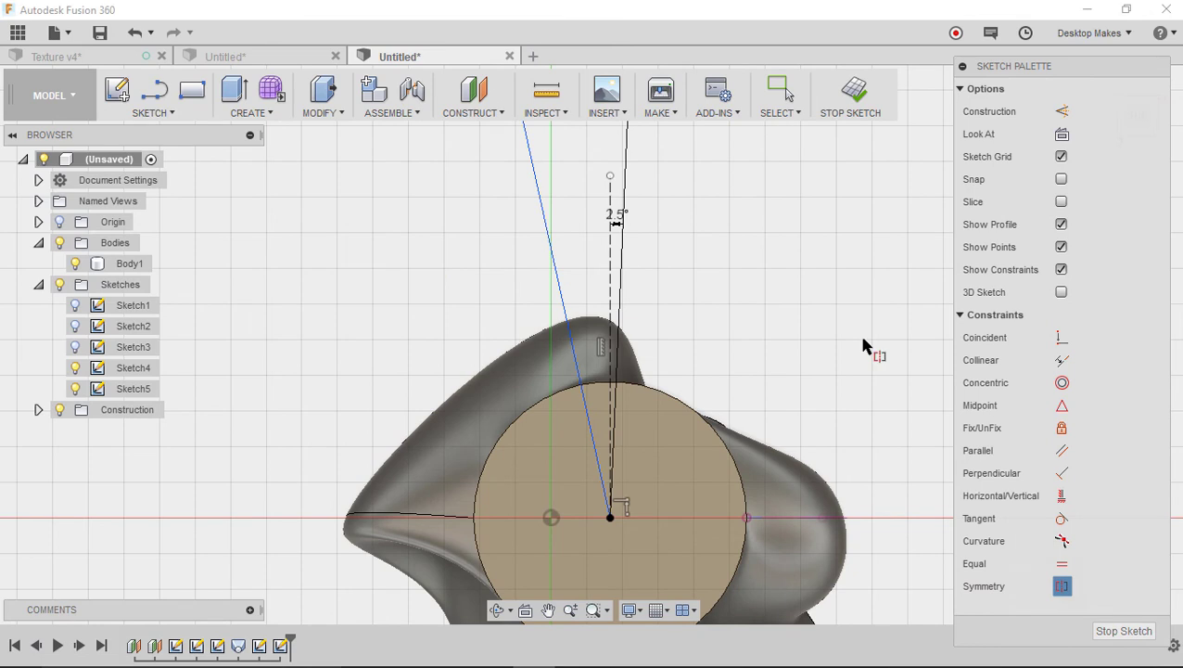
click(625, 160)
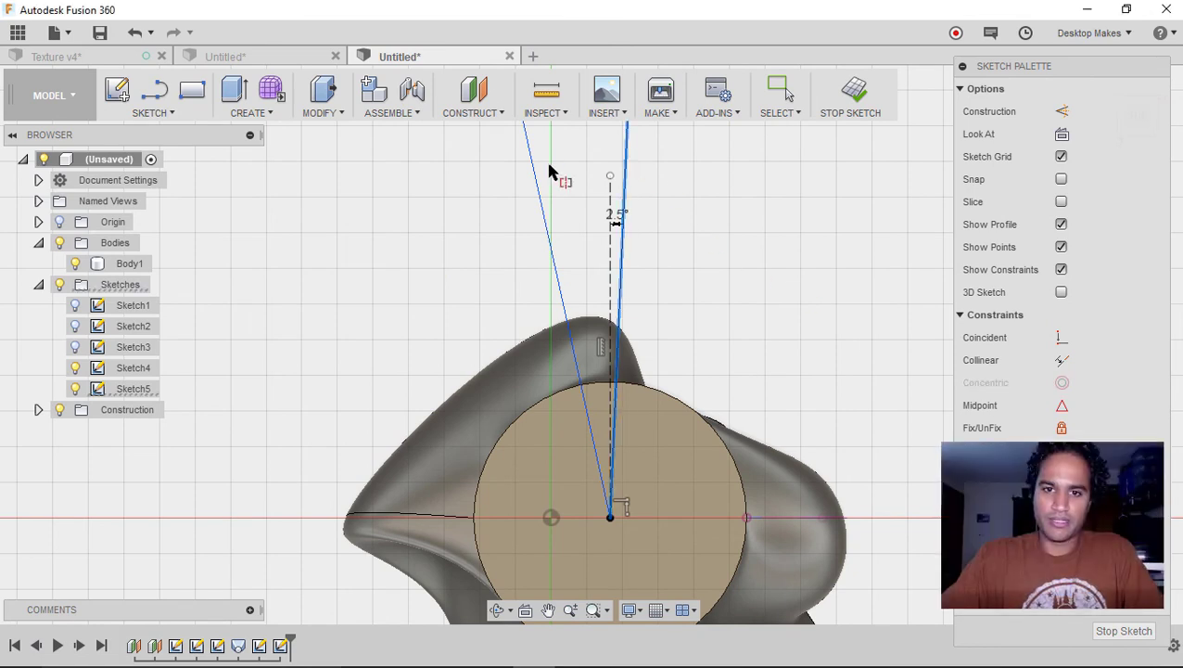
click(543, 184)
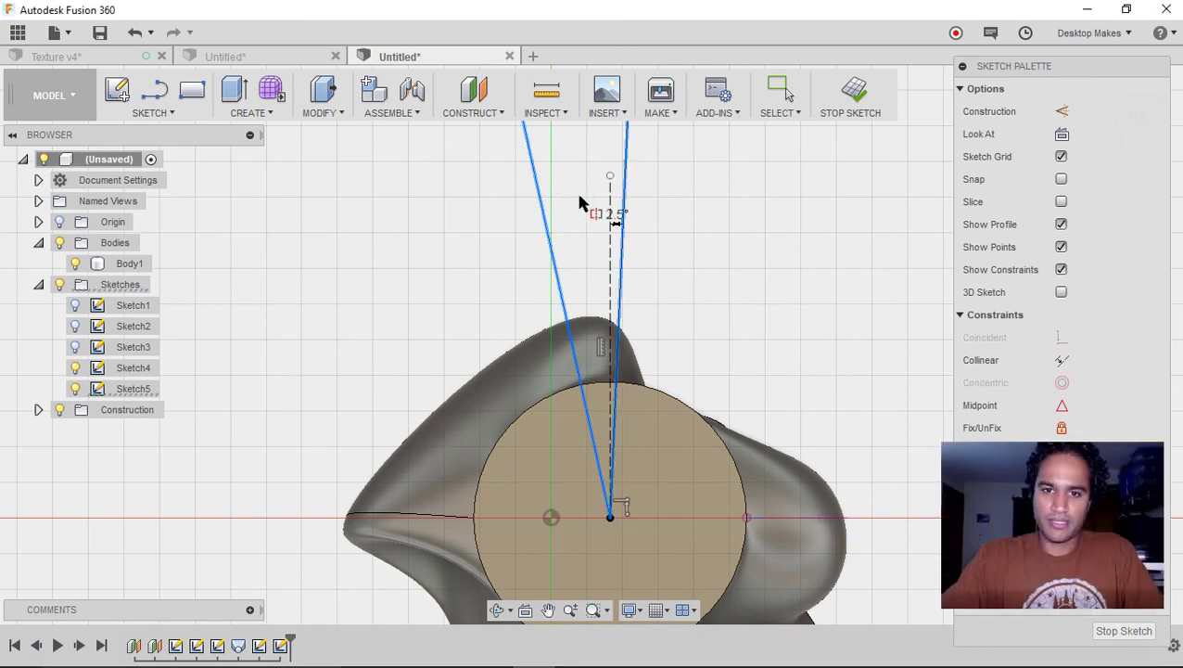
click(612, 256)
middle_drag(671, 196, 668, 298)
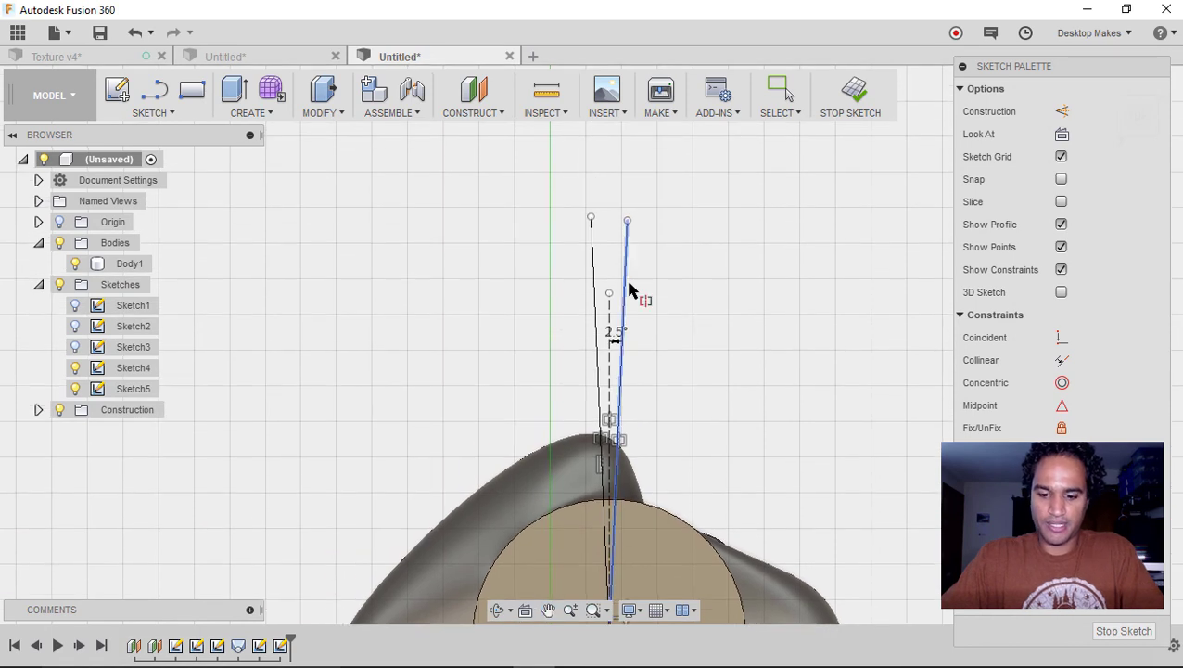
Close the wedge with a line between the two slanted lines just beyond the construction line's end, and constrain it horizontal.
scroll(613, 267, up, 5)
key(l)
click(542, 246)
click(688, 229)
key(Escape)
scroll(830, 394, down, 1)
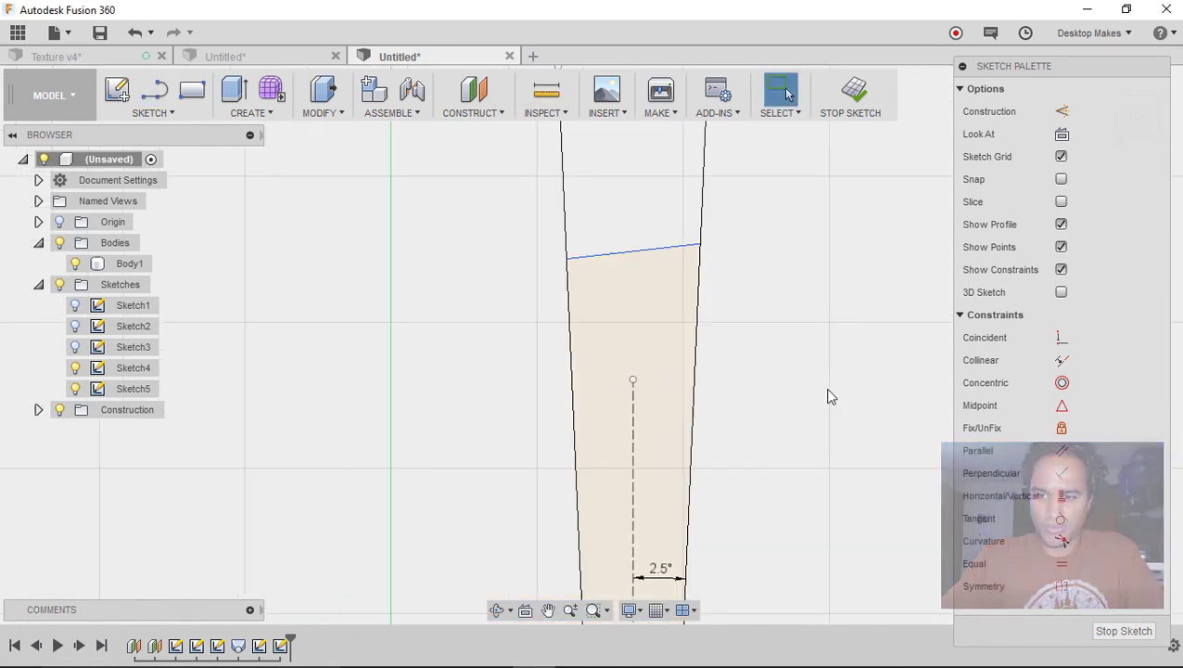
click(1062, 495)
click(642, 253)
scroll(541, 401, down, 8)
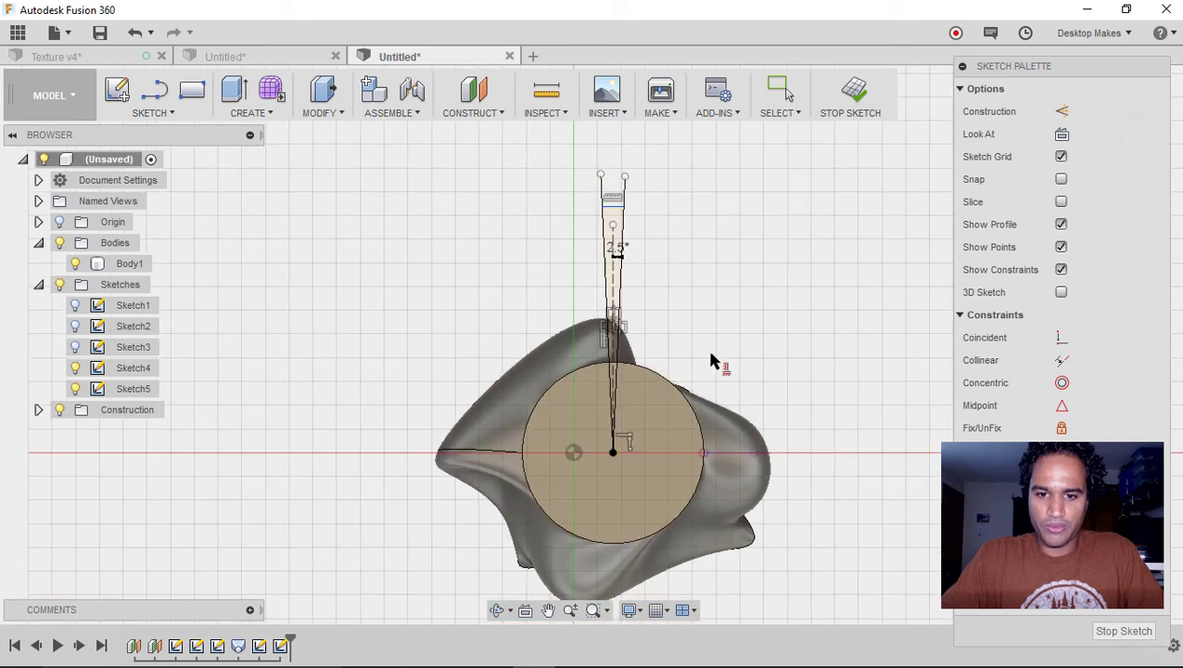
click(606, 275)
key(Escape)
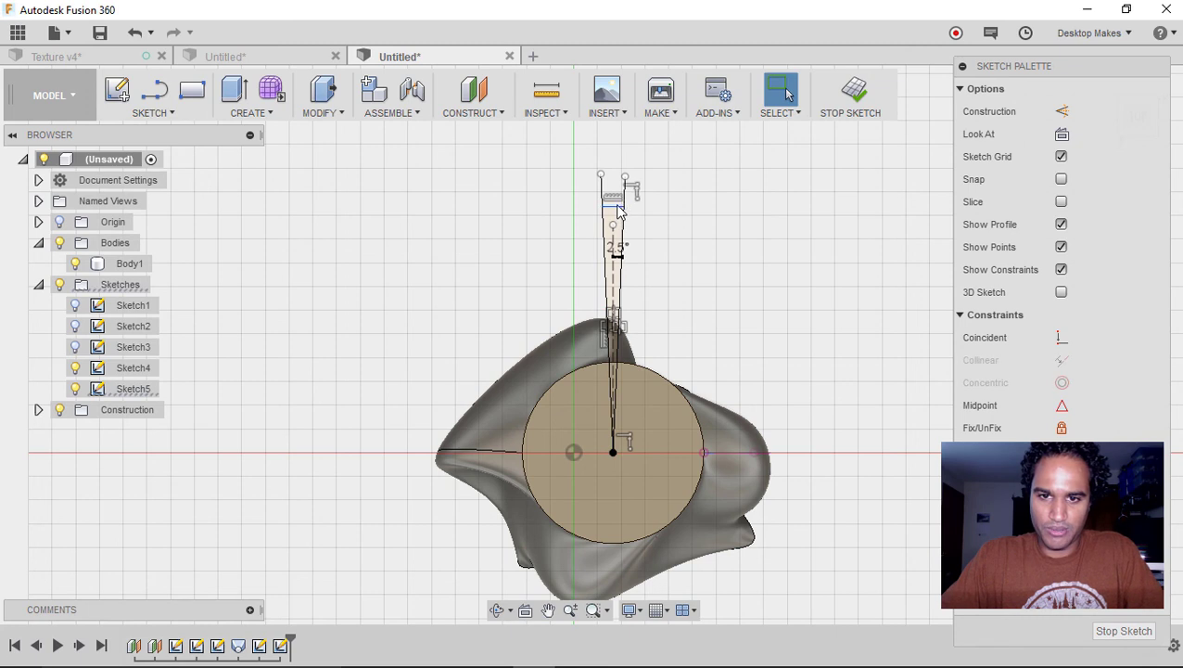
Finish the wedge sketch on the lofted body's top face.
click(618, 243)
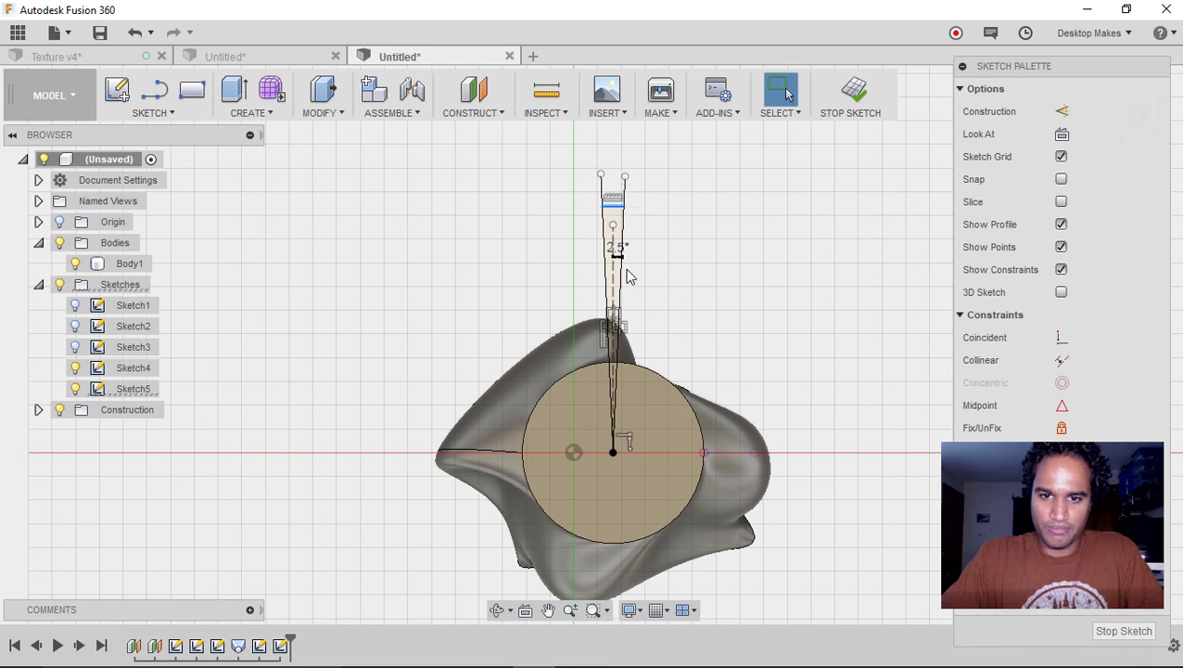
mouse_move(750, 424)
middle_down()
mouse_move(755, 320)
mouse_move(790, 362)
mouse_move(791, 383)
middle_up()
shift+middle_drag(711, 319, 700, 256)
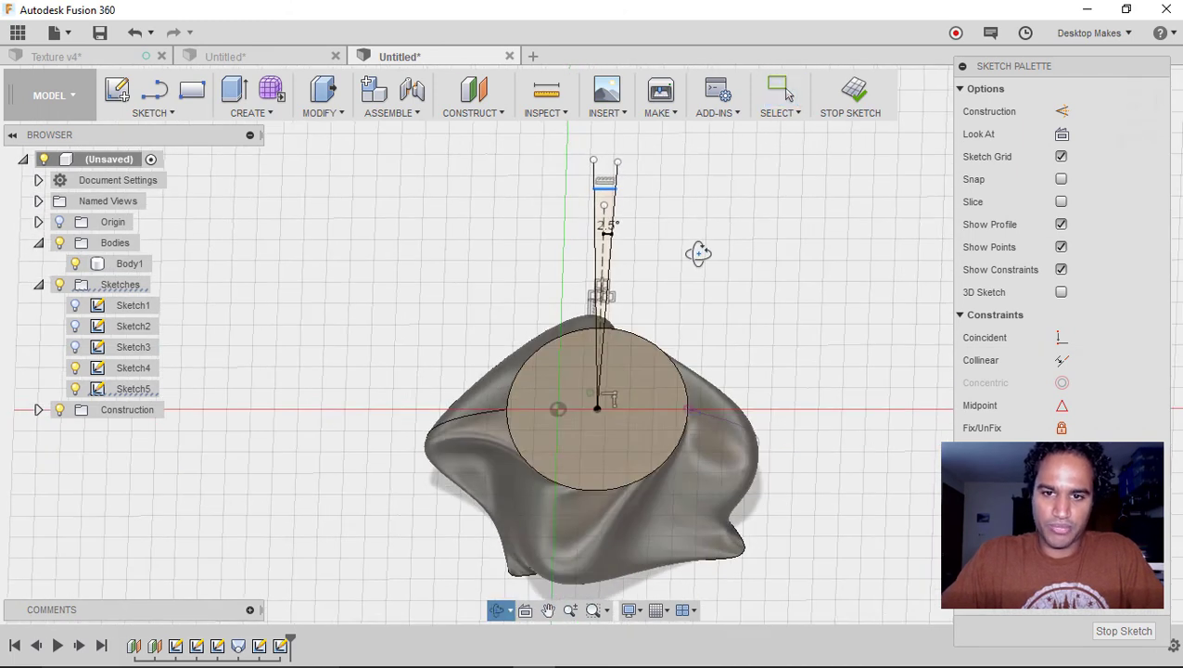
click(850, 93)
scroll(570, 334, up, 3)
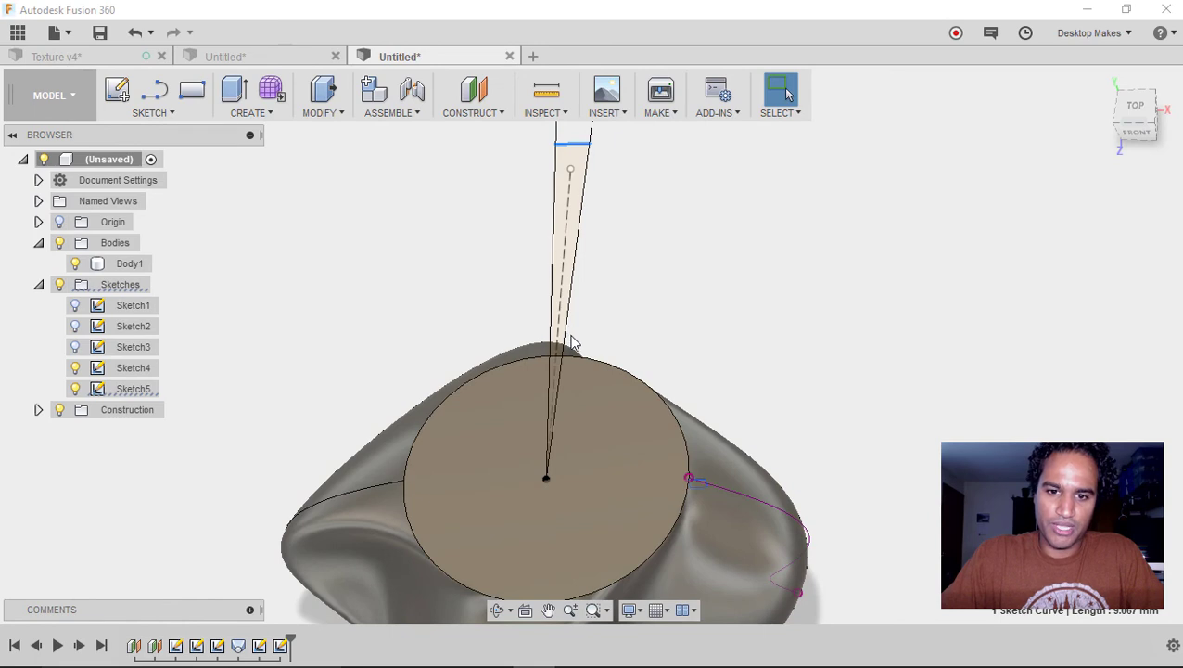
Extrude both wedge profiles, inside and outside the top face's circle, by -2 mm as a new body.
key(e)
click(565, 227)
scroll(559, 368, up, 3)
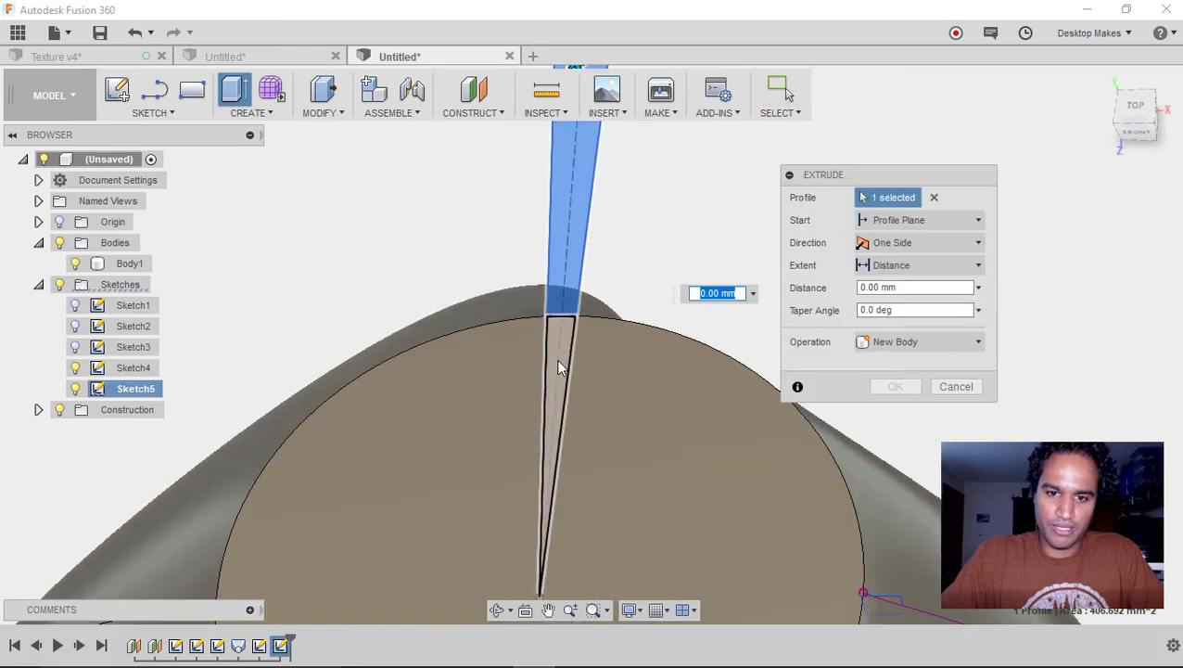
scroll(559, 368, down, 5)
shift+middle_drag(625, 331, 608, 396)
click(606, 397)
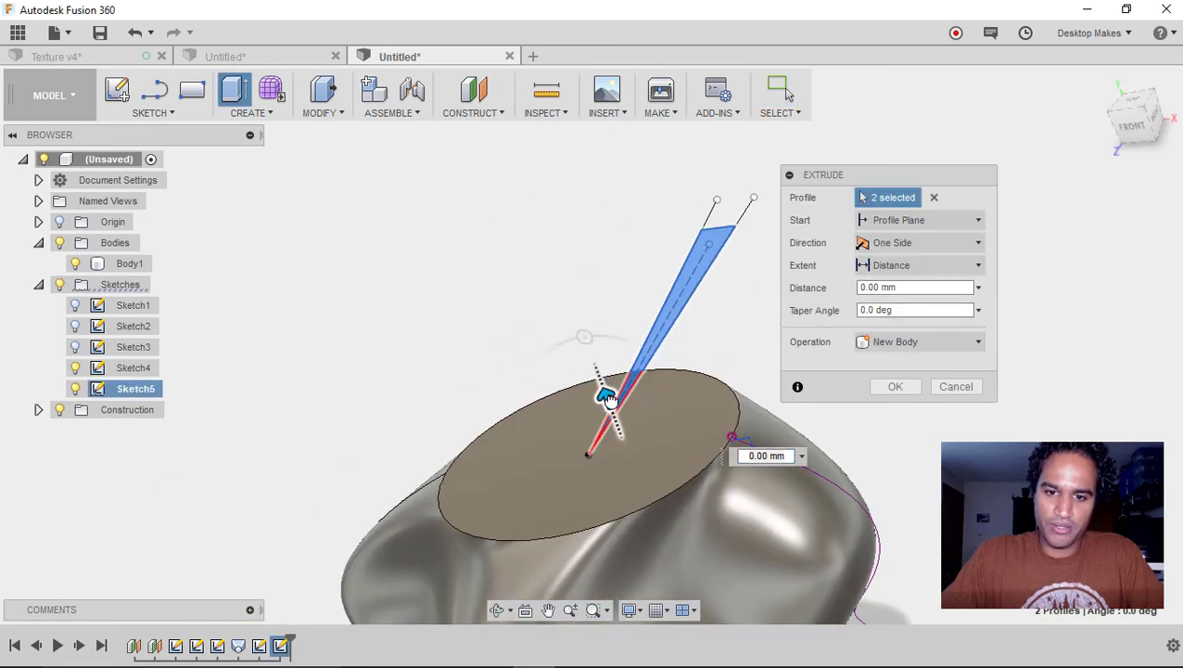
drag(605, 397, 626, 447)
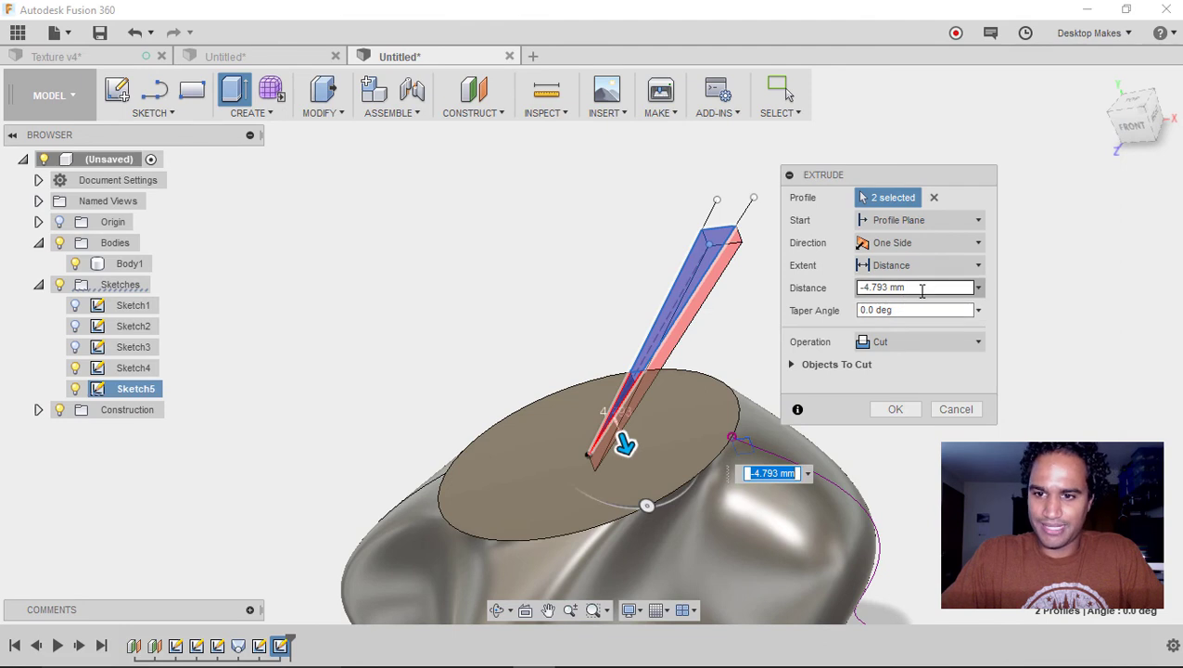
drag(920, 290, 807, 289)
text(-2)
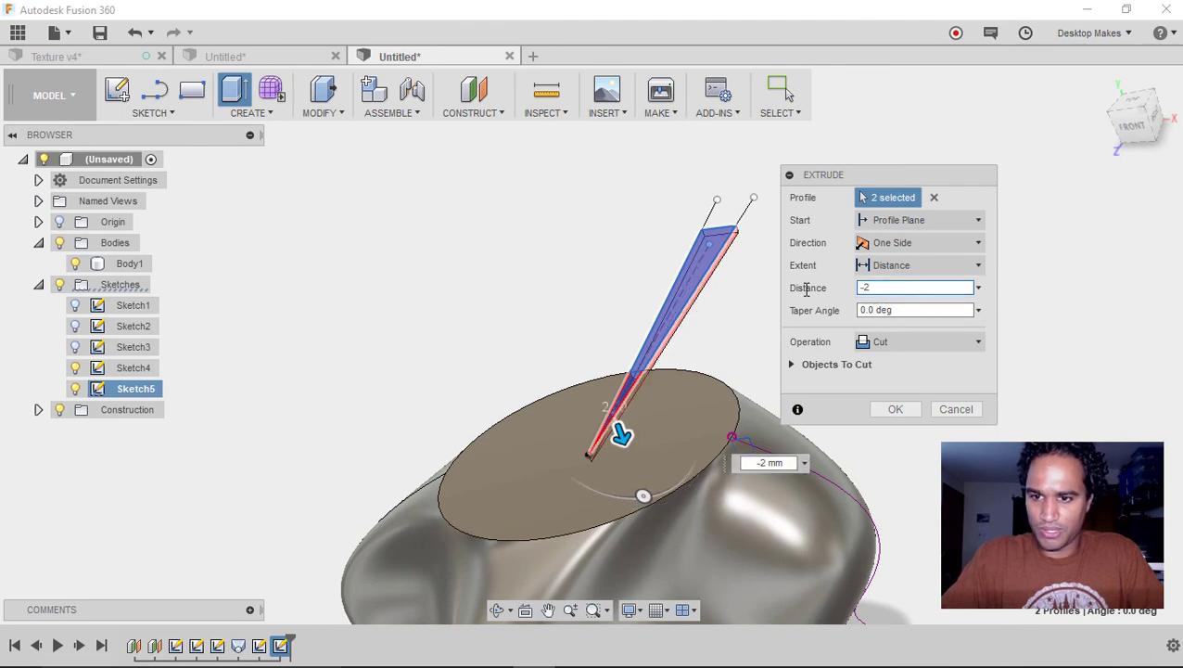
click(881, 343)
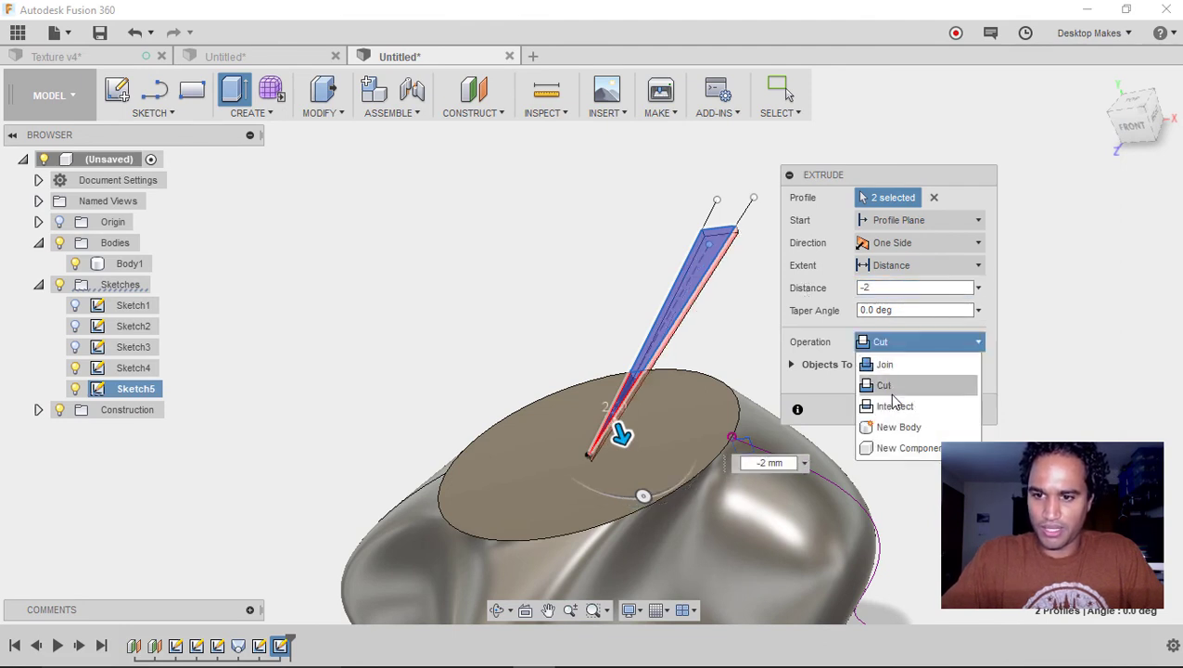
click(895, 426)
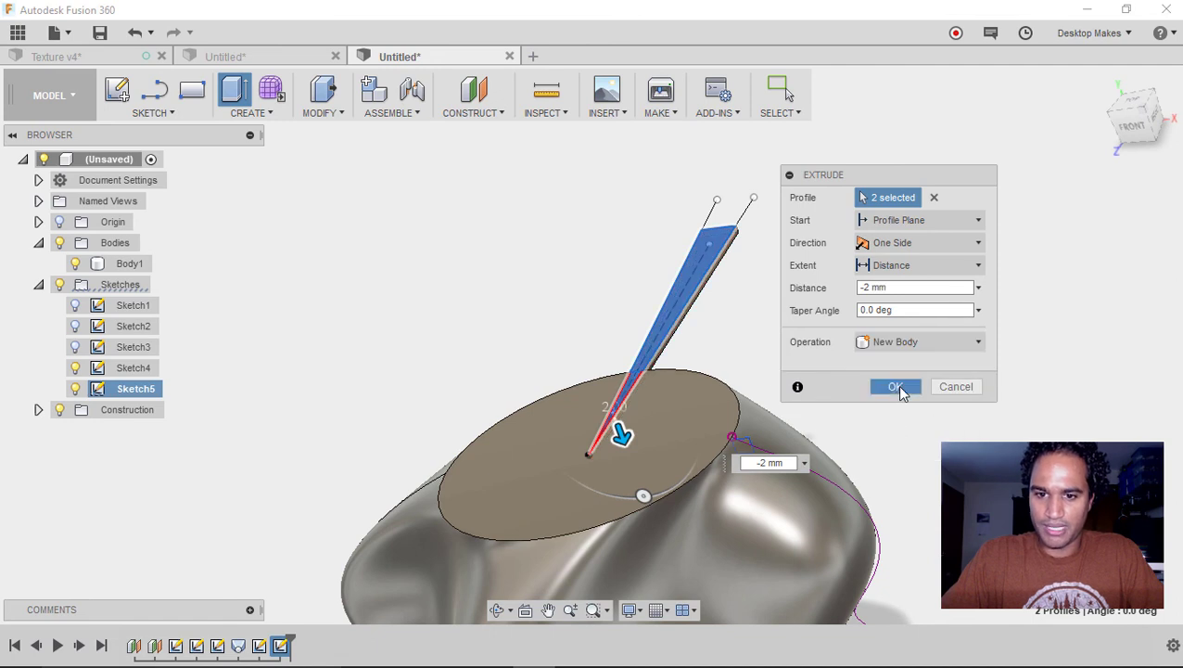
click(896, 387)
Rename the lofted body as Main Body.
shift+middle_drag(842, 369, 855, 404)
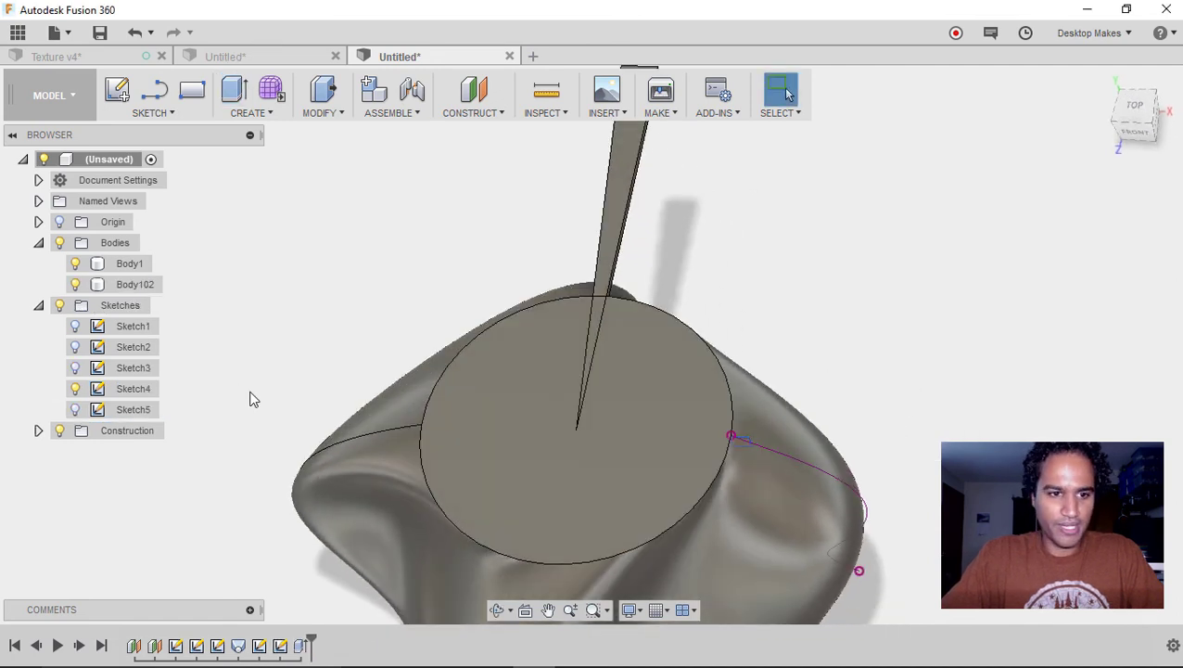
click(77, 264)
click(76, 264)
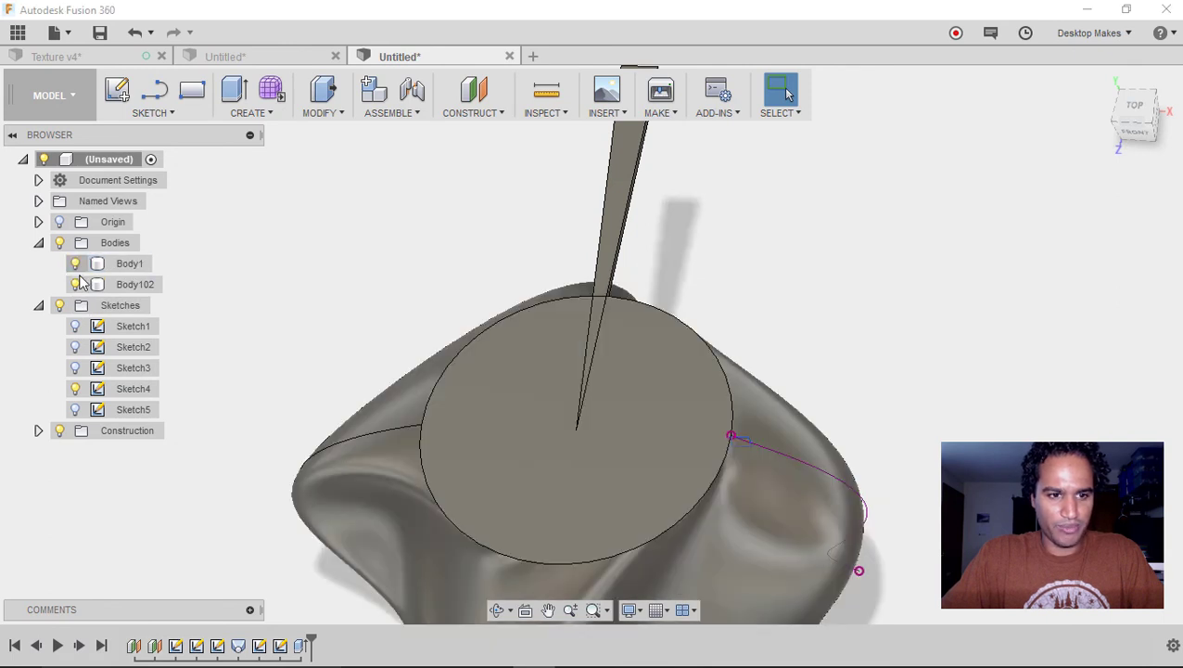
double_click(131, 264)
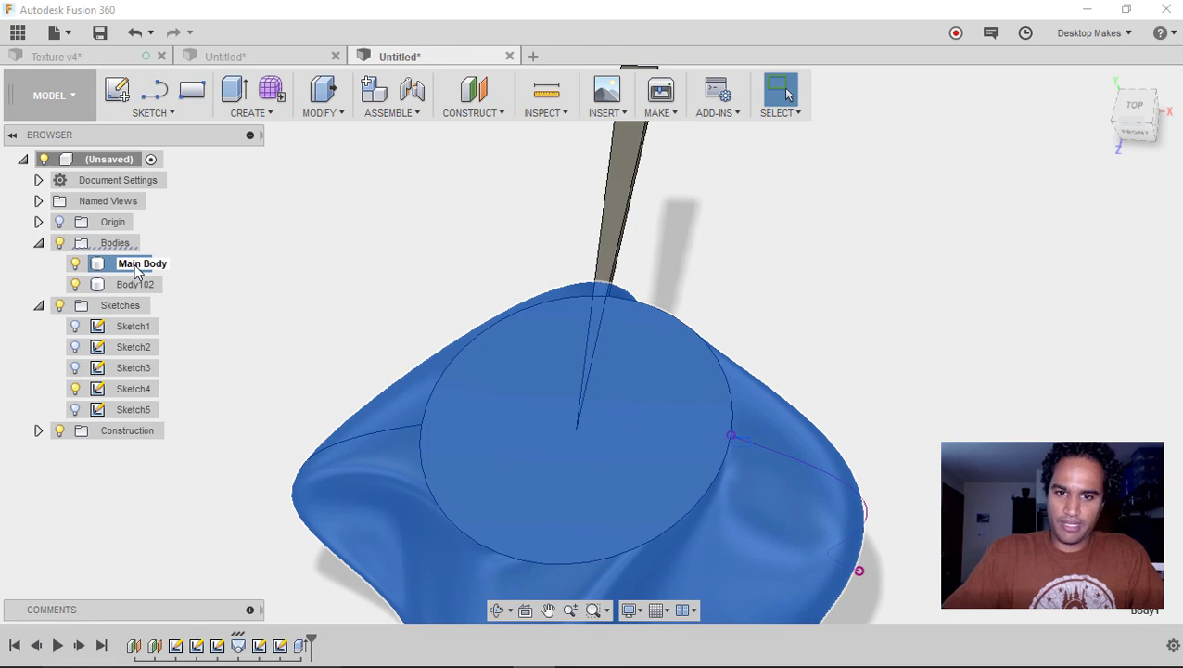
click(263, 269)
Create a full circular pattern of the wedge body around the top face's circular edge with a quantity of 10.
click(251, 112)
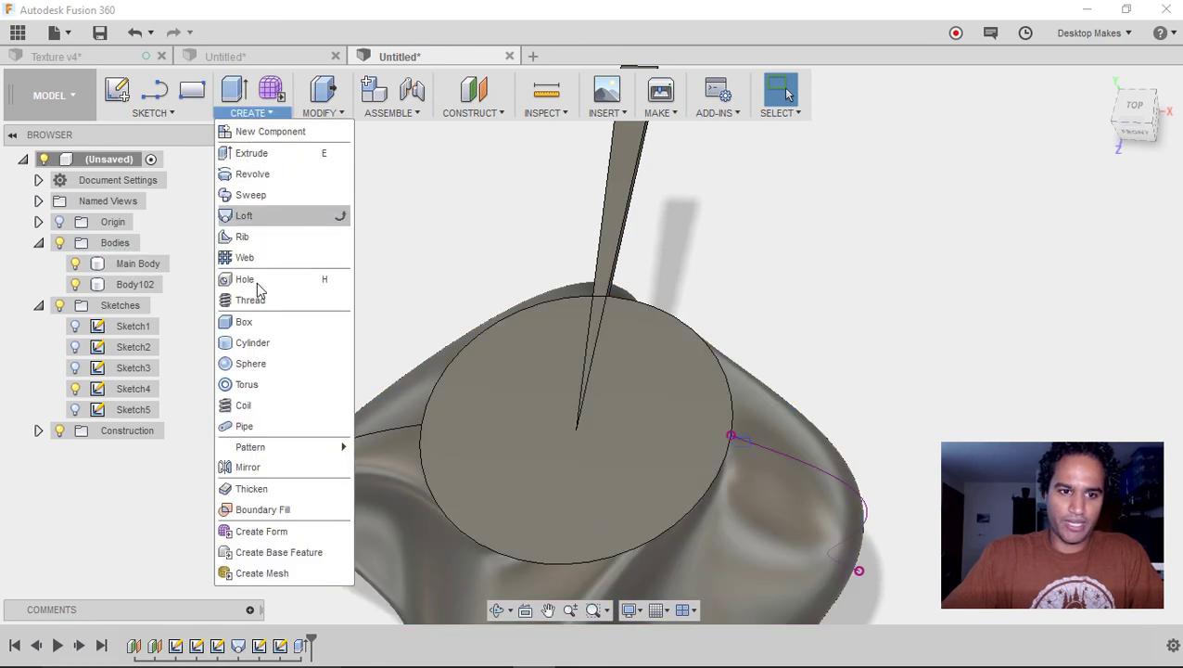
mouse_move(273, 446)
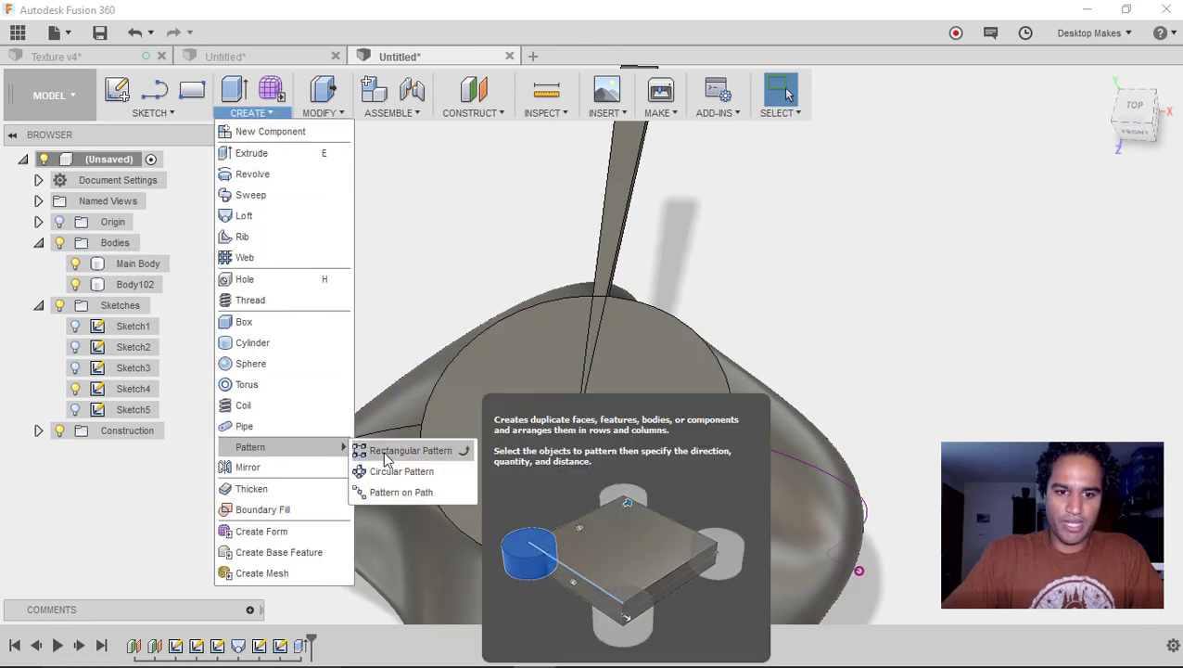
click(393, 471)
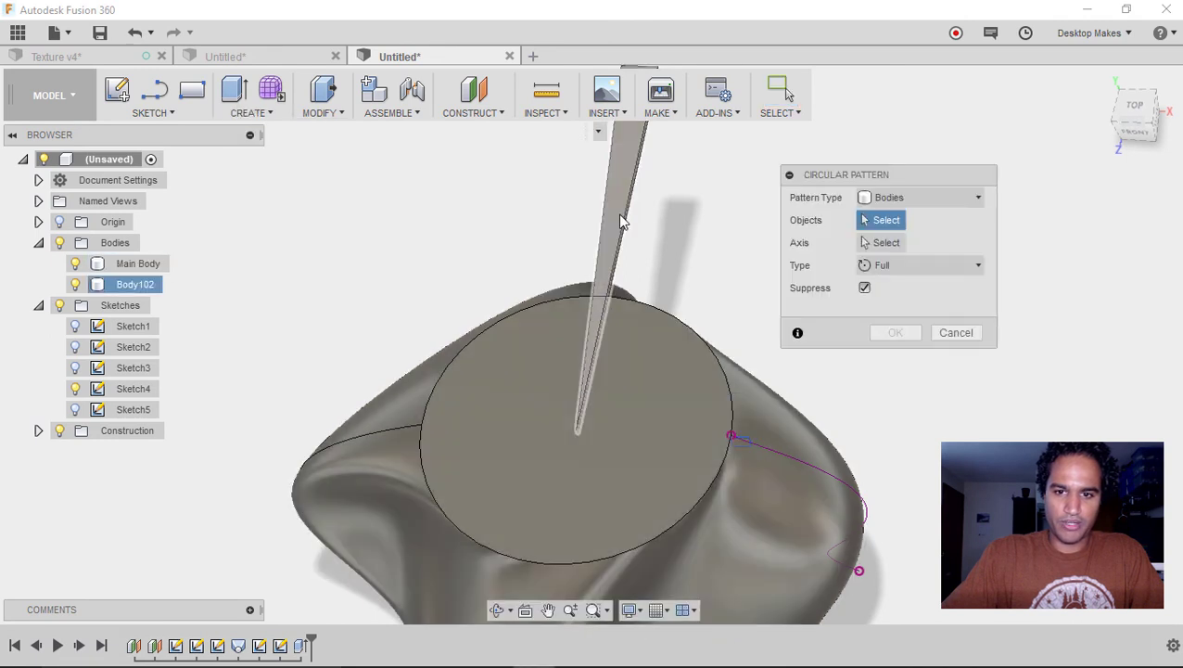
click(620, 219)
shift+middle_drag(621, 220, 580, 252)
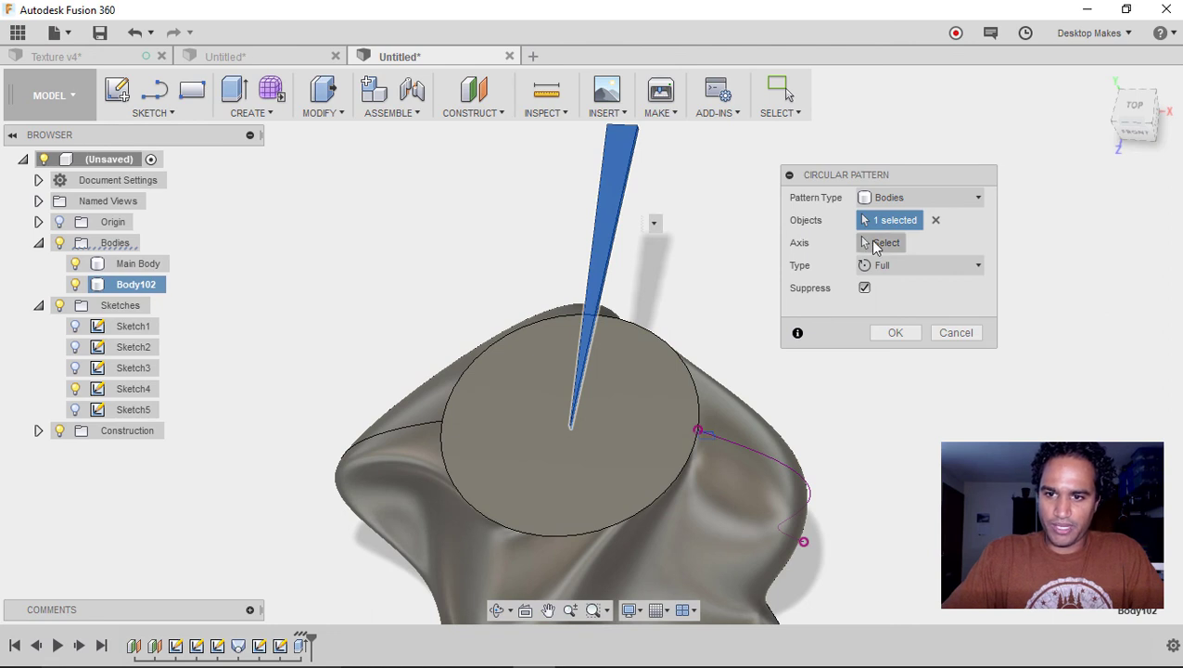
click(876, 243)
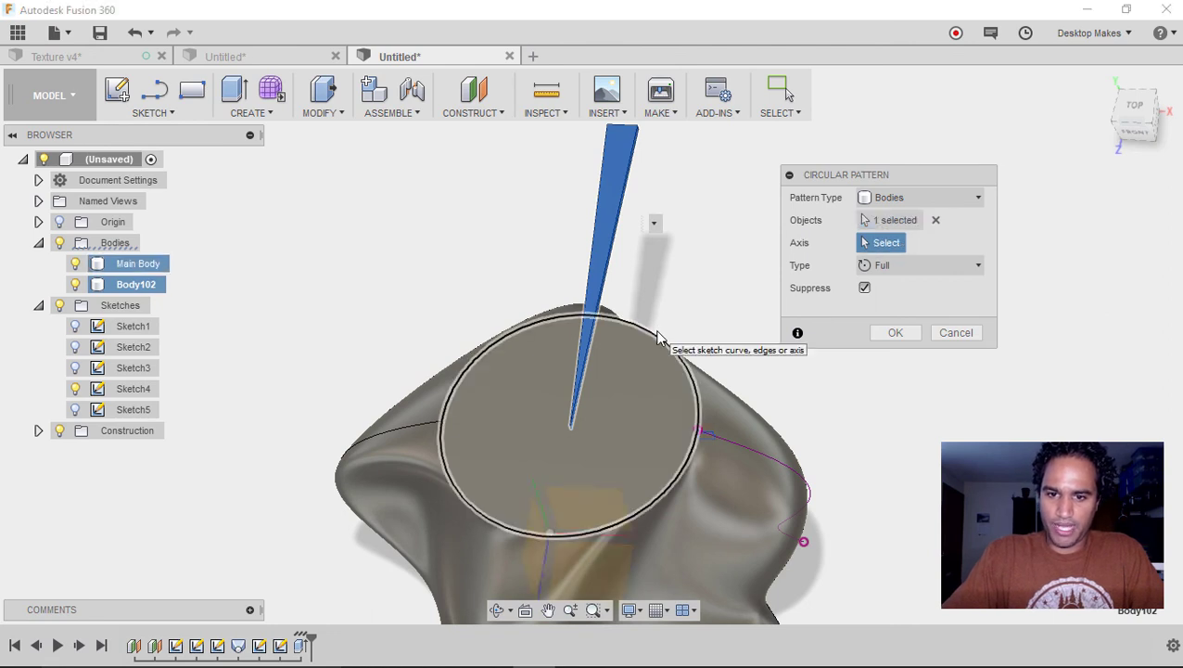
shift+middle_drag(643, 401, 634, 365)
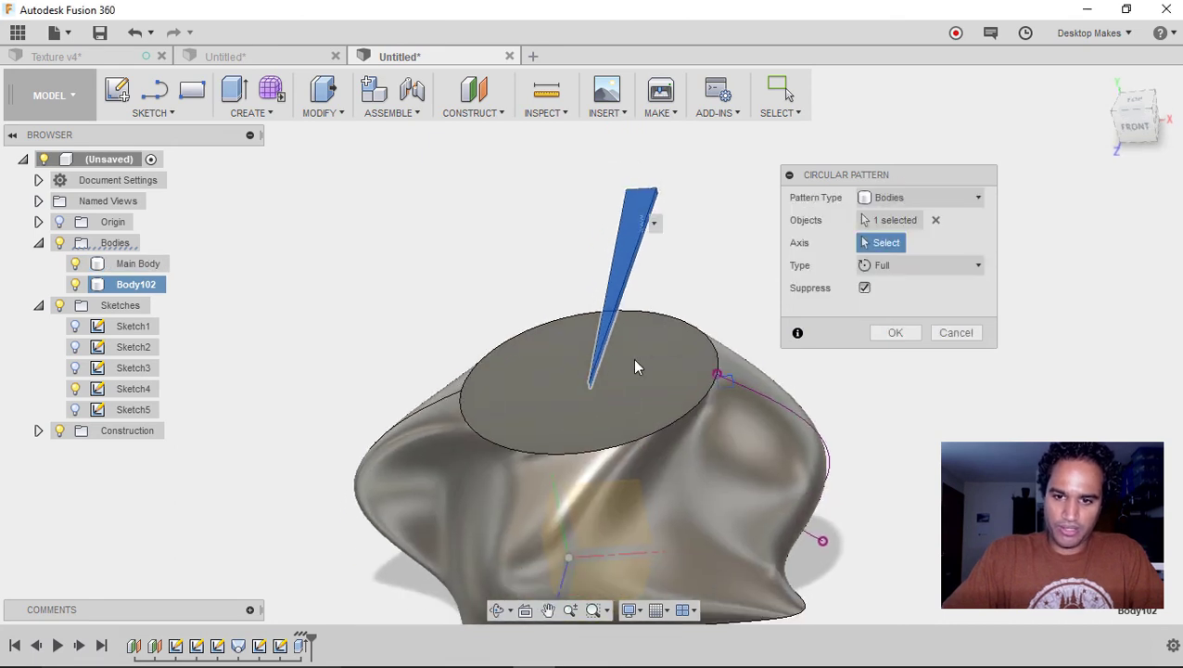
click(674, 316)
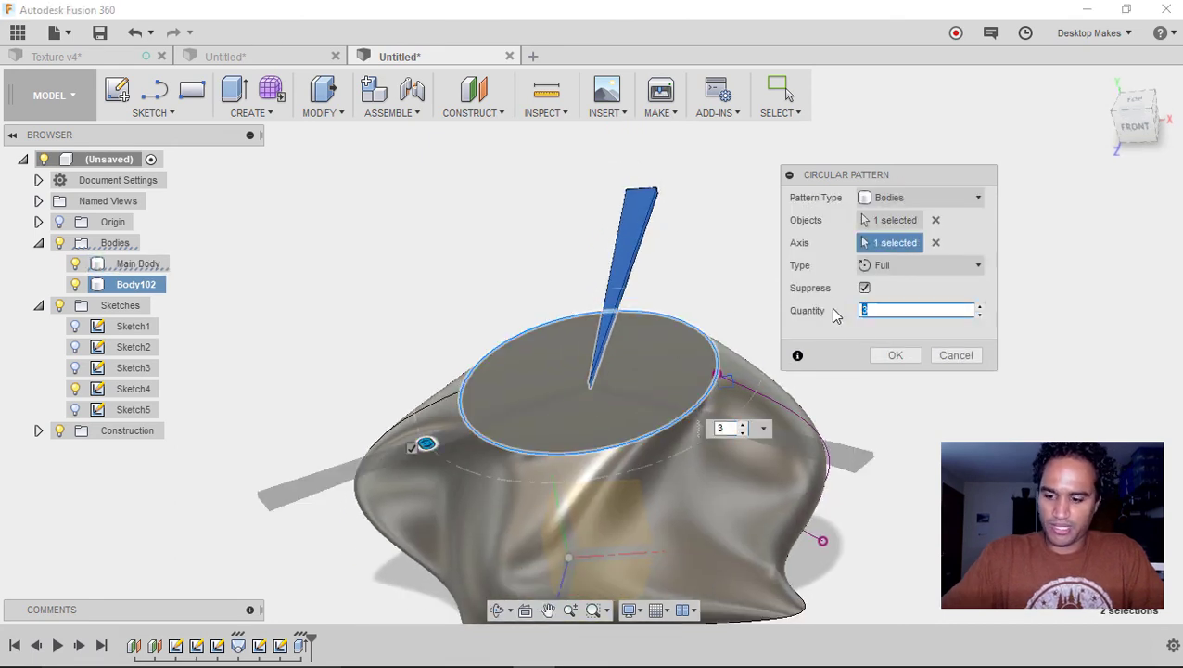
click(898, 355)
shift+middle_drag(898, 356, 125, 424)
Hide Main Body and set up a rectangular pattern of all ten wedge bodies along the vertical origin axis.
click(75, 263)
shift+middle_drag(463, 291, 455, 215)
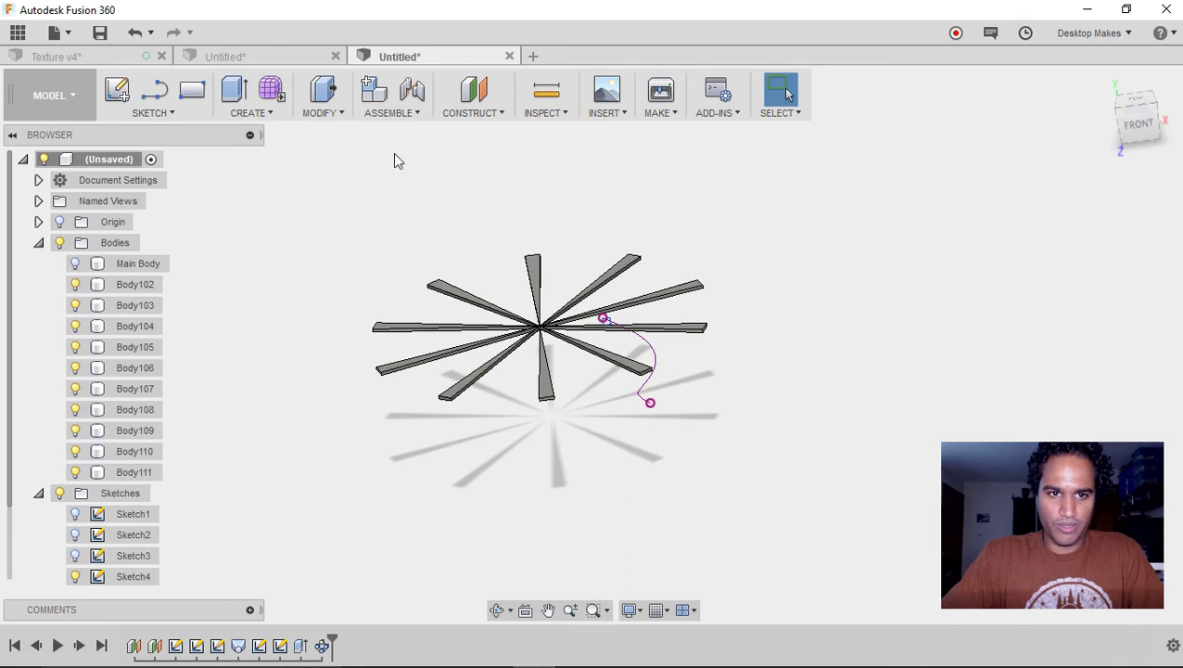
click(253, 112)
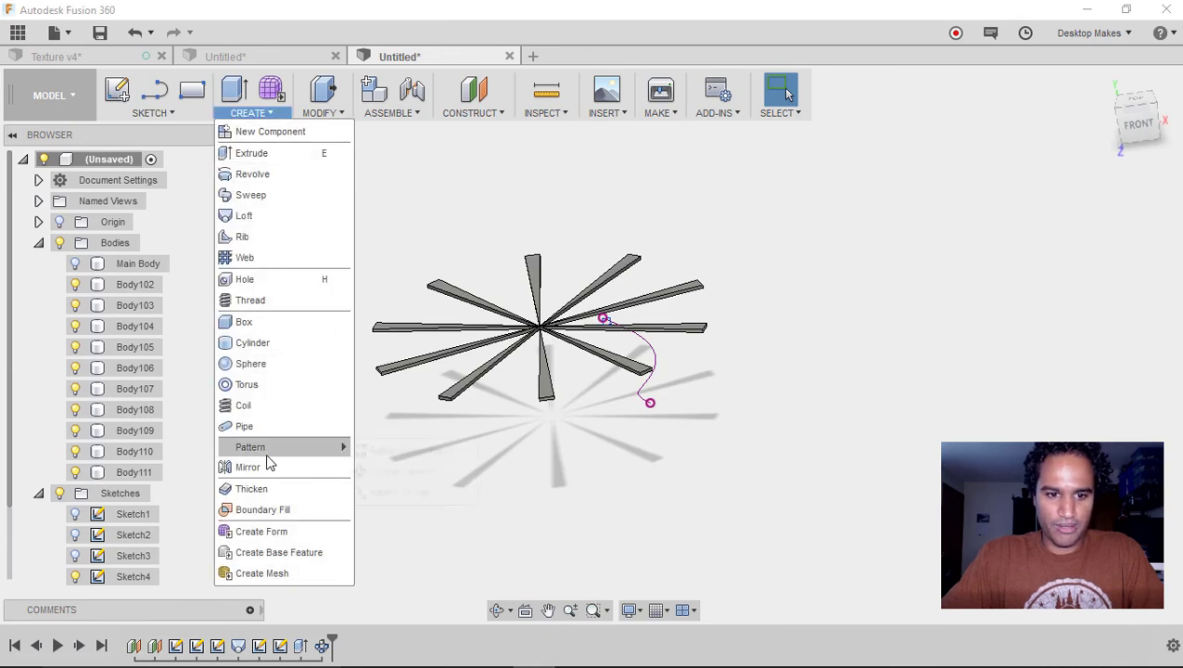
mouse_move(269, 449)
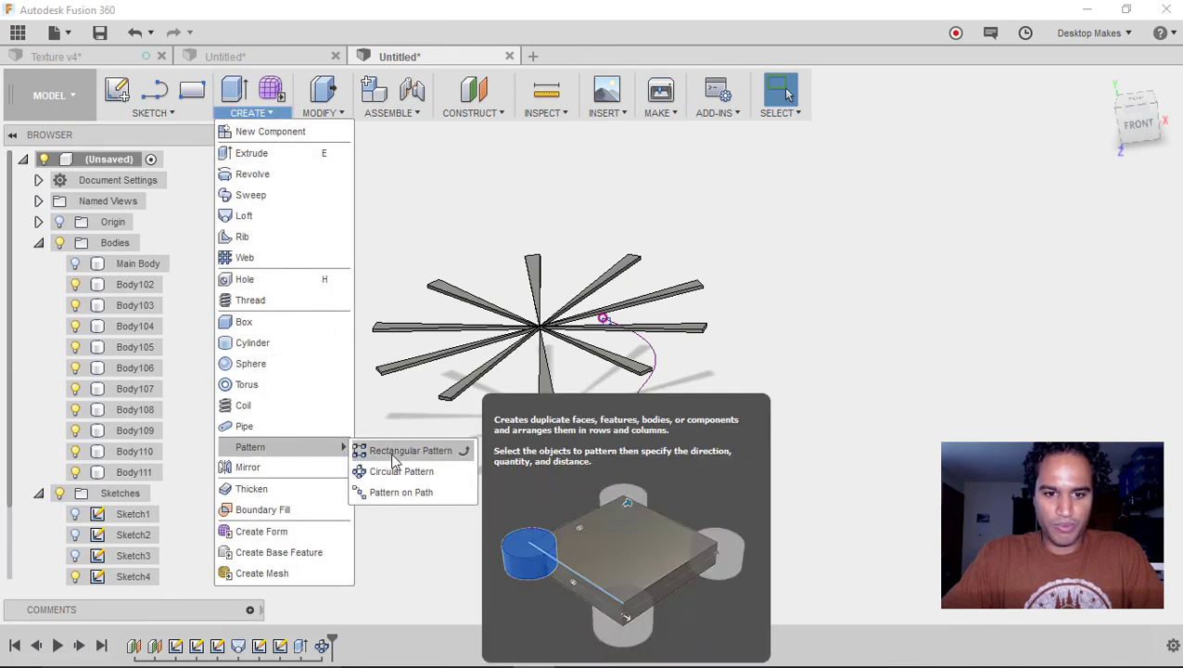
click(393, 455)
drag(338, 211, 732, 517)
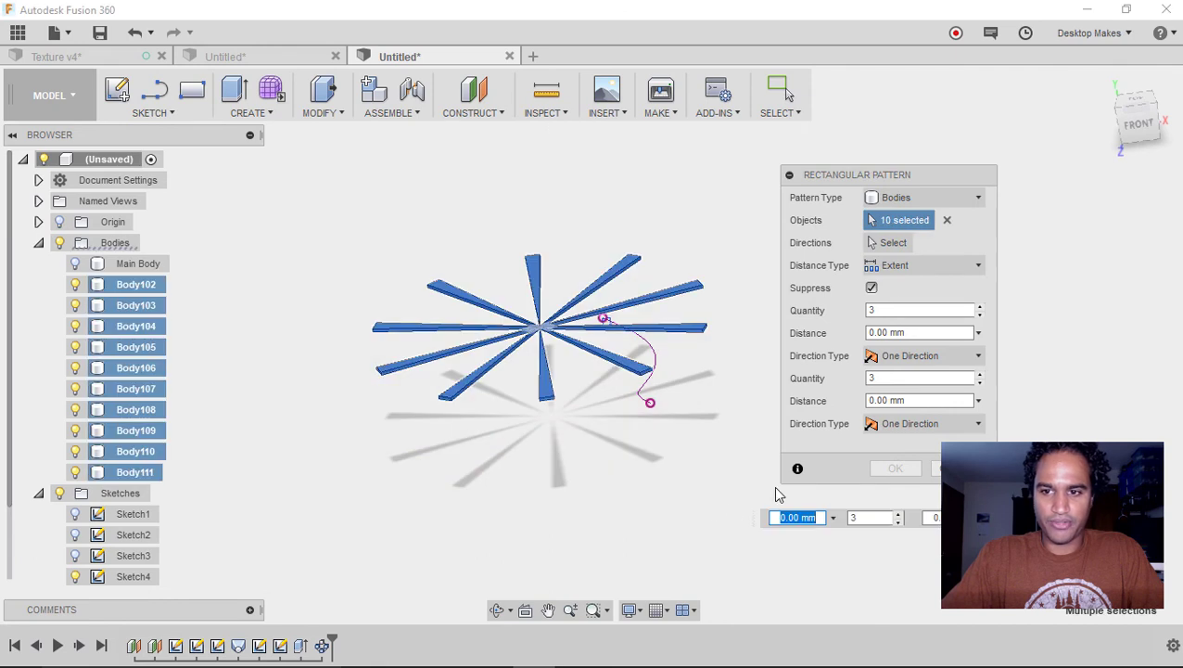
click(888, 242)
shift+middle_drag(713, 470, 499, 387)
click(517, 375)
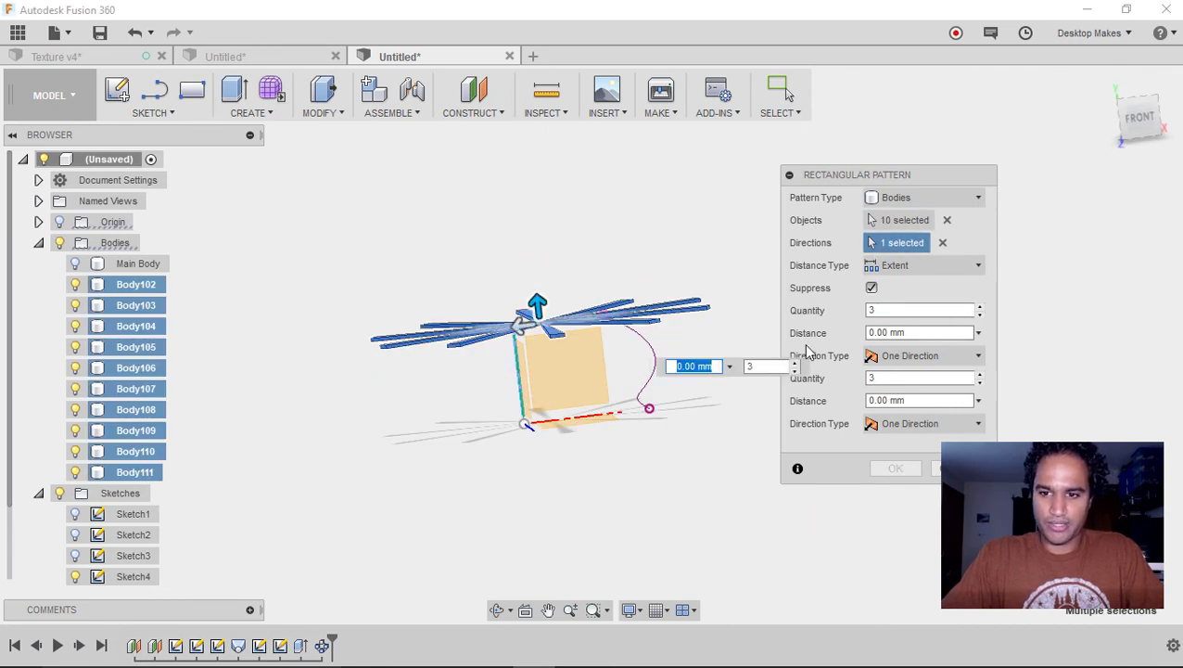
Extend the rectangular pattern down to near the lofted body's base, about -56.25 mm, with a quantity of 10.
drag(537, 308, 552, 422)
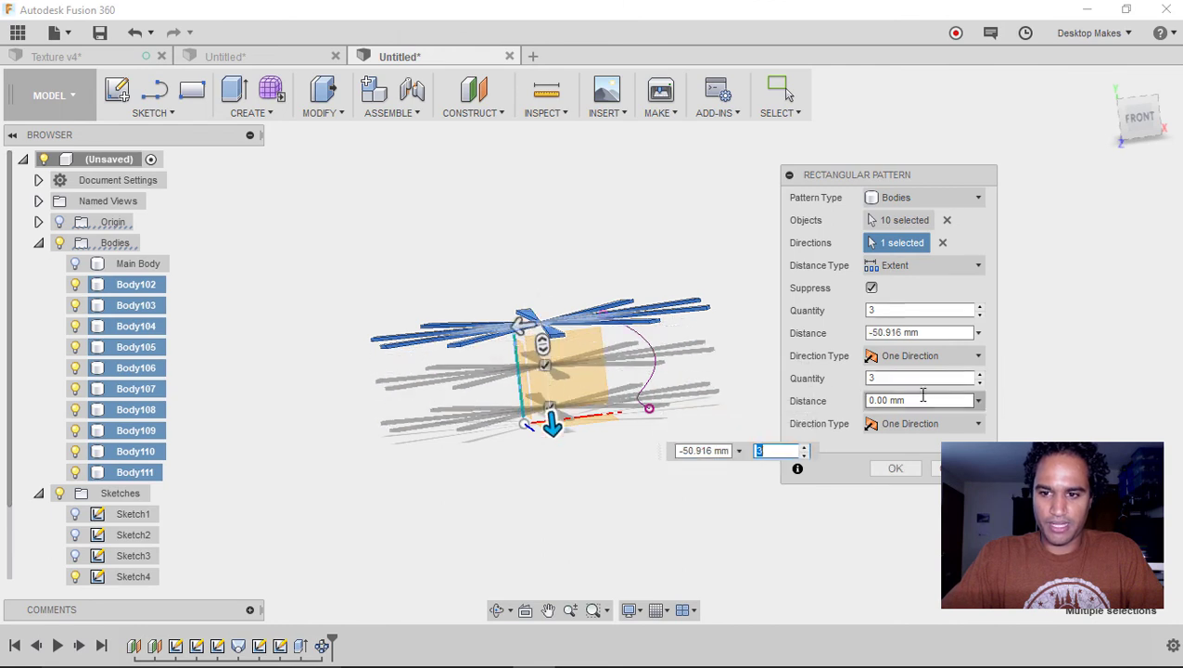
click(1139, 118)
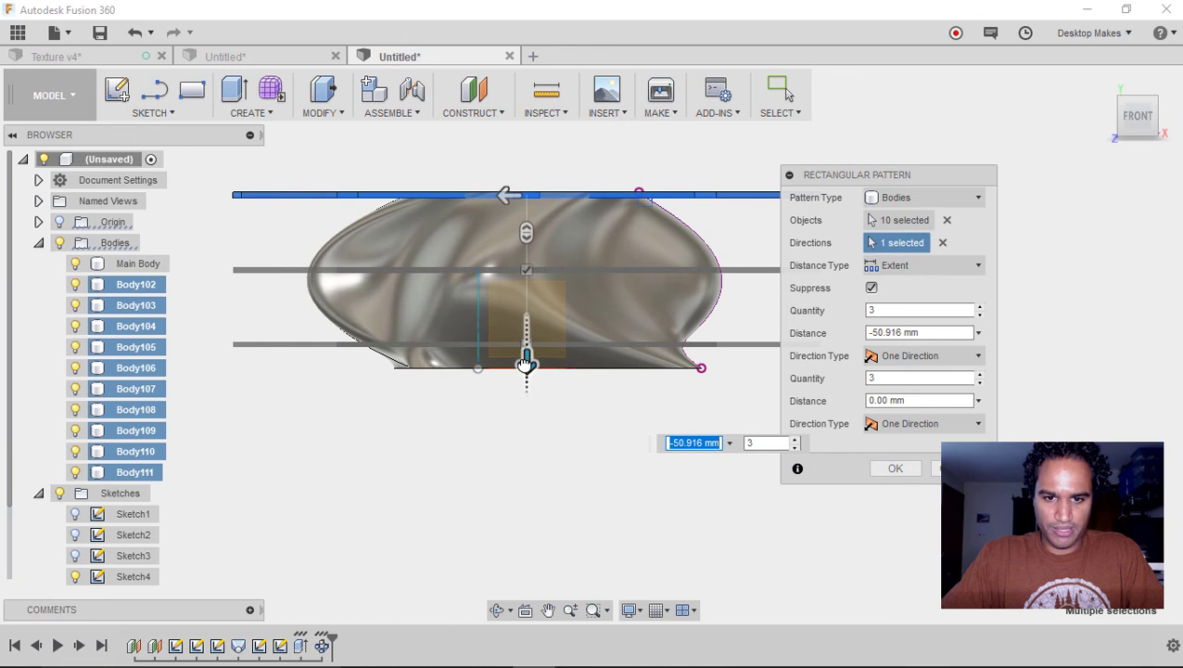
drag(526, 360, 527, 377)
key(Tab)
click(918, 310)
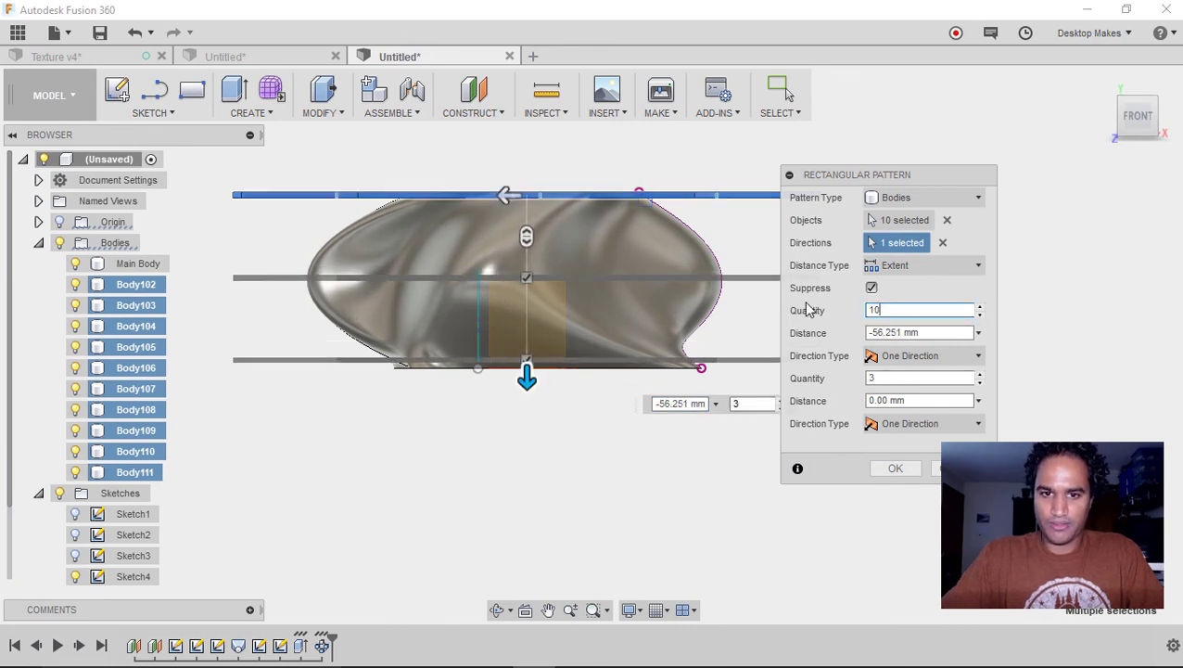
text(10)
click(898, 469)
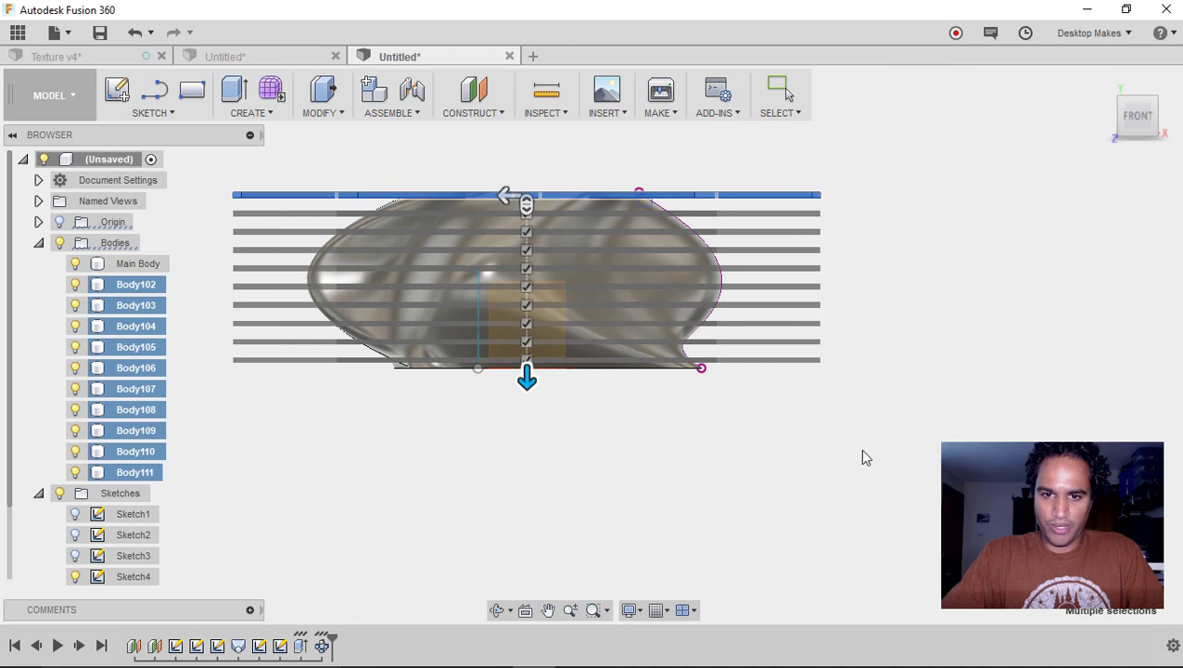
Copy Main Body and paste the duplicate in place without moving it.
shift+middle_drag(930, 425, 919, 462)
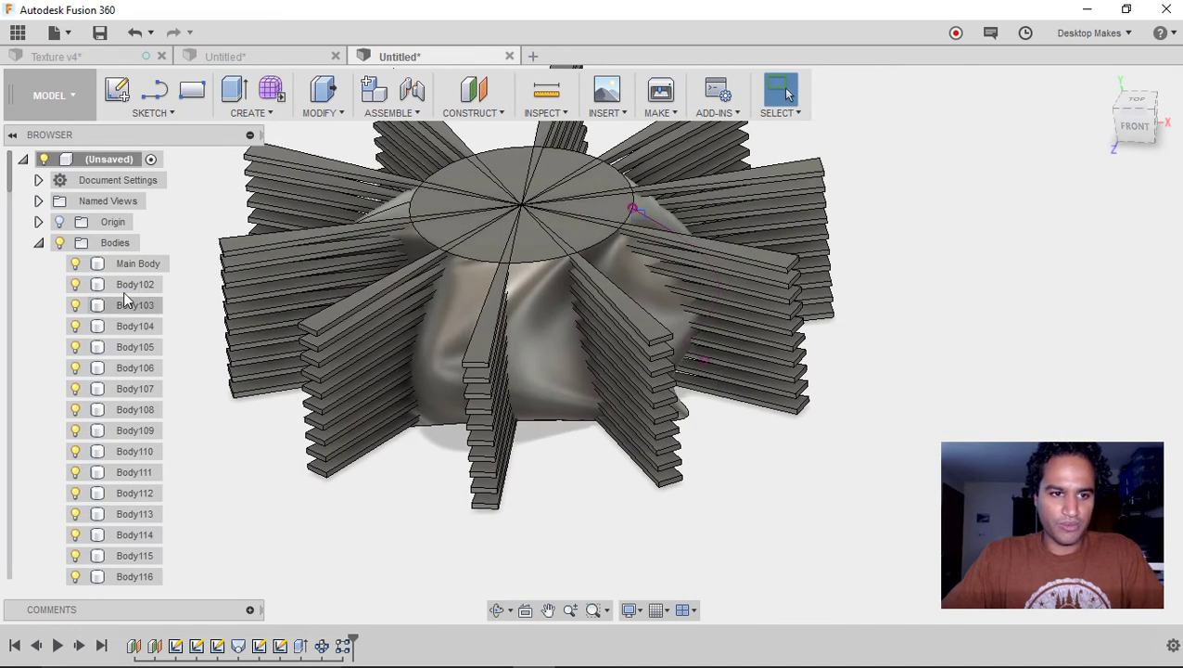
right_click(139, 265)
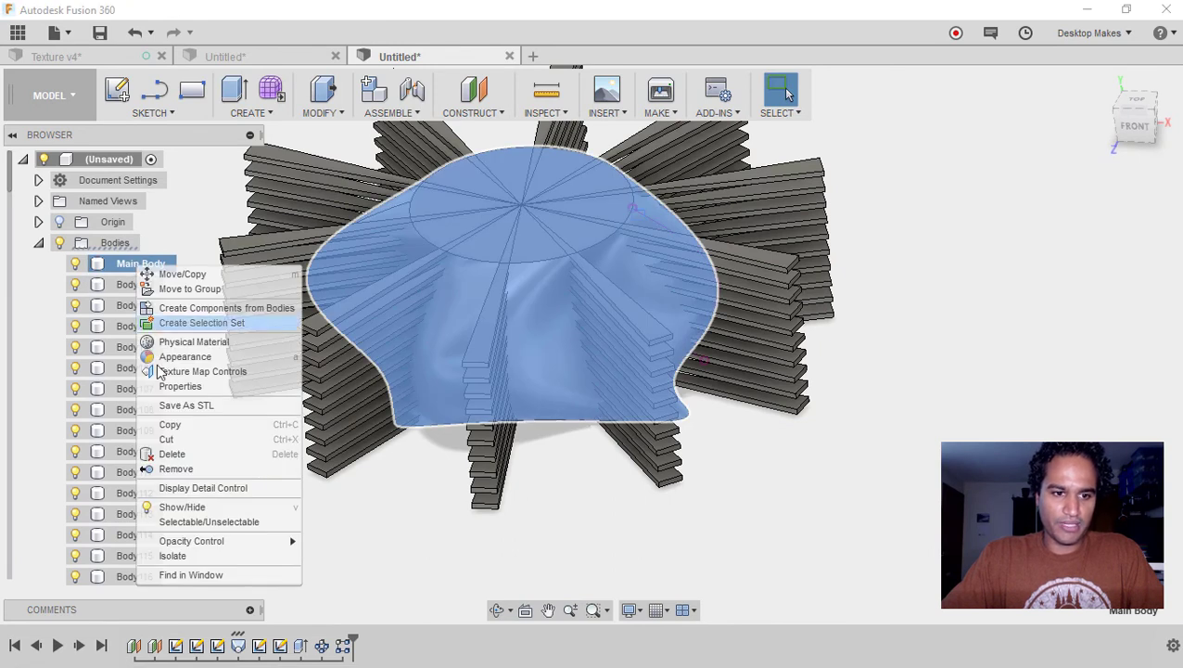
click(169, 424)
right_click(153, 263)
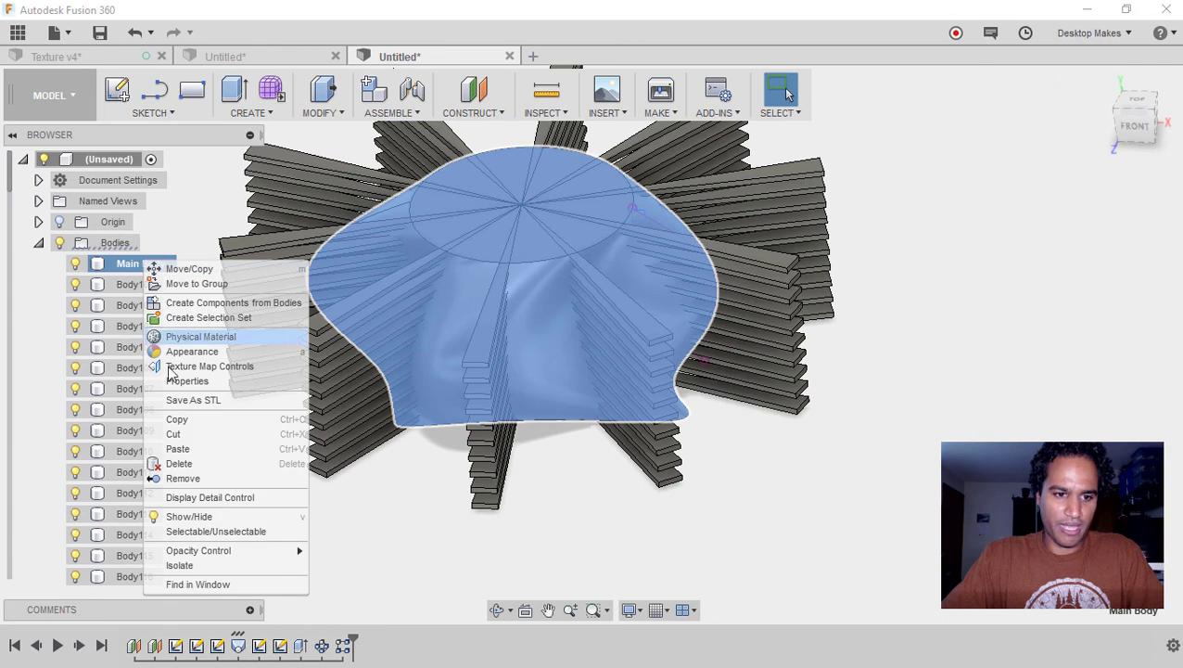
click(186, 449)
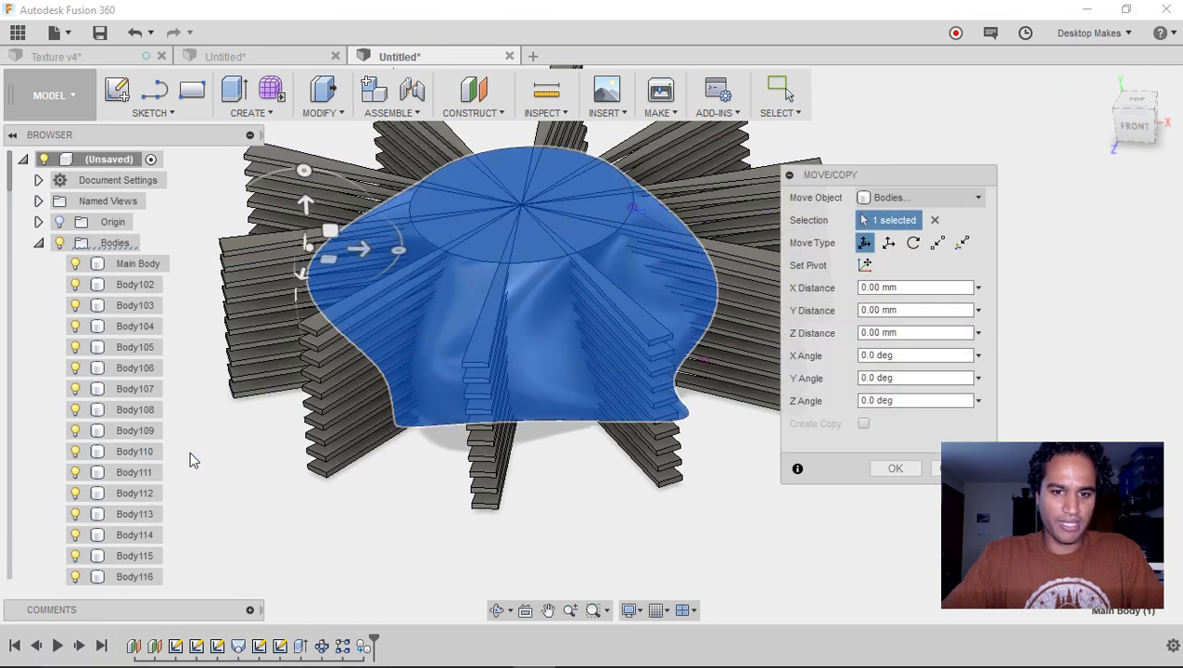
click(893, 469)
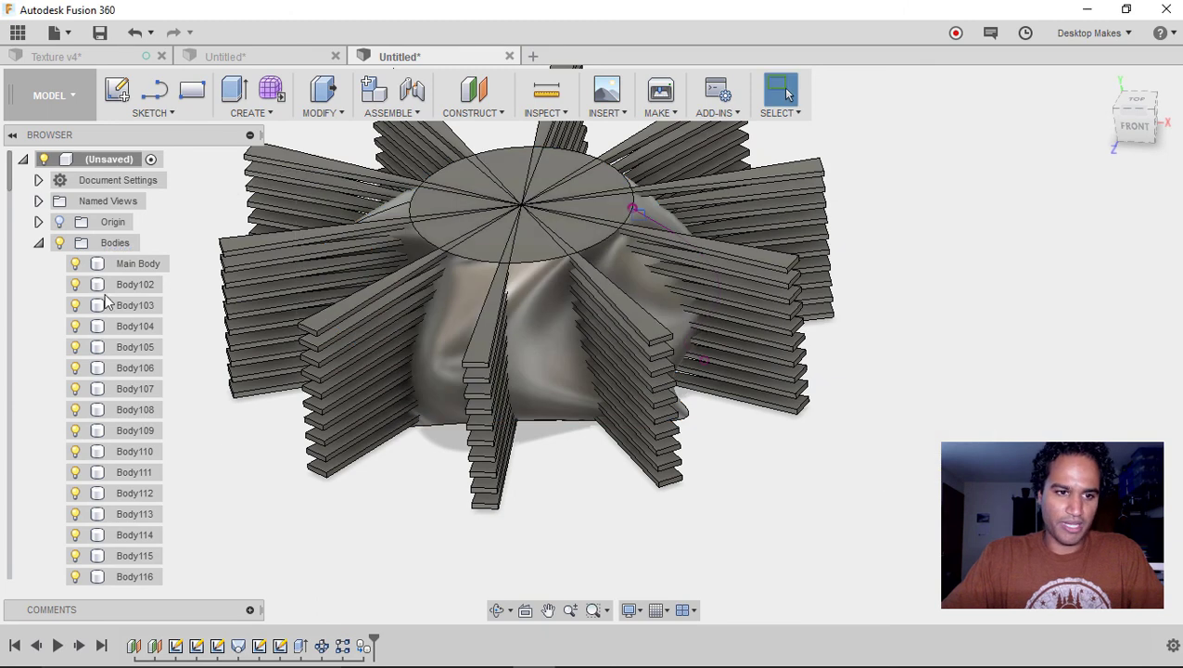
Rename the pasted copy of Main Body as Big Body and isolate it.
scroll(104, 362, down, 3)
scroll(105, 361, down, 10)
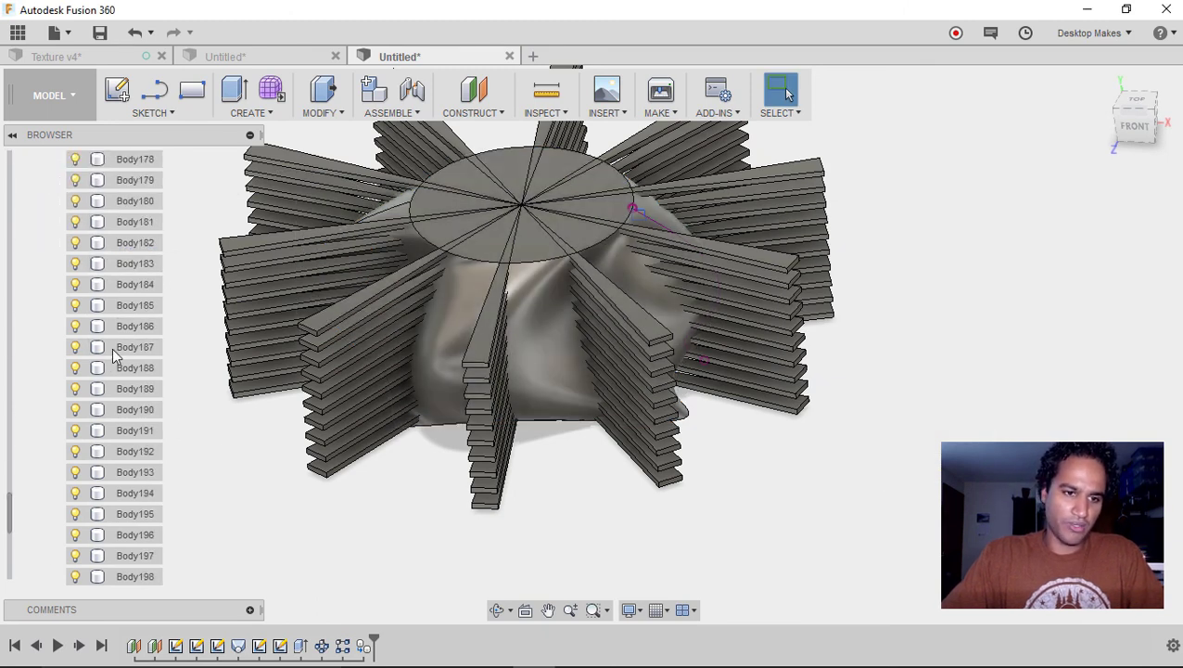
drag(139, 430, 127, 281)
click(138, 288)
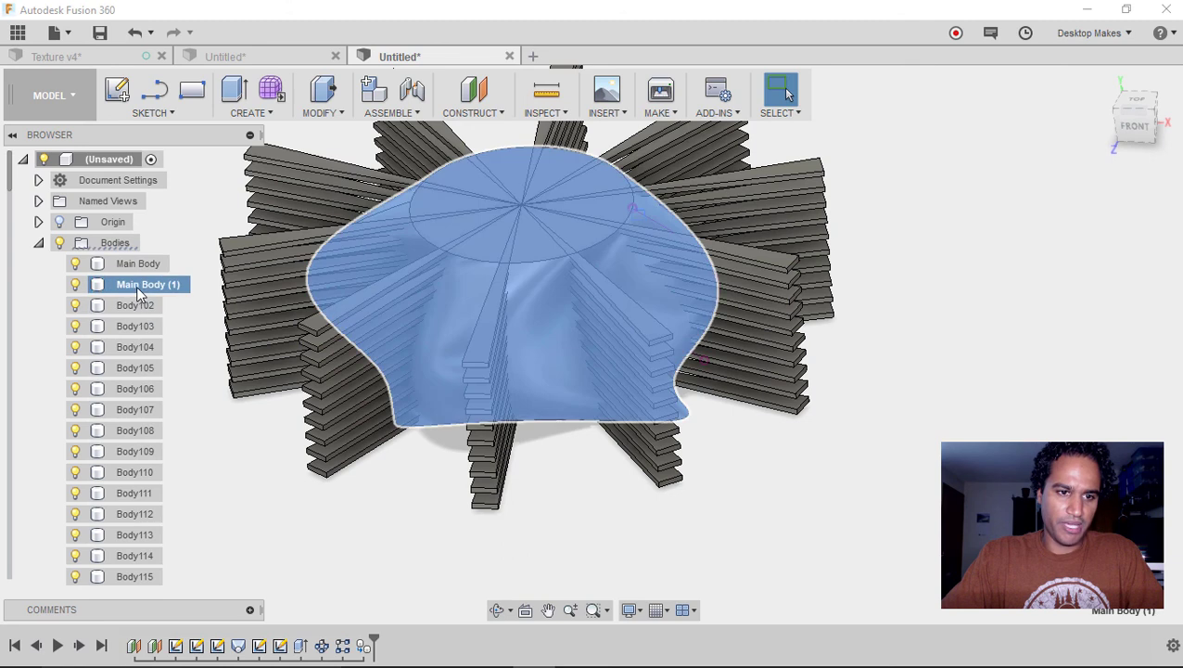
double_click(137, 288)
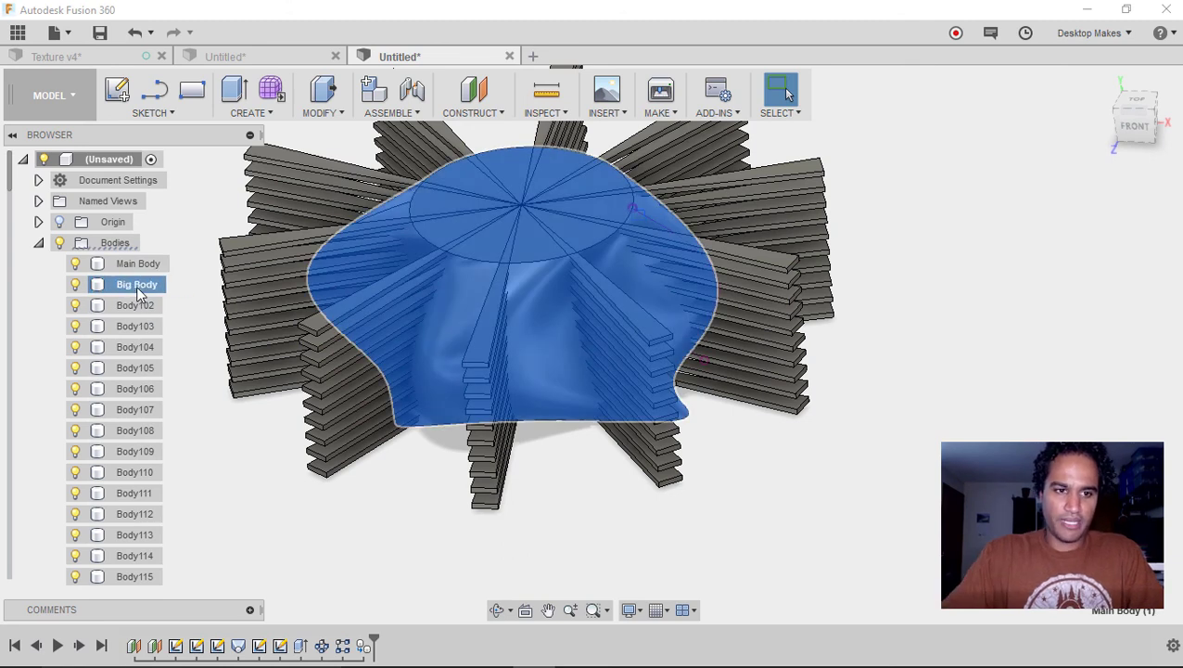
right_click(139, 293)
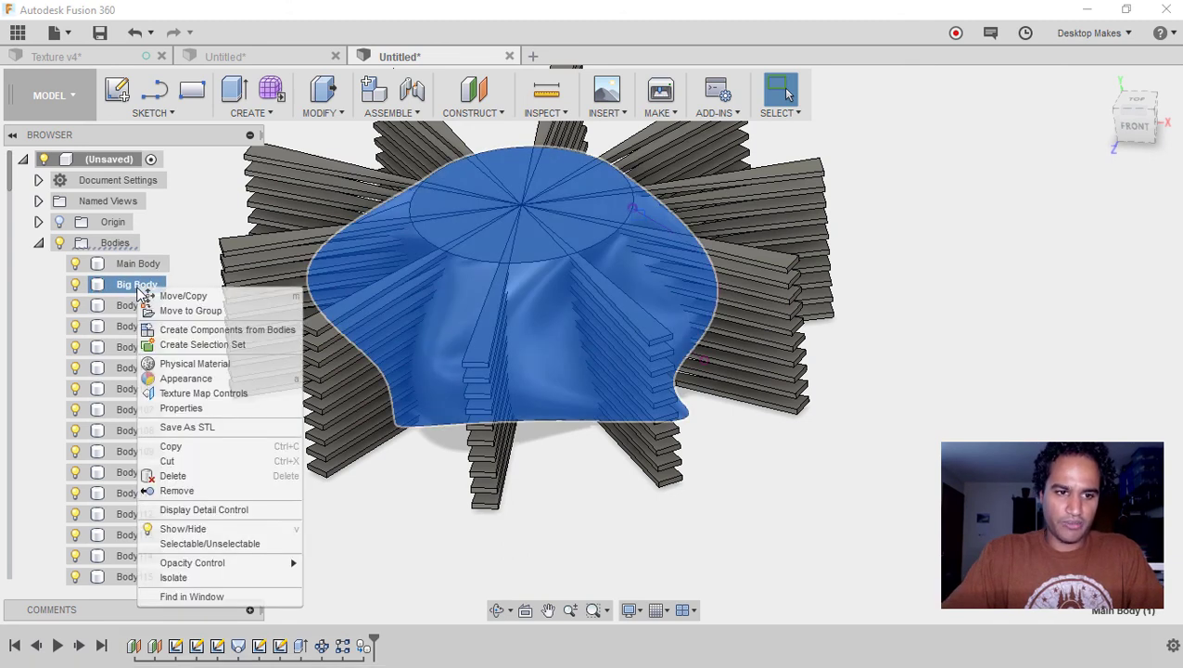
click(192, 577)
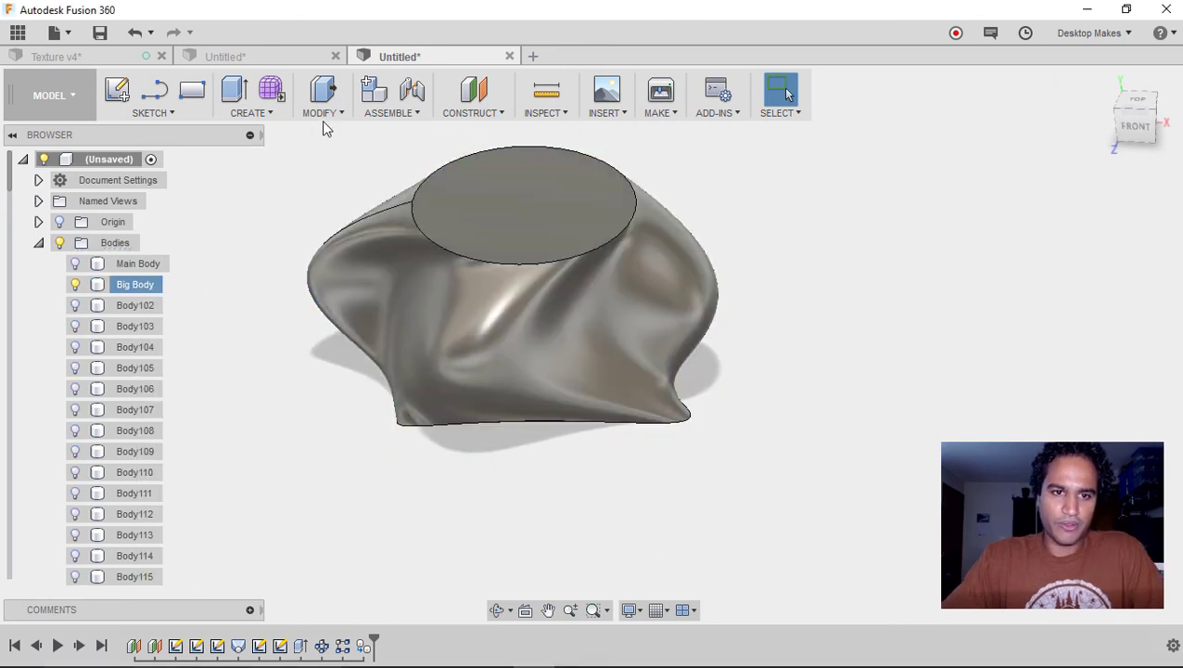
Offset Big Body's curved side face outward by 2 mm with Press Pull.
click(323, 113)
click(329, 132)
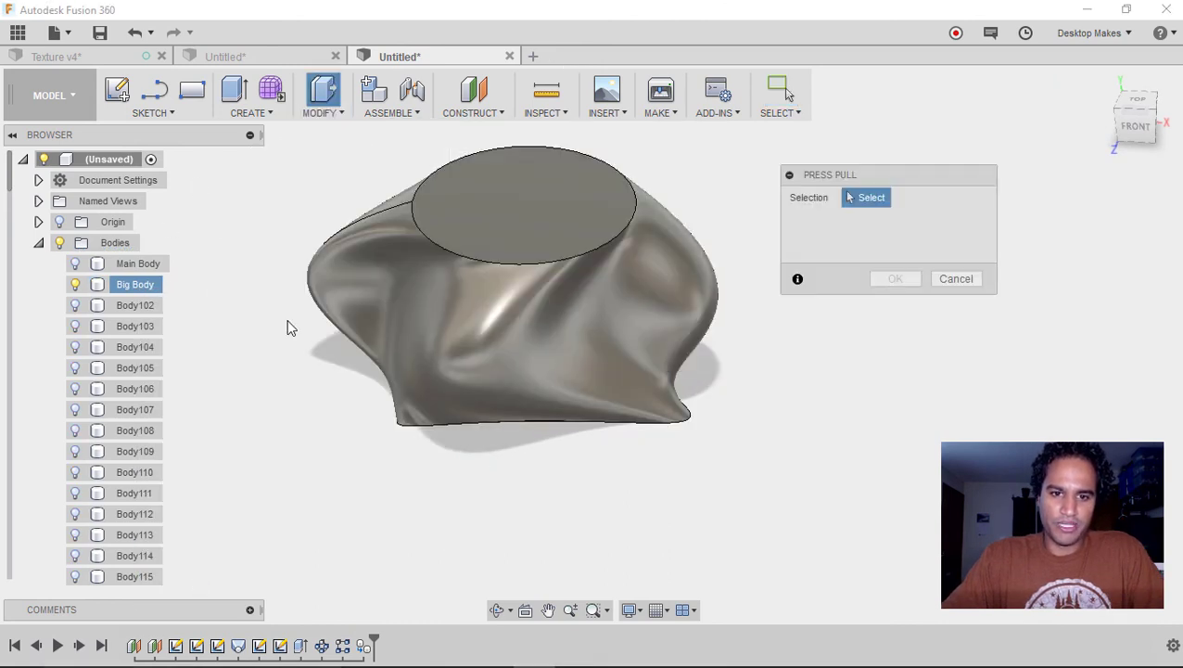
click(416, 311)
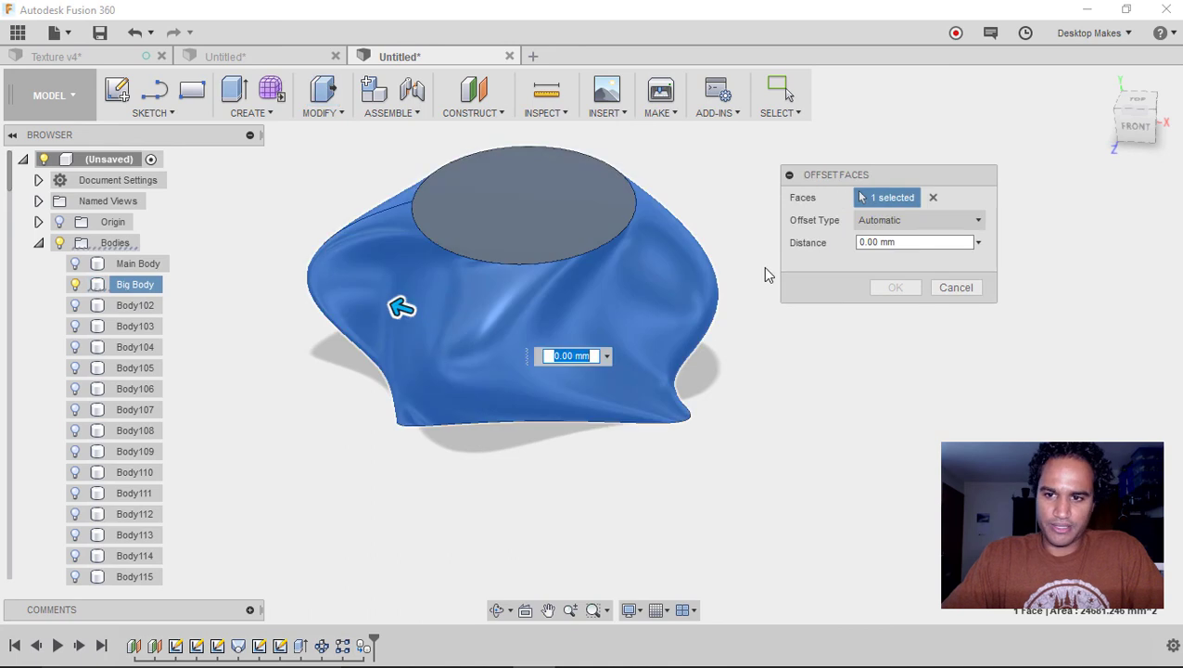
click(898, 242)
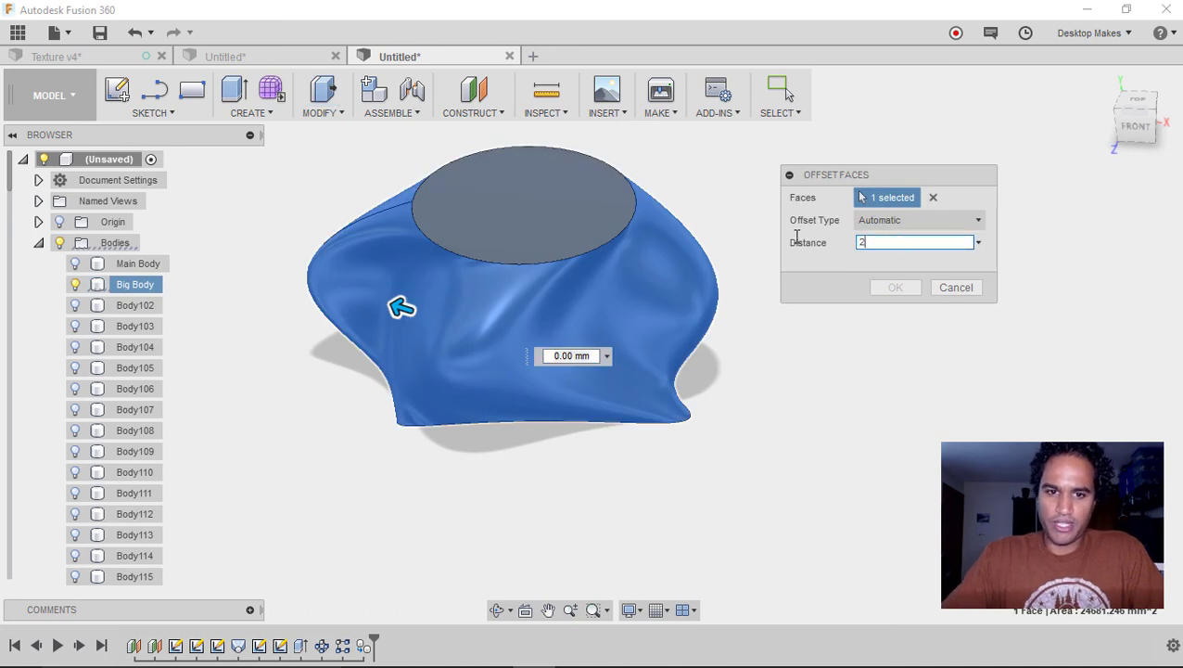
click(906, 293)
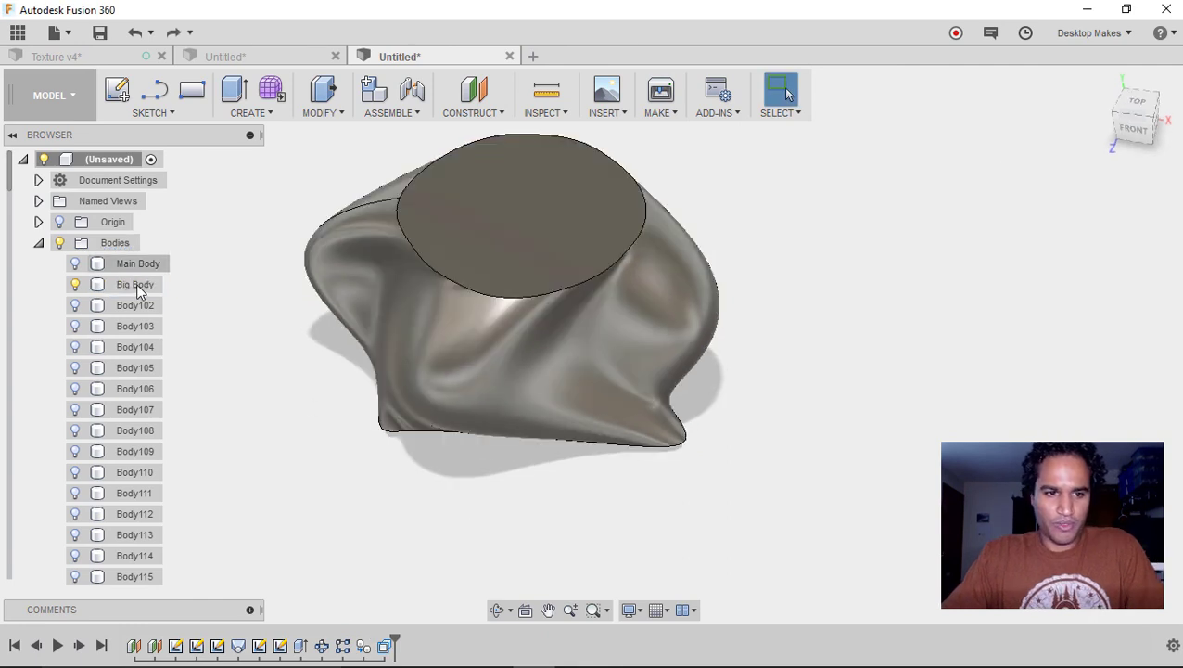
Unisolate Big Body and hide Main Body, keeping Big Body and the wedge bodies shown.
click(137, 284)
right_click(137, 284)
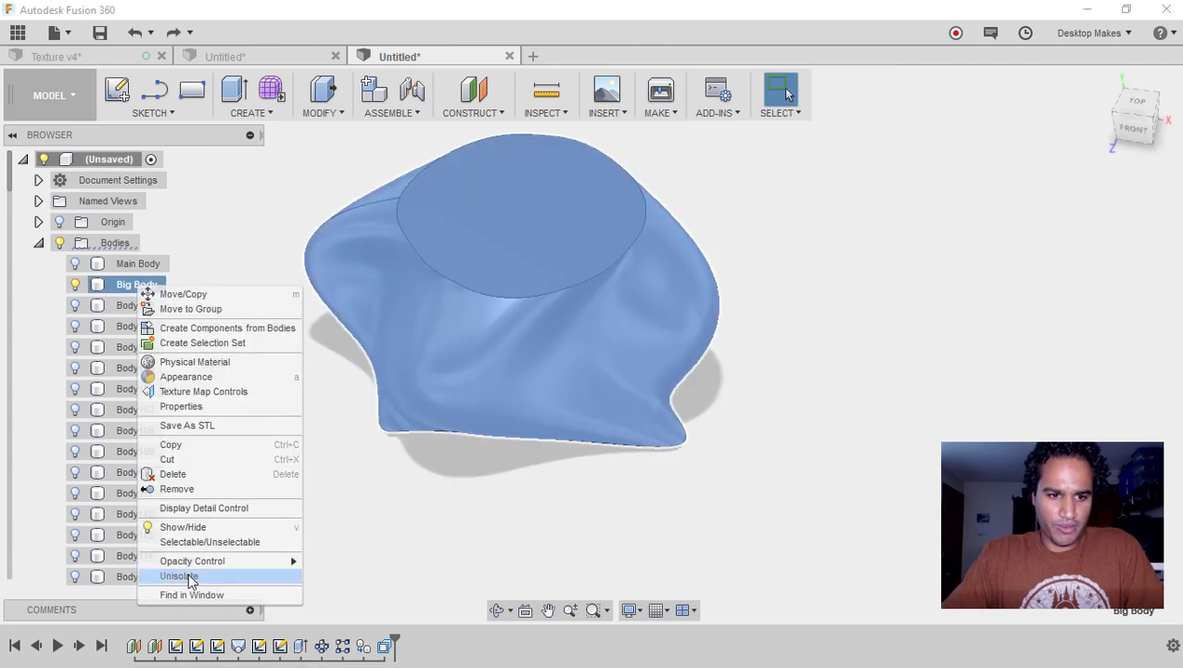
click(225, 576)
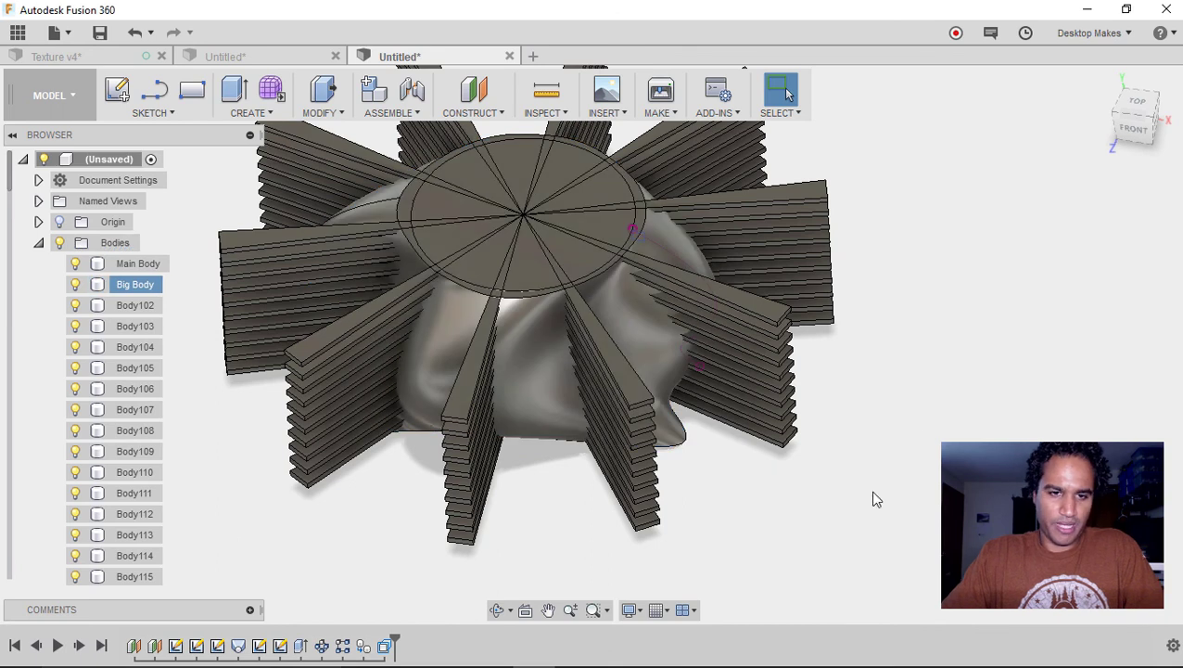
click(77, 264)
click(77, 265)
click(77, 264)
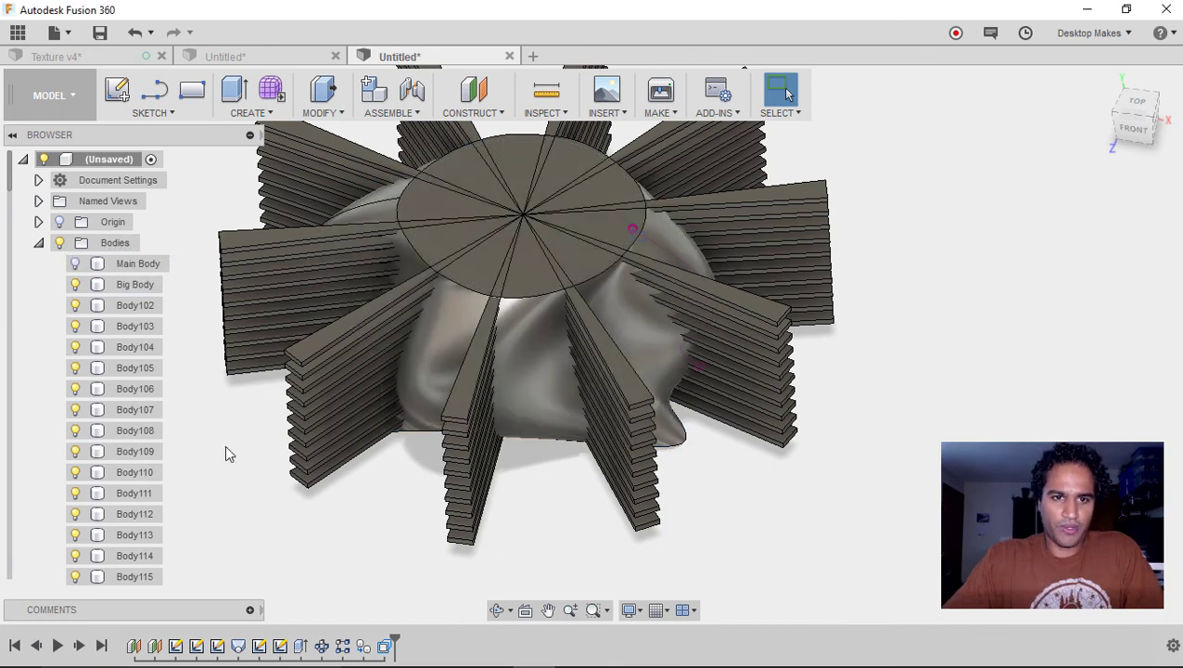
Combine Big Body as the target with all wedge bodies, Body102 through Body201, as tools using the Intersect operation.
click(325, 113)
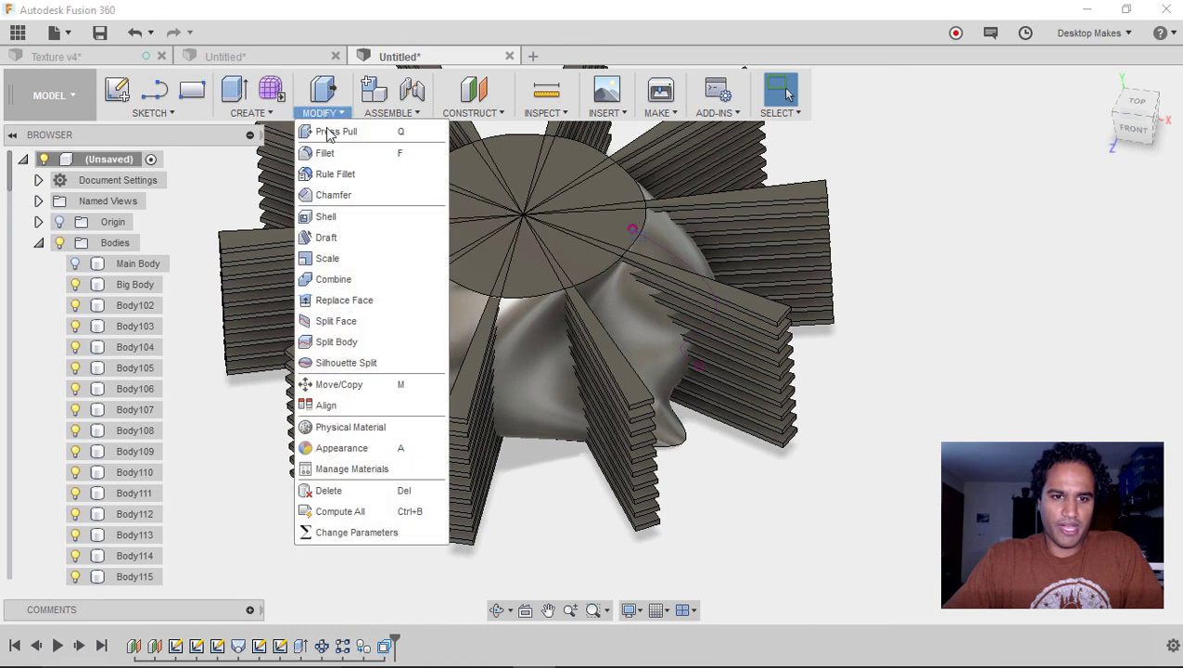
click(343, 279)
click(127, 286)
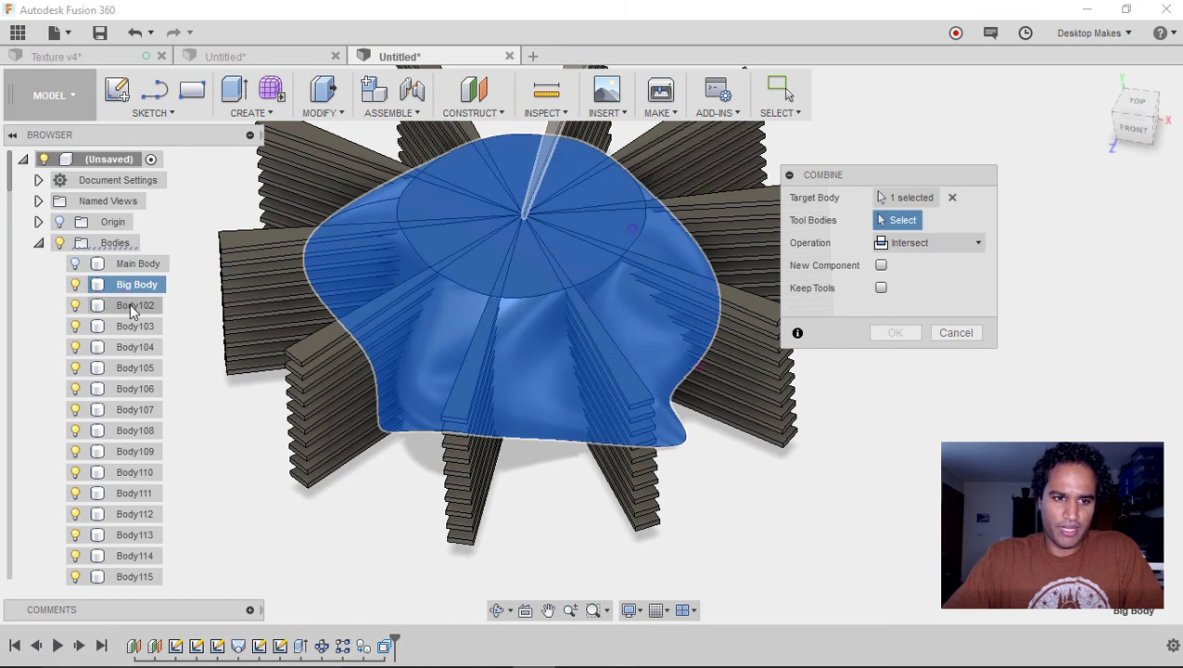
click(131, 307)
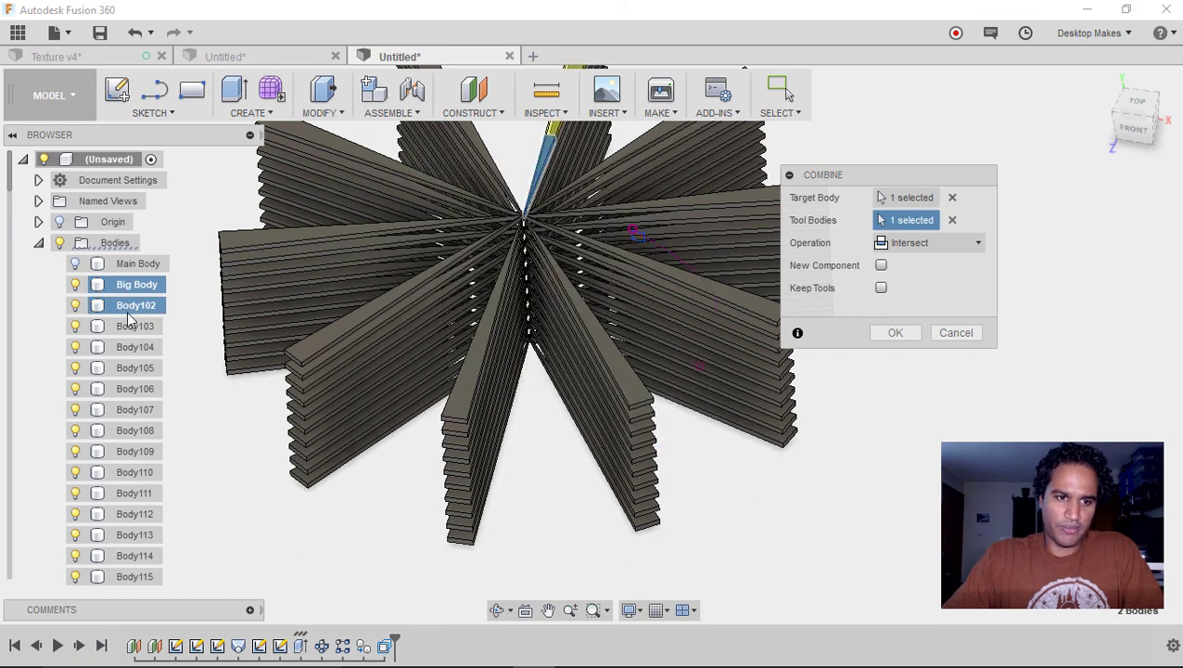
scroll(130, 315, down, 5)
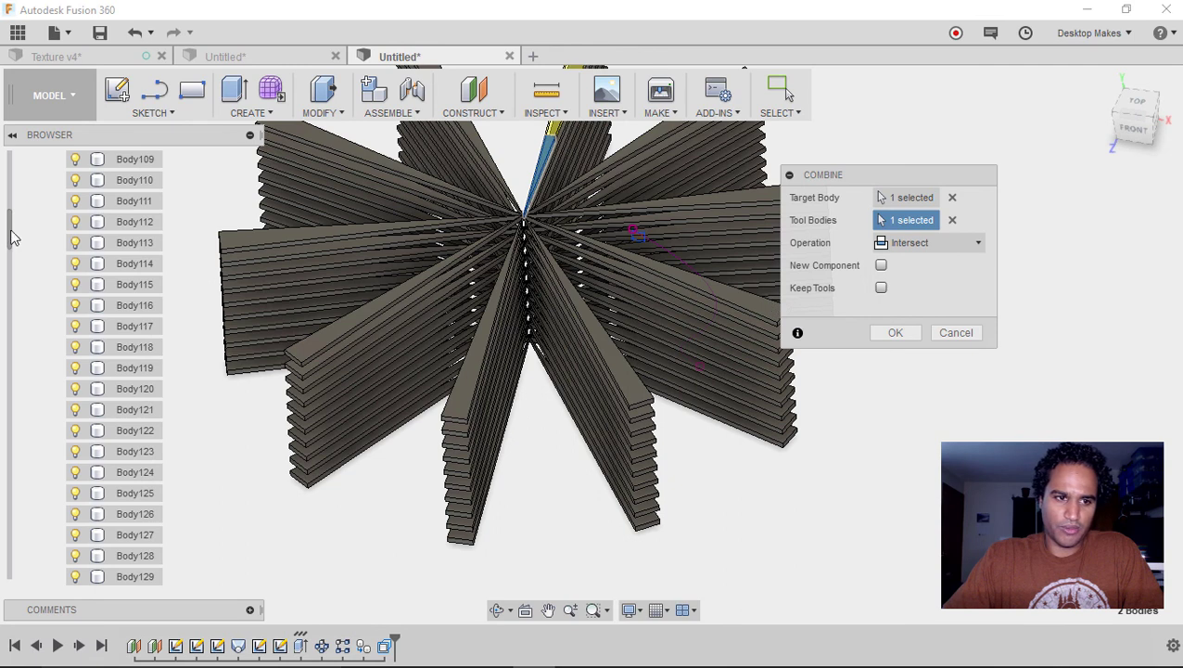
scroll(24, 384, down, 15)
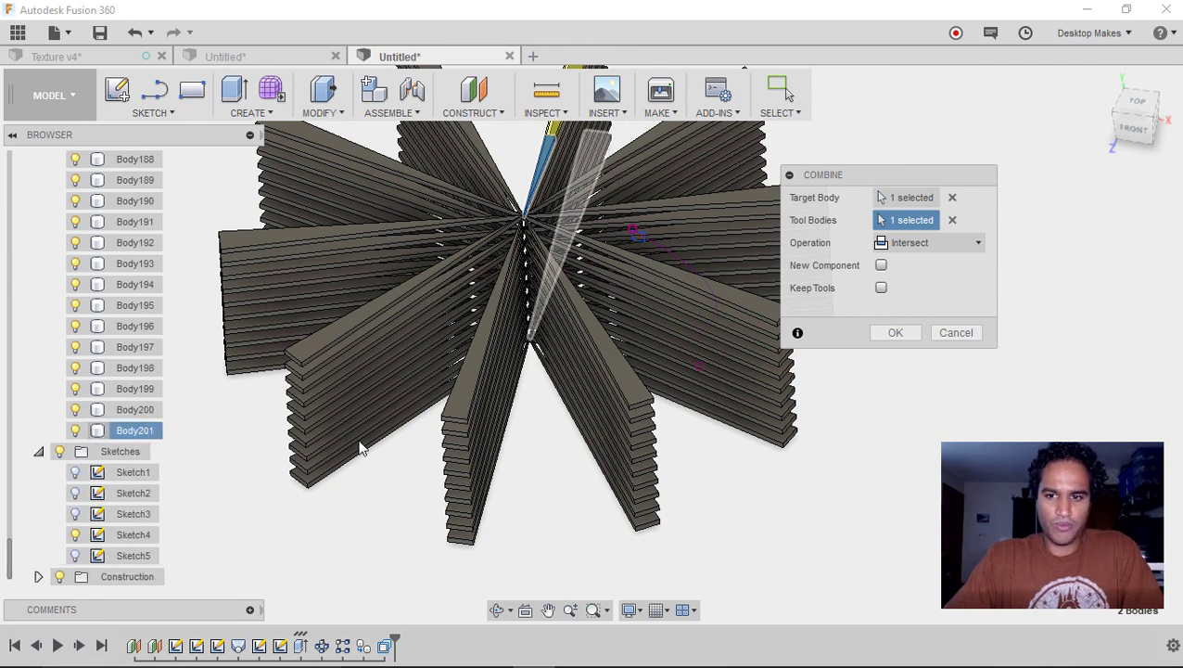
click(924, 247)
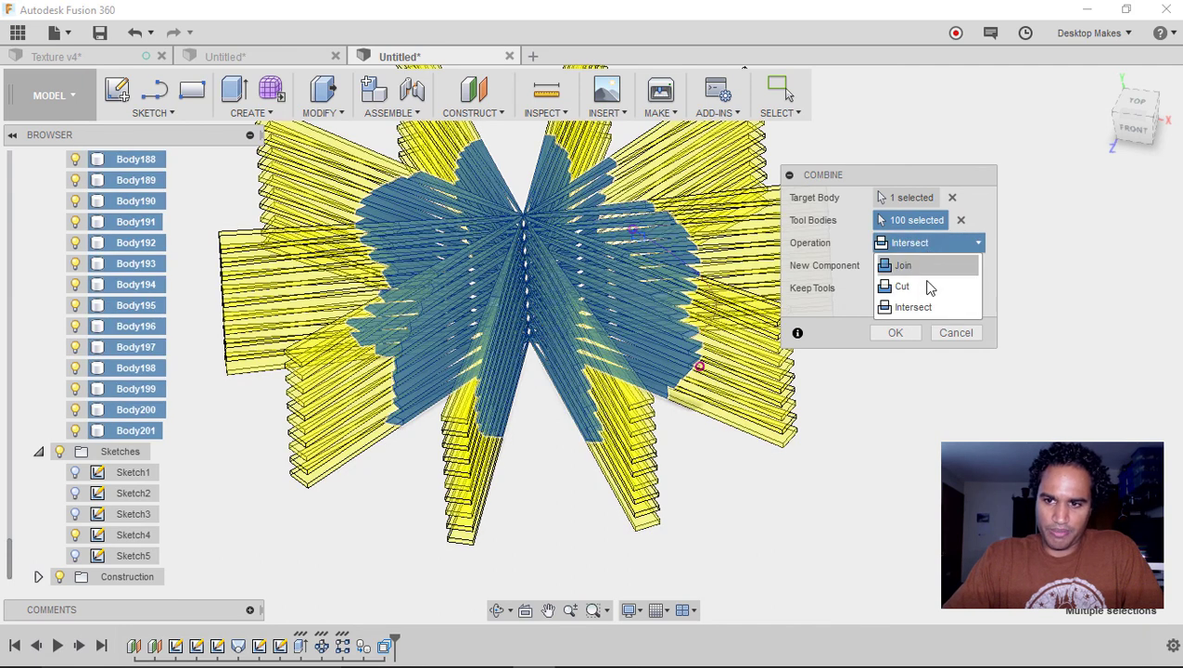
click(924, 304)
click(897, 333)
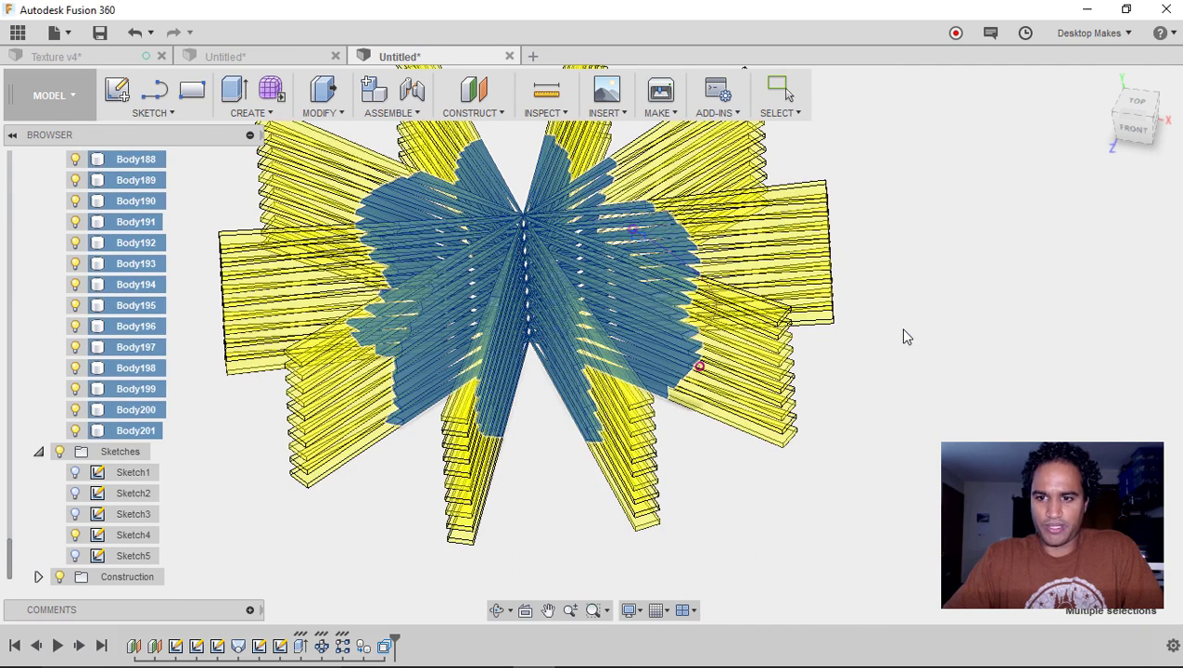
Show Main Body together with the intersected Big Body pieces and hide the sketches.
shift+middle_drag(811, 452, 787, 478)
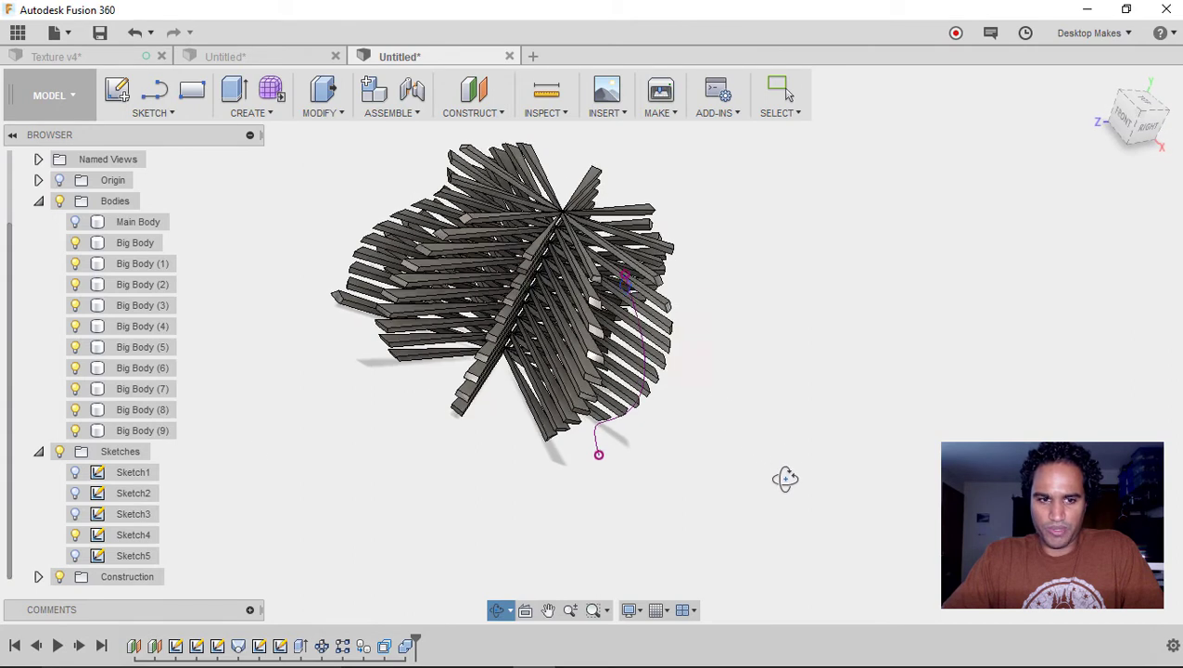
click(78, 224)
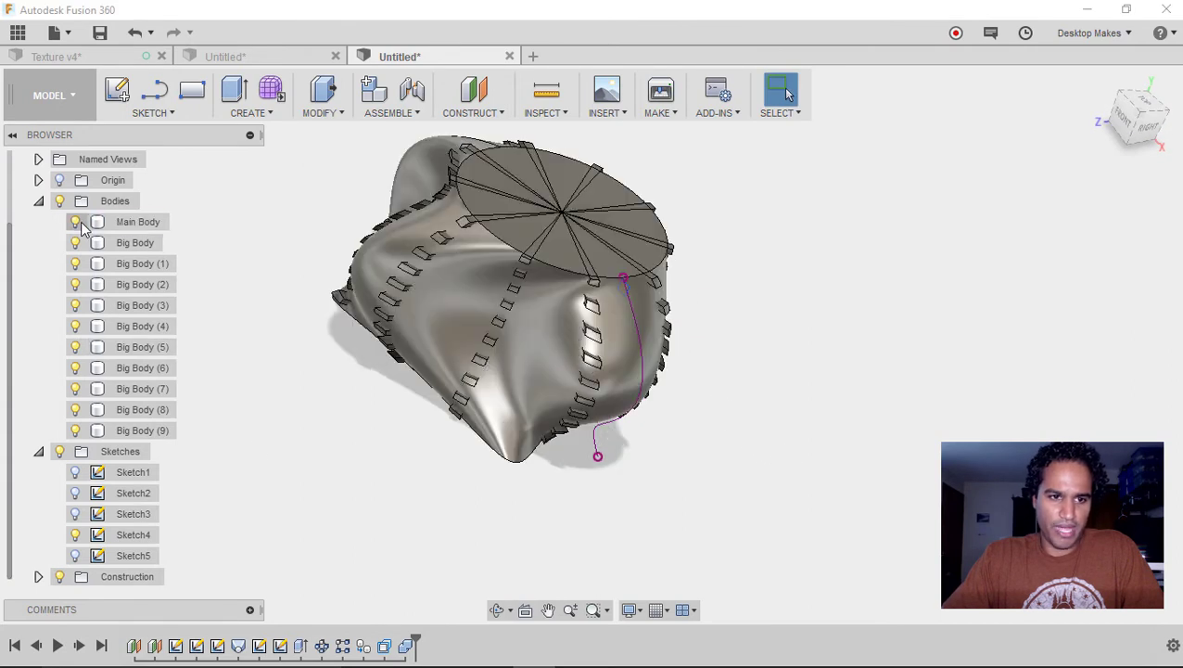
shift+middle_drag(301, 238, 269, 267)
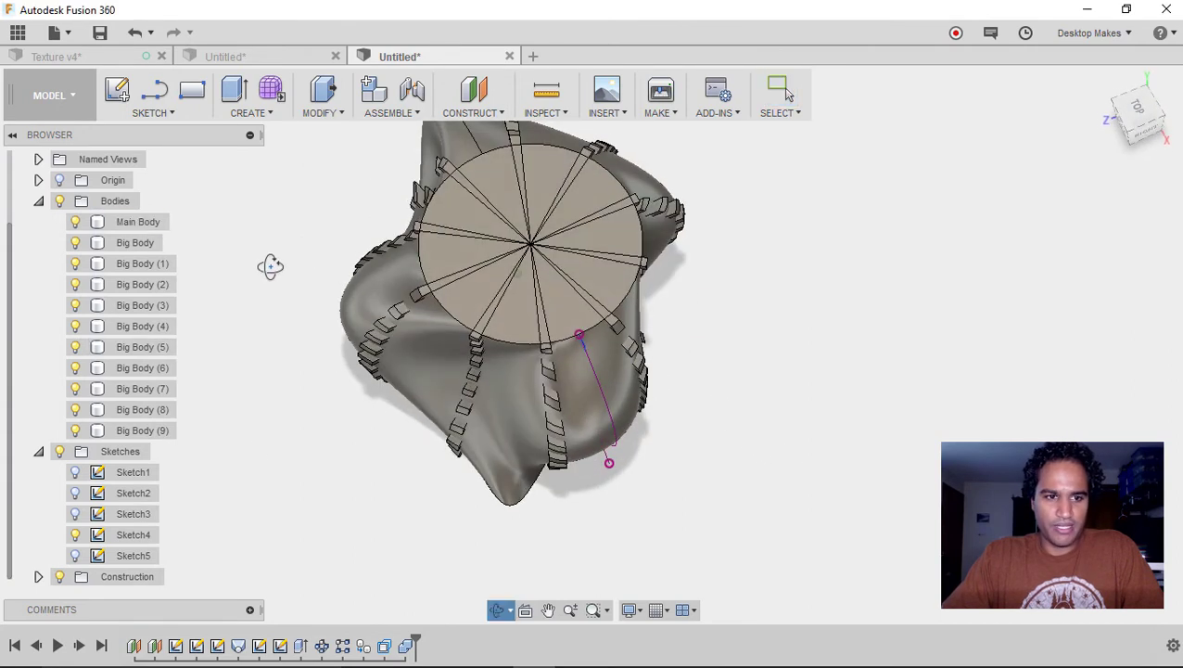
shift+middle_drag(209, 402, 375, 424)
Combine Main Body as the target with all ten Big Body pieces as tools using the Join operation.
click(320, 106)
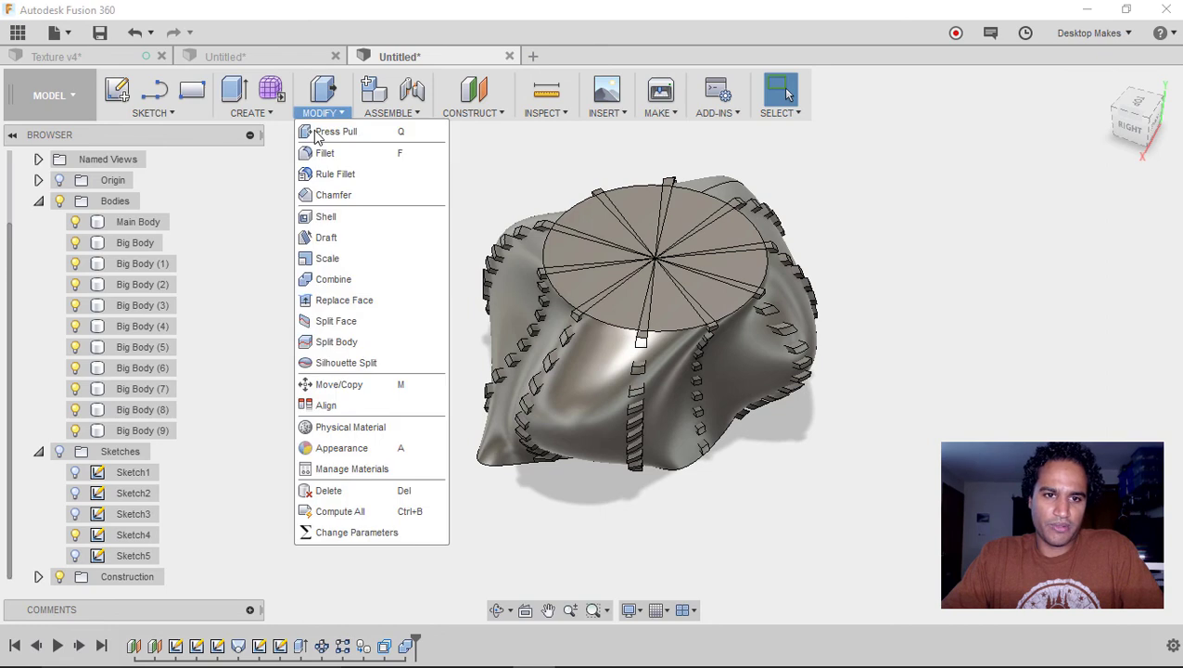
click(327, 279)
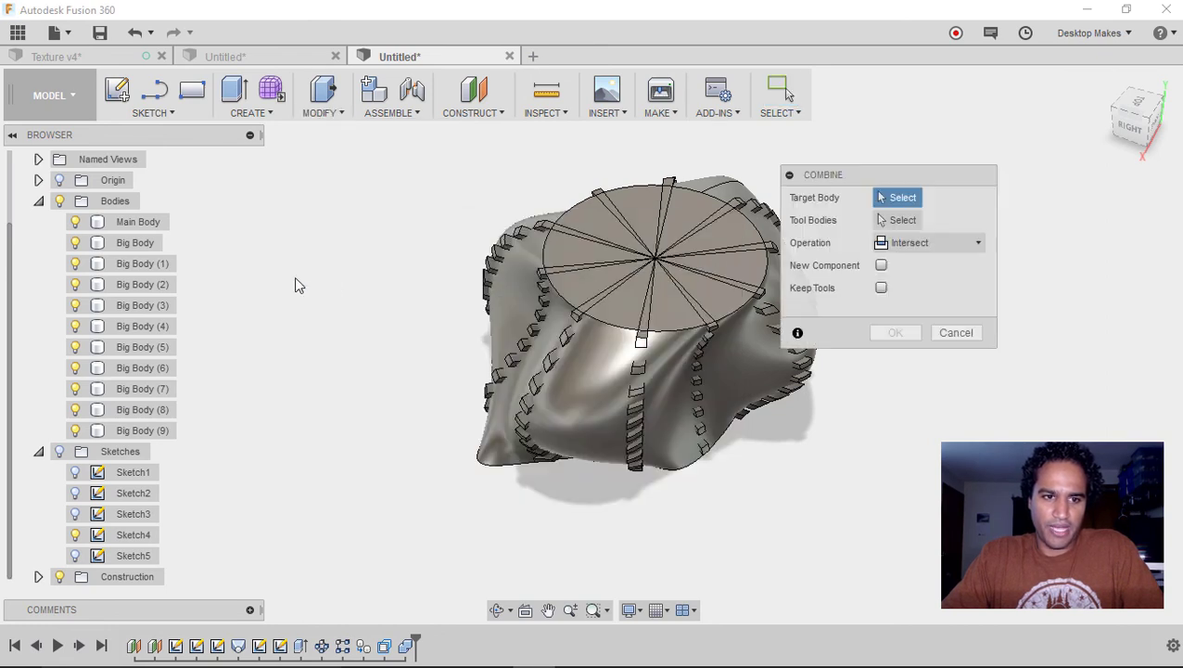
click(143, 222)
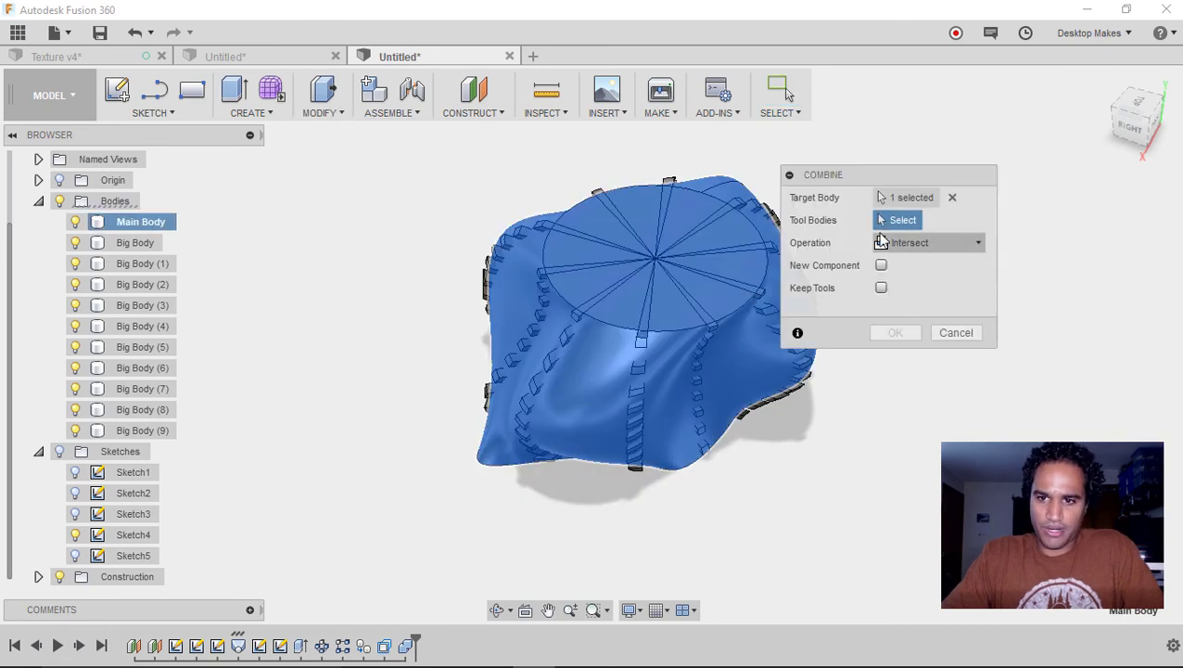
click(158, 243)
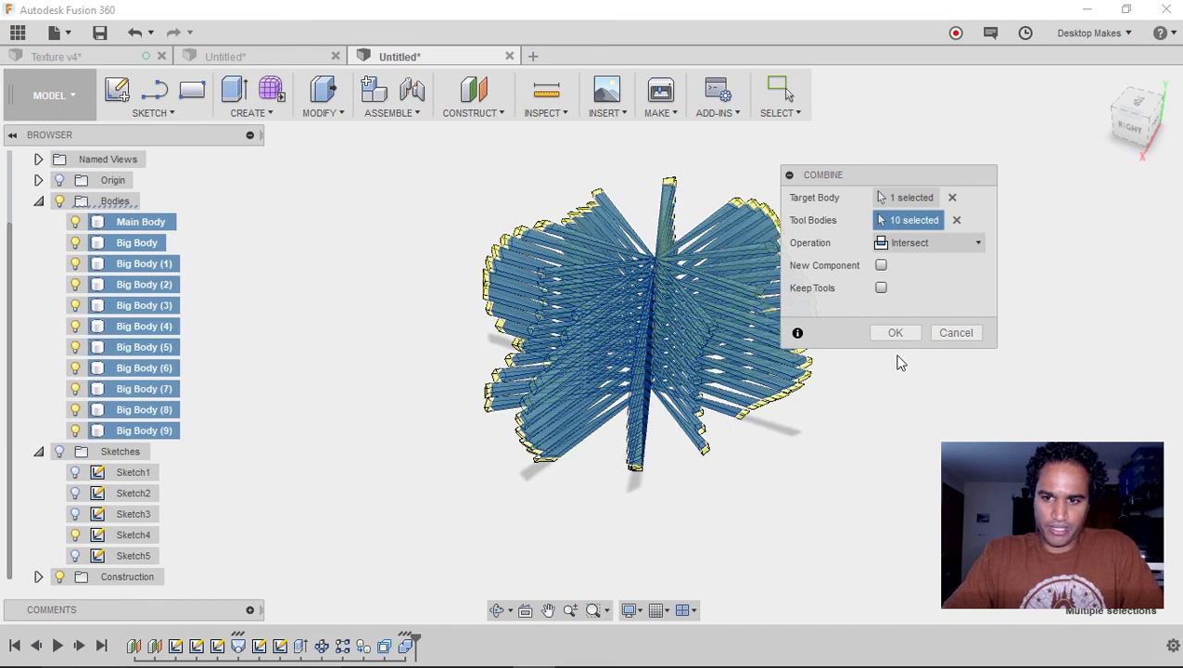
click(922, 245)
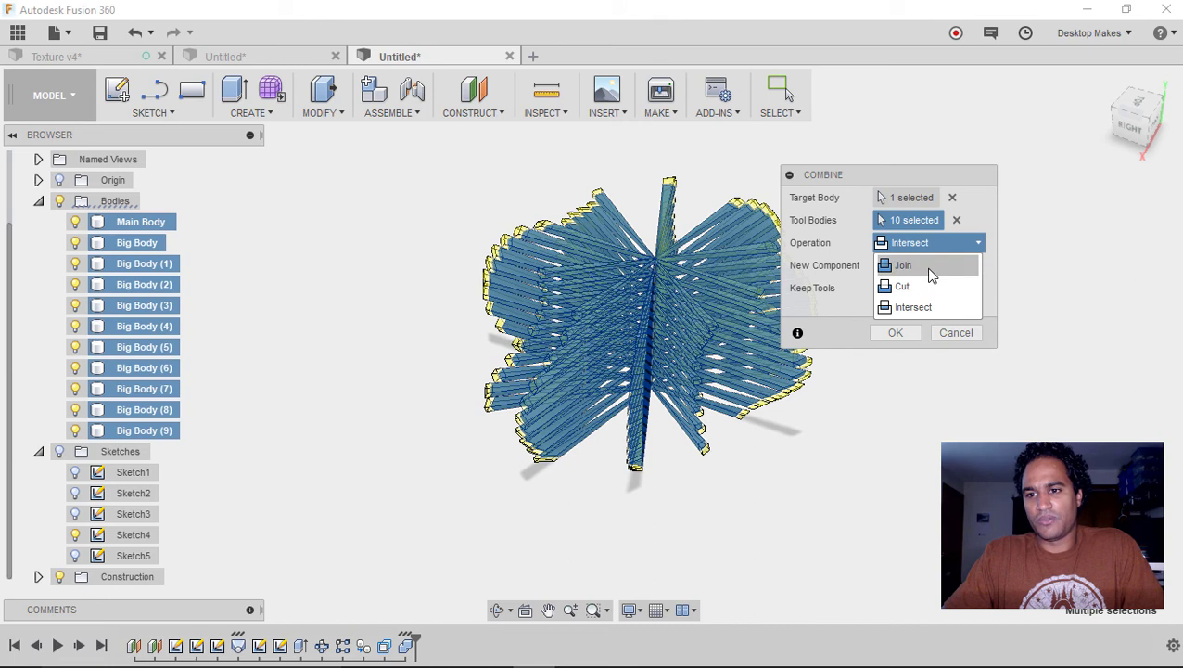
click(922, 307)
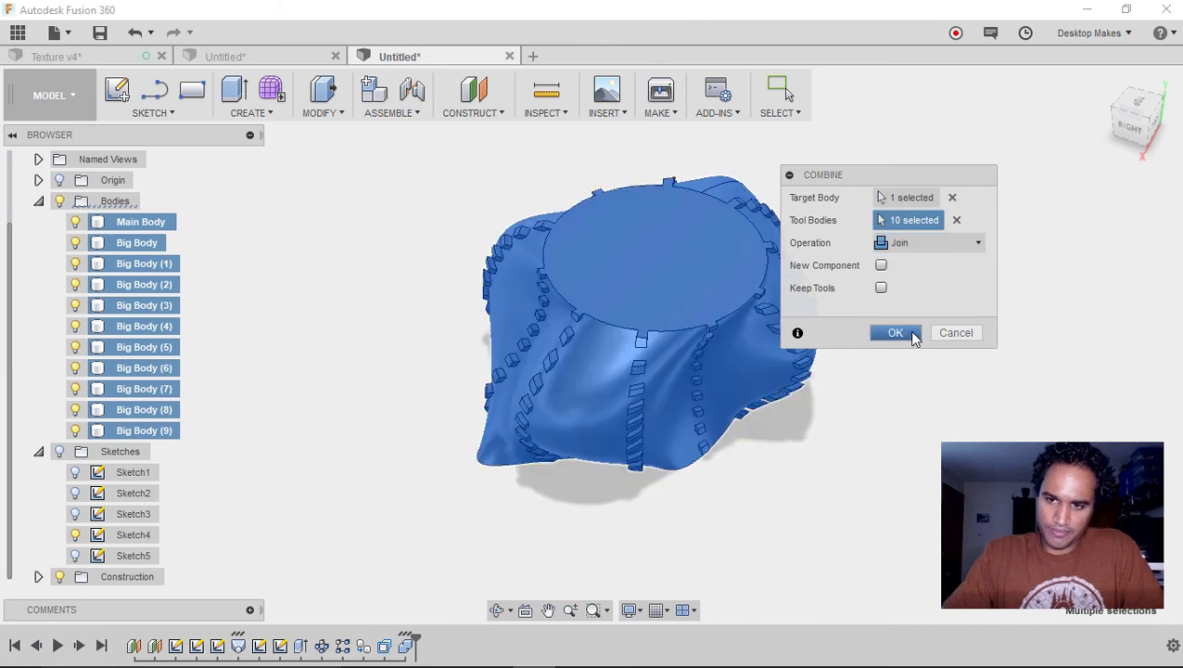
click(913, 338)
Inspect the raised texture blocks on the joined Main Body from several sides and up close.
shift+middle_drag(951, 427, 556, 338)
key(Escape)
shift+middle_drag(786, 94, 850, 457)
scroll(816, 446, up, 3)
shift+middle_drag(774, 427, 521, 549)
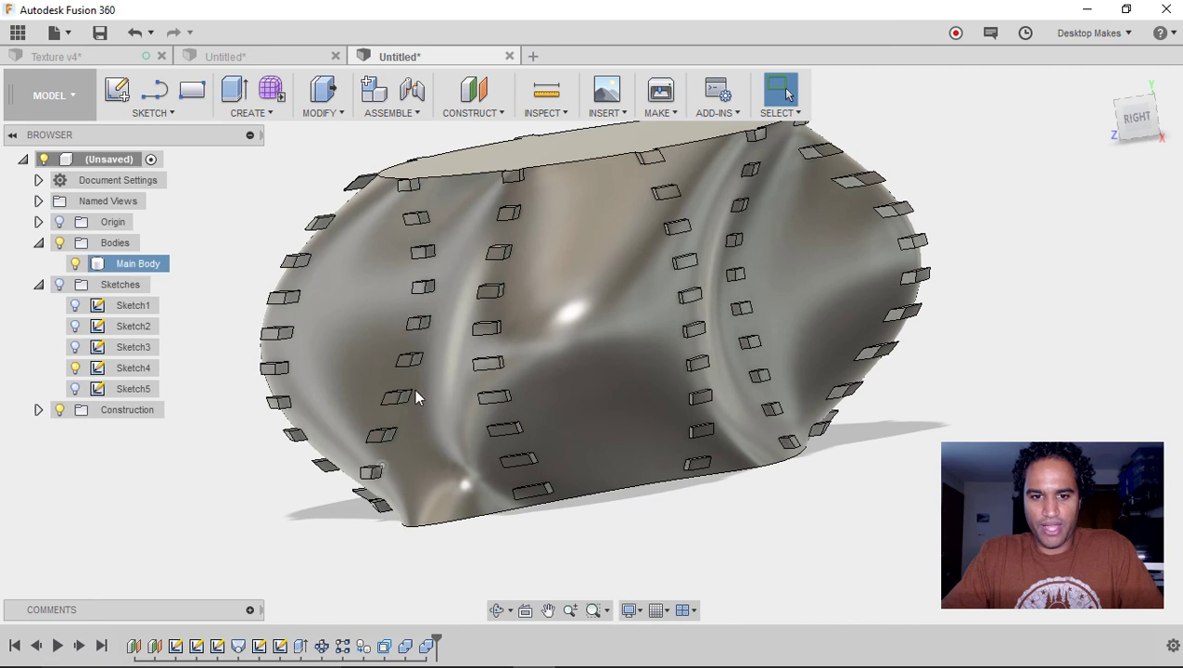
shift+middle_drag(229, 484, 193, 457)
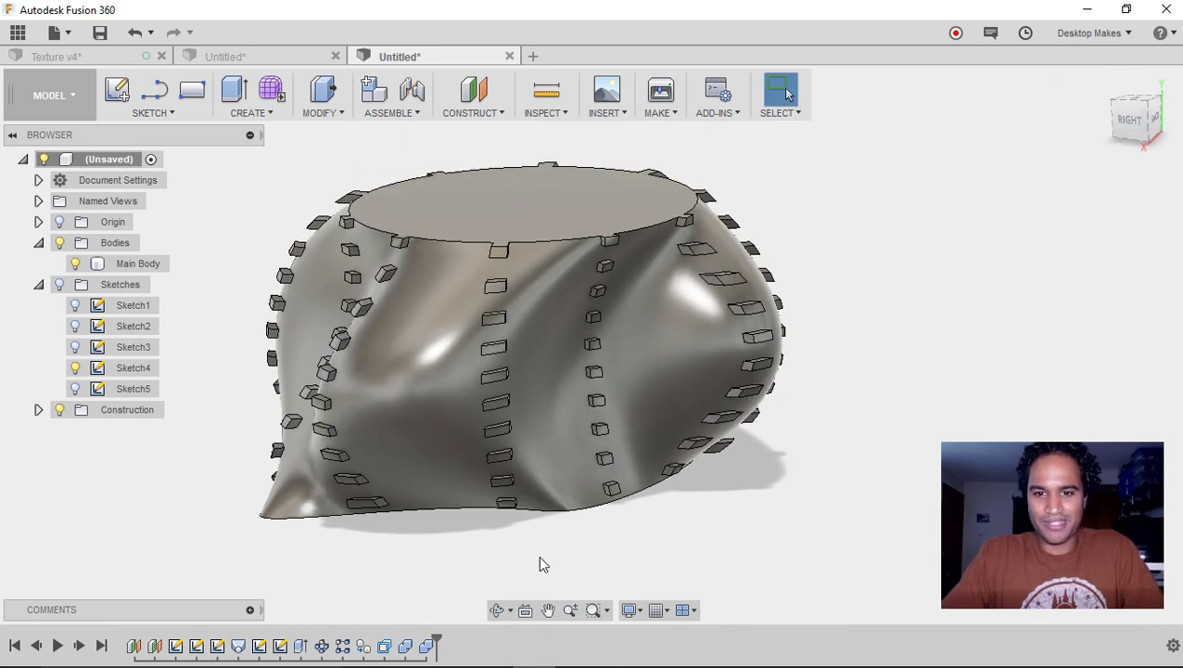
shift+middle_drag(993, 391, 954, 409)
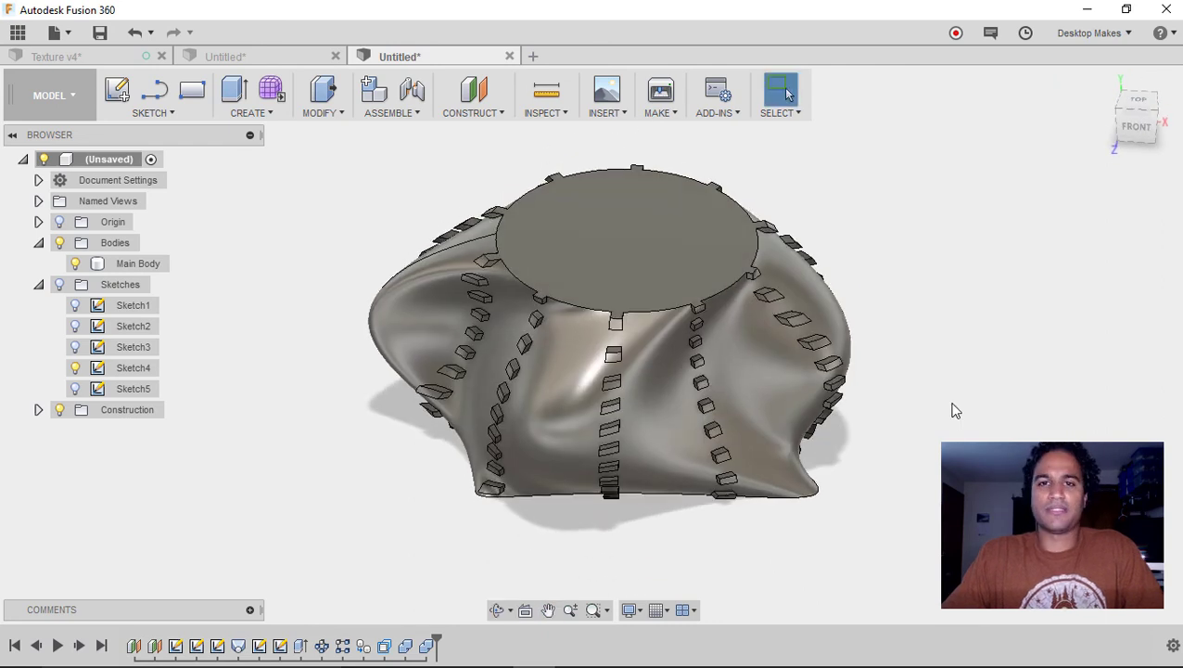